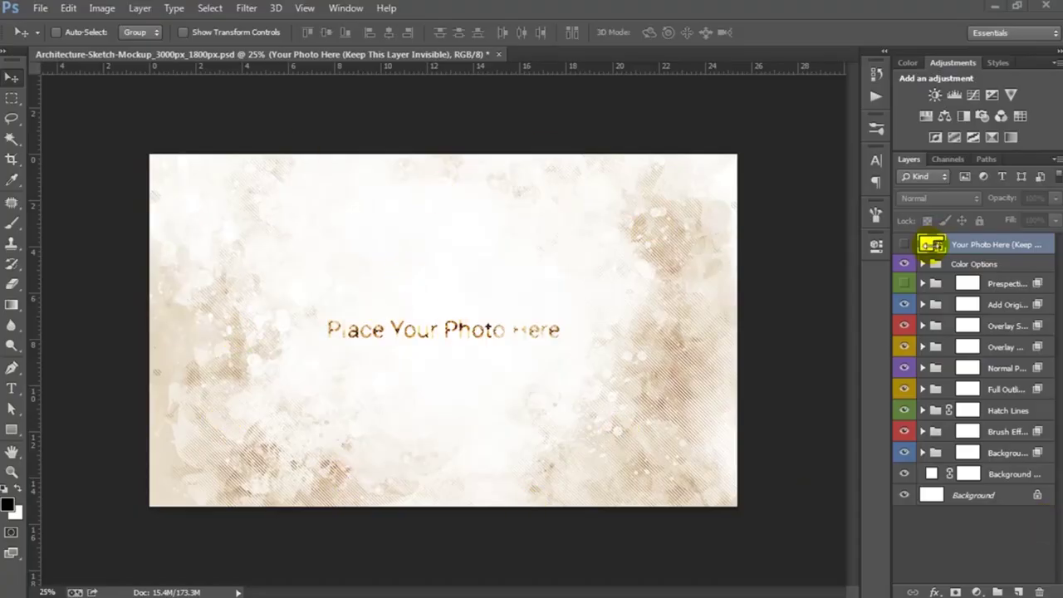
Open the Your Photo Here smart object and place Demo 01.jpg into it
{"action": "left_click", "coordinate": [992, 247]}
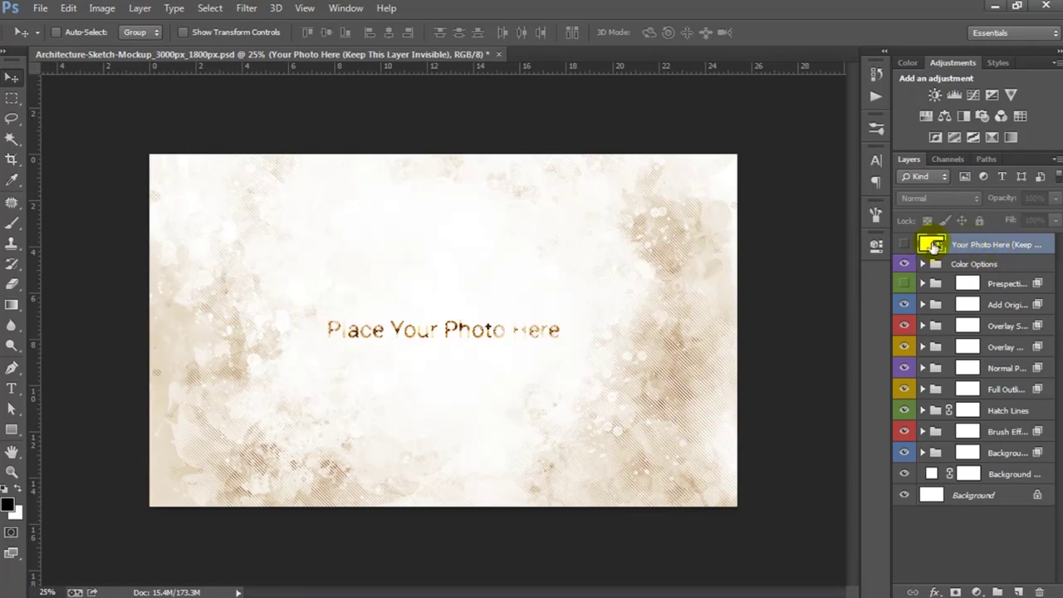
{"action": "double_click", "coordinate": [933, 246]}
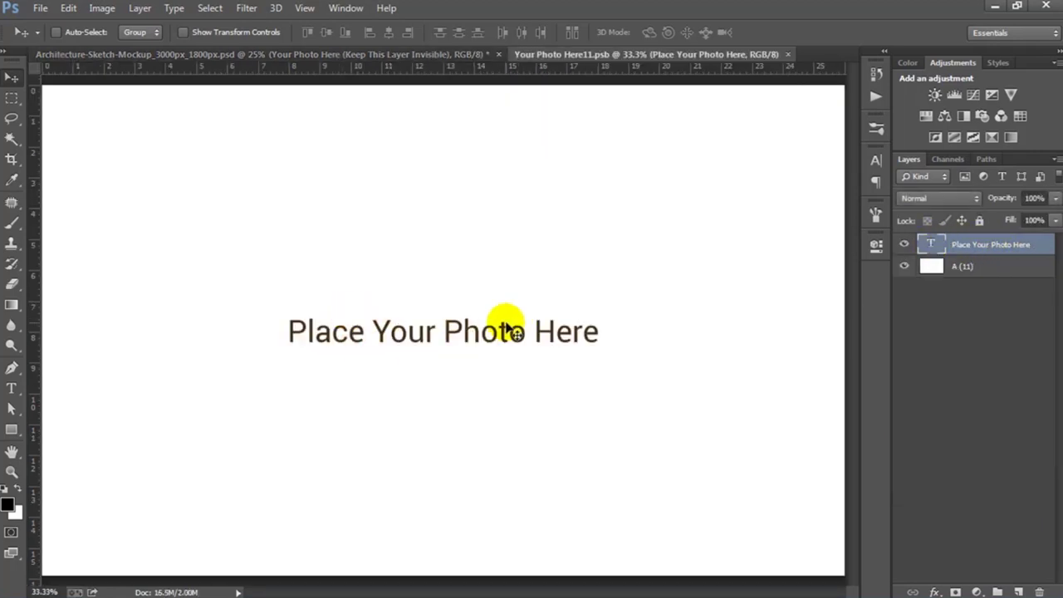
{"action": "key", "text": "ctrl+minus"}
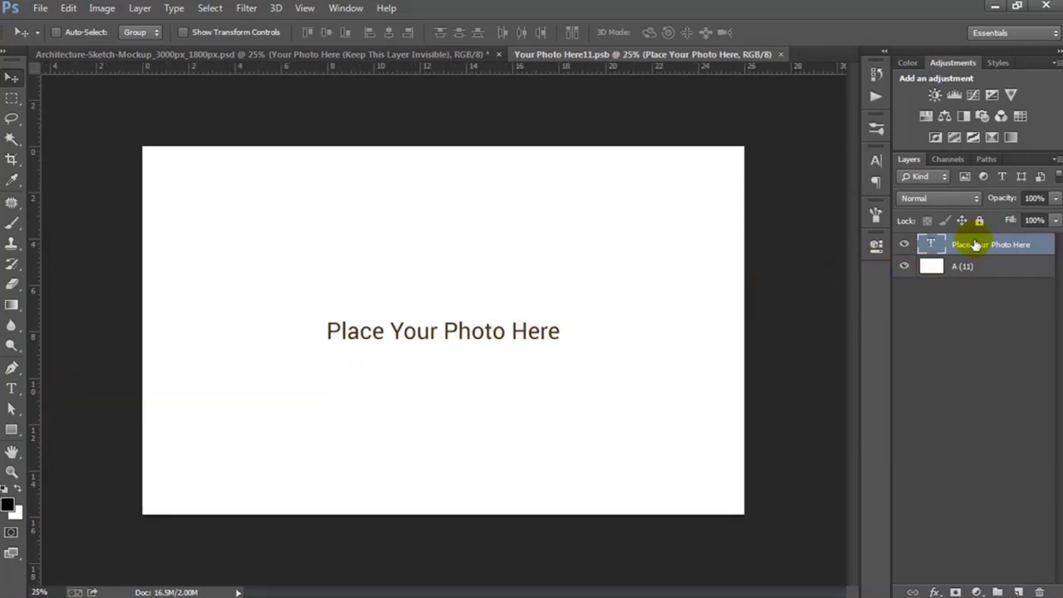
{"action": "left_click", "coordinate": [40, 8]}
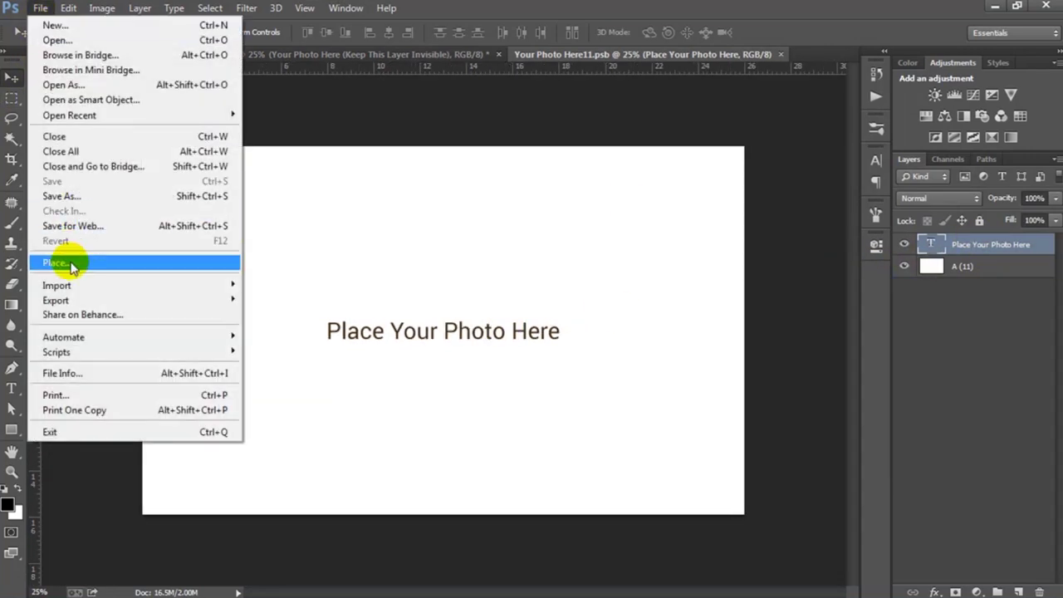
{"action": "left_click", "coordinate": [71, 263]}
{"action": "left_click", "coordinate": [301, 209]}
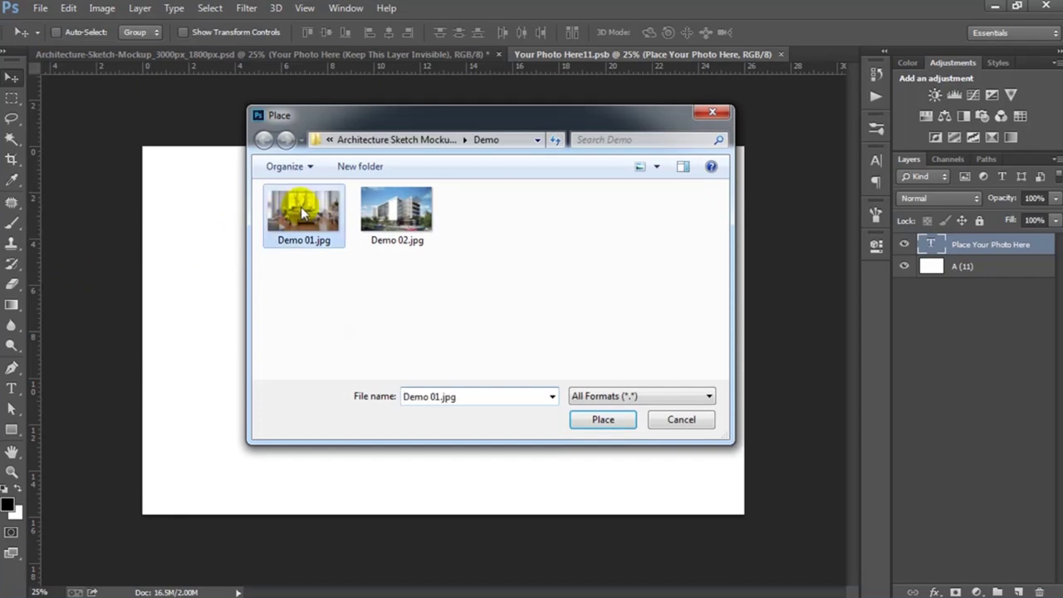
{"action": "left_click", "coordinate": [601, 420]}
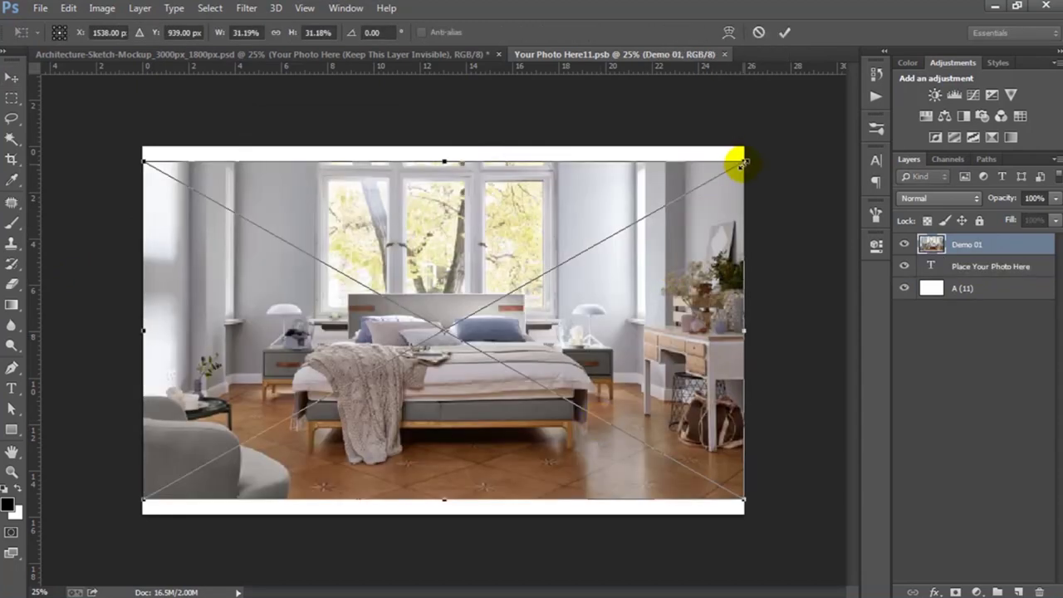
Scale the bedroom photo to fill the canvas, then close and save the placeholder
{"action": "left_click_drag", "start_coordinate": [741, 162], "coordinate": [782, 139]}
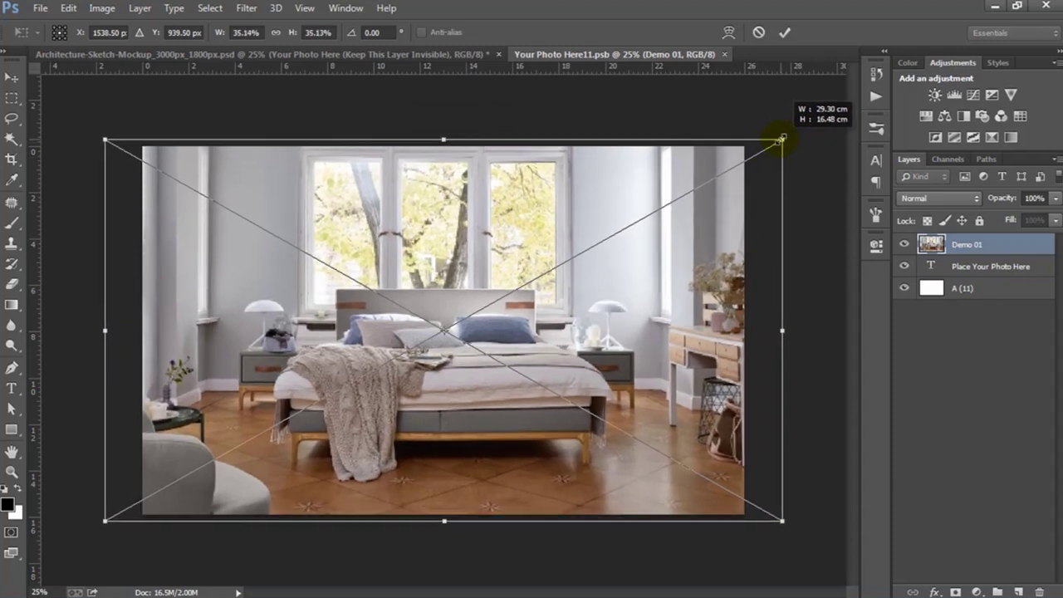
{"action": "key", "text": "Return"}
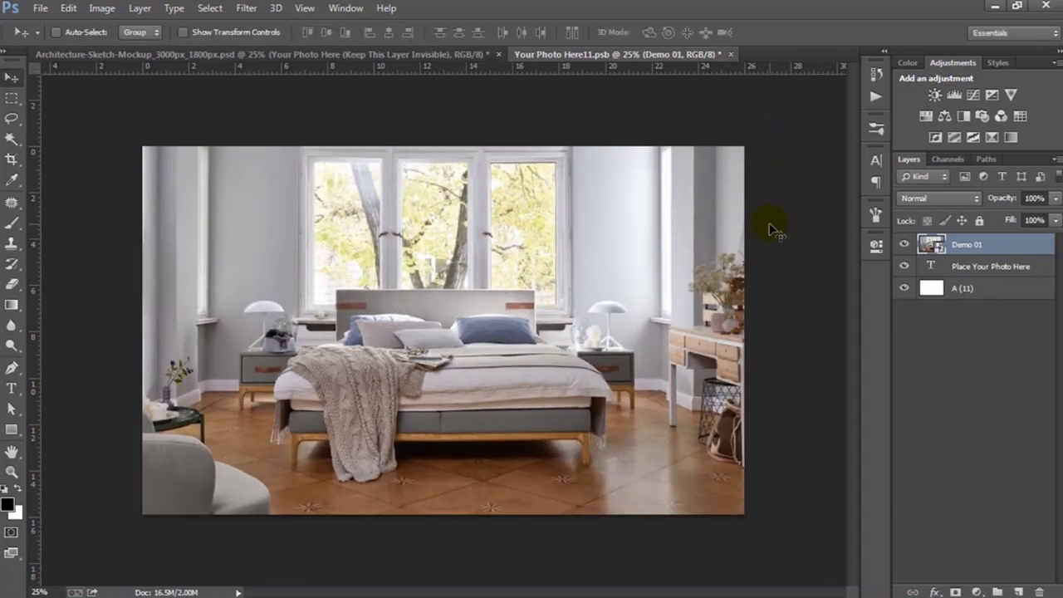
{"action": "left_click", "coordinate": [730, 55]}
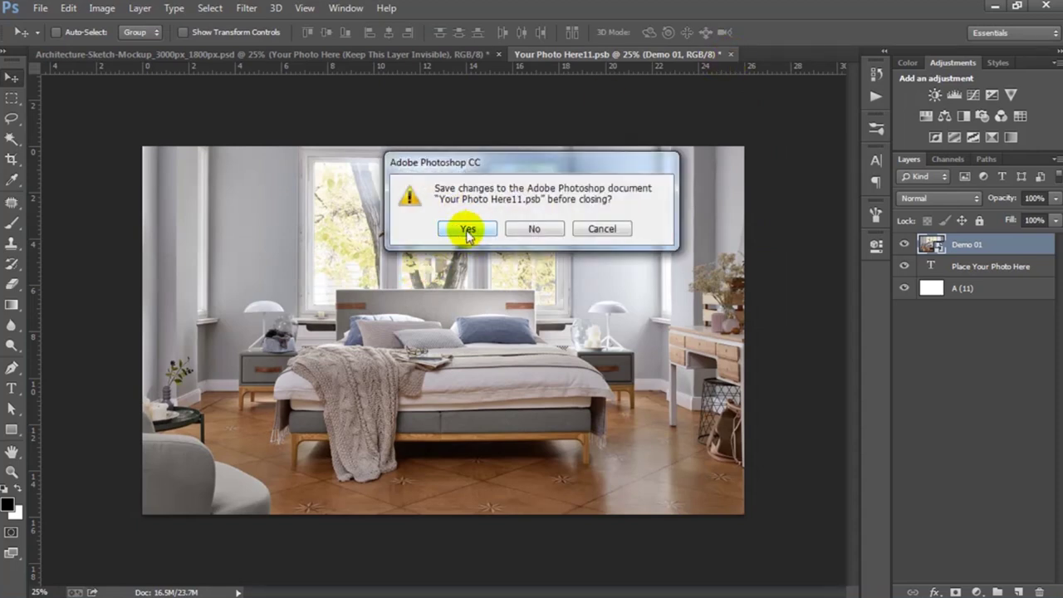
{"action": "left_click", "coordinate": [470, 231]}
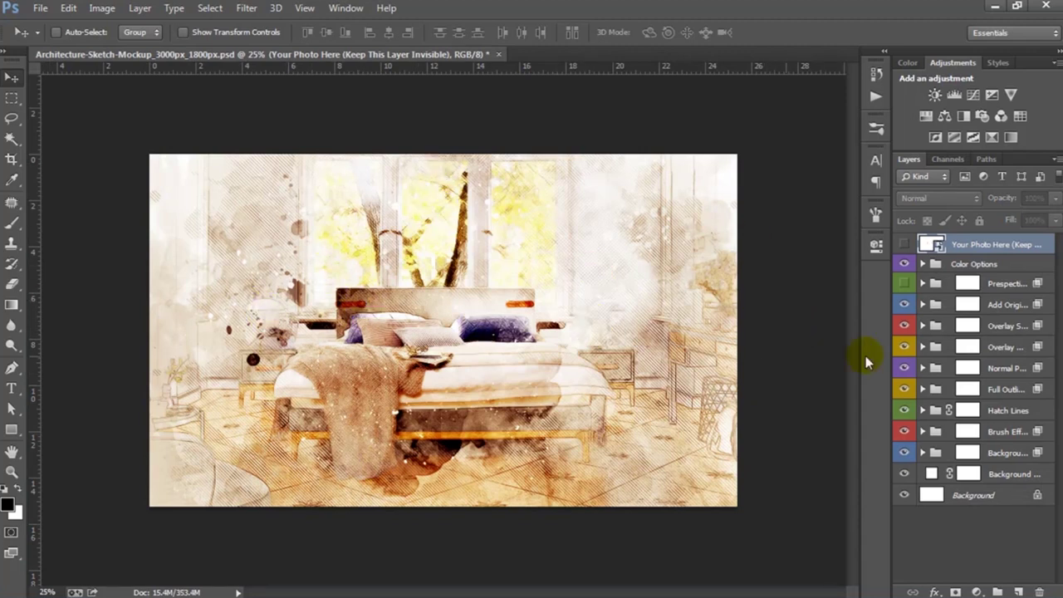
Expand the Background Options group and its nested Background Brushes group
{"action": "left_click", "coordinate": [996, 264]}
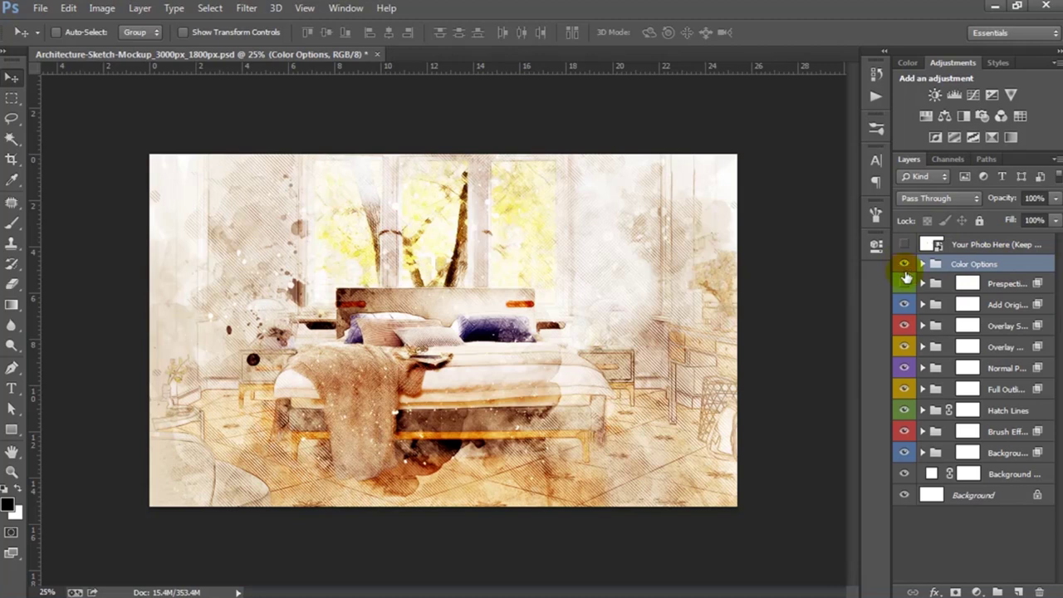
{"action": "left_click", "coordinate": [1000, 454]}
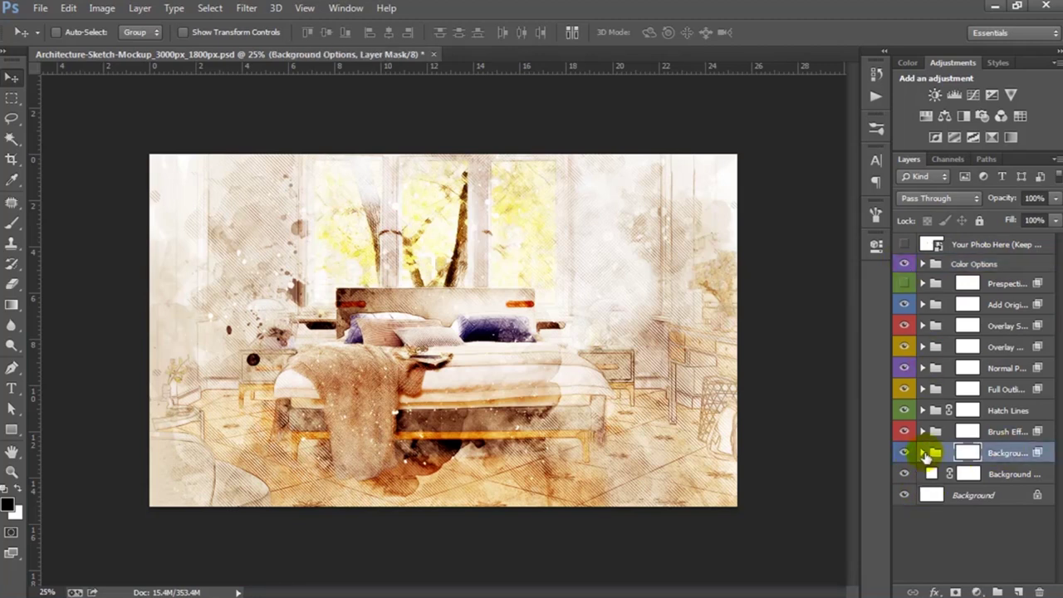
{"action": "left_click", "coordinate": [922, 454]}
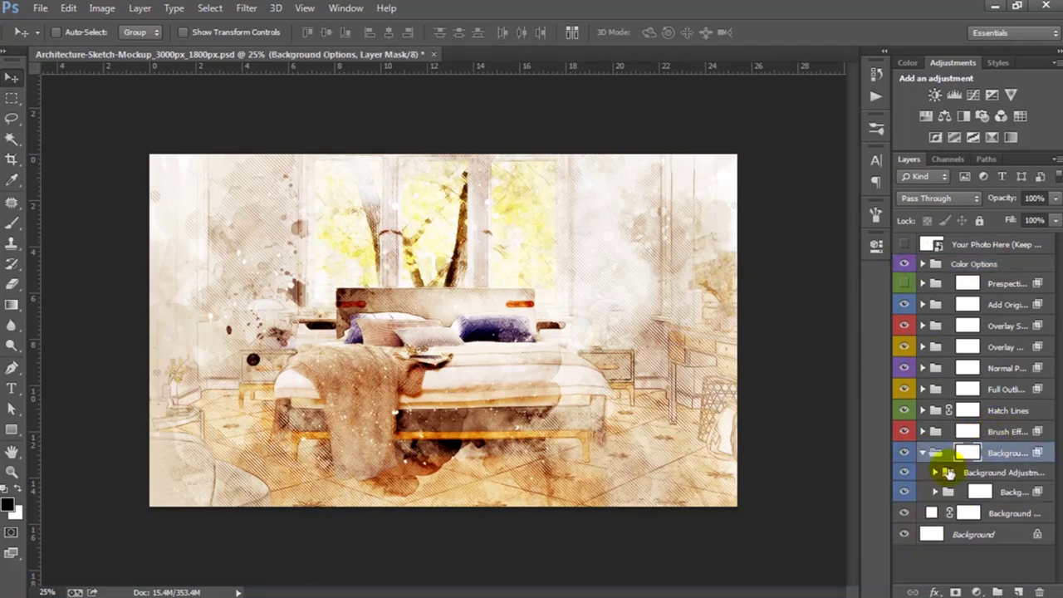
{"action": "left_click", "coordinate": [935, 491]}
Scroll to Bg Brush 1, select it and toggle its visibility to compare
{"action": "scroll", "coordinate": [995, 444], "scroll_direction": "down", "scroll_amount": 2}
{"action": "scroll", "coordinate": [989, 423], "scroll_direction": "down", "scroll_amount": 1}
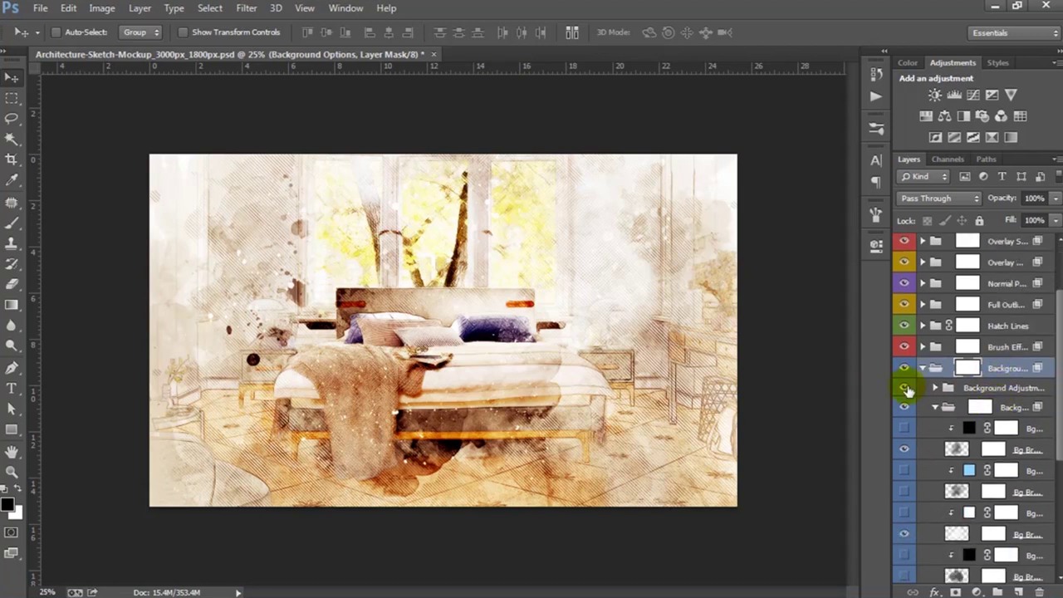
{"action": "left_click_drag", "start_coordinate": [890, 383], "coordinate": [840, 377]}
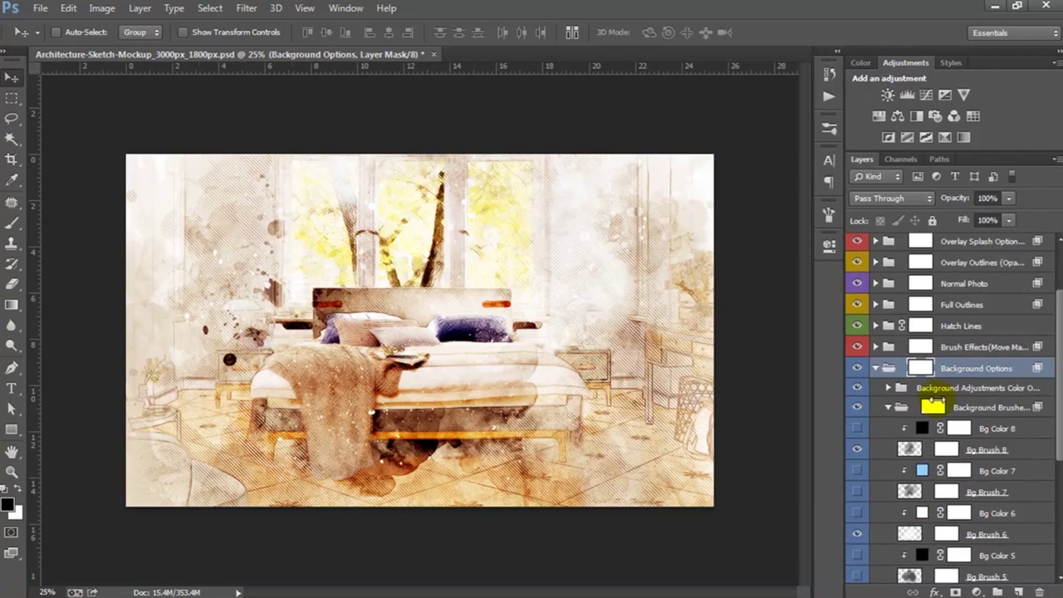
{"action": "scroll", "coordinate": [991, 408], "scroll_direction": "down", "scroll_amount": 3}
{"action": "scroll", "coordinate": [985, 415], "scroll_direction": "down", "scroll_amount": 5}
{"action": "scroll", "coordinate": [993, 424], "scroll_direction": "down", "scroll_amount": 2}
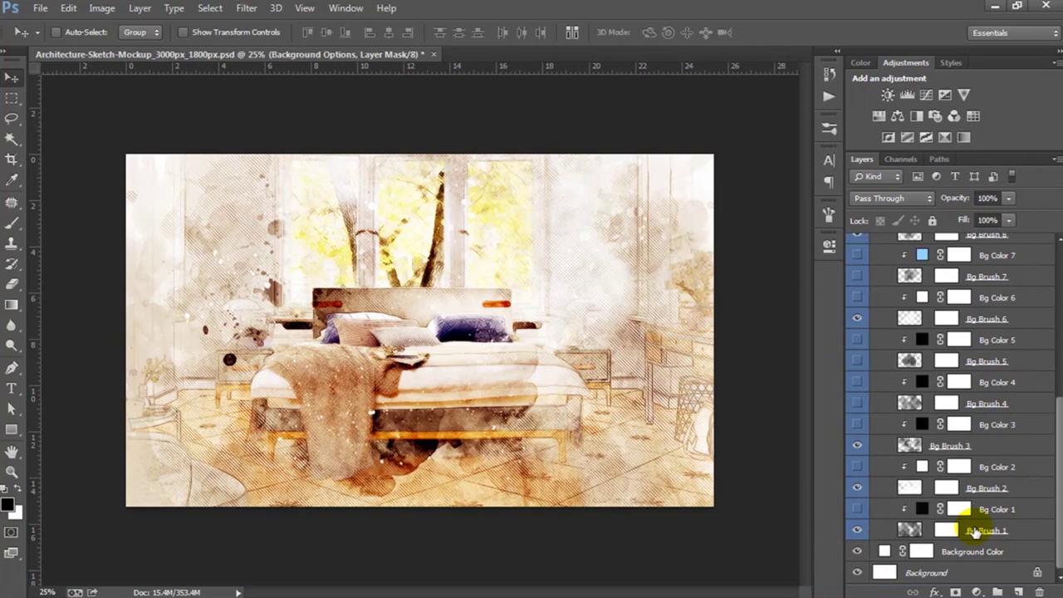
{"action": "left_click", "coordinate": [976, 531]}
{"action": "left_click", "coordinate": [857, 529]}
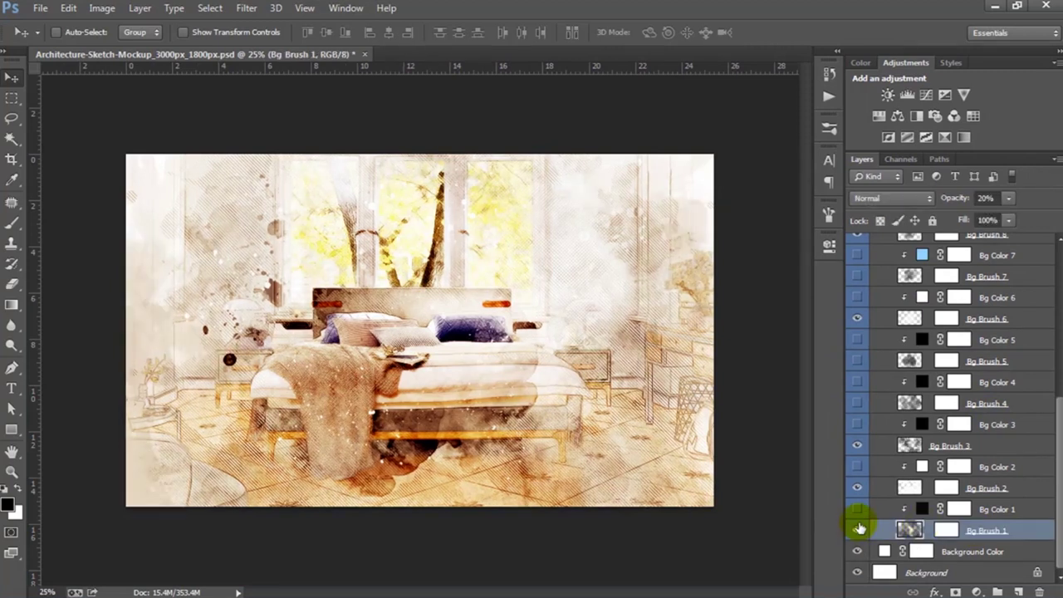
Recolour Bg Color 1 to the blanket's dark brown 703f0e
{"action": "double_click", "coordinate": [922, 508]}
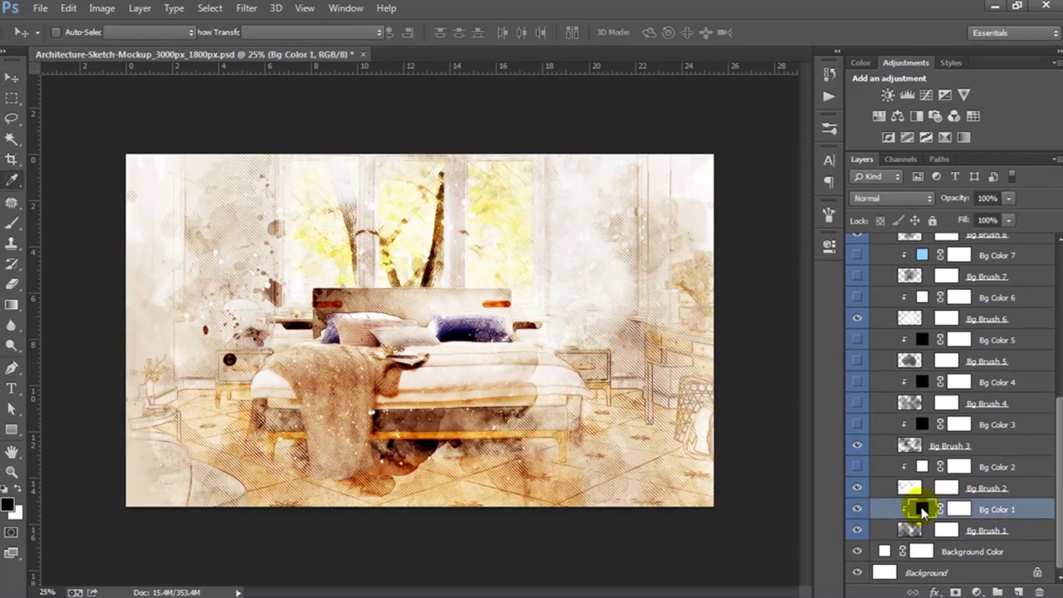
{"action": "left_click", "coordinate": [446, 376]}
{"action": "left_click", "coordinate": [359, 366]}
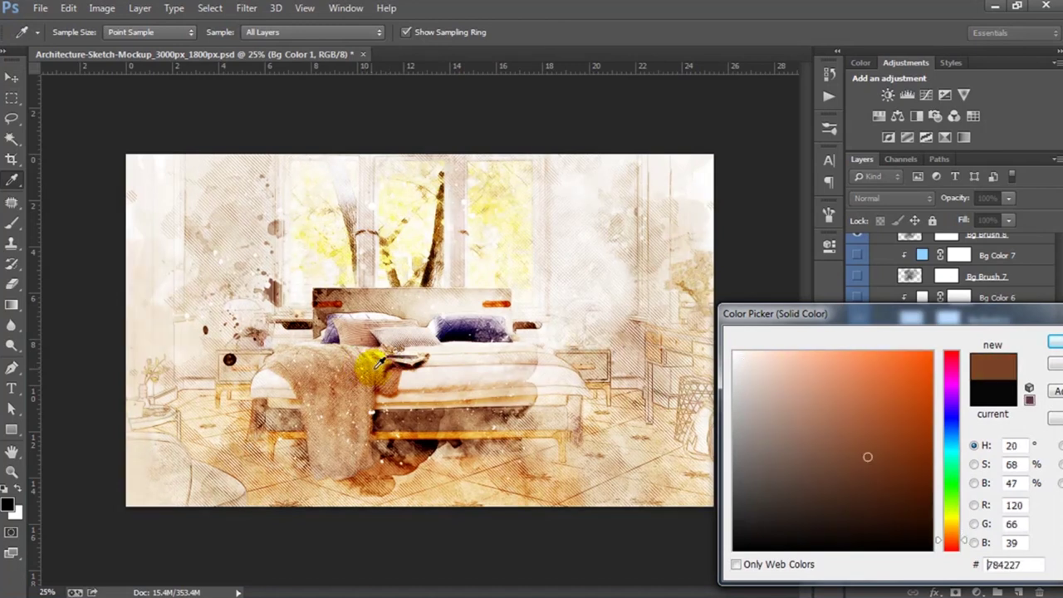
{"action": "left_click", "coordinate": [1053, 343]}
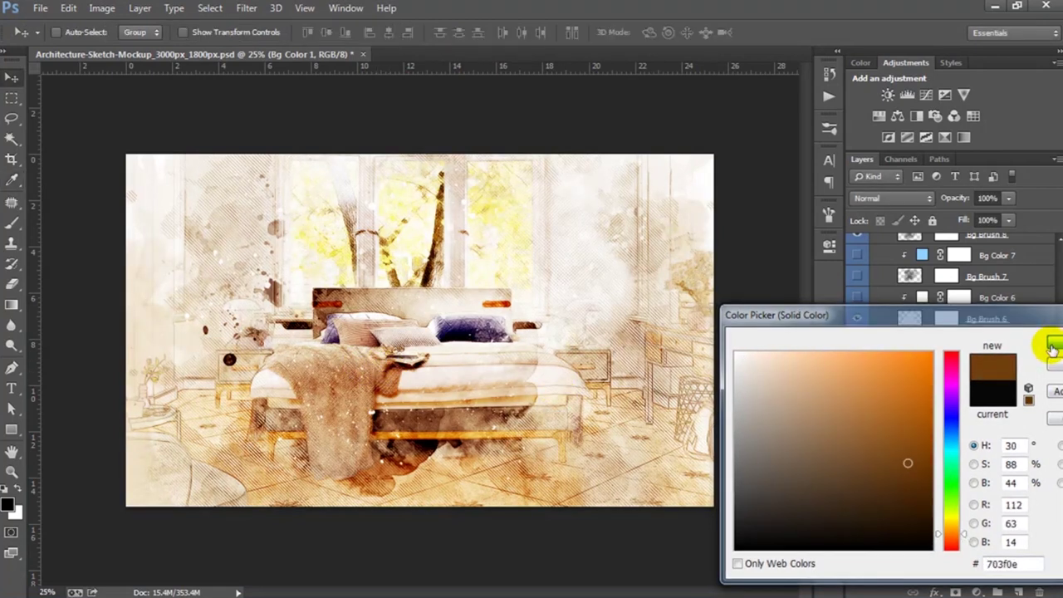
Enlarge the Bg Brush 2 texture slightly with Free Transform
{"action": "left_click", "coordinate": [976, 488]}
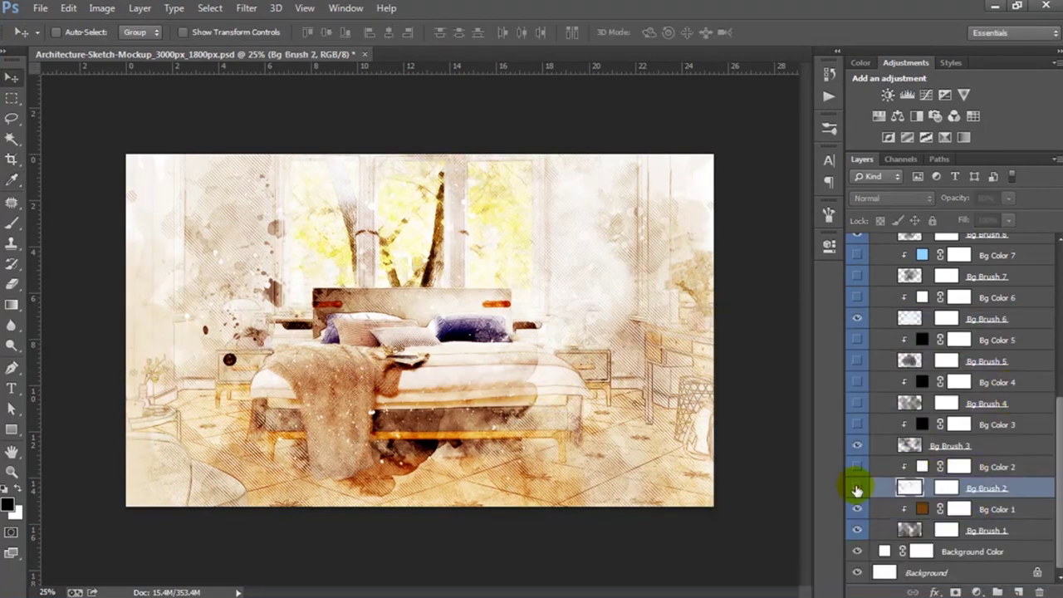
{"action": "left_click", "coordinate": [857, 489]}
{"action": "left_click", "coordinate": [857, 490]}
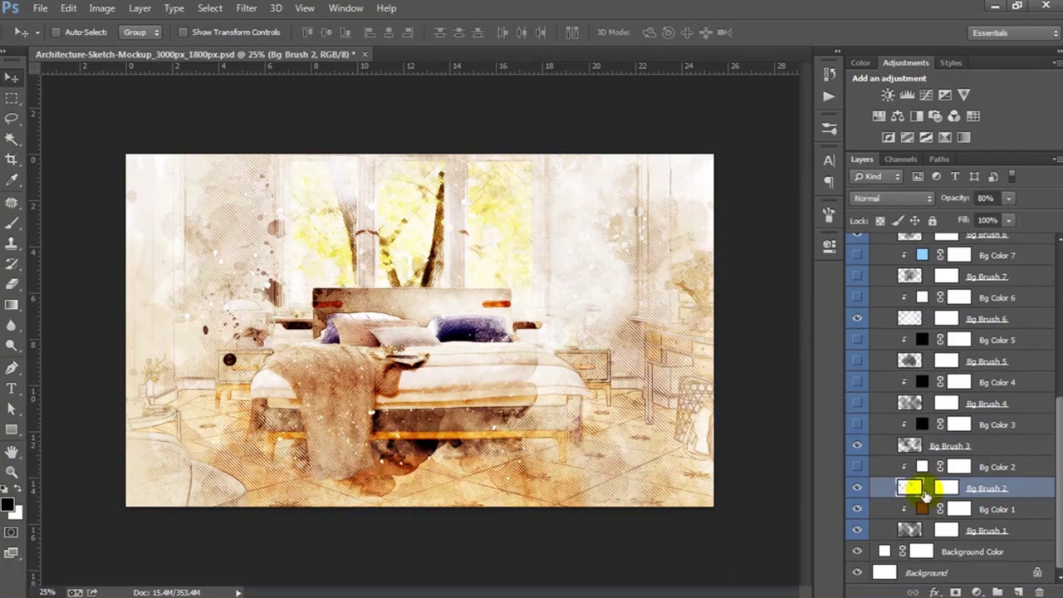
{"action": "key", "text": "ctrl+t"}
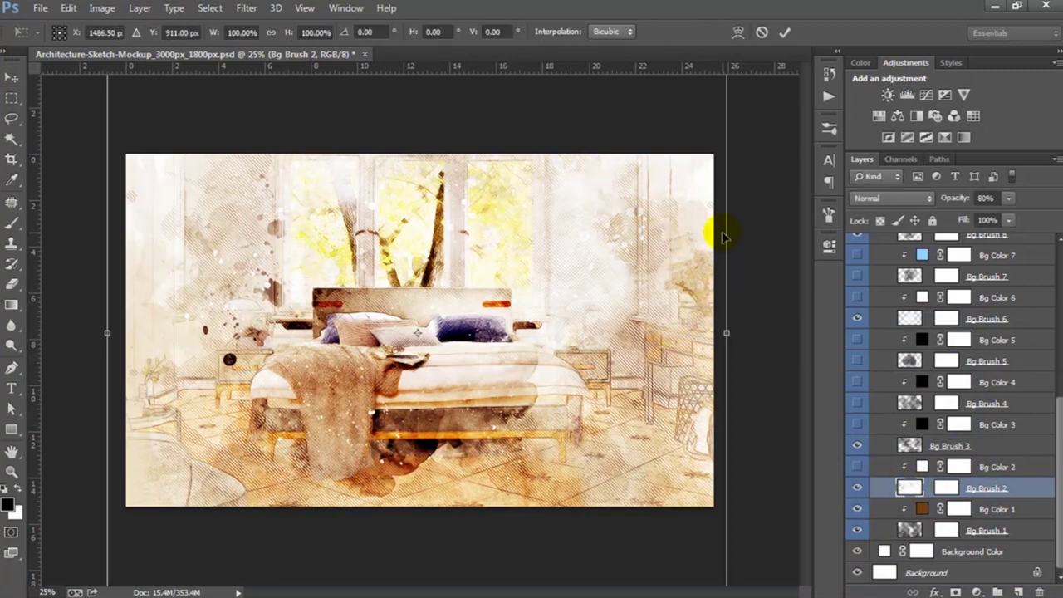
{"action": "key", "text": "ctrl+minus"}
{"action": "mouse_move", "coordinate": [624, 144]}
{"action": "left_mouse_down"}
{"action": "mouse_move", "coordinate": [642, 177]}
{"action": "mouse_move", "coordinate": [657, 171]}
{"action": "left_mouse_up"}
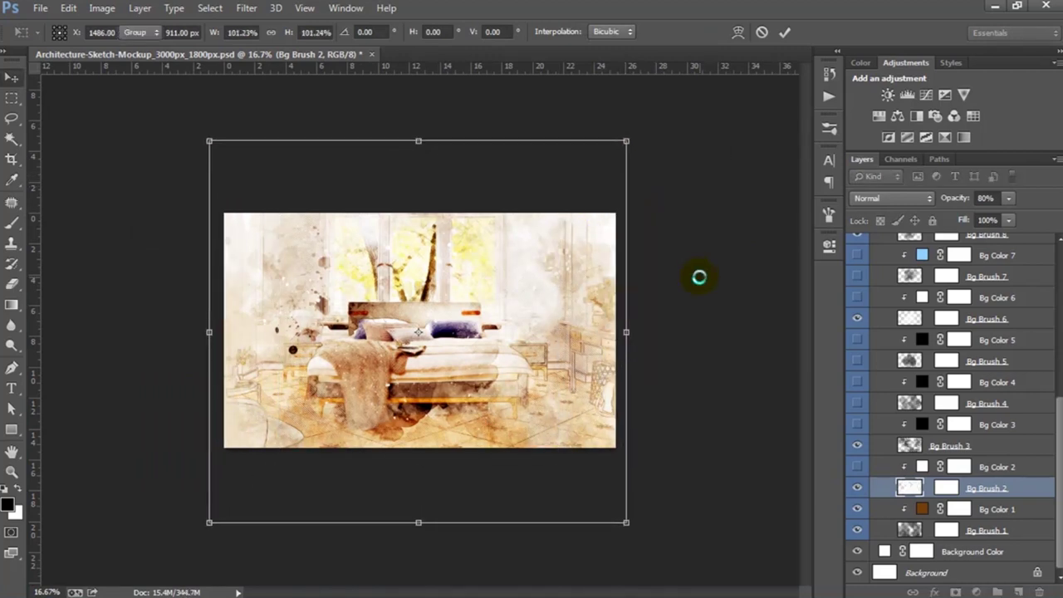
{"action": "key", "text": "Return"}
{"action": "key", "text": "ctrl+plus"}
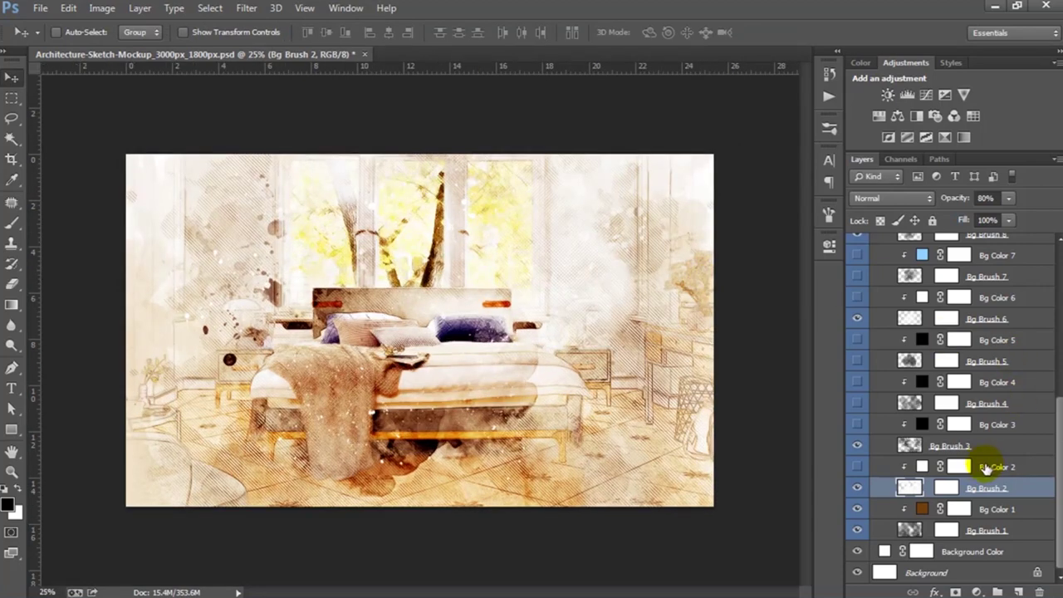
Toggle Bg Brush 3's visibility and nudge its texture slightly
{"action": "left_click", "coordinate": [986, 469]}
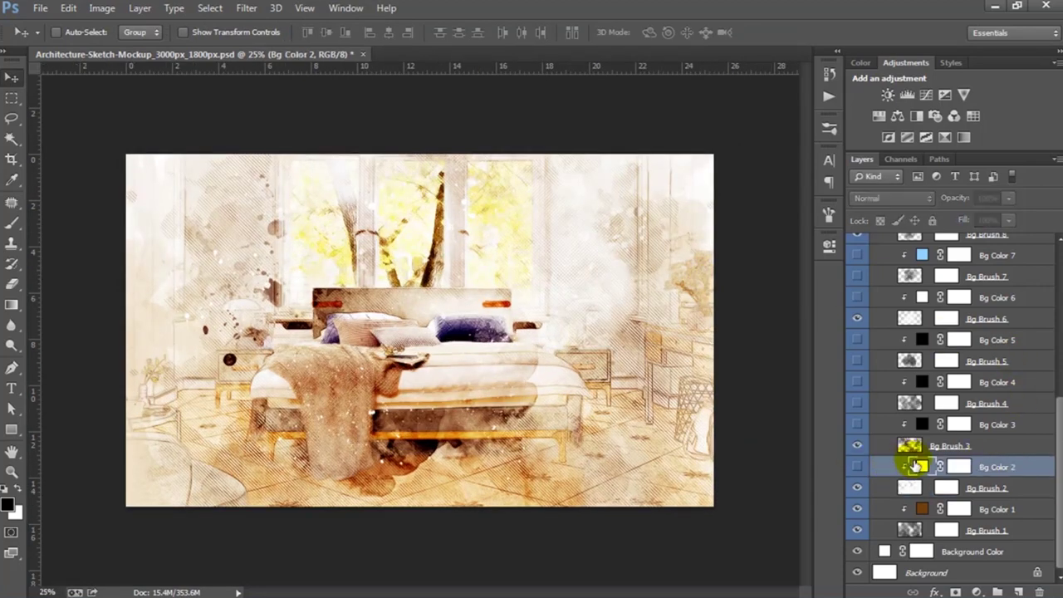
{"action": "left_click", "coordinate": [934, 446]}
{"action": "left_click", "coordinate": [857, 446]}
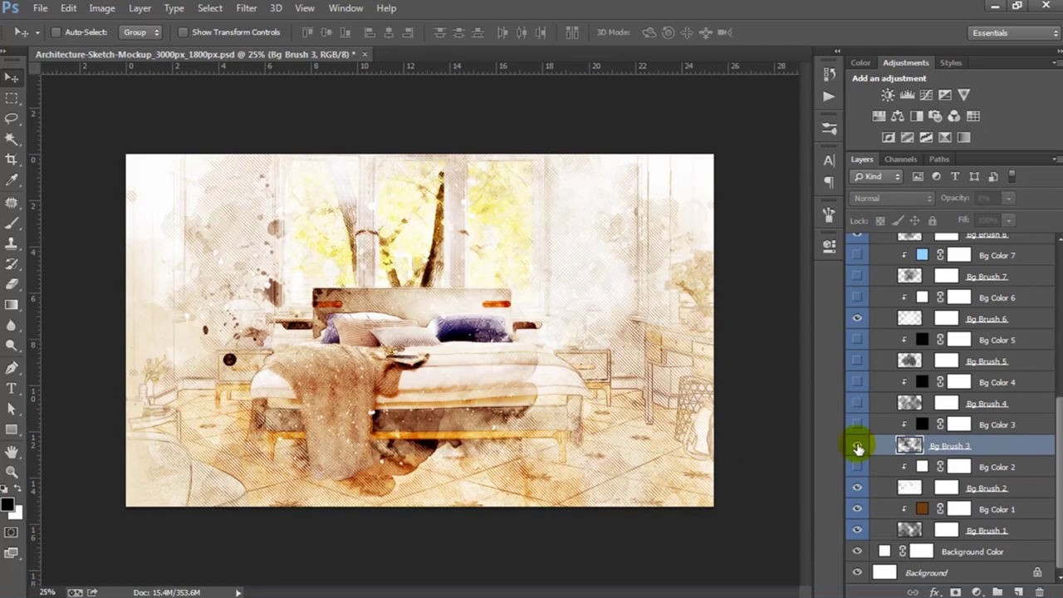
{"action": "left_click_drag", "start_coordinate": [566, 349], "coordinate": [563, 340]}
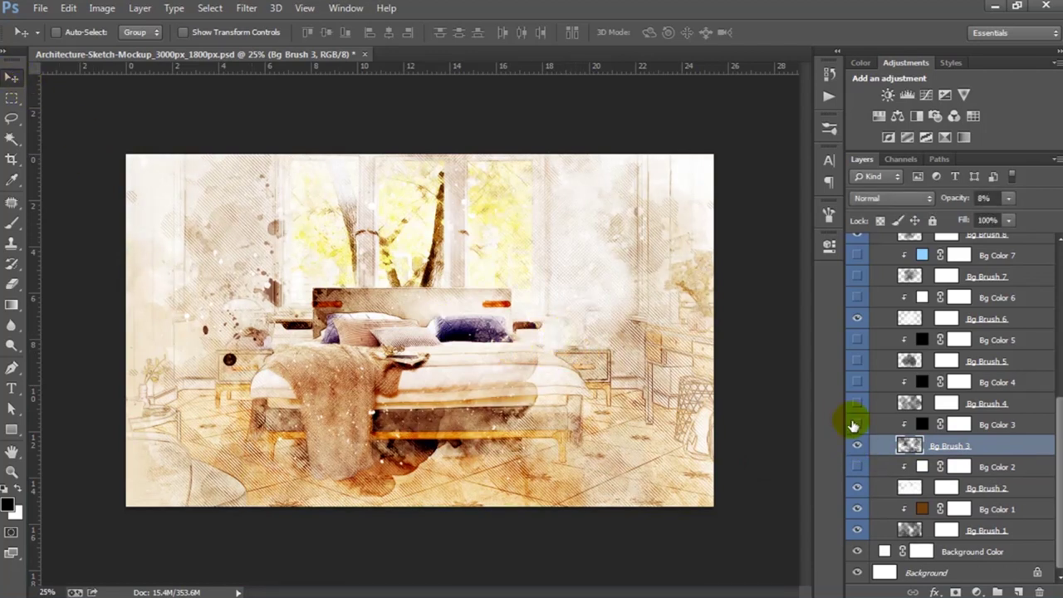
Tint Bg Color 3 with brown sampled from the blanket
{"action": "double_click", "coordinate": [922, 425]}
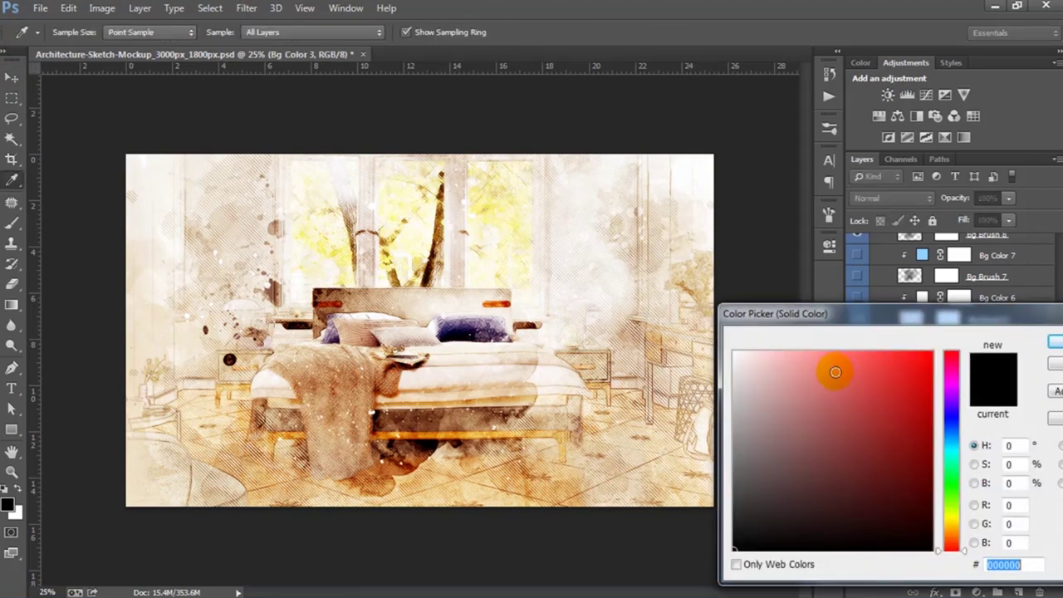
{"action": "left_click", "coordinate": [821, 376]}
{"action": "left_click", "coordinate": [480, 330]}
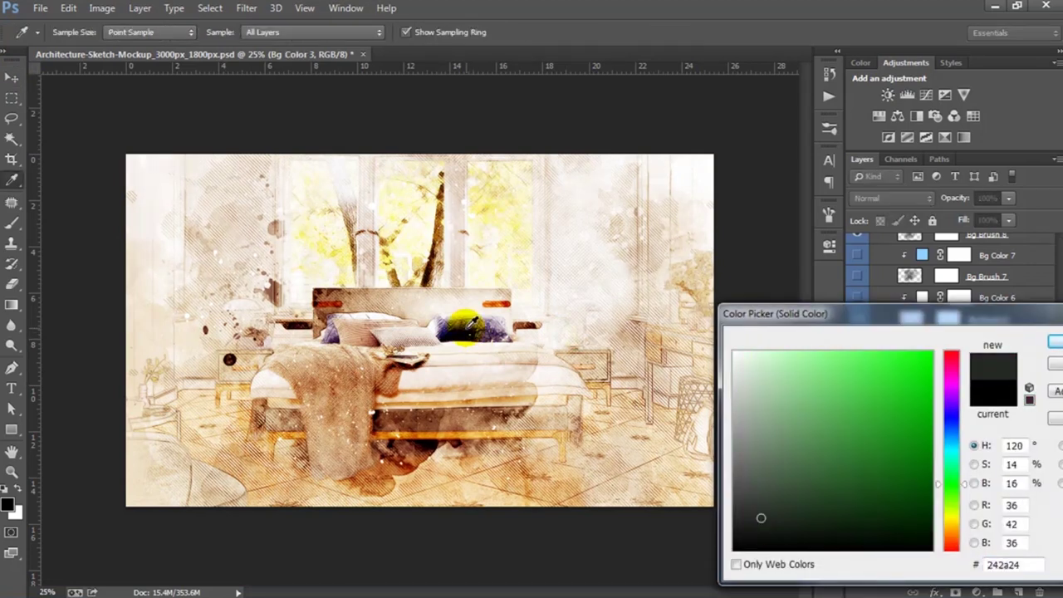
{"action": "left_click", "coordinate": [373, 377]}
{"action": "left_click", "coordinate": [1053, 341]}
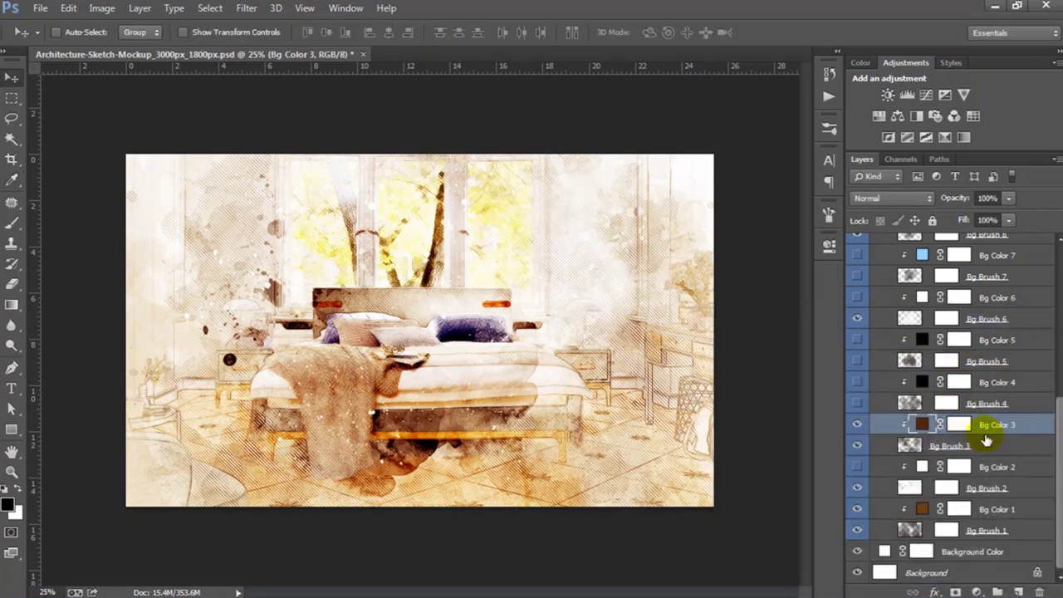
Set Bg Brush 3 opacity to 100, then fade it to a low opacity
{"action": "left_click", "coordinate": [986, 443]}
{"action": "type", "text": "100"}
{"action": "key", "text": "Return"}
{"action": "mouse_move", "coordinate": [968, 203]}
{"action": "left_mouse_down"}
{"action": "mouse_move", "coordinate": [950, 200]}
{"action": "mouse_move", "coordinate": [962, 202]}
{"action": "left_mouse_up"}
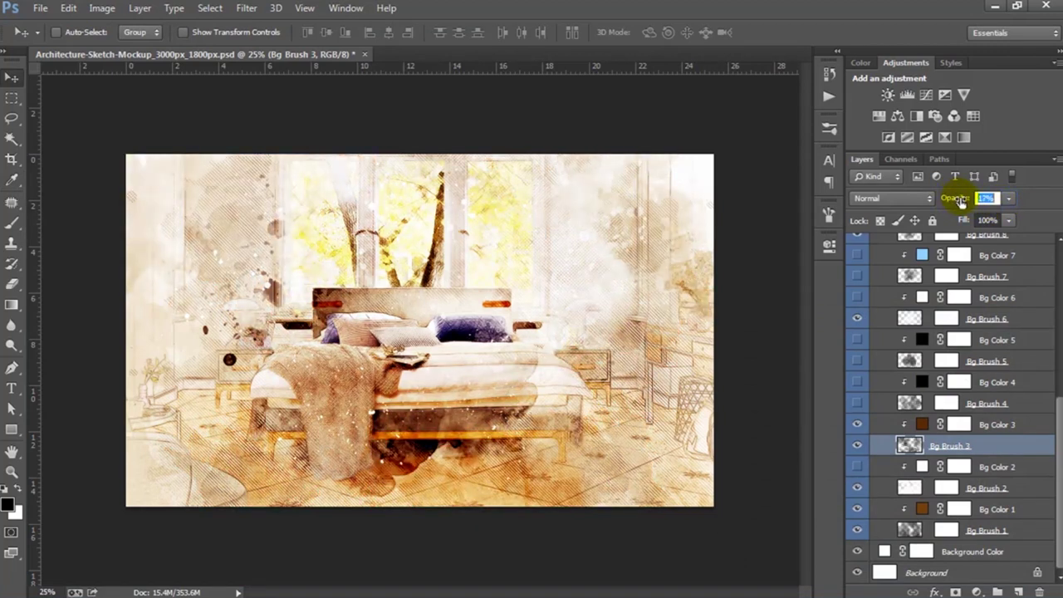
Hide Bg Brush 4, show Bg Brushes 5 and 6, and raise Bg Brush 6 to full opacity
{"action": "left_click", "coordinate": [984, 403]}
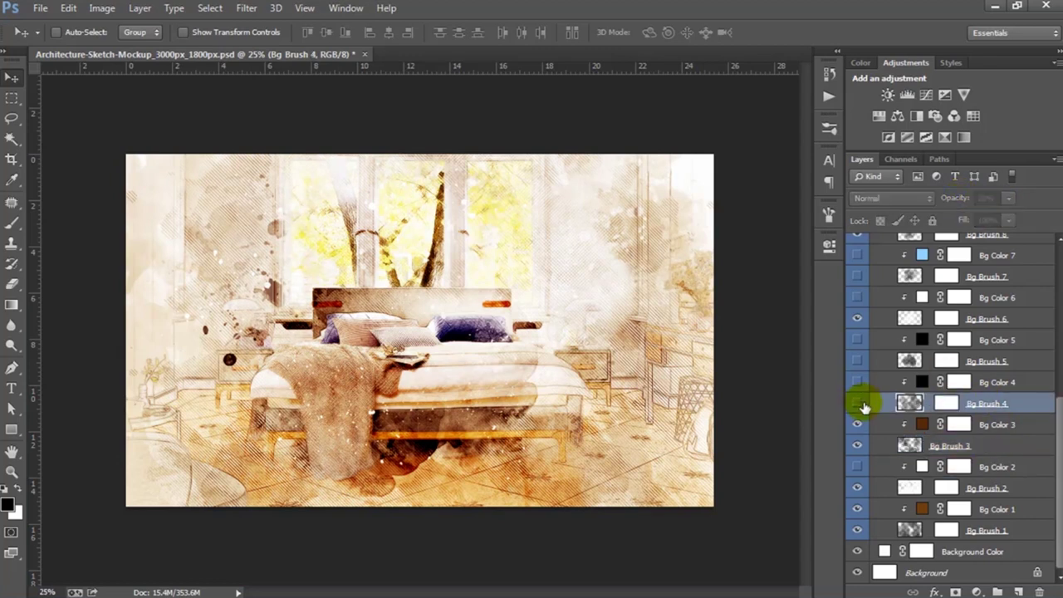
{"action": "left_click", "coordinate": [857, 403]}
{"action": "left_click", "coordinate": [859, 403]}
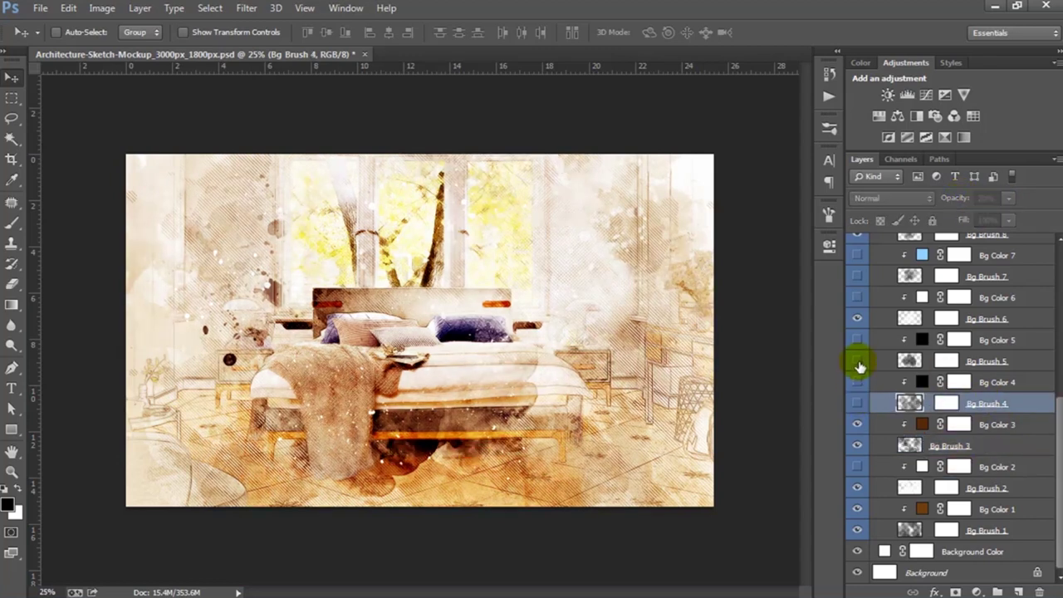
{"action": "left_click", "coordinate": [859, 366]}
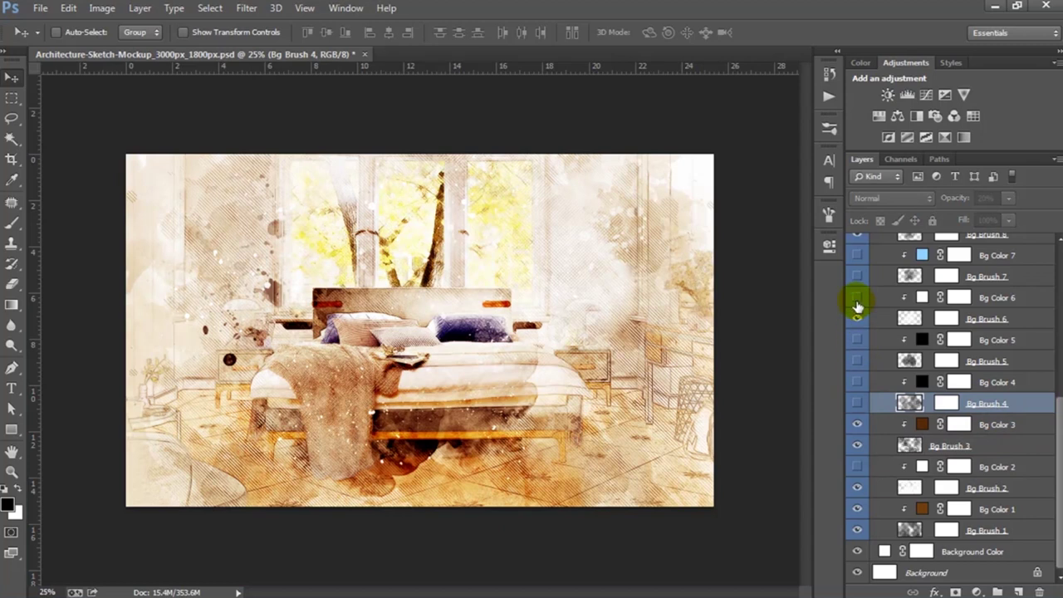
{"action": "left_click", "coordinate": [856, 319]}
{"action": "left_click", "coordinate": [903, 319]}
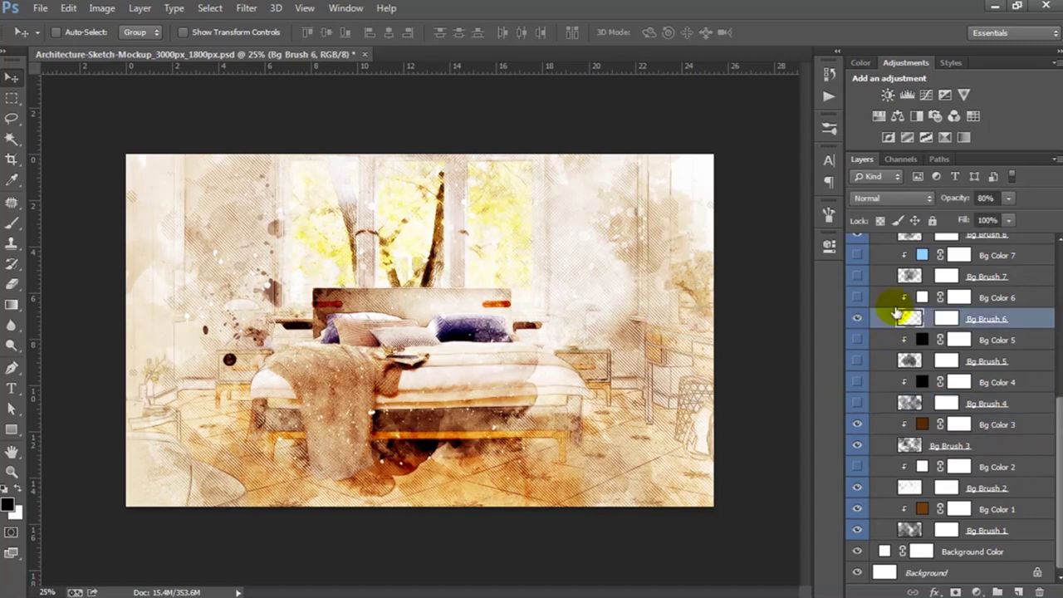
{"action": "left_click_drag", "start_coordinate": [970, 203], "coordinate": [973, 203]}
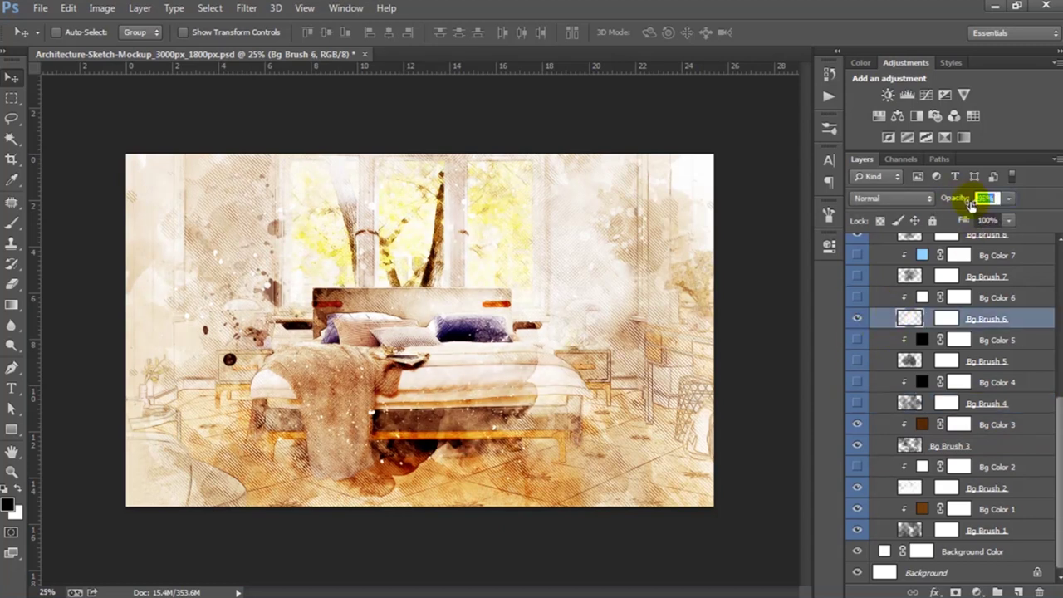
{"action": "scroll", "coordinate": [997, 332], "scroll_direction": "up", "scroll_amount": 1}
{"action": "scroll", "coordinate": [1005, 337], "scroll_direction": "up", "scroll_amount": 1}
Show Bg Brush 7 and Bg Color 7, tinting Bg Color 7 pillow purple 7e7ca2
{"action": "left_click", "coordinate": [988, 321]}
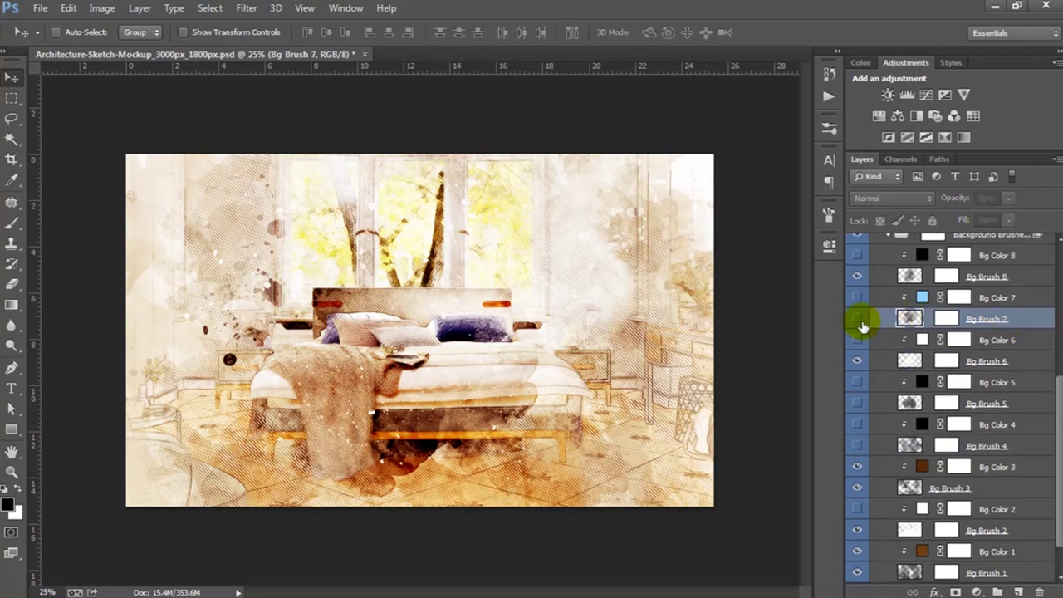
{"action": "left_click", "coordinate": [858, 320]}
{"action": "left_click", "coordinate": [858, 297]}
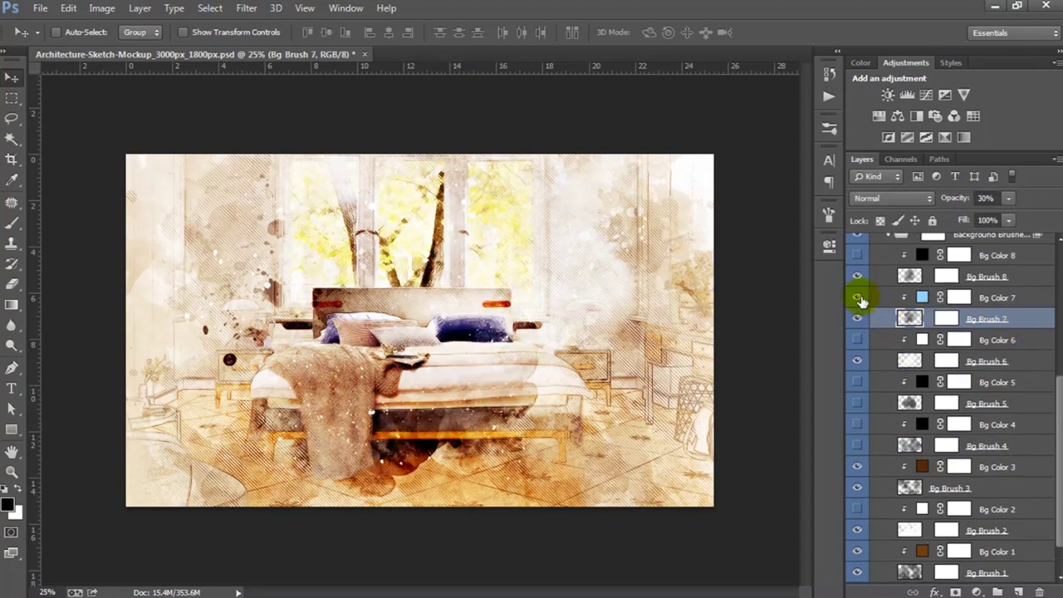
{"action": "double_click", "coordinate": [921, 297]}
{"action": "left_click", "coordinate": [469, 323]}
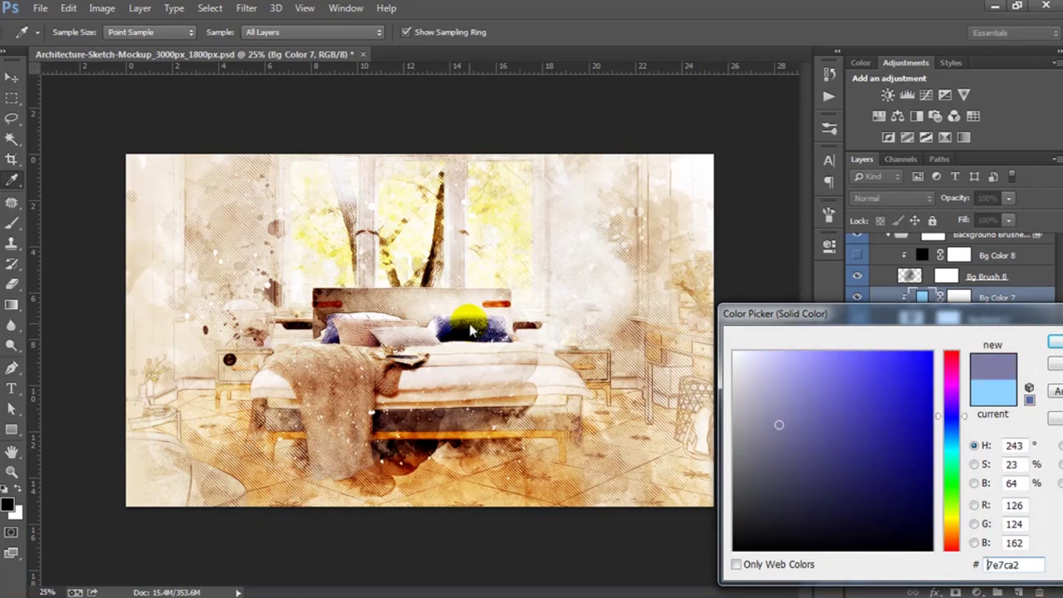
{"action": "left_click", "coordinate": [1053, 341]}
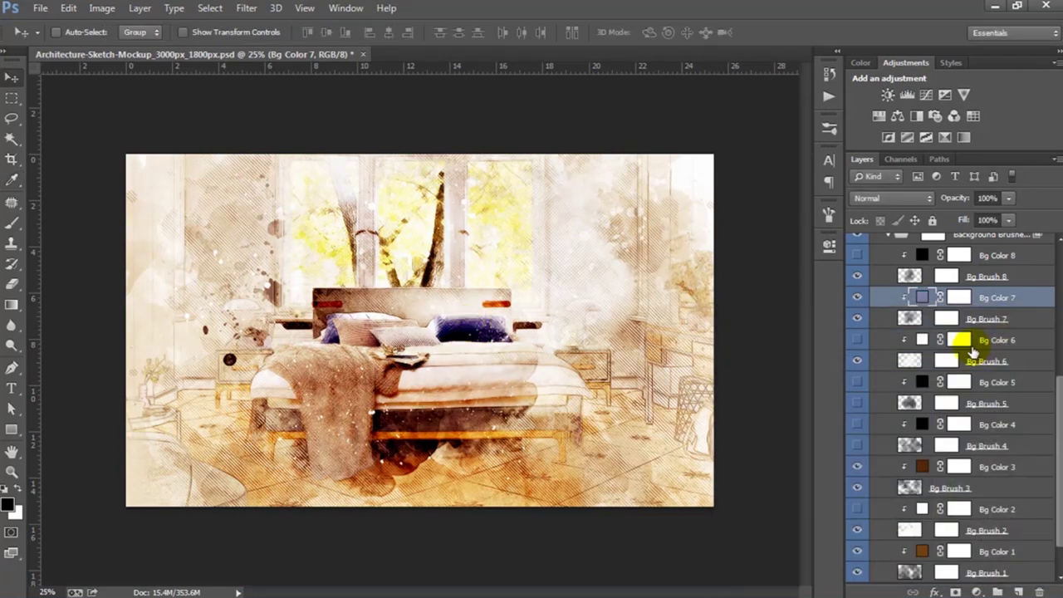
Set Bg Brush 7 opacity to about 30% and fade Bg Brush 8 slightly
{"action": "left_click", "coordinate": [987, 319]}
{"action": "mouse_move", "coordinate": [952, 200]}
{"action": "left_mouse_down"}
{"action": "mouse_move", "coordinate": [968, 202]}
{"action": "mouse_move", "coordinate": [953, 199]}
{"action": "left_mouse_up"}
{"action": "scroll", "coordinate": [956, 249], "scroll_direction": "up", "scroll_amount": 2}
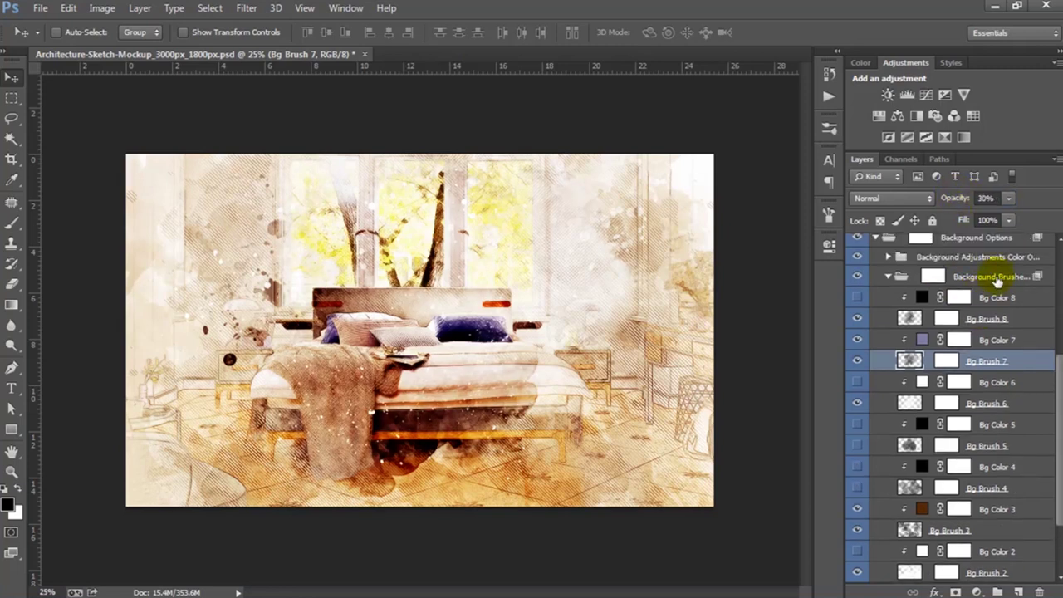
{"action": "left_click", "coordinate": [909, 318]}
{"action": "left_click", "coordinate": [857, 320]}
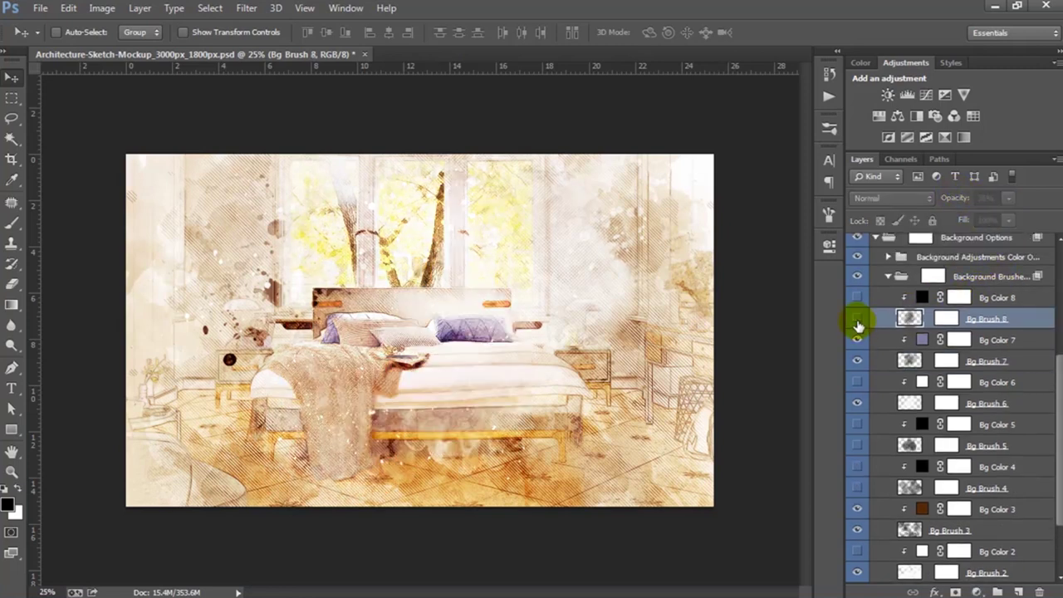
{"action": "left_click", "coordinate": [857, 320]}
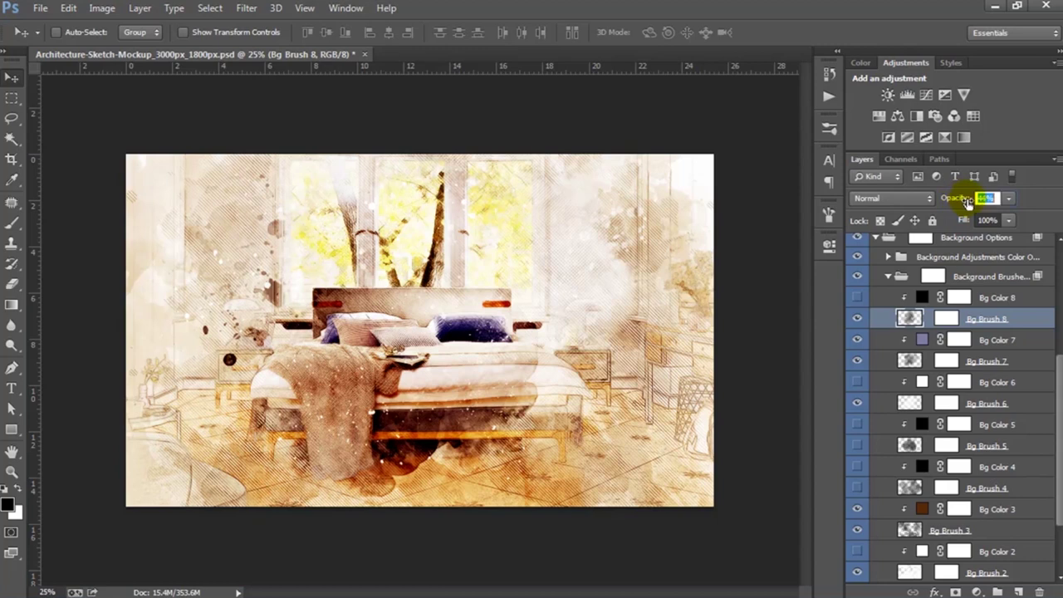
{"action": "left_click_drag", "start_coordinate": [962, 200], "coordinate": [951, 200]}
{"action": "left_click", "coordinate": [987, 280]}
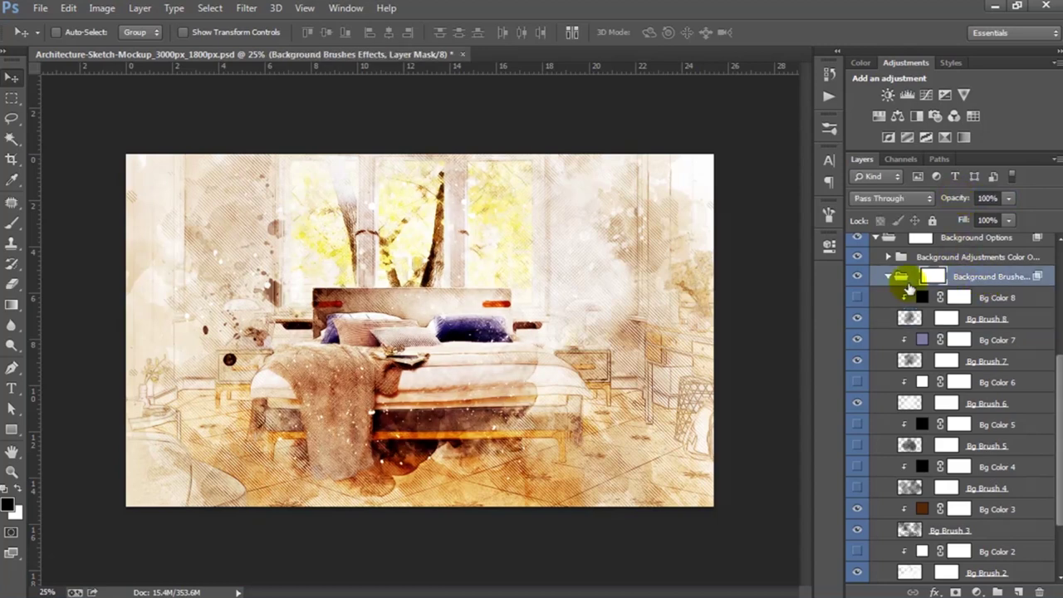
Leave the Overall Background Color Tone off and switch on the Gradient Tone layer
{"action": "left_click", "coordinate": [888, 278]}
{"action": "left_click", "coordinate": [888, 472]}
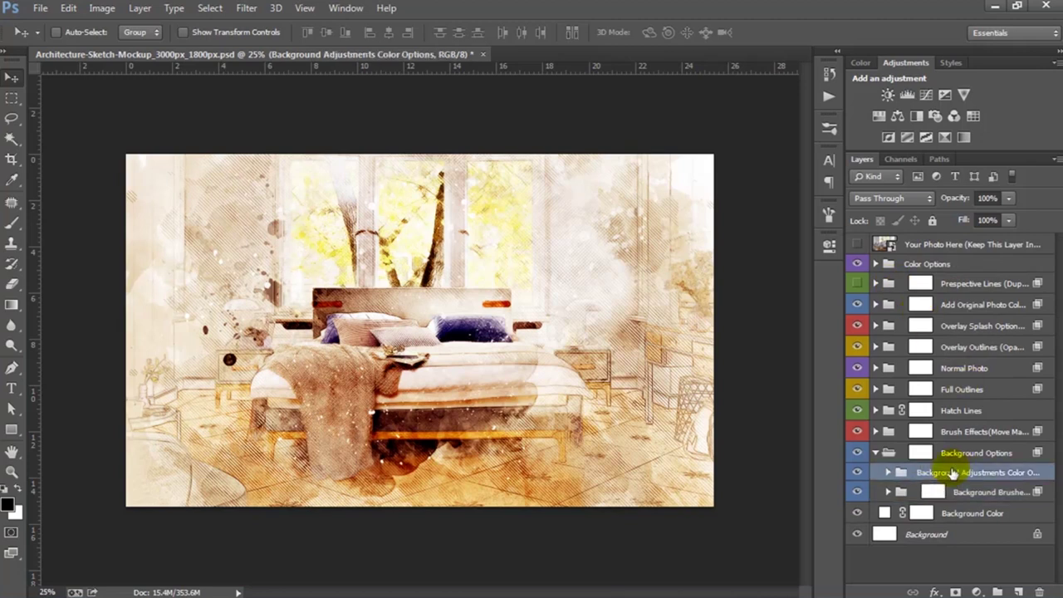
{"action": "left_click", "coordinate": [888, 472]}
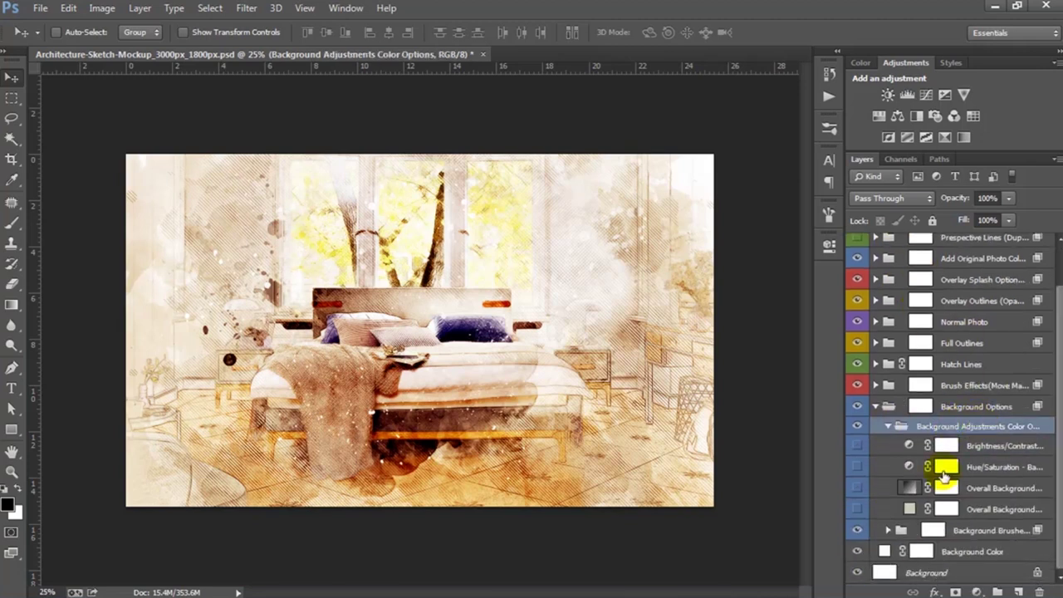
{"action": "left_click", "coordinate": [972, 511]}
{"action": "left_click", "coordinate": [856, 510]}
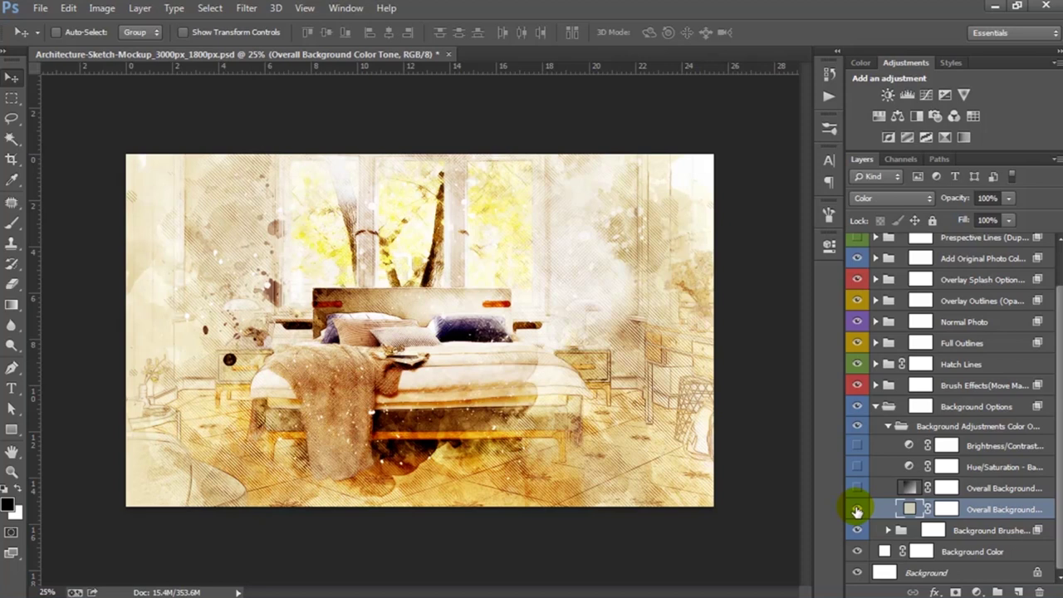
{"action": "left_click", "coordinate": [857, 510]}
{"action": "left_click", "coordinate": [856, 489]}
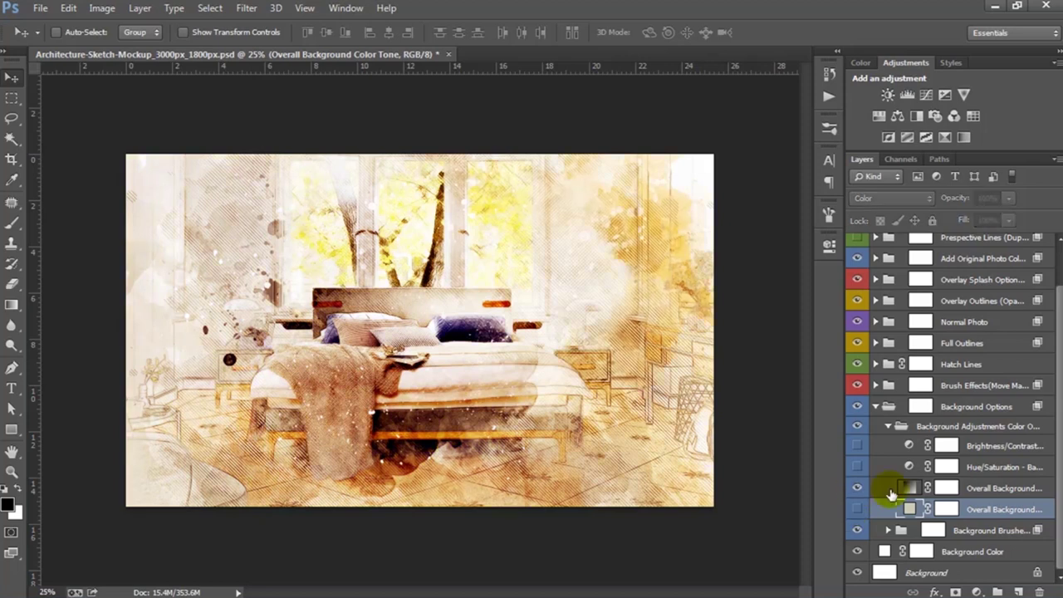
Preview Sepia 5, Purple, Magenta, Blue and Plum gradients, then cancel, keeping the orange gradient
{"action": "double_click", "coordinate": [910, 487]}
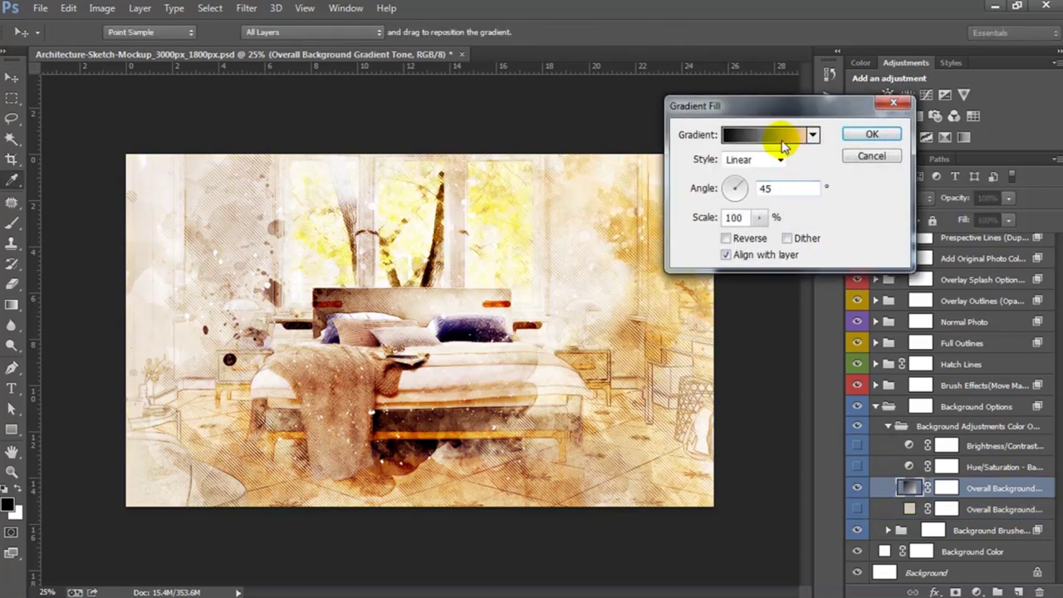
{"action": "left_click", "coordinate": [776, 135]}
{"action": "left_click", "coordinate": [822, 243]}
{"action": "left_click", "coordinate": [847, 213]}
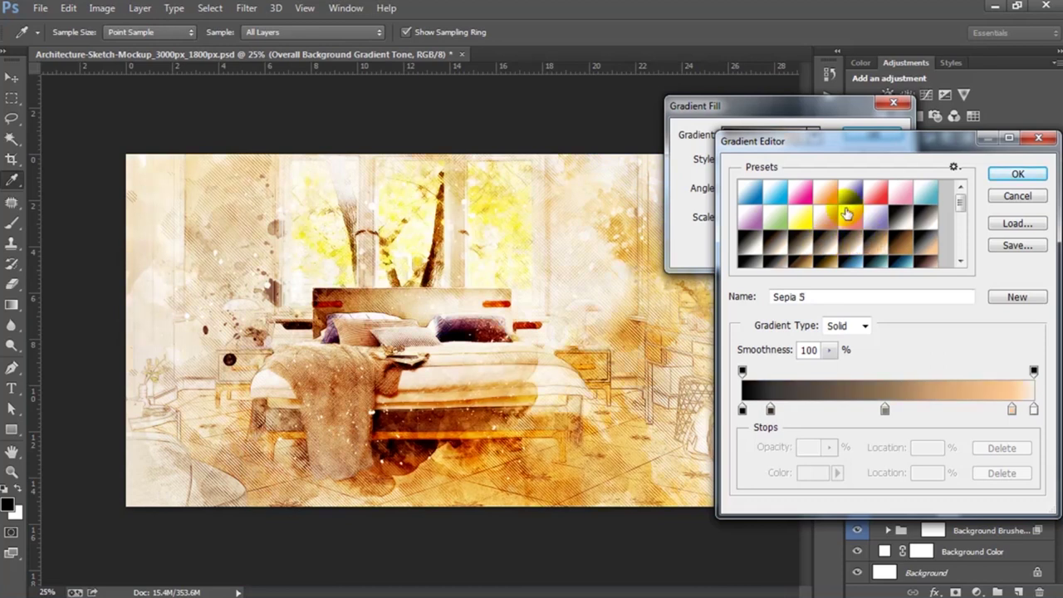
{"action": "left_click", "coordinate": [793, 198]}
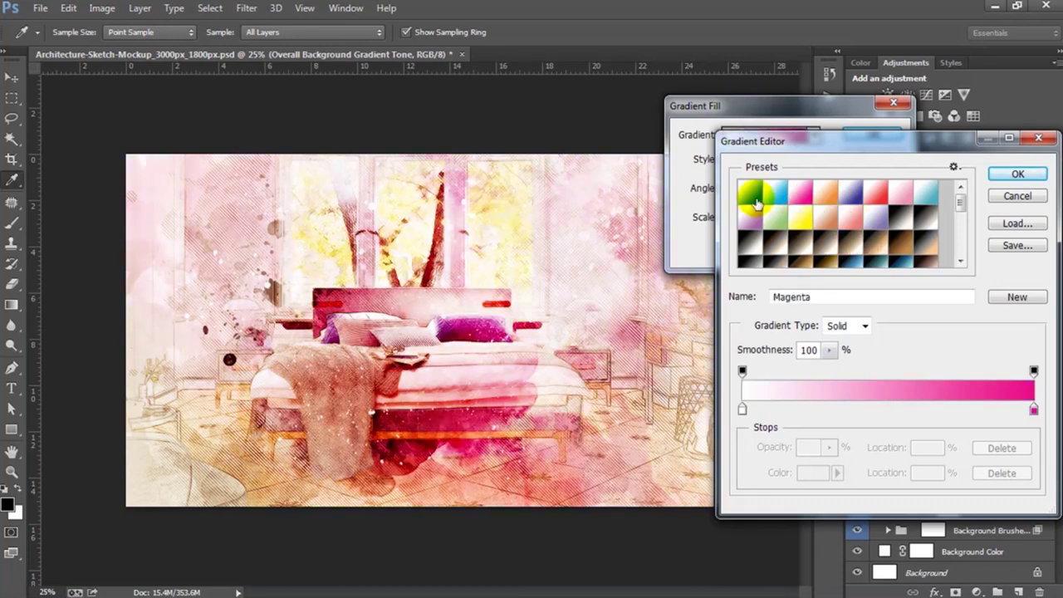
{"action": "left_click", "coordinate": [749, 194]}
{"action": "left_click", "coordinate": [747, 215]}
{"action": "left_click", "coordinate": [747, 198]}
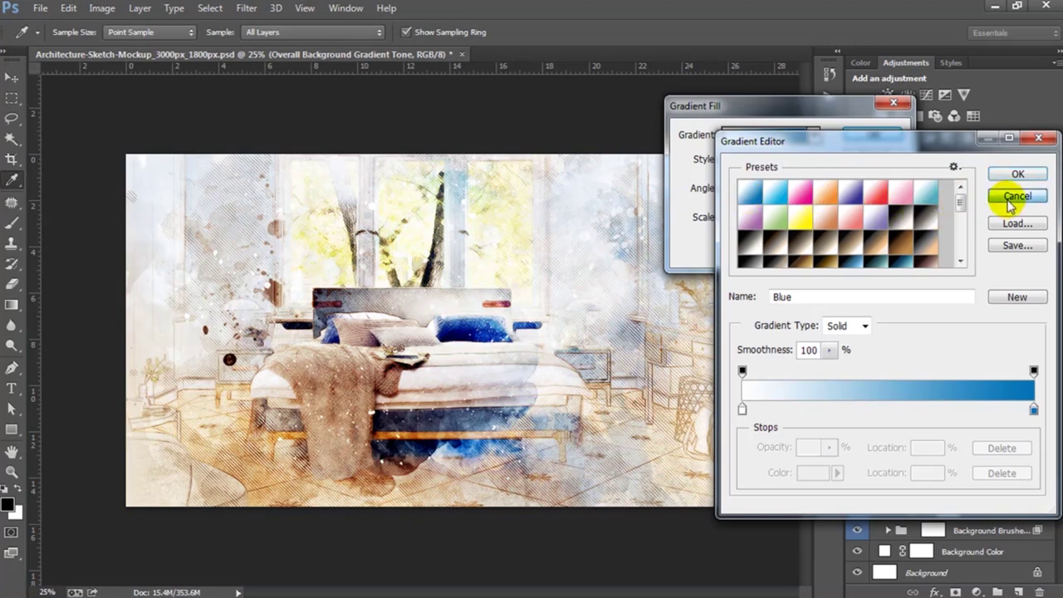
{"action": "left_click", "coordinate": [1012, 198]}
{"action": "left_click", "coordinate": [871, 156]}
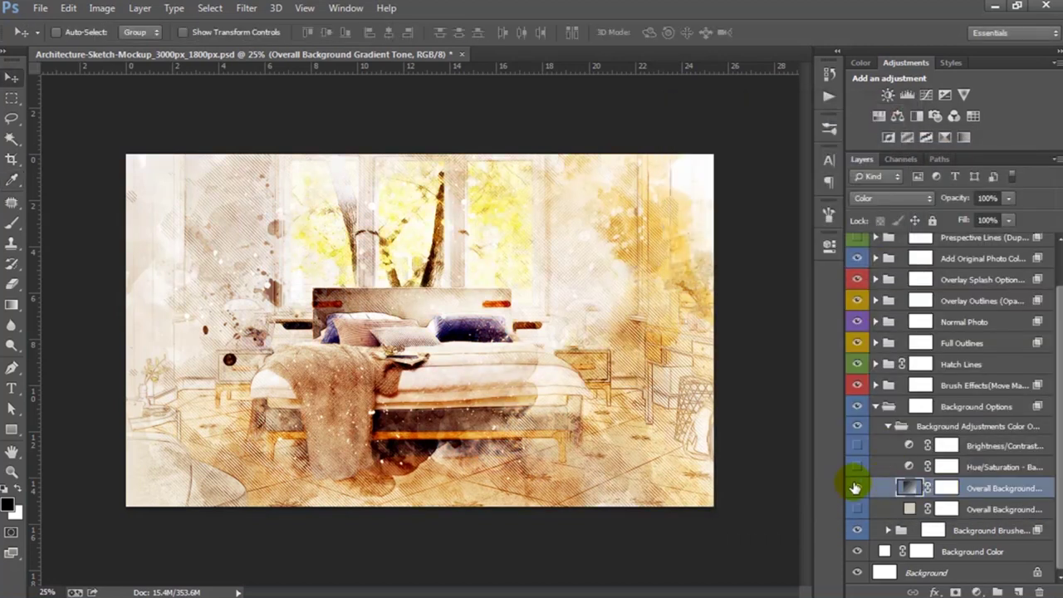
Shift the Hue/Saturation hue to +2, then hide that adjustment
{"action": "left_click", "coordinate": [984, 470]}
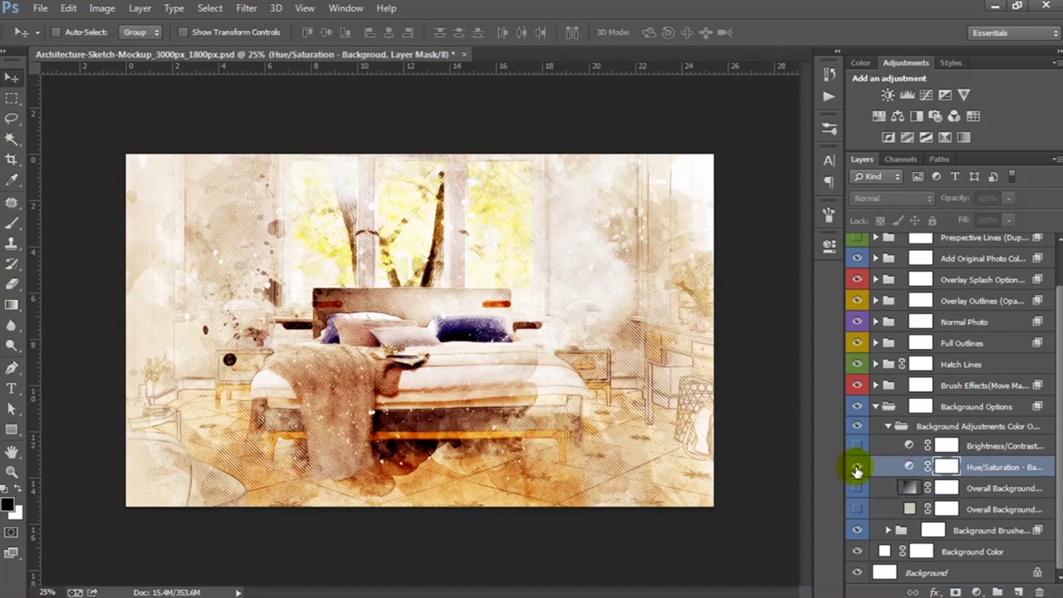
{"action": "double_click", "coordinate": [909, 467]}
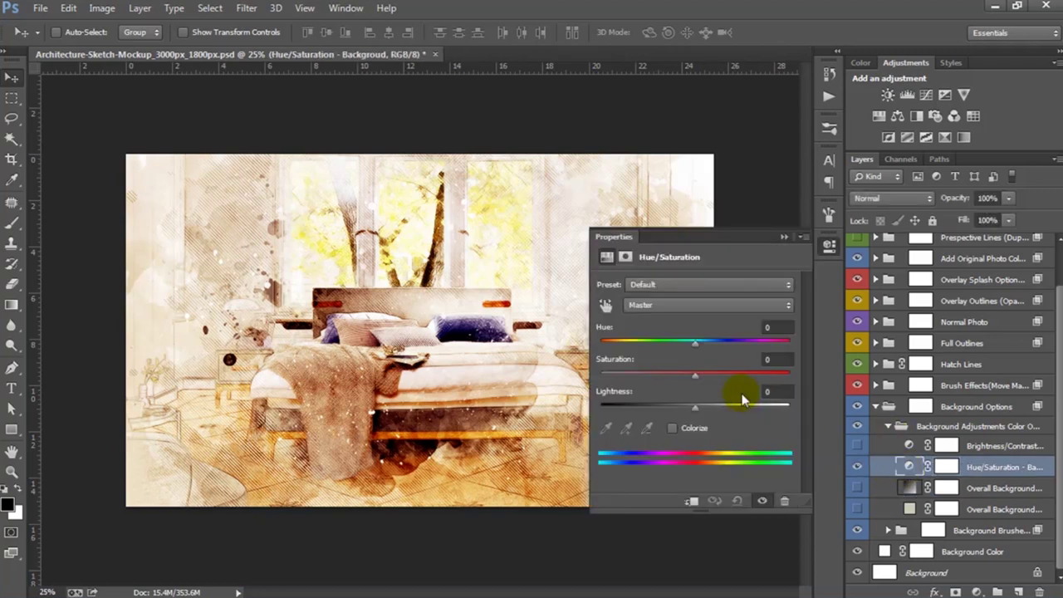
{"action": "left_click_drag", "start_coordinate": [729, 350], "coordinate": [673, 344]}
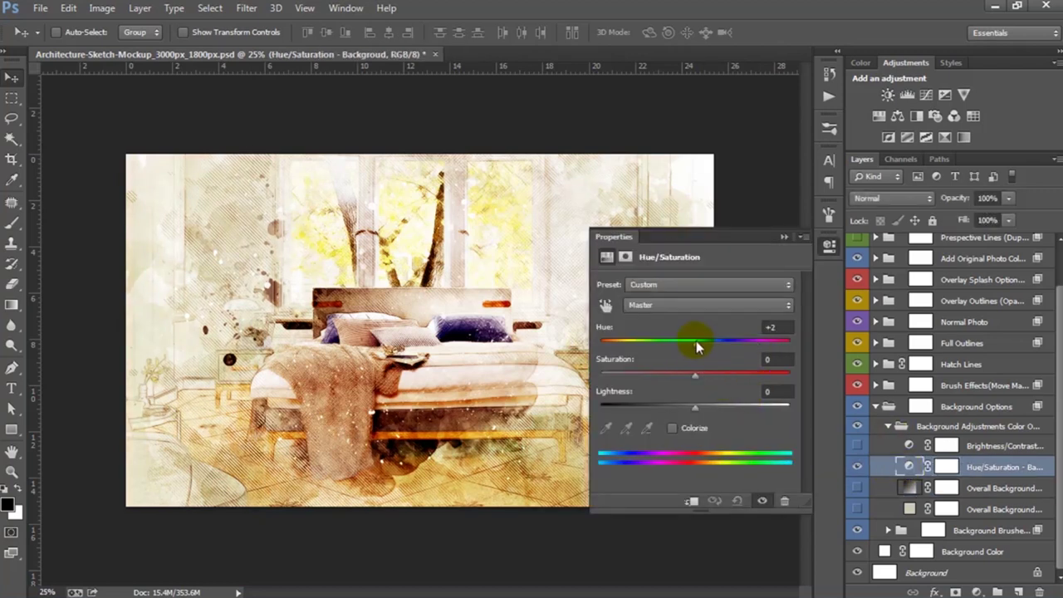
{"action": "left_click", "coordinate": [828, 245]}
{"action": "left_click", "coordinate": [856, 470]}
Set Brightness/Contrast to brightness 21 and contrast 55, then toggle it off
{"action": "left_click", "coordinate": [980, 446]}
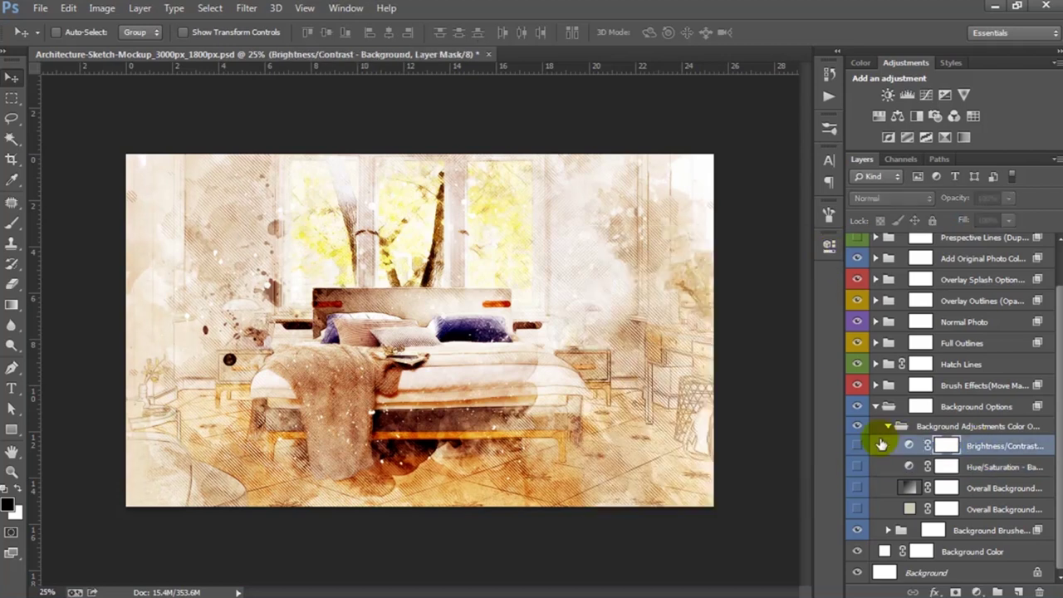
{"action": "left_click", "coordinate": [857, 445]}
{"action": "double_click", "coordinate": [909, 446]}
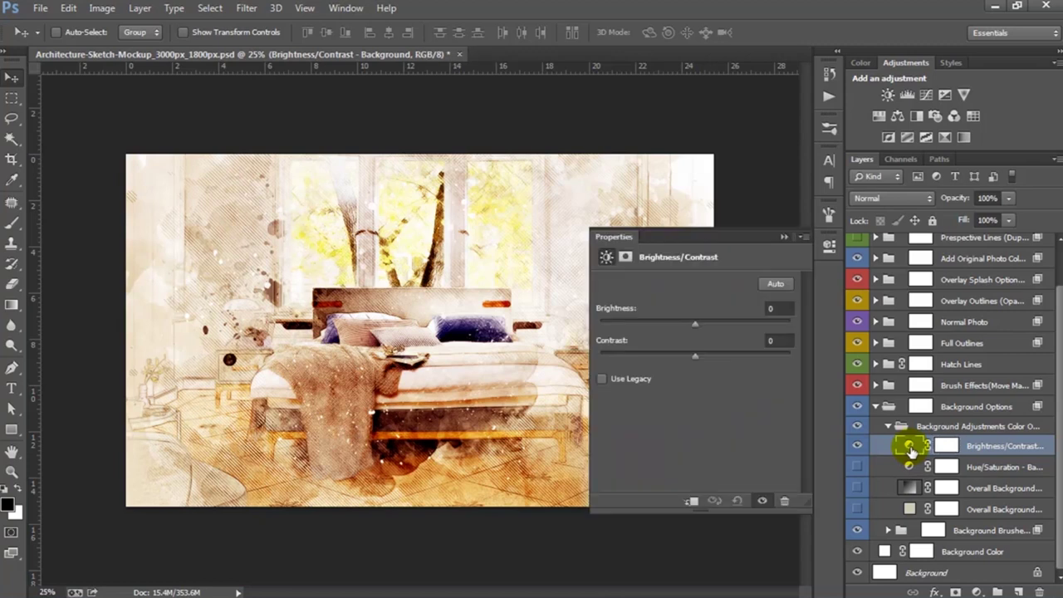
{"action": "mouse_move", "coordinate": [689, 324]}
{"action": "left_mouse_down"}
{"action": "mouse_move", "coordinate": [737, 324]}
{"action": "mouse_move", "coordinate": [708, 326]}
{"action": "left_mouse_up"}
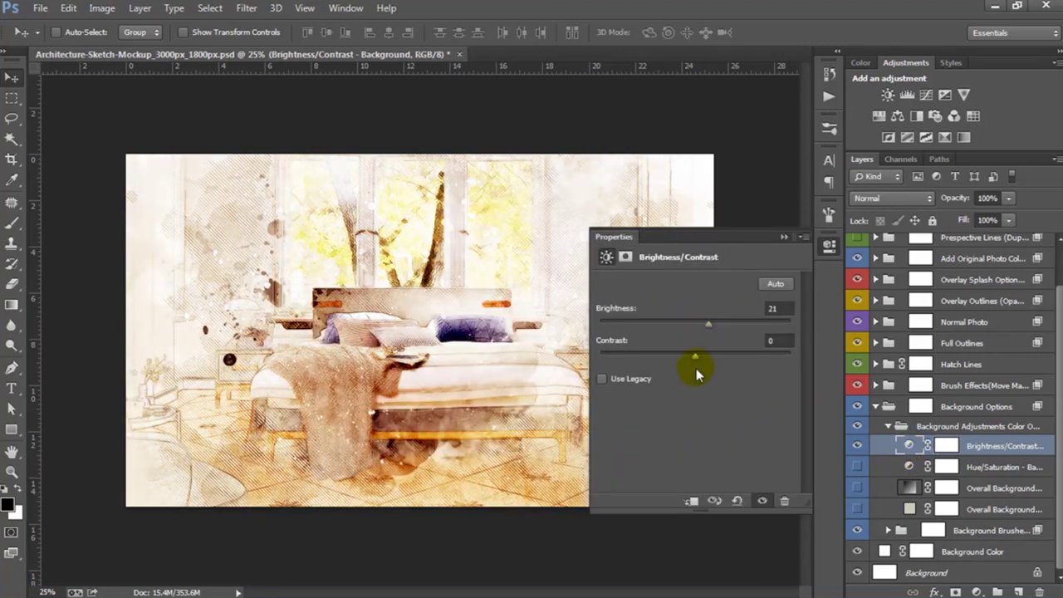
{"action": "mouse_move", "coordinate": [694, 356]}
{"action": "left_mouse_down"}
{"action": "mouse_move", "coordinate": [662, 357]}
{"action": "mouse_move", "coordinate": [746, 357]}
{"action": "left_mouse_up"}
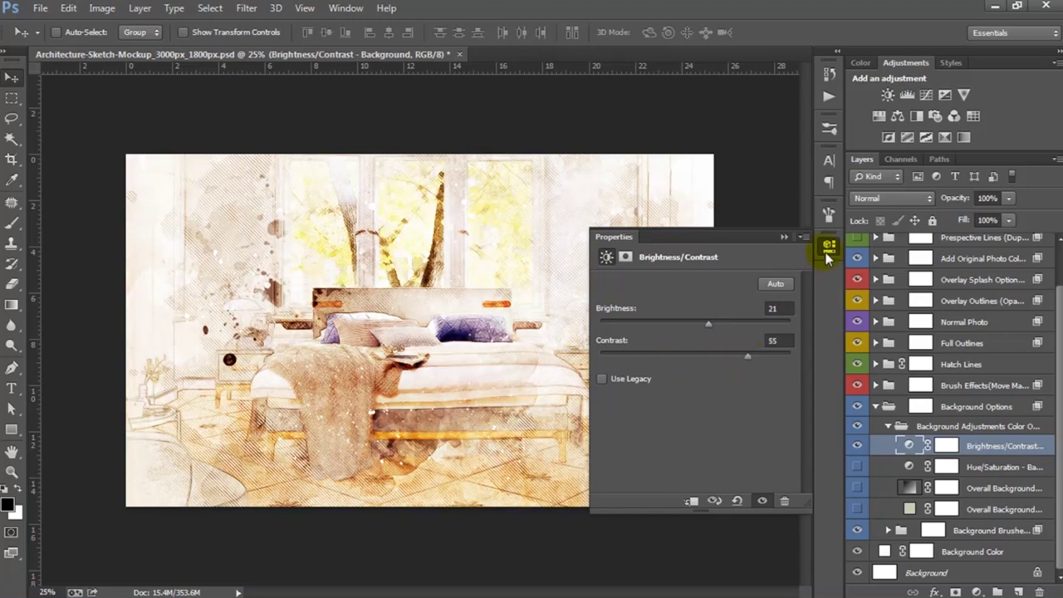
{"action": "left_click", "coordinate": [828, 246]}
{"action": "left_click", "coordinate": [860, 447]}
Collapse the background groups, expand Brush Effects and toggle the lower Brush Effect 1 to compare
{"action": "left_click", "coordinate": [920, 426]}
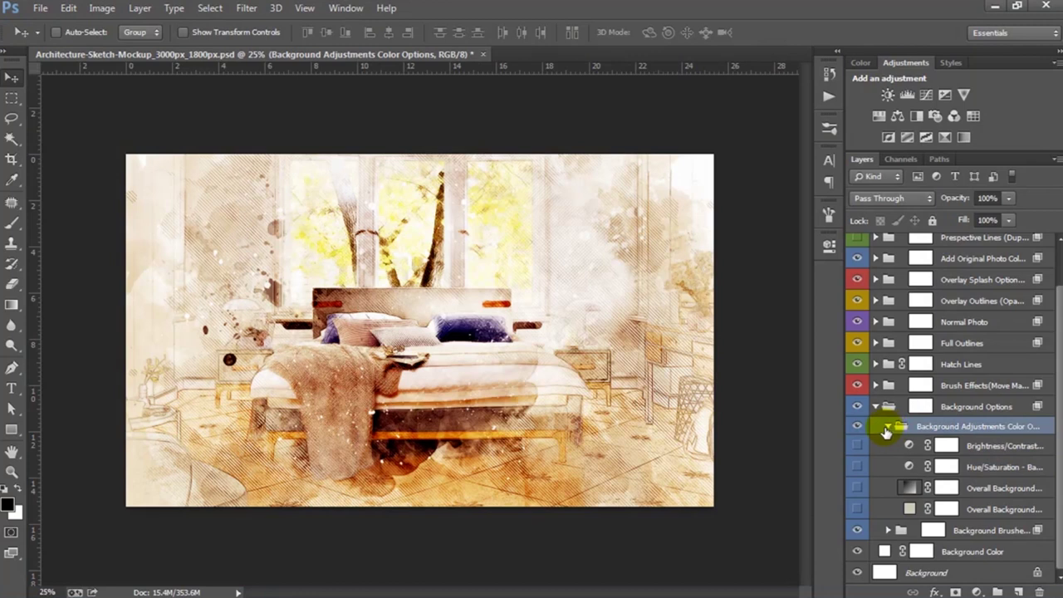
{"action": "left_click", "coordinate": [888, 426]}
{"action": "left_click", "coordinate": [952, 454]}
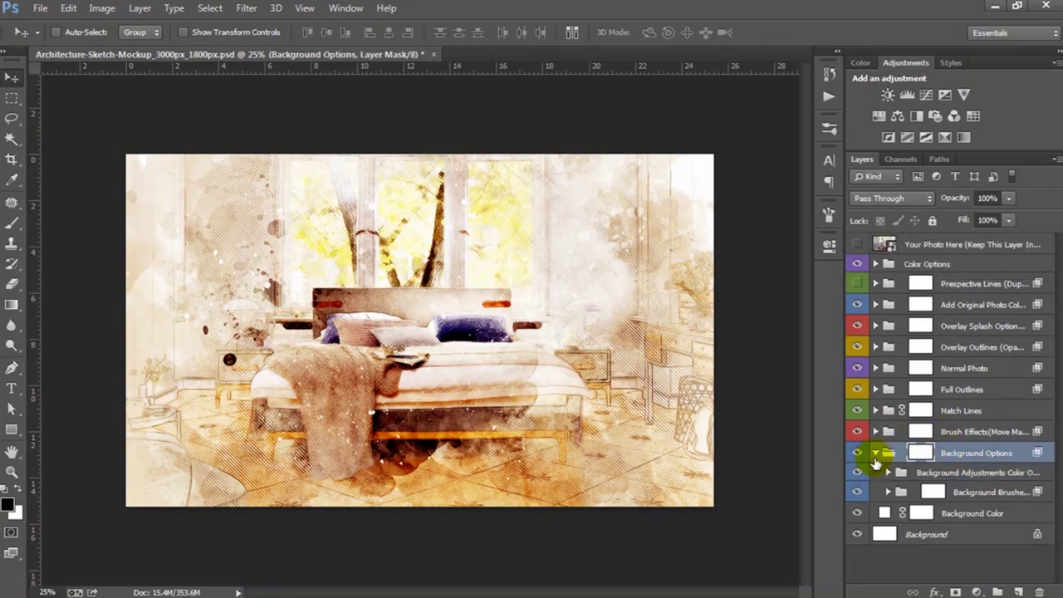
{"action": "left_click", "coordinate": [876, 452]}
{"action": "left_click", "coordinate": [957, 434]}
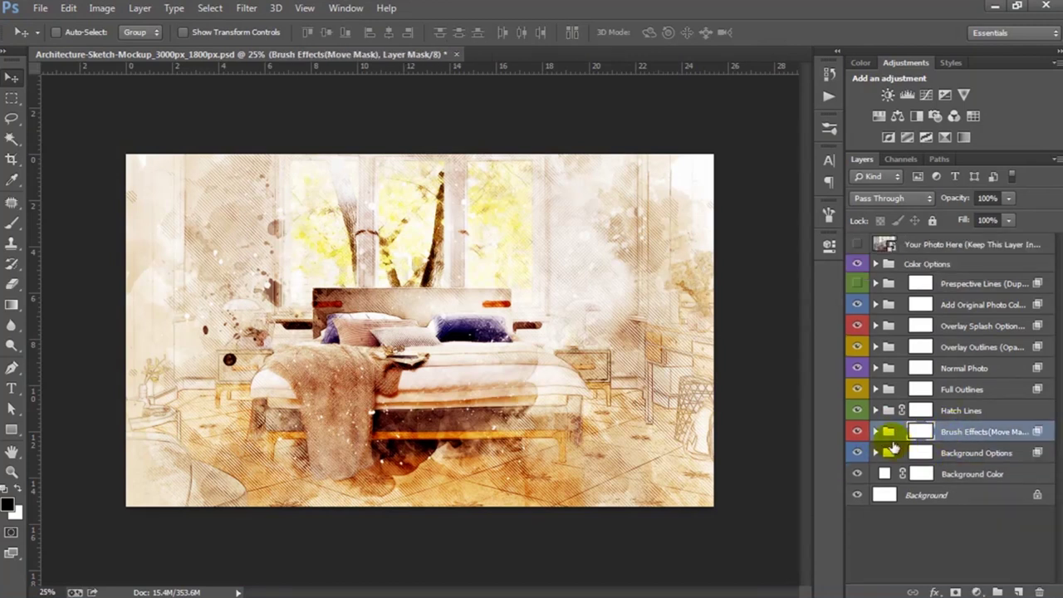
{"action": "left_click", "coordinate": [875, 432]}
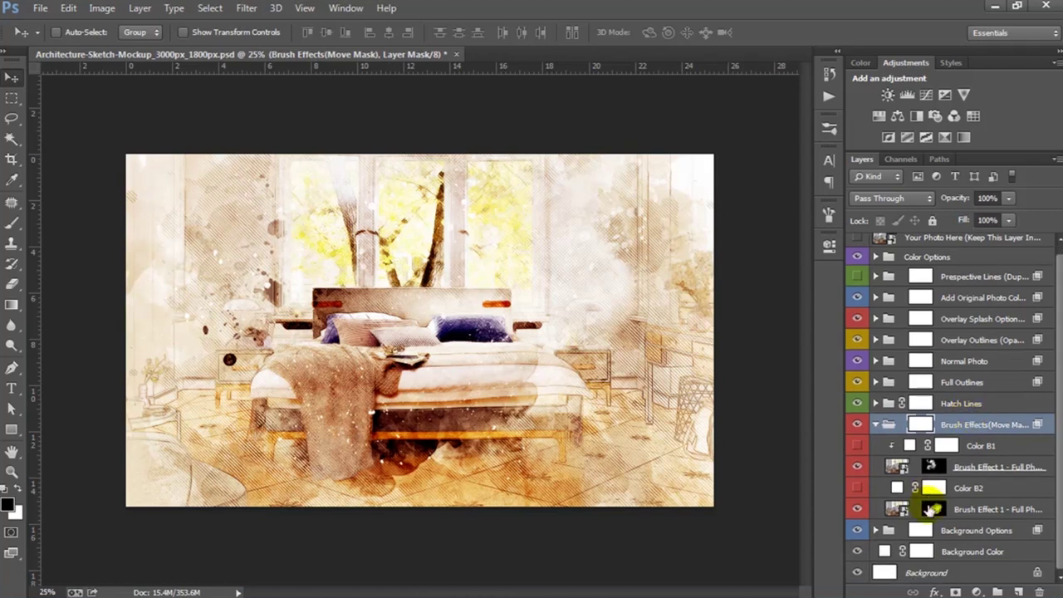
{"action": "left_click", "coordinate": [978, 509]}
{"action": "left_click", "coordinate": [856, 510]}
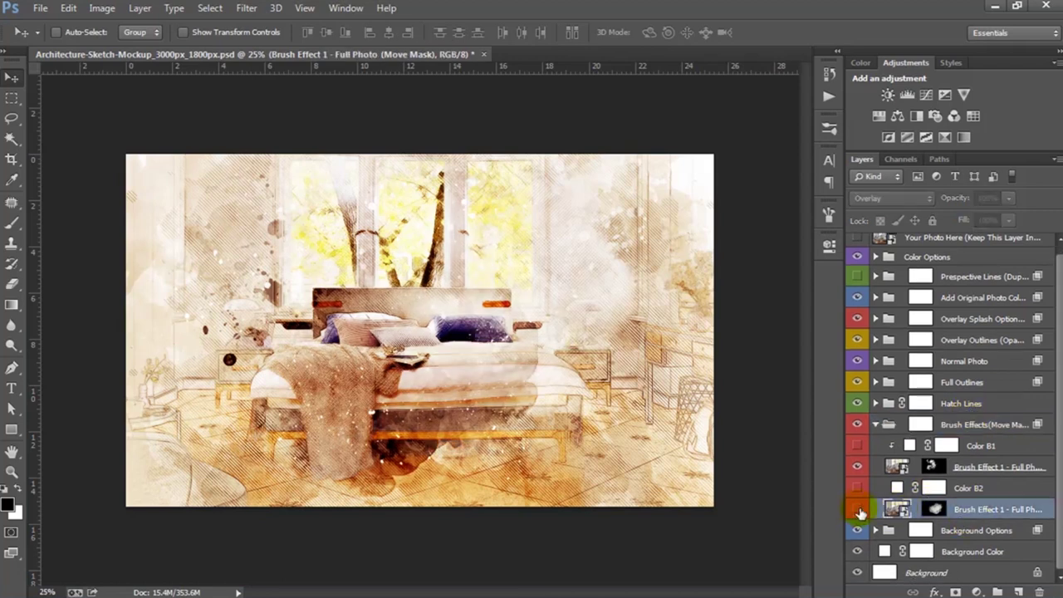
{"action": "left_click", "coordinate": [858, 510]}
Move the lower Brush Effect 1 mask, scale it to 120.09% and rotate it −179.49°
{"action": "left_click", "coordinate": [931, 508]}
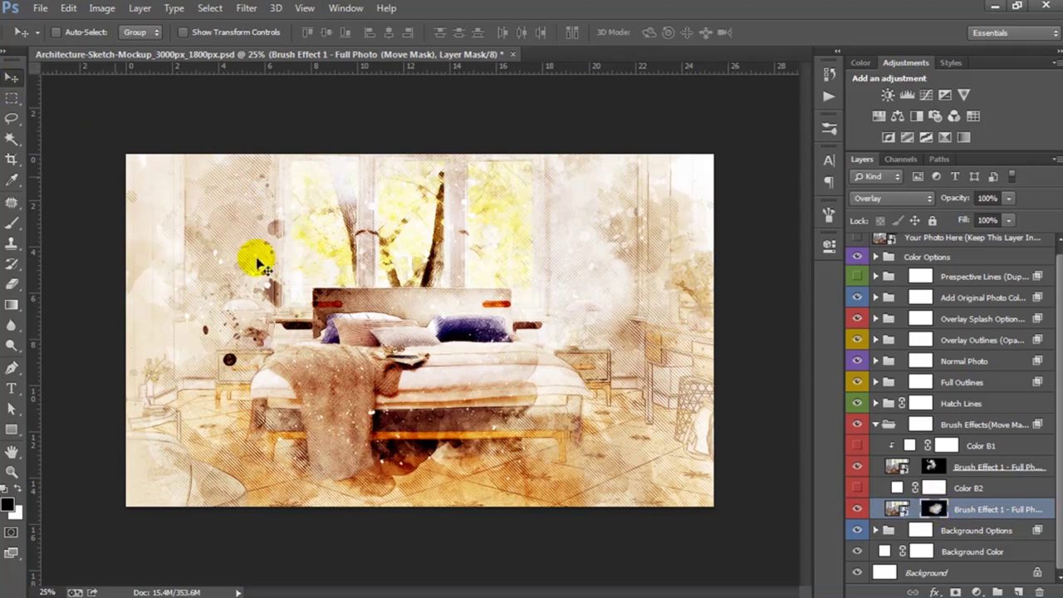
{"action": "left_click_drag", "start_coordinate": [523, 328], "coordinate": [594, 374]}
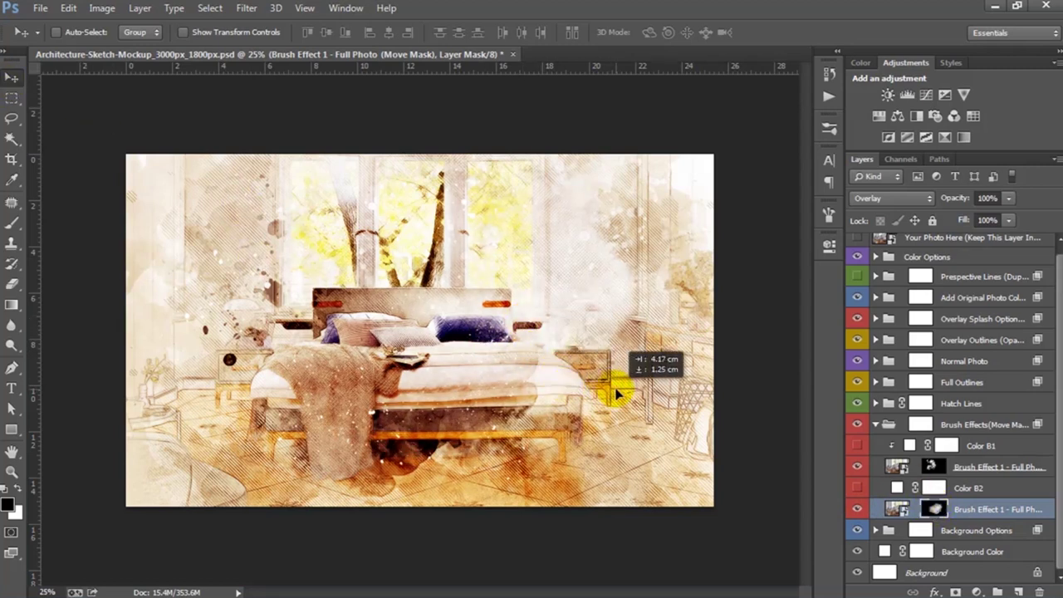
{"action": "left_click_drag", "start_coordinate": [594, 373], "coordinate": [484, 355]}
{"action": "key", "text": "ctrl+t"}
{"action": "left_click_drag", "start_coordinate": [592, 173], "coordinate": [636, 166]}
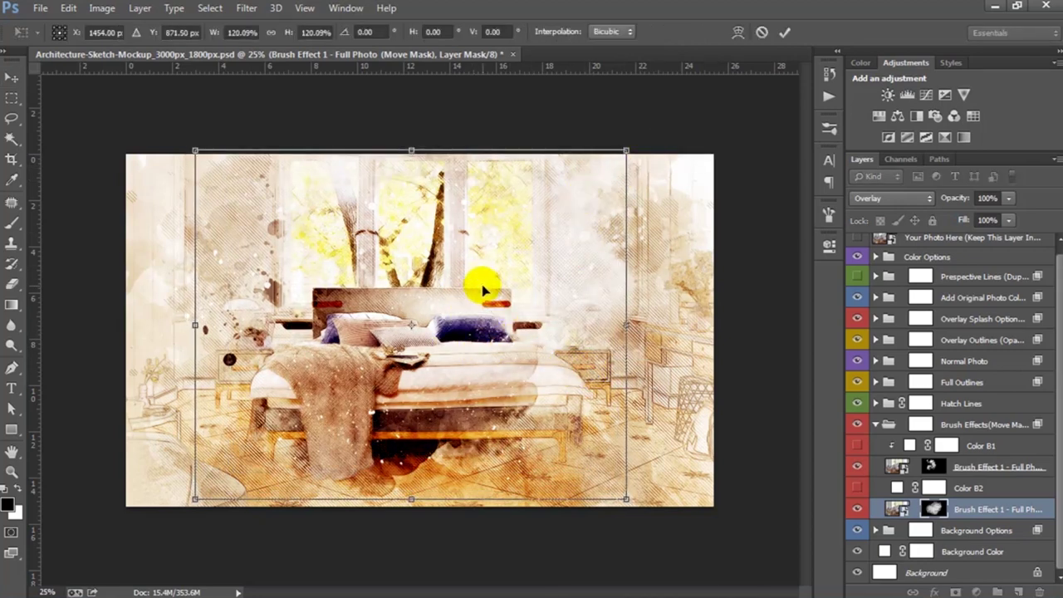
{"action": "left_click_drag", "start_coordinate": [482, 283], "coordinate": [491, 289]}
{"action": "mouse_move", "coordinate": [640, 434]}
{"action": "left_mouse_down"}
{"action": "mouse_move", "coordinate": [333, 328]}
{"action": "mouse_move", "coordinate": [332, 337]}
{"action": "left_mouse_up"}
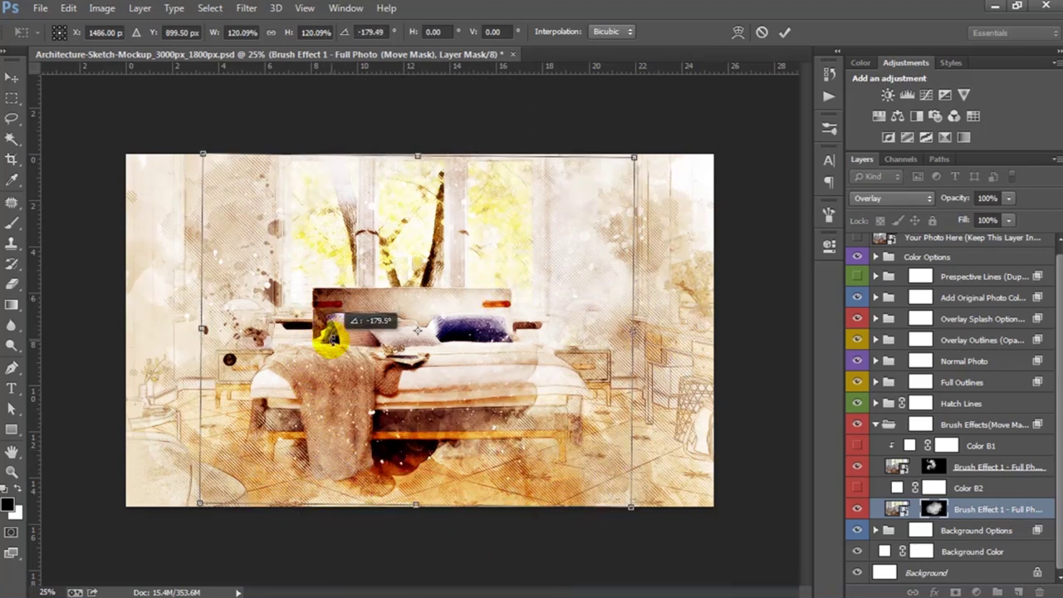
{"action": "key", "text": "Return"}
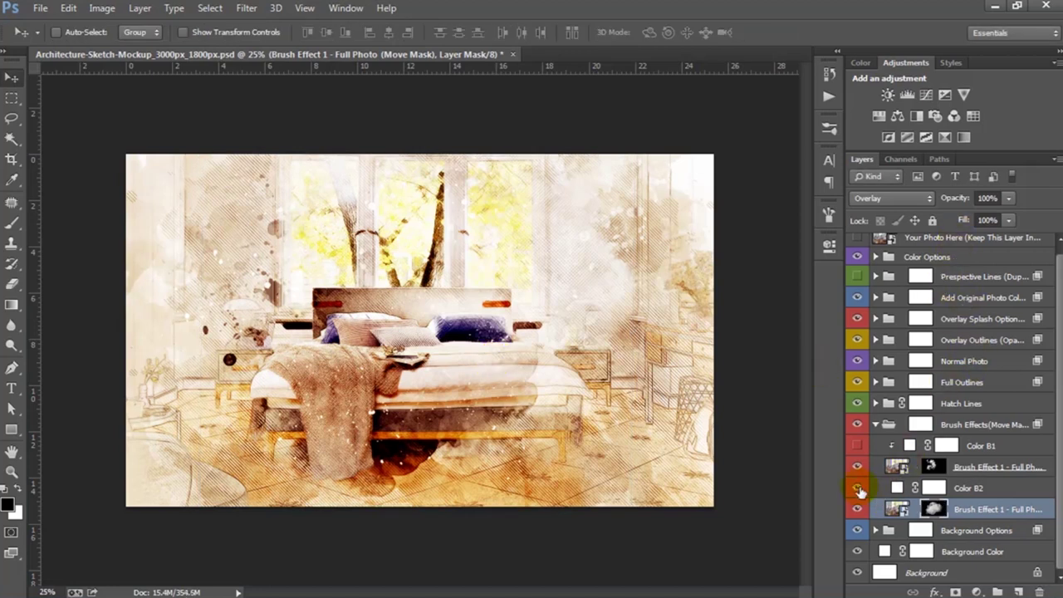
Sample pillow and yellow tints for Color B2, settling on pale pink f6e5e4
{"action": "double_click", "coordinate": [899, 488]}
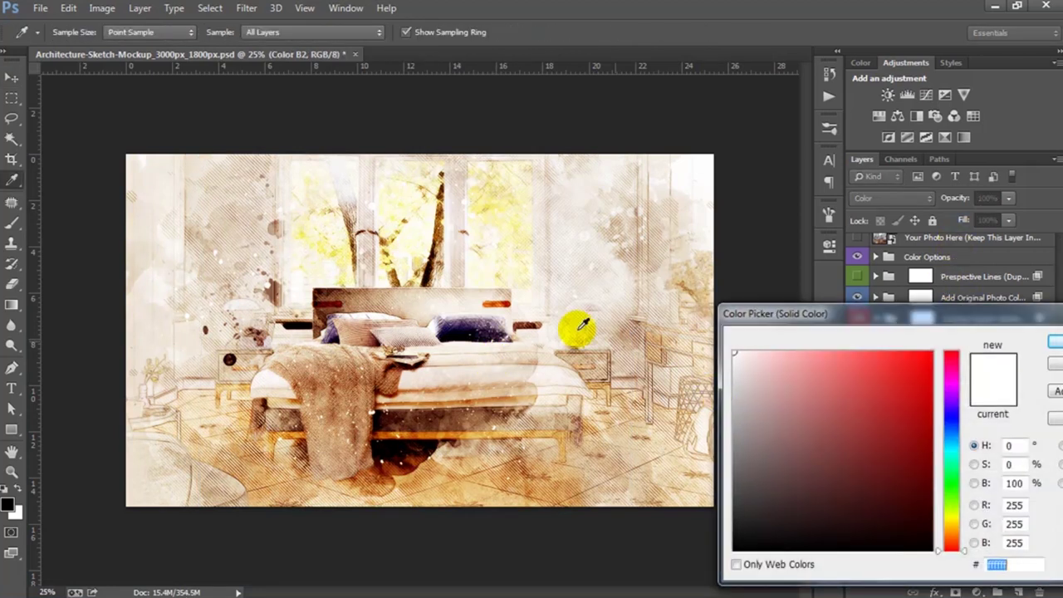
{"action": "left_click", "coordinate": [469, 331]}
{"action": "mouse_move", "coordinate": [469, 331]}
{"action": "left_mouse_down"}
{"action": "mouse_move", "coordinate": [403, 343]}
{"action": "mouse_move", "coordinate": [511, 241]}
{"action": "left_mouse_up"}
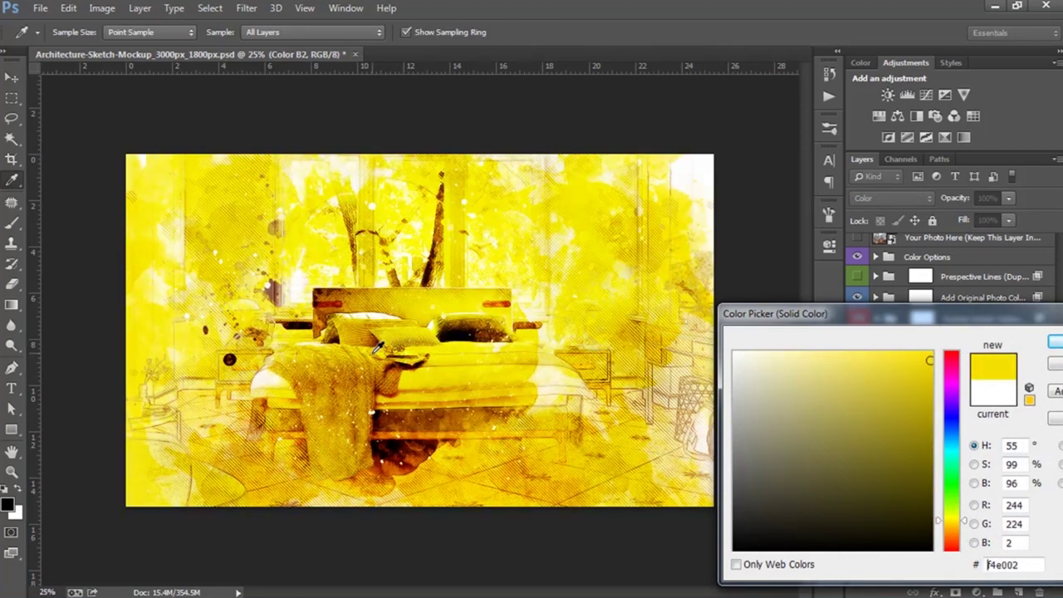
{"action": "left_click_drag", "start_coordinate": [771, 379], "coordinate": [748, 358]}
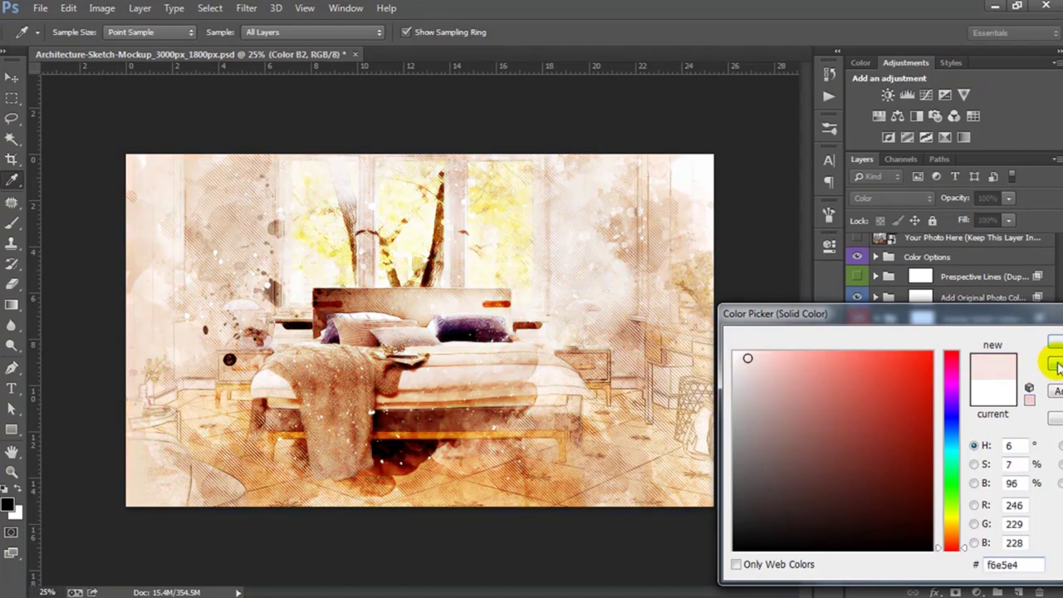
{"action": "left_click", "coordinate": [1055, 366]}
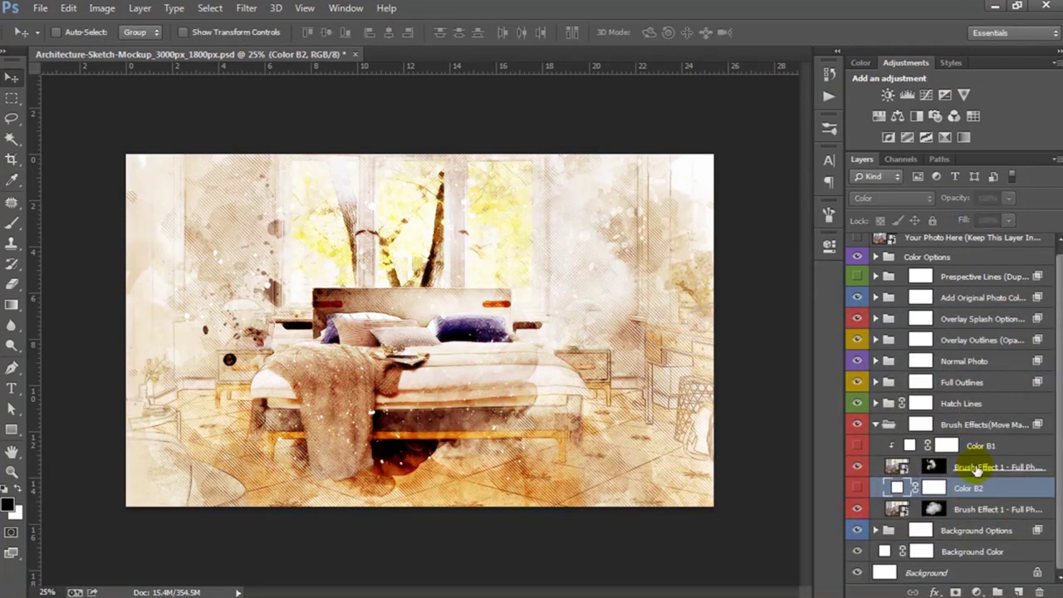
Move the upper Brush Effect 1 mask across the room, scale it about 113%, and shift it right
{"action": "left_click", "coordinate": [977, 470]}
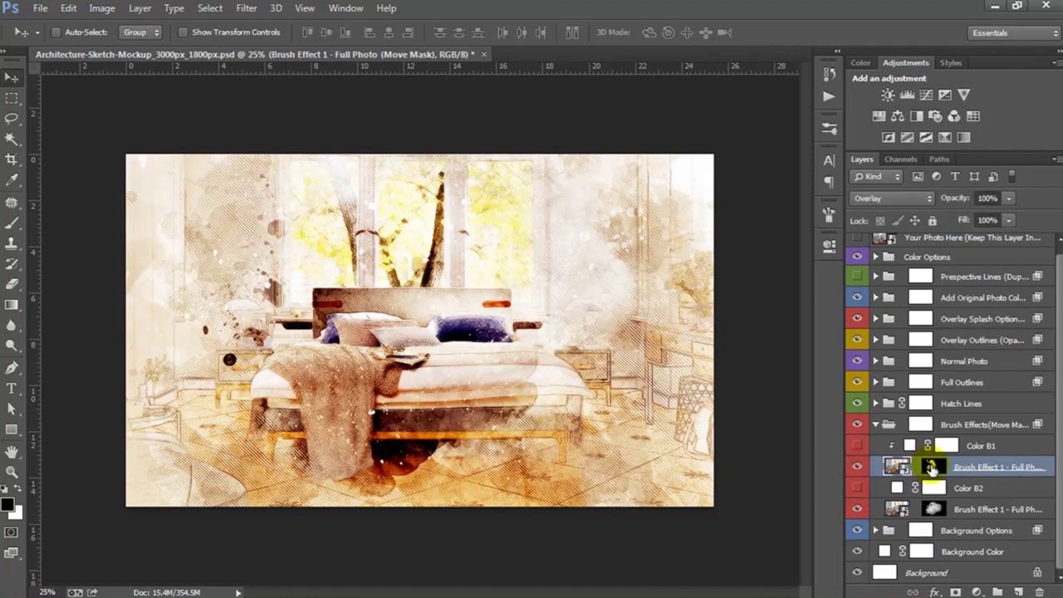
{"action": "left_click", "coordinate": [931, 467]}
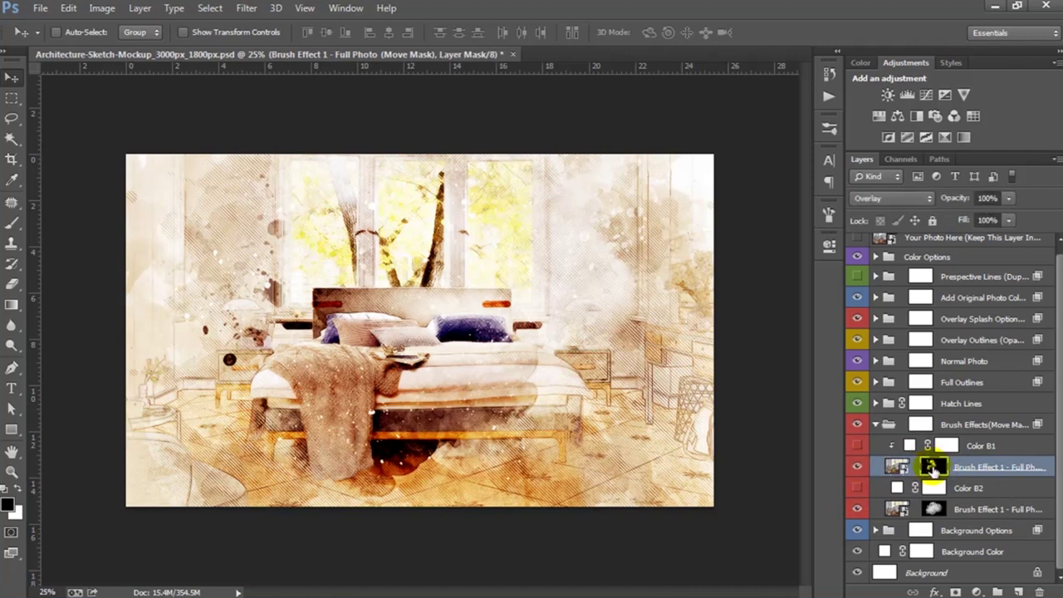
{"action": "left_click_drag", "start_coordinate": [401, 384], "coordinate": [329, 420]}
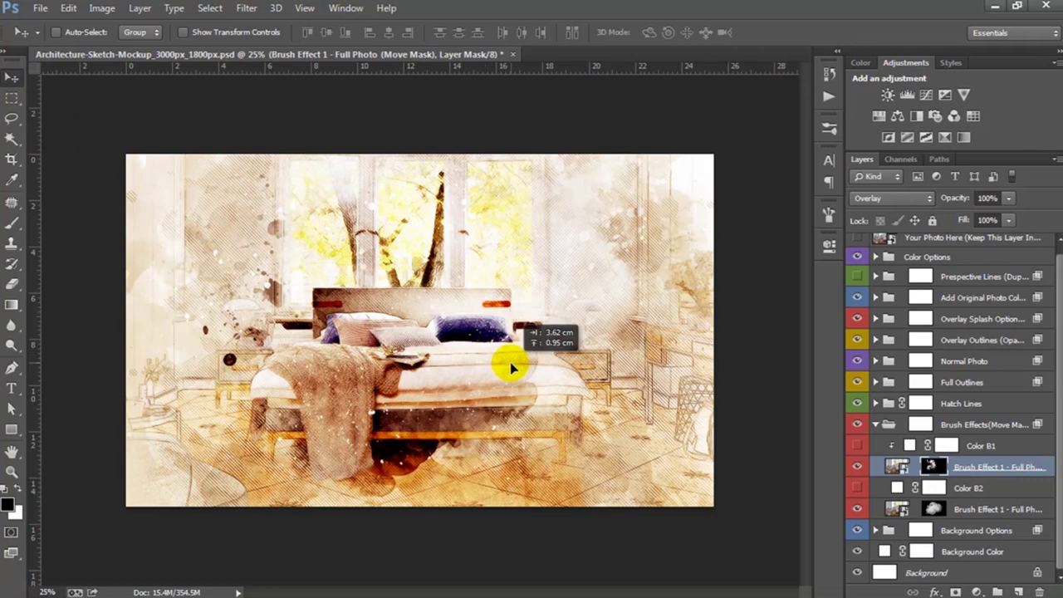
{"action": "left_click_drag", "start_coordinate": [329, 417], "coordinate": [339, 408]}
{"action": "key", "text": "ctrl+t"}
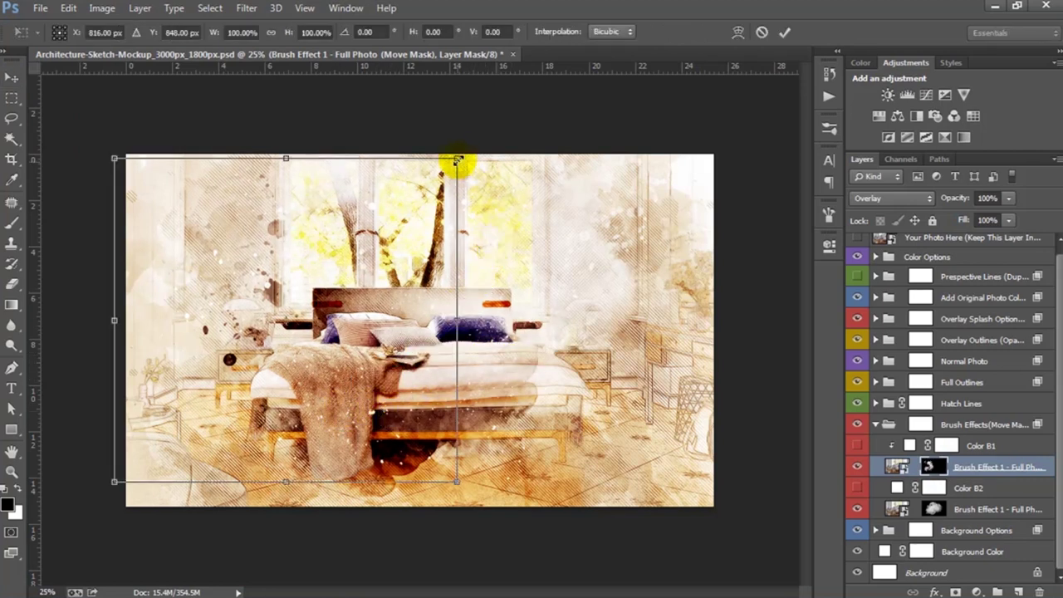
{"action": "left_click_drag", "start_coordinate": [457, 159], "coordinate": [481, 136]}
{"action": "left_click_drag", "start_coordinate": [375, 274], "coordinate": [496, 278]}
{"action": "key", "text": "Return"}
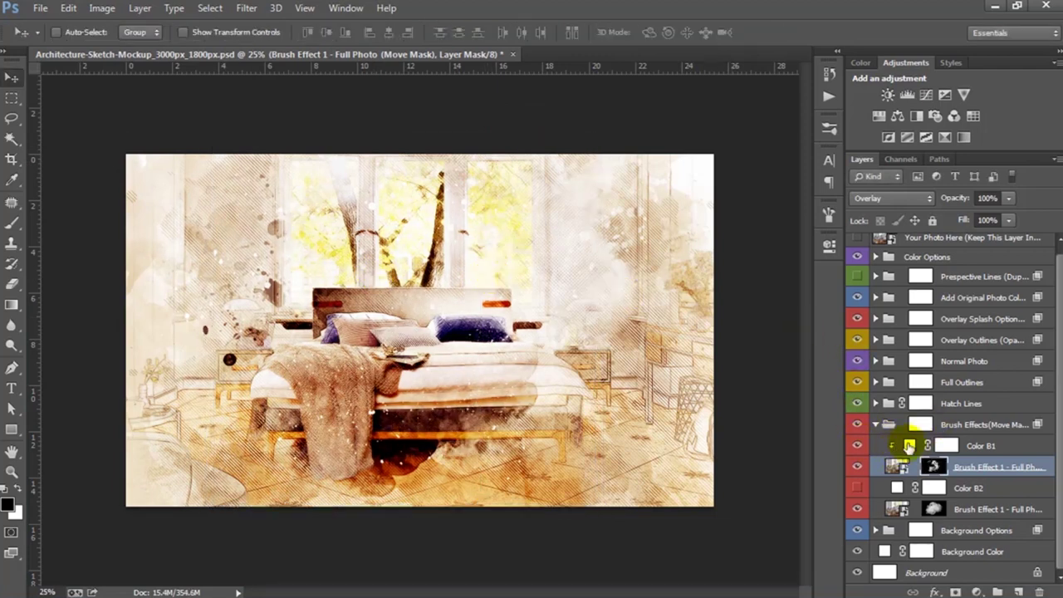
Set the Color B1 fill to off-white fcf8f1, sampled from the bed
{"action": "double_click", "coordinate": [909, 446]}
{"action": "left_click", "coordinate": [876, 409]}
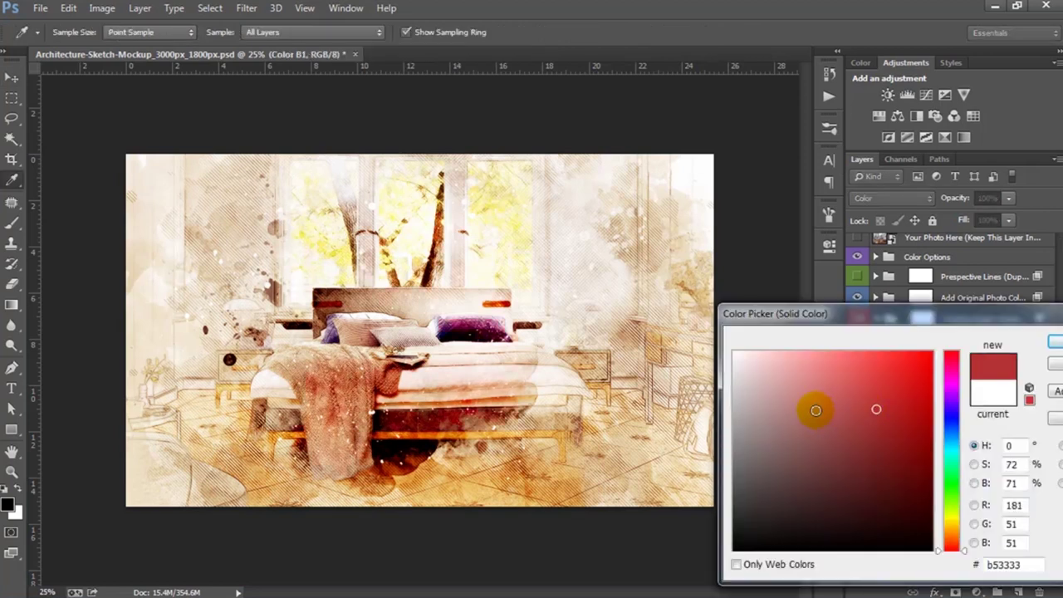
{"action": "left_click", "coordinate": [491, 330]}
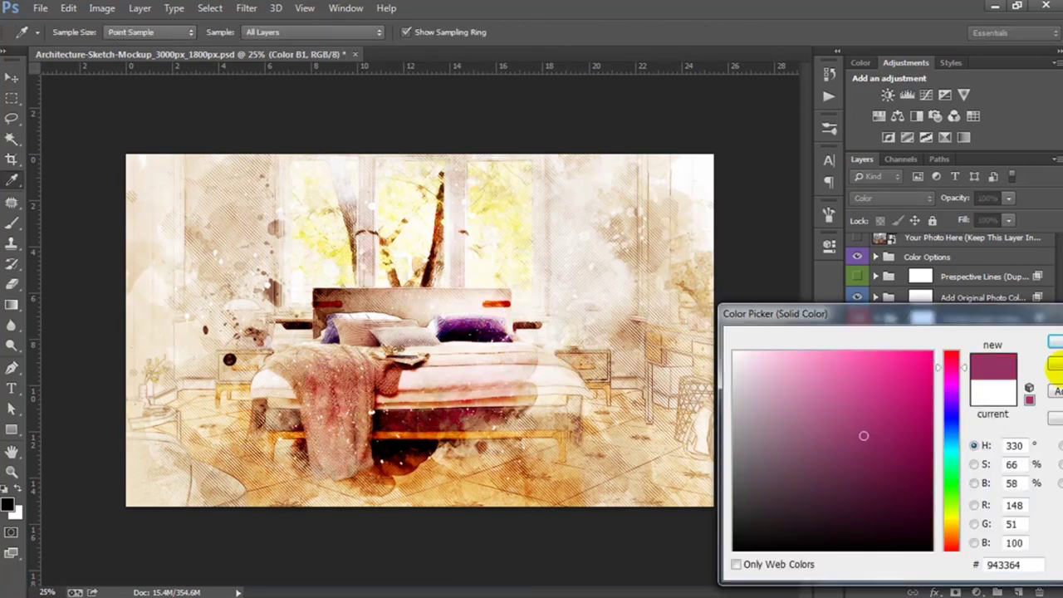
{"action": "left_click", "coordinate": [364, 367]}
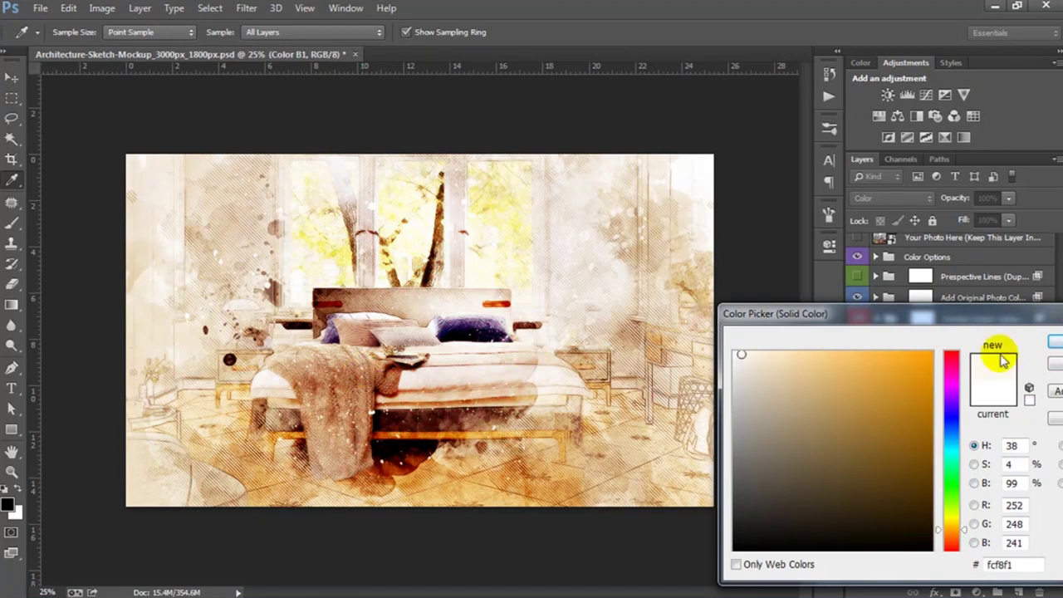
{"action": "left_click", "coordinate": [1053, 341]}
Collapse the Brush Effects group and select the Hatch Lines group
{"action": "left_click", "coordinate": [953, 426]}
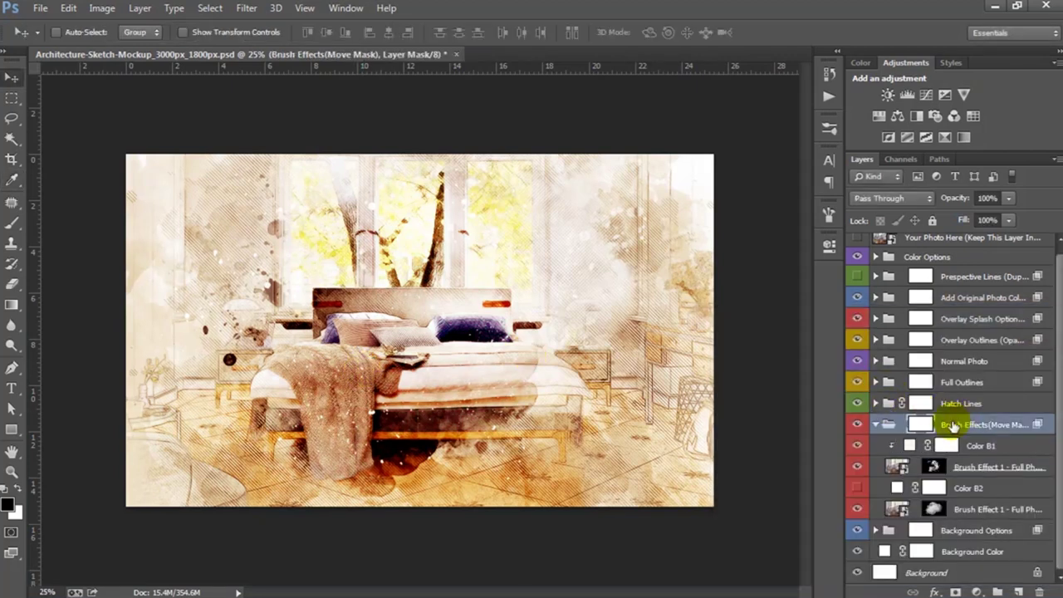
{"action": "left_click", "coordinate": [877, 424]}
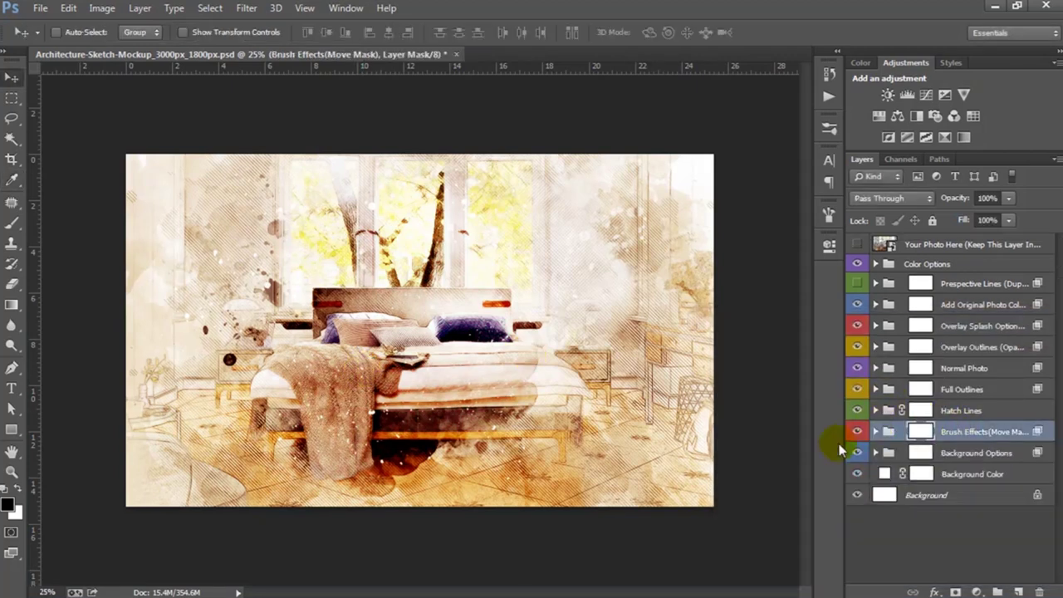
{"action": "left_click", "coordinate": [953, 410]}
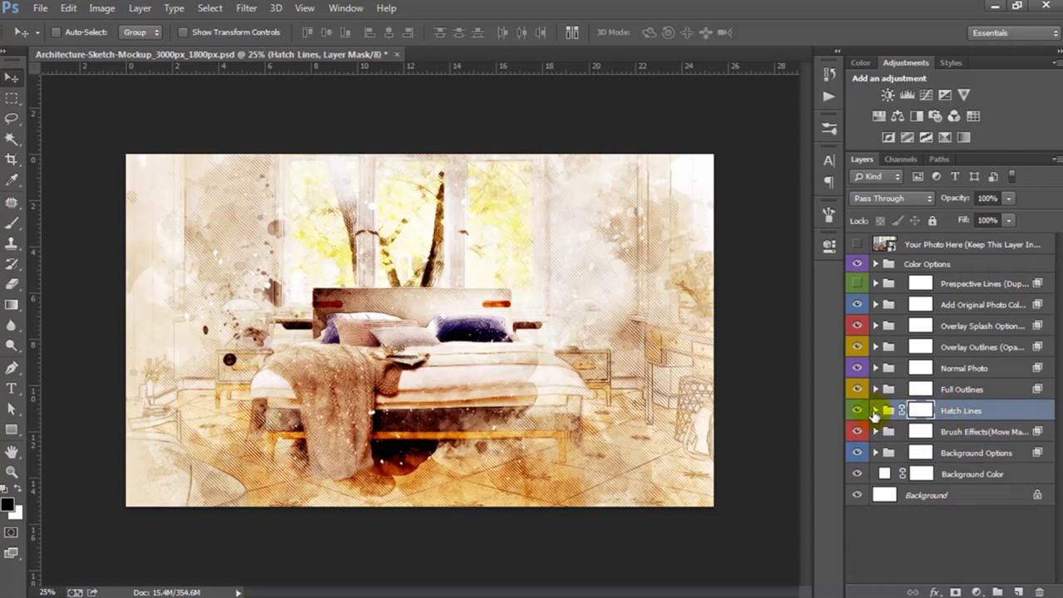
Expand the Hatch Lines group and select the Back Hatch Line 3 layer
{"action": "left_click", "coordinate": [875, 410]}
{"action": "scroll", "coordinate": [967, 432], "scroll_direction": "down", "scroll_amount": 1}
{"action": "scroll", "coordinate": [968, 428], "scroll_direction": "down", "scroll_amount": 1}
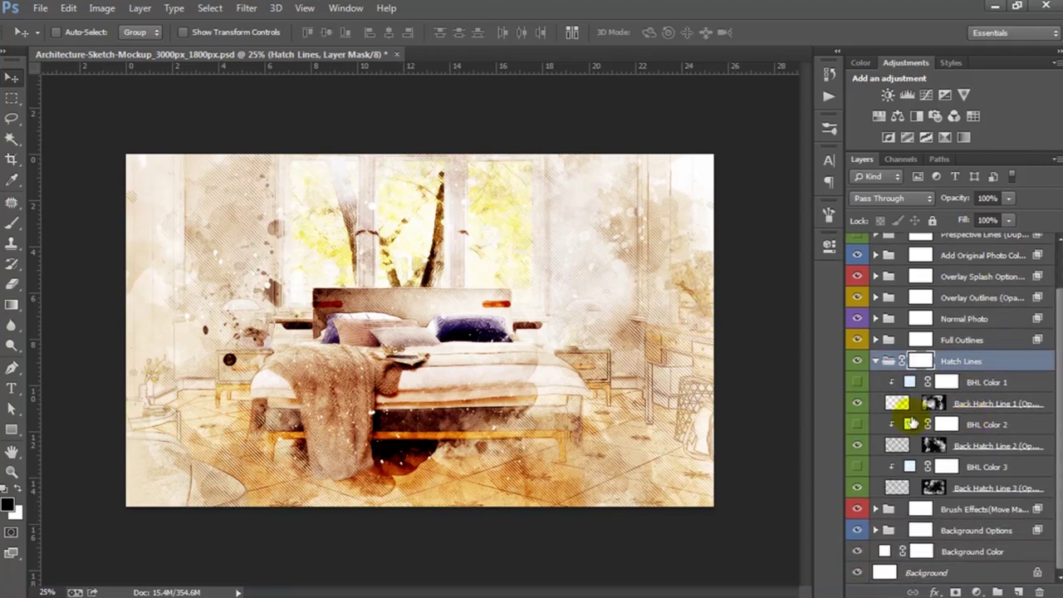
{"action": "left_click", "coordinate": [974, 490]}
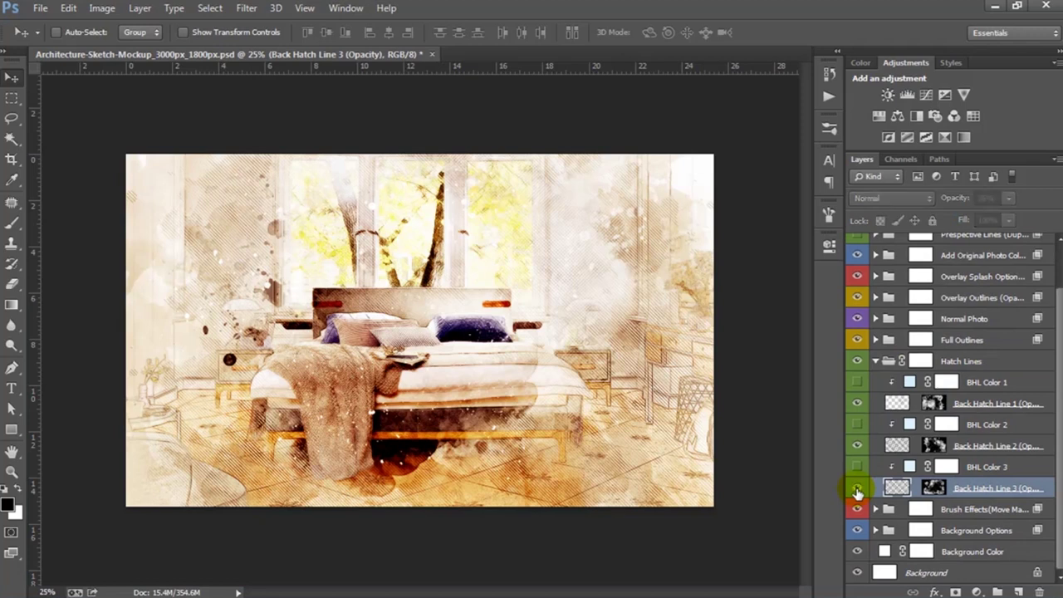
{"action": "left_click", "coordinate": [897, 487]}
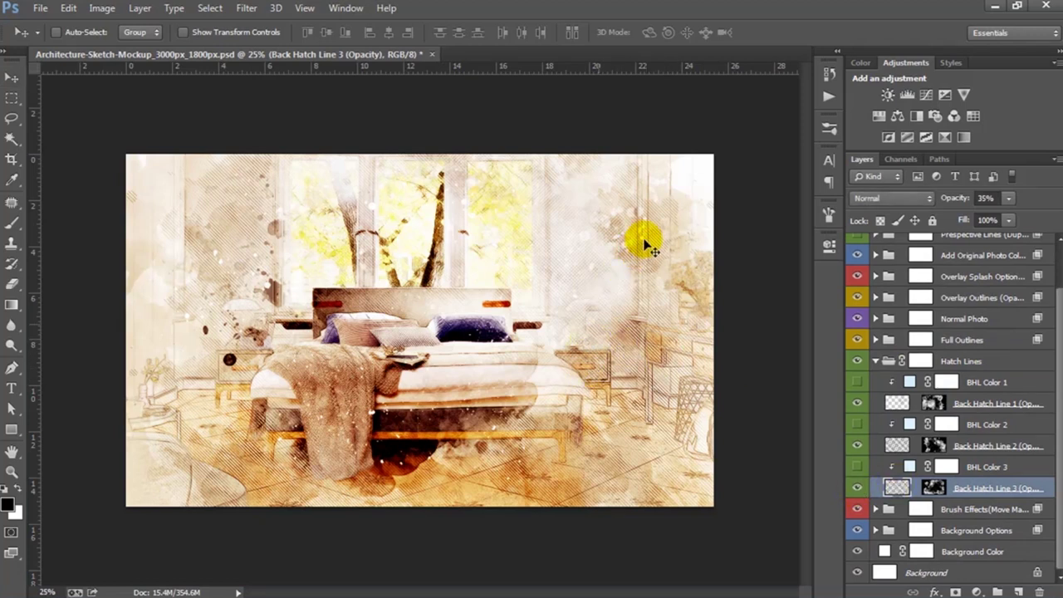
Scale Back Hatch Line 3 up to 110.63% with free transform
{"action": "key", "text": "ctrl+t"}
{"action": "key", "text": "ctrl+minus"}
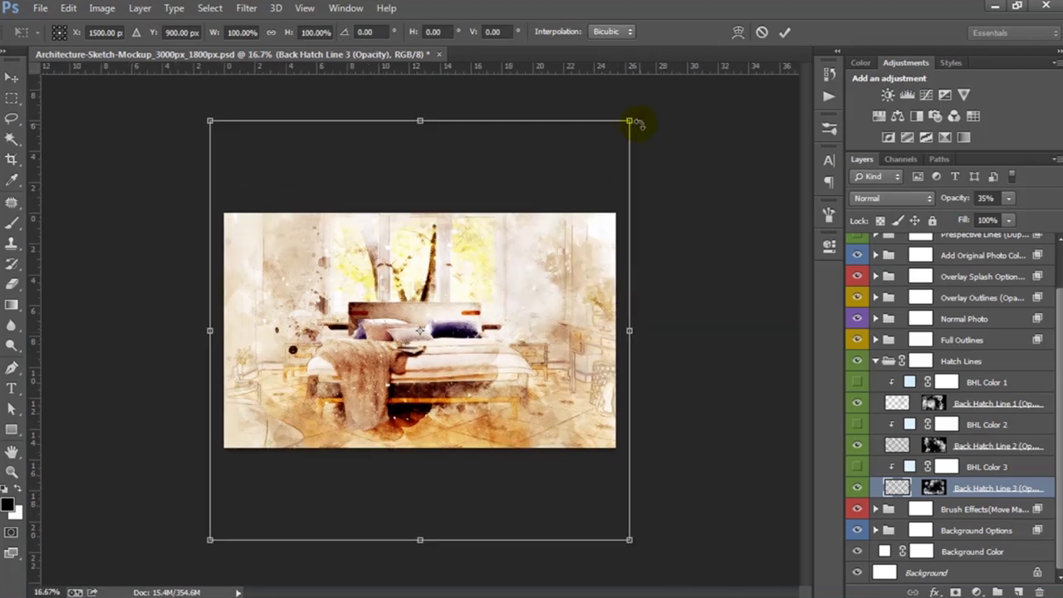
{"action": "left_click_drag", "start_coordinate": [638, 118], "coordinate": [652, 98]}
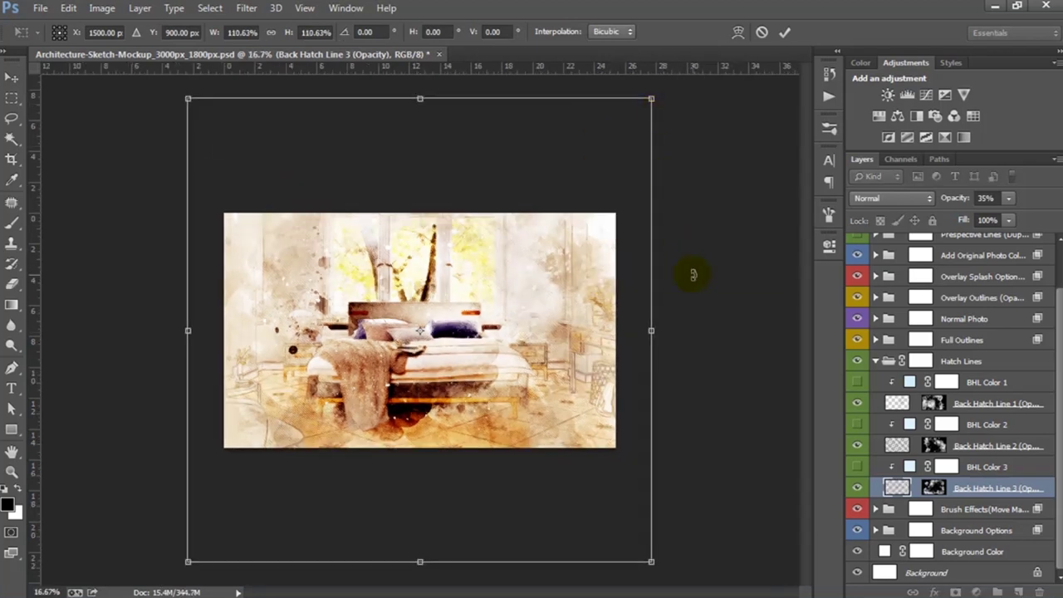
{"action": "key", "text": "Return"}
{"action": "key", "text": "ctrl+plus"}
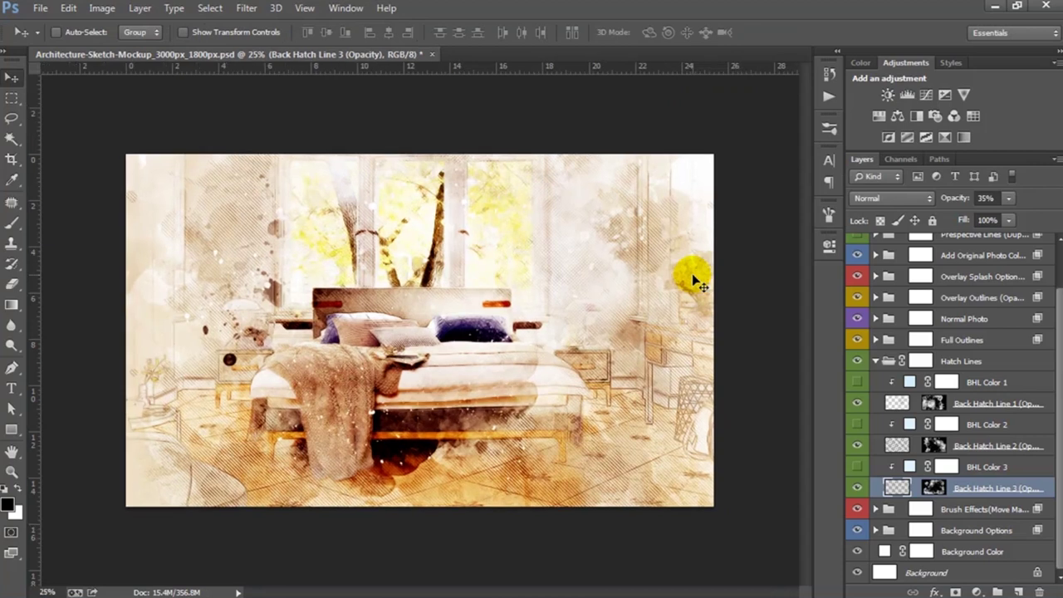
{"action": "left_click", "coordinate": [933, 488]}
{"action": "key", "text": "ctrl+plus"}
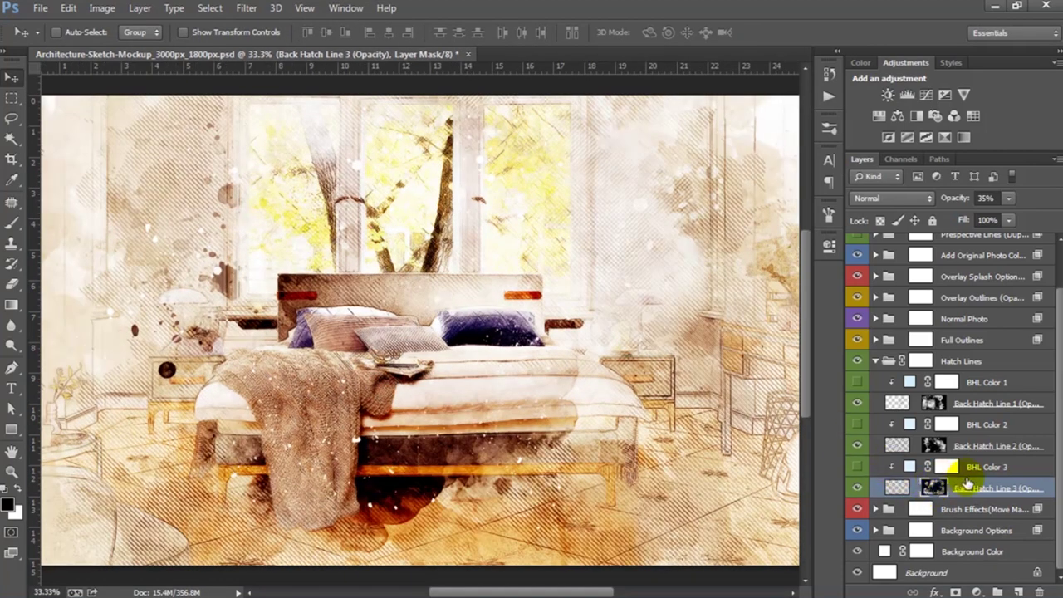
Show BHL Color 3 and tint it the dark blue sampled from the pillows
{"action": "left_click", "coordinate": [975, 467]}
{"action": "left_click", "coordinate": [856, 467]}
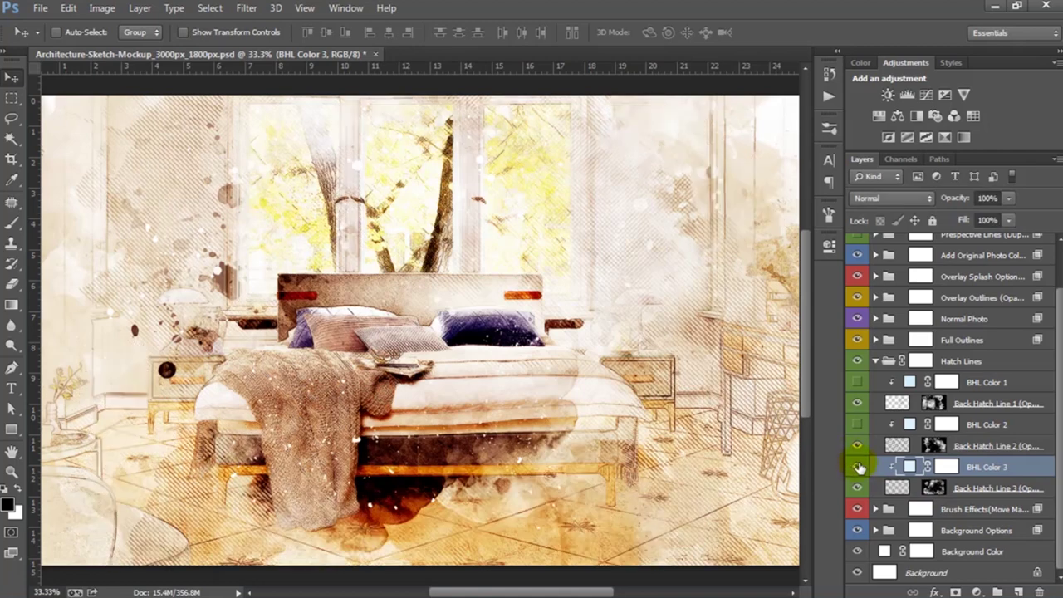
{"action": "double_click", "coordinate": [909, 467]}
{"action": "left_click_drag", "start_coordinate": [795, 403], "coordinate": [794, 453]}
{"action": "left_click", "coordinate": [439, 321]}
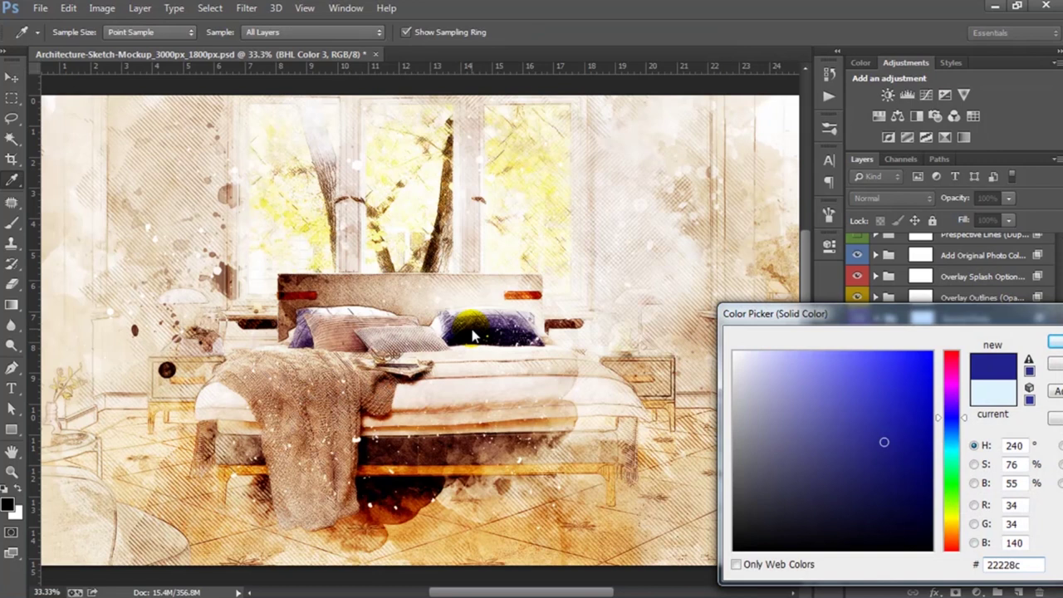
{"action": "left_click", "coordinate": [1053, 342]}
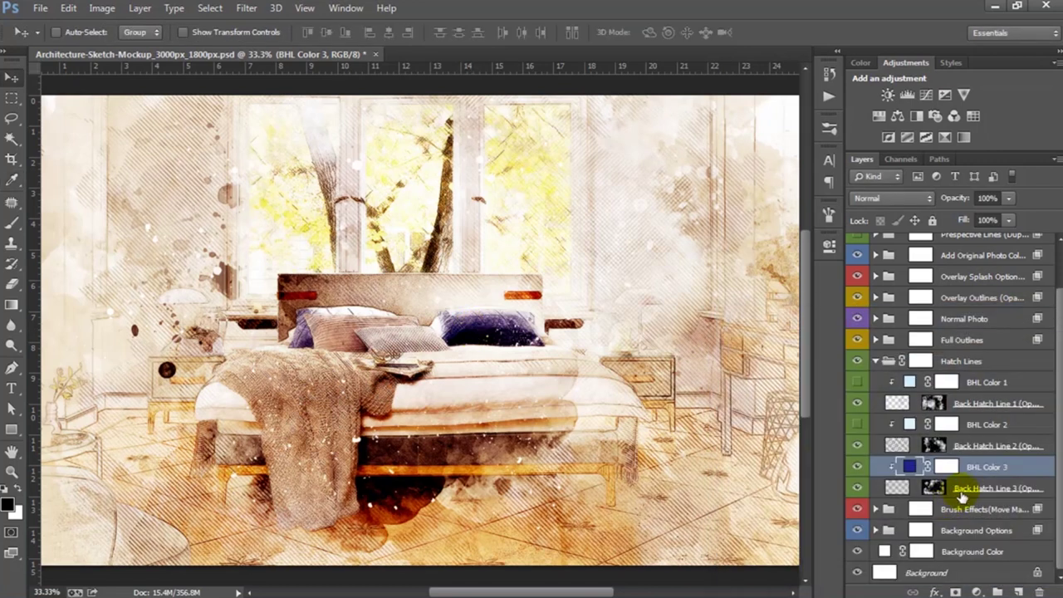
Raise Back Hatch Line 3 to about 47% opacity and switch on Back Hatch Line 2
{"action": "left_click", "coordinate": [963, 490]}
{"action": "left_click_drag", "start_coordinate": [963, 202], "coordinate": [969, 202]}
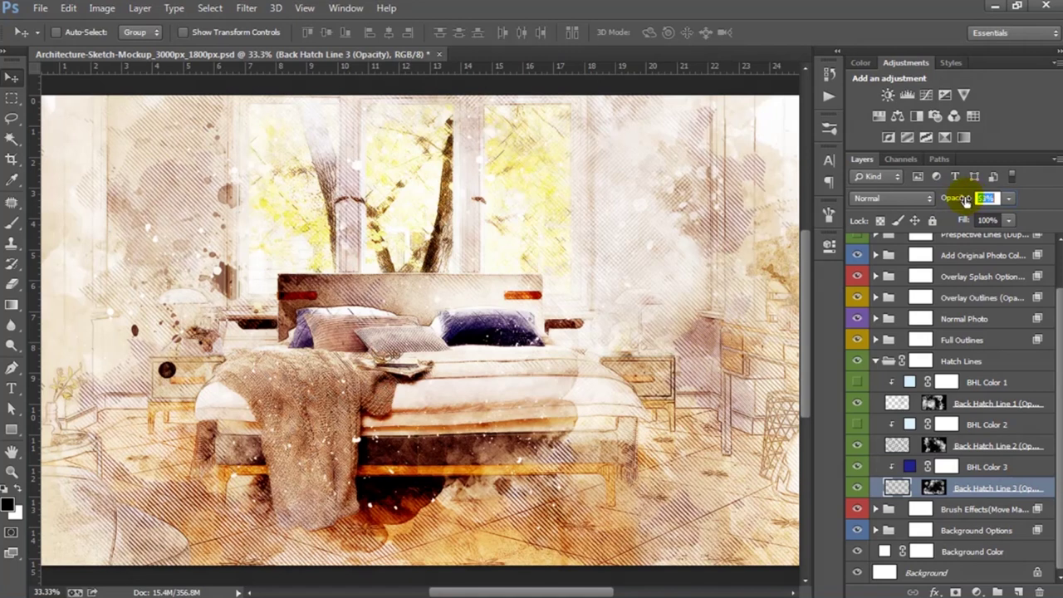
{"action": "left_click_drag", "start_coordinate": [956, 197], "coordinate": [954, 196]}
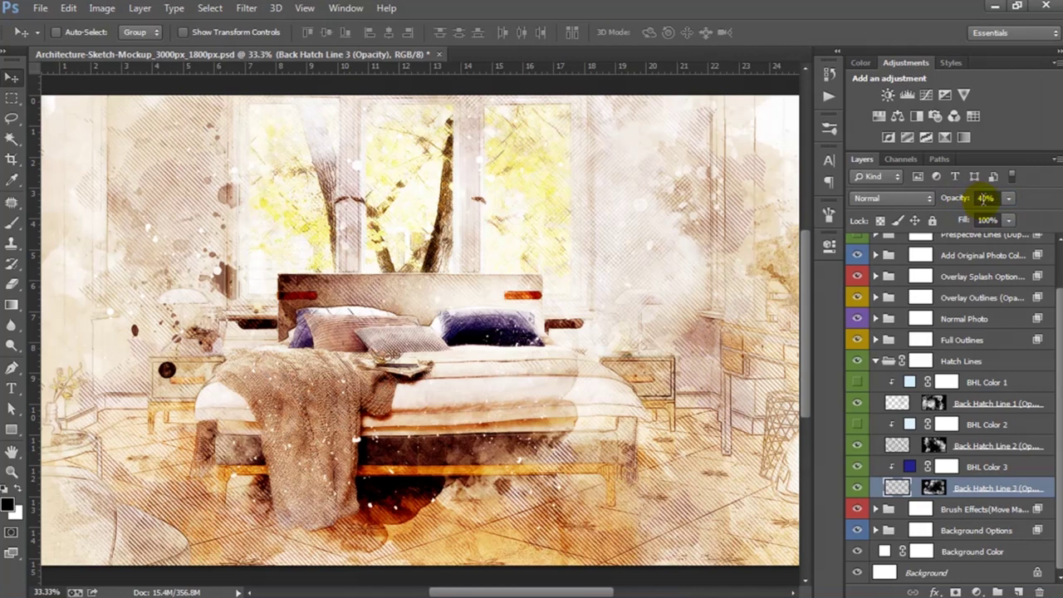
{"action": "left_click", "coordinate": [877, 445]}
{"action": "left_click", "coordinate": [858, 449]}
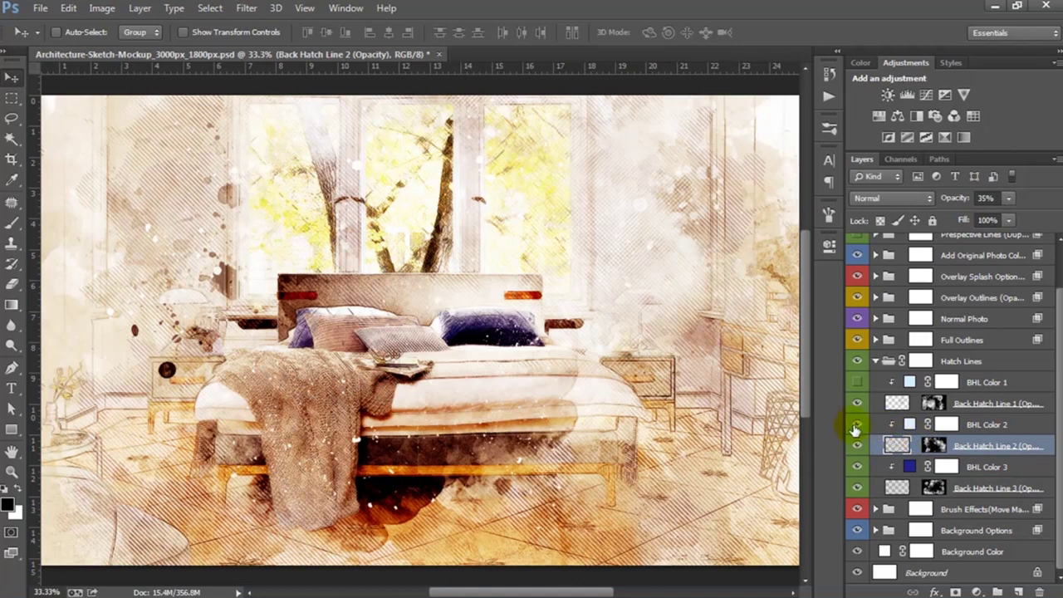
Recolour the BHL Color 2 tint to near-black charcoal 24241f
{"action": "left_click", "coordinate": [914, 424]}
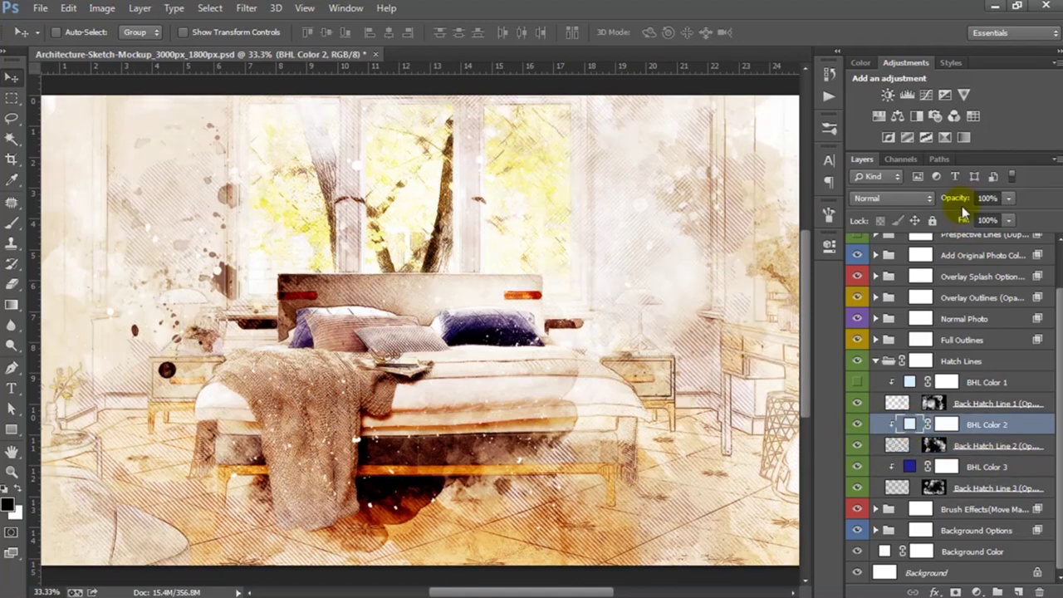
{"action": "double_click", "coordinate": [909, 424]}
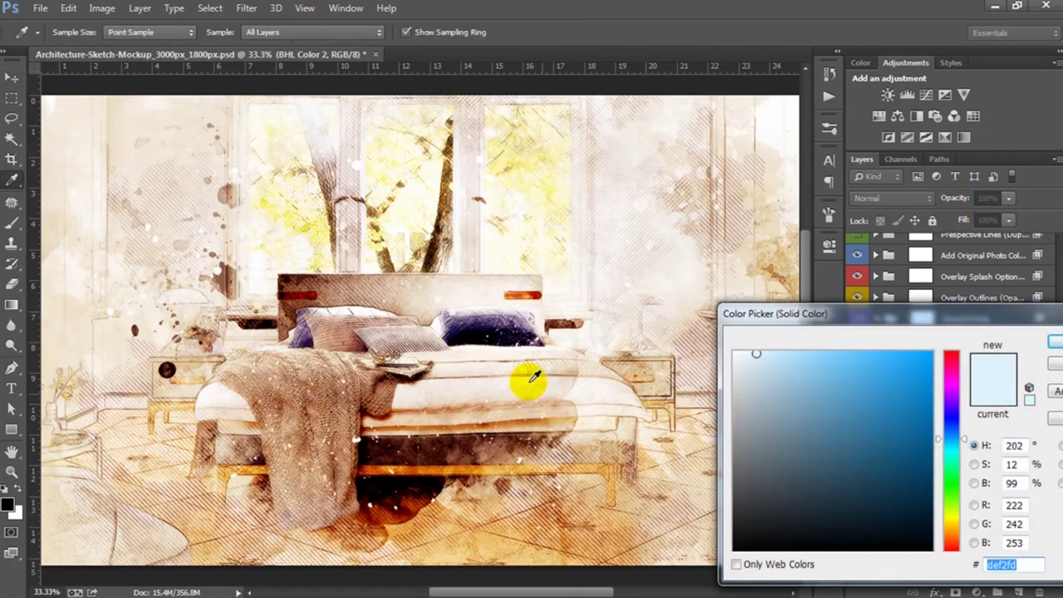
{"action": "left_click", "coordinate": [325, 221]}
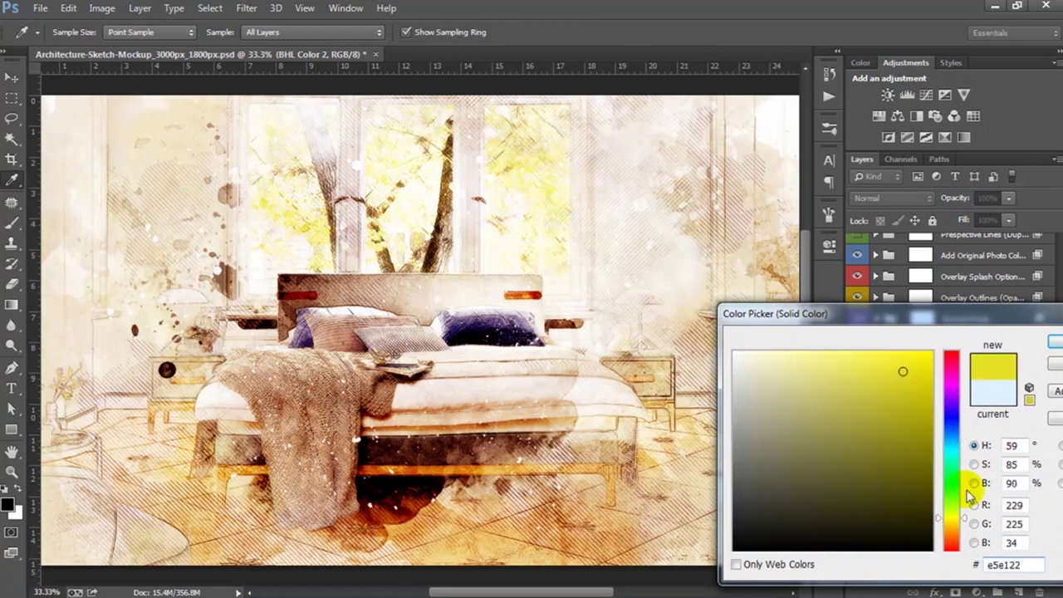
{"action": "left_click", "coordinate": [890, 446]}
{"action": "left_click", "coordinate": [754, 529]}
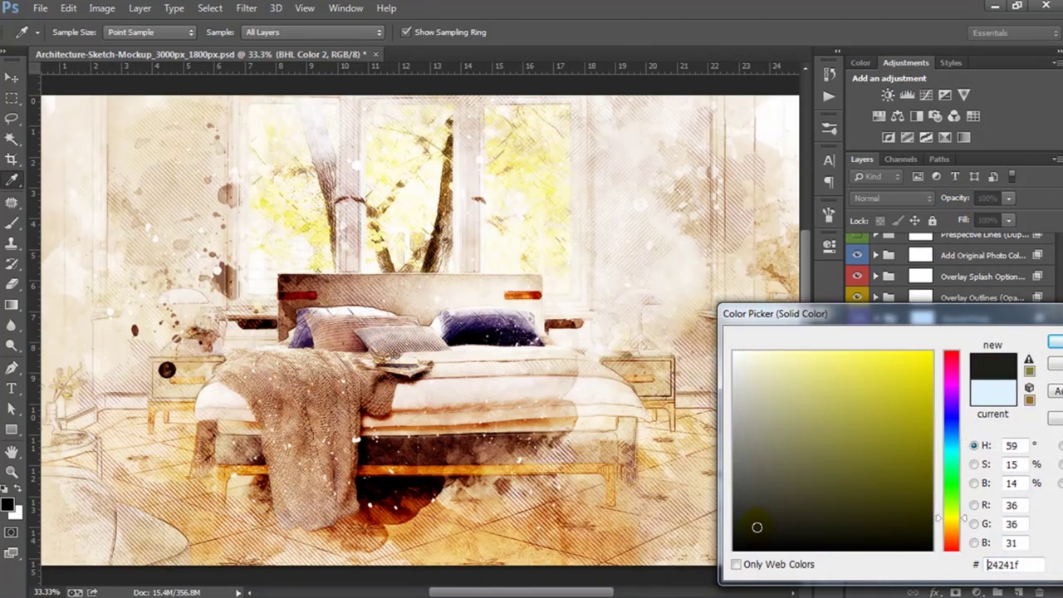
{"action": "key", "text": "Return"}
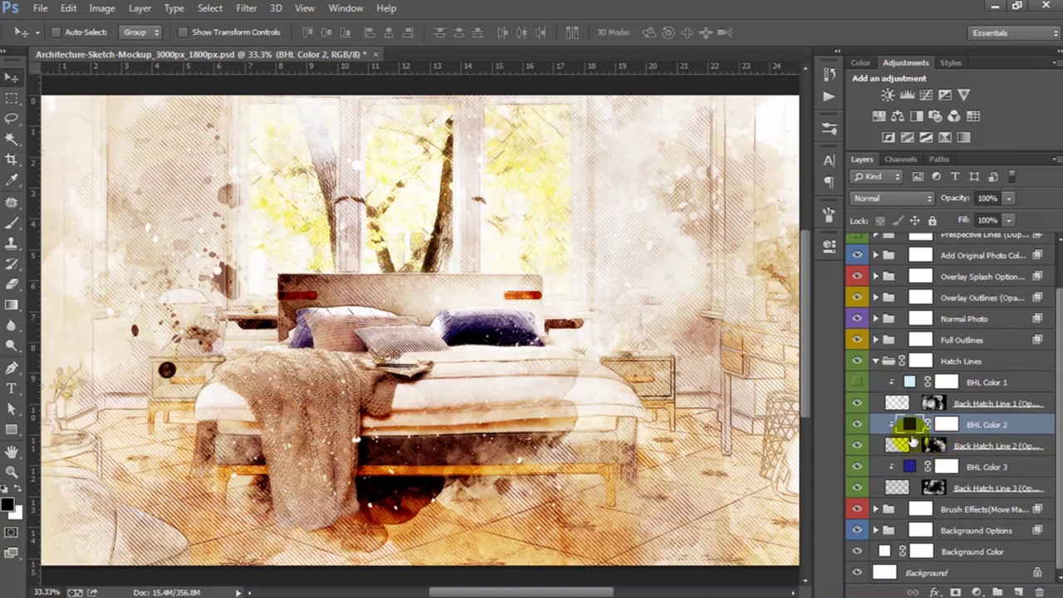
Shrink the Back Hatch Line 2 layer to 90.31% with free transform
{"action": "key", "text": "ctrl+minus"}
{"action": "left_click", "coordinate": [896, 446]}
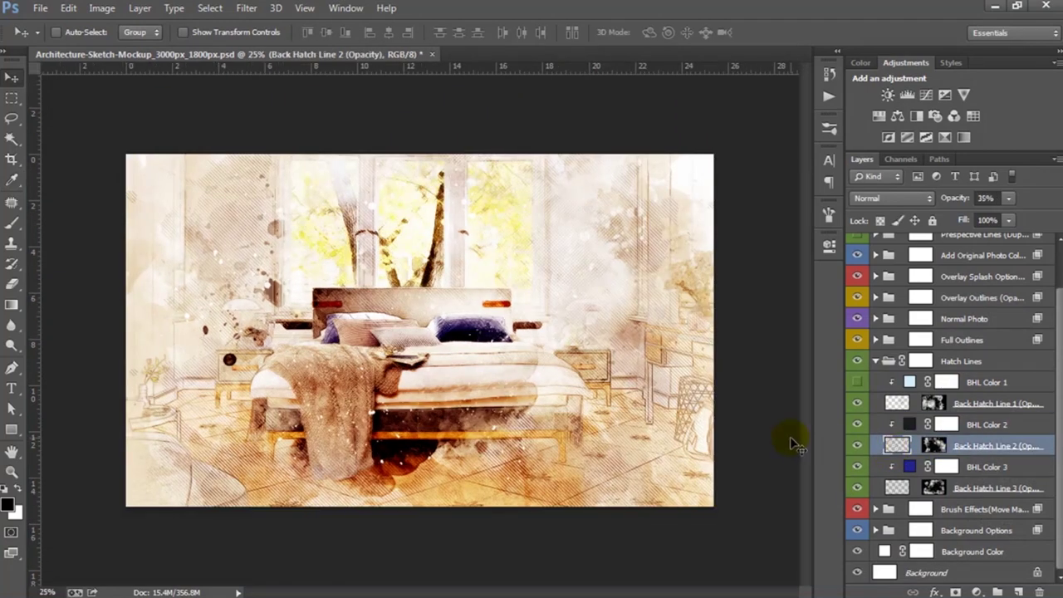
{"action": "key", "text": "ctrl+t"}
{"action": "key", "text": "ctrl+minus"}
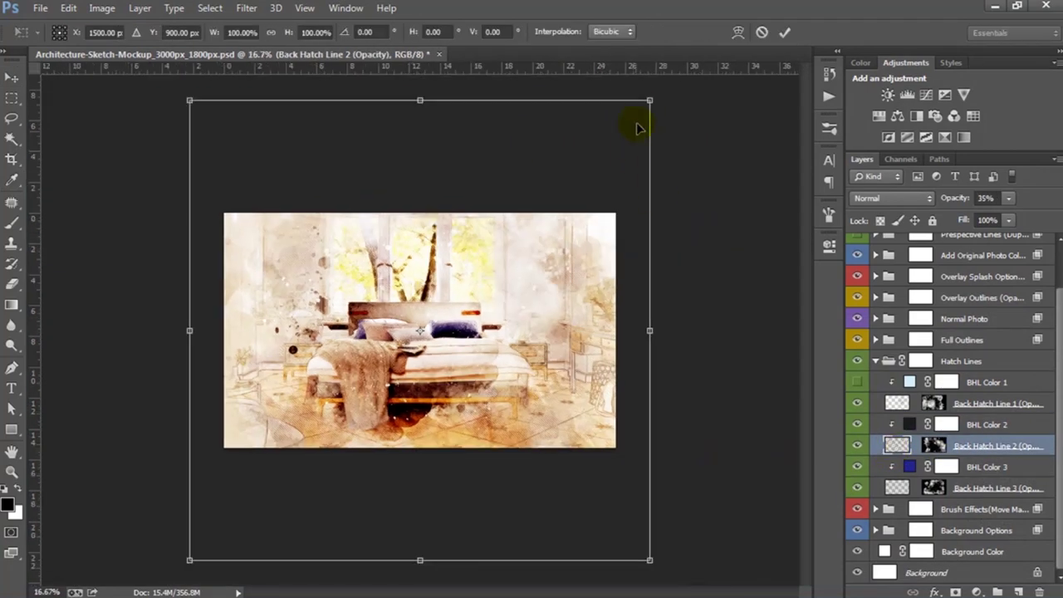
{"action": "left_click_drag", "start_coordinate": [650, 100], "coordinate": [627, 123]}
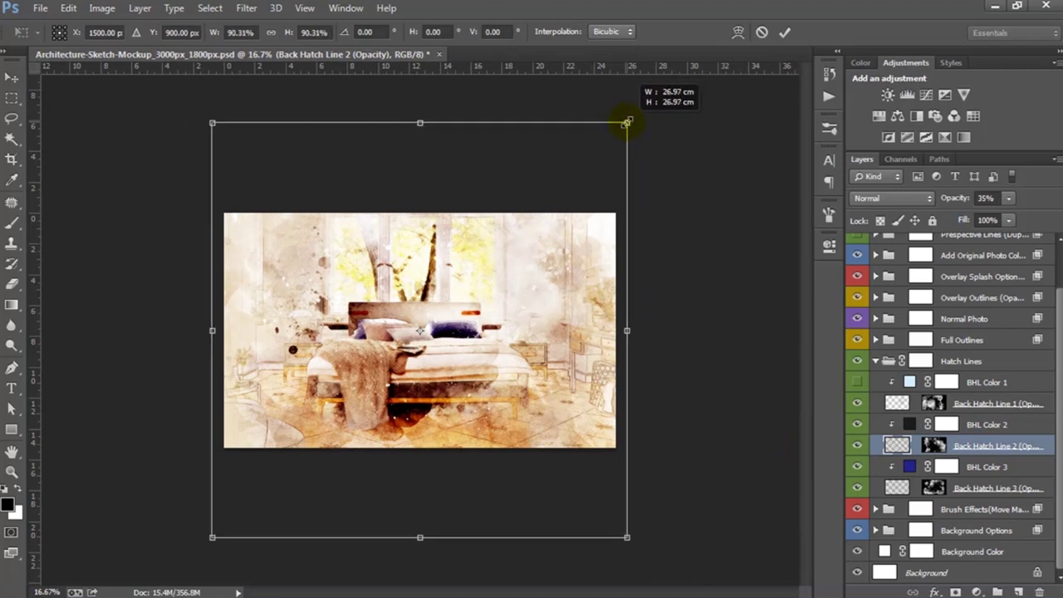
{"action": "key", "text": "Return"}
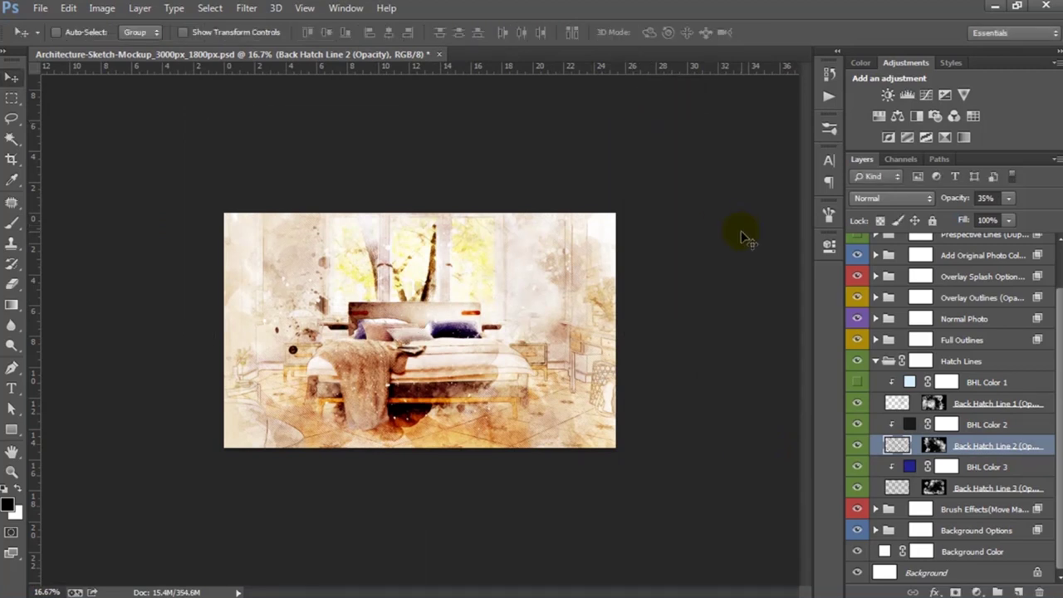
{"action": "key", "text": "ctrl+plus"}
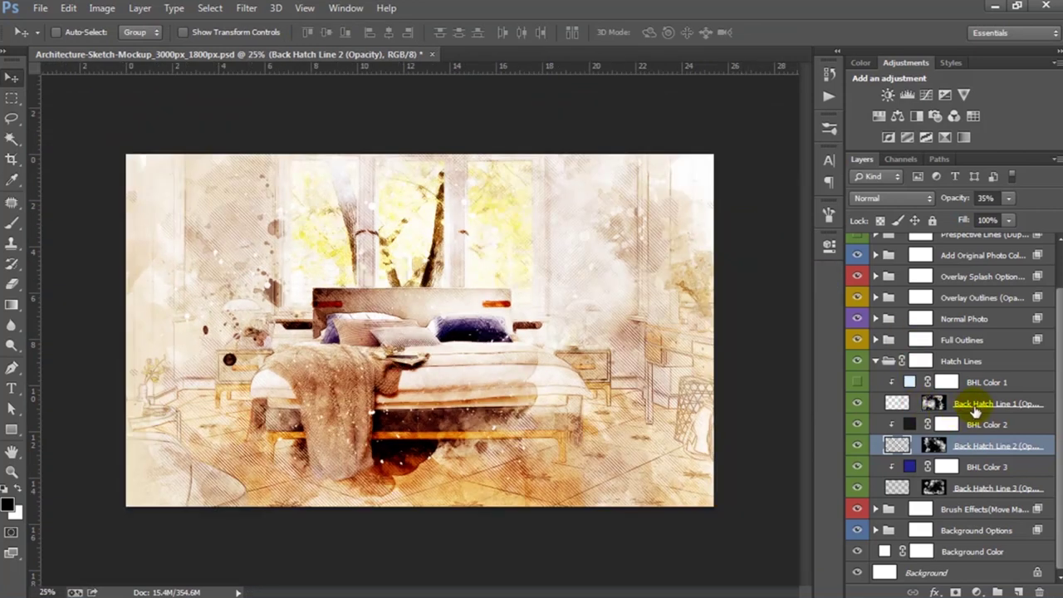
Set Back Hatch Line 1 to 68% opacity and give BHL Color 1 medium blue #357ca6
{"action": "left_click", "coordinate": [976, 407]}
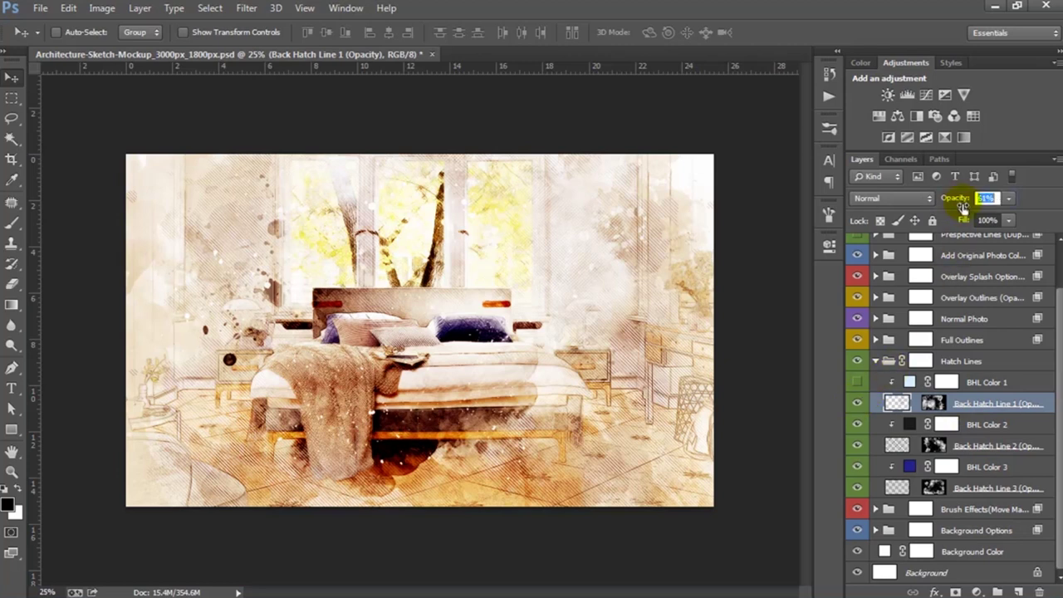
{"action": "type", "text": "68"}
{"action": "key", "text": "Return"}
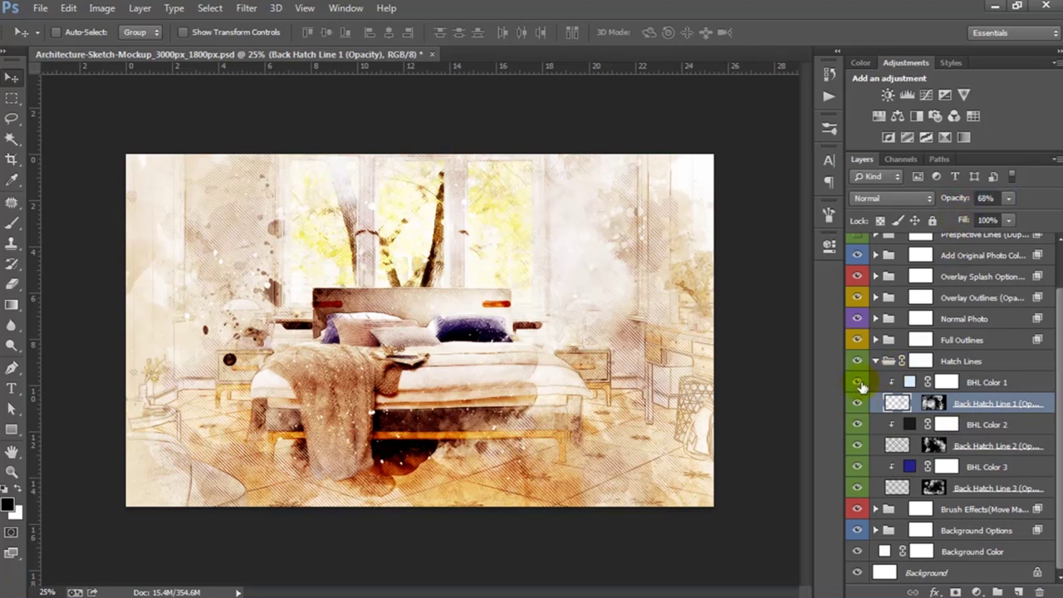
{"action": "double_click", "coordinate": [909, 382]}
{"action": "left_click_drag", "start_coordinate": [875, 372], "coordinate": [883, 443]}
{"action": "key", "text": "Return"}
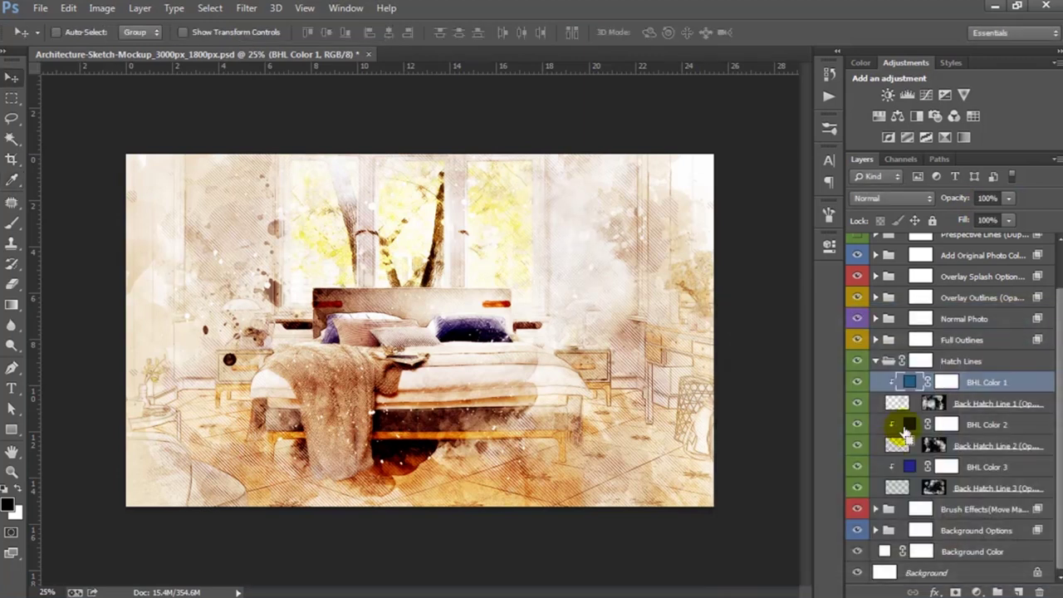
Hide the BHL Color 1 tint and collapse the Hatch Lines group
{"action": "key", "text": "ctrl+plus"}
{"action": "left_click", "coordinate": [857, 382]}
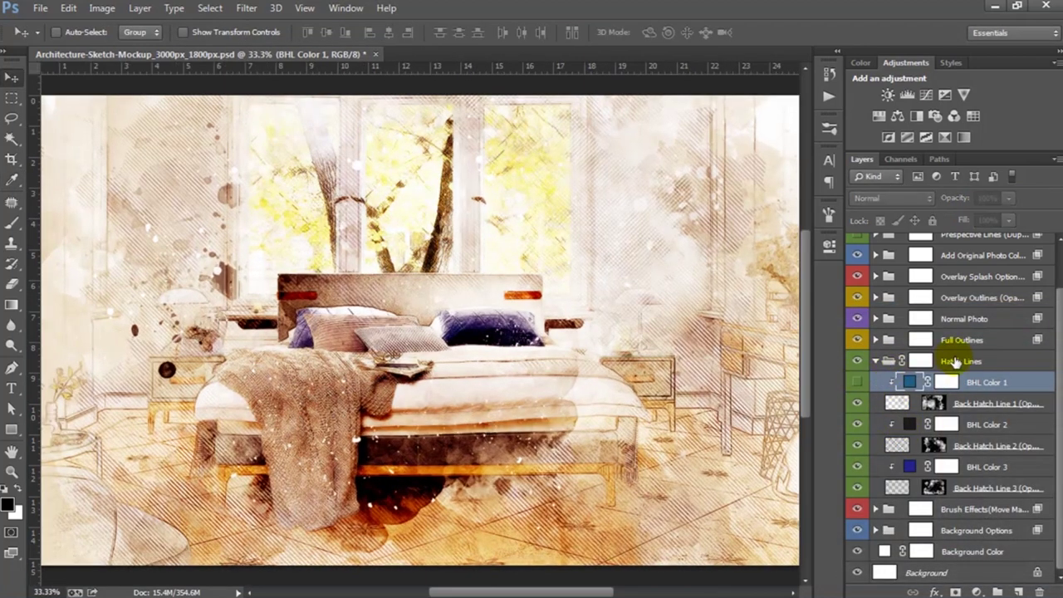
{"action": "left_click", "coordinate": [882, 363]}
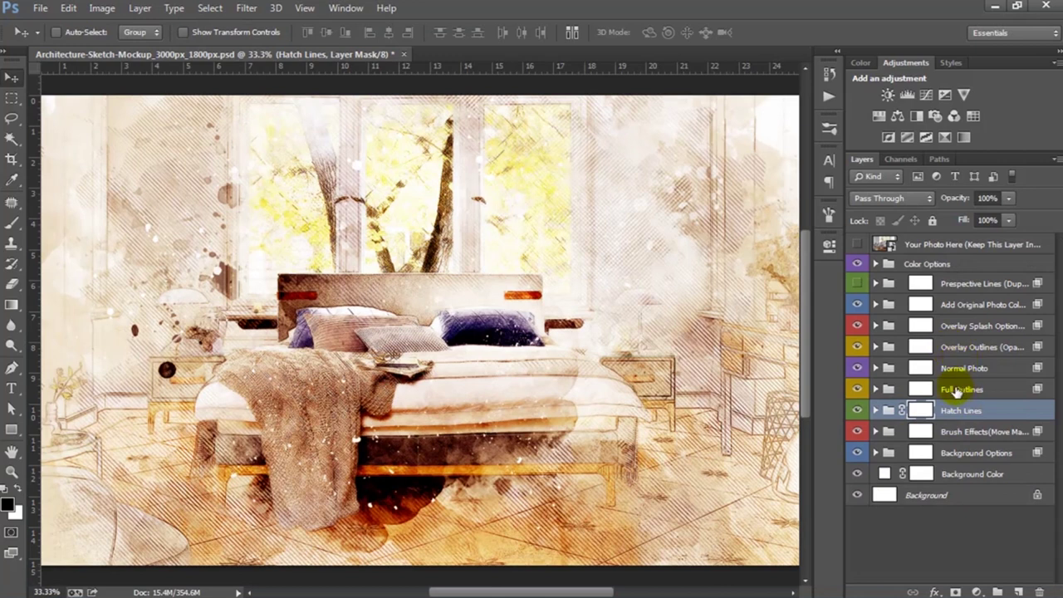
Expand Full Outlines and darken Full Outline 1's strokes by adjusting its opacity
{"action": "left_click", "coordinate": [959, 389]}
{"action": "left_click", "coordinate": [875, 389]}
{"action": "key", "text": "ctrl+minus"}
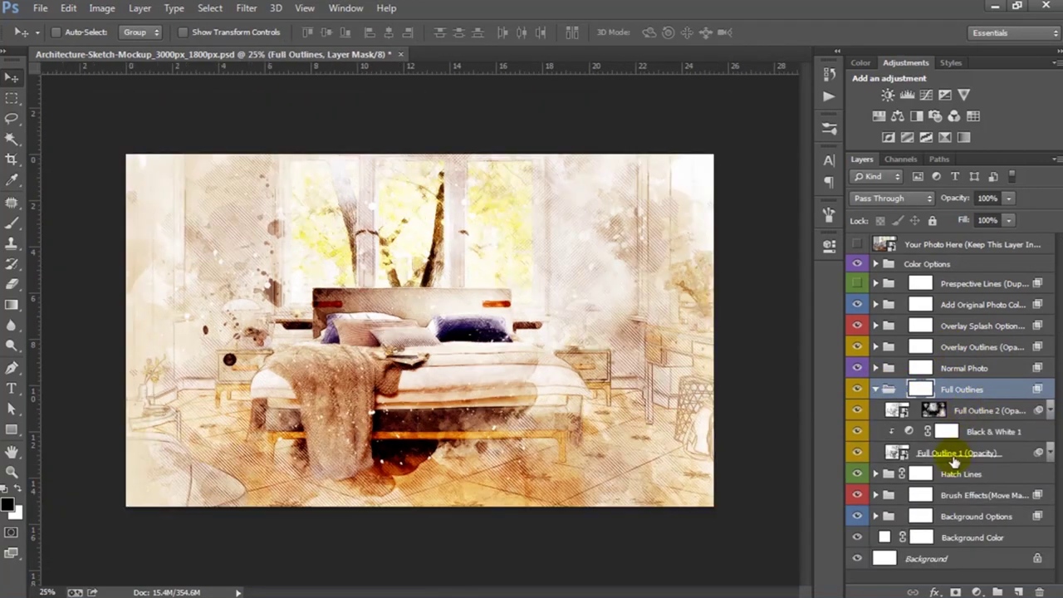
{"action": "left_click", "coordinate": [951, 455]}
{"action": "left_click", "coordinate": [857, 453]}
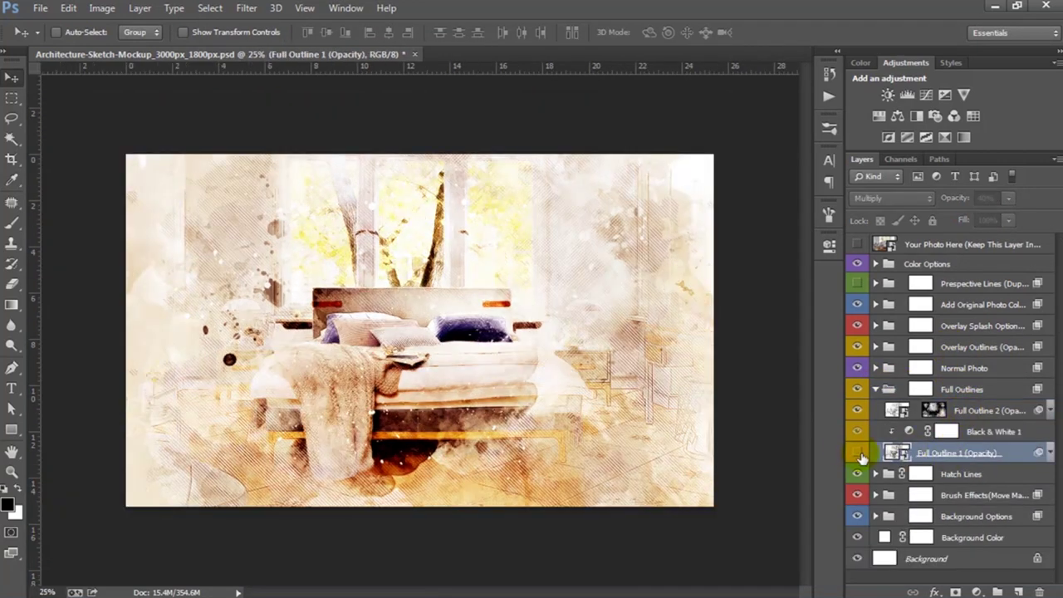
{"action": "left_click", "coordinate": [857, 452]}
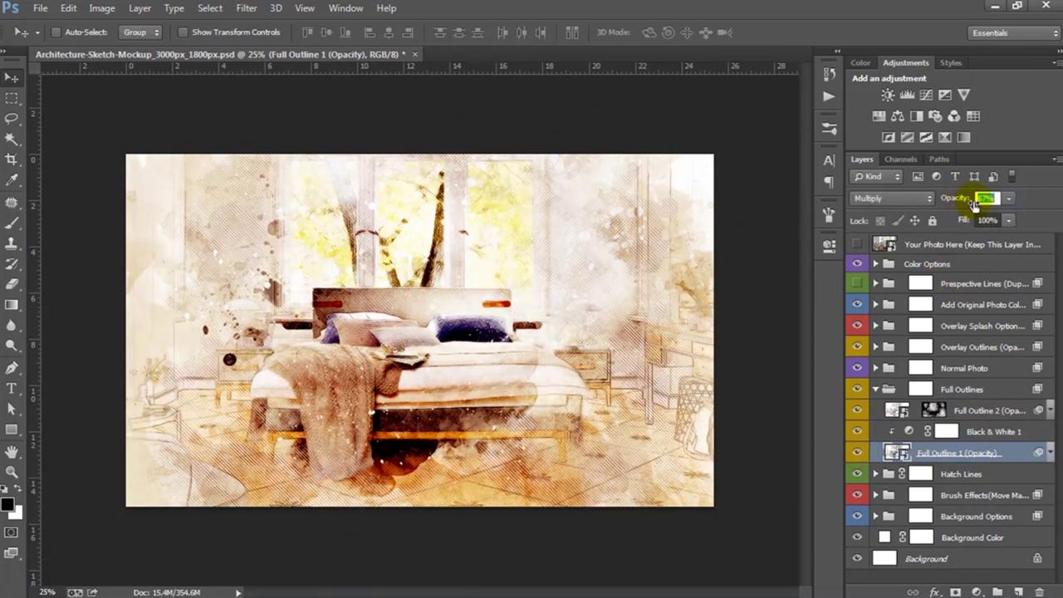
{"action": "left_click_drag", "start_coordinate": [974, 206], "coordinate": [978, 207]}
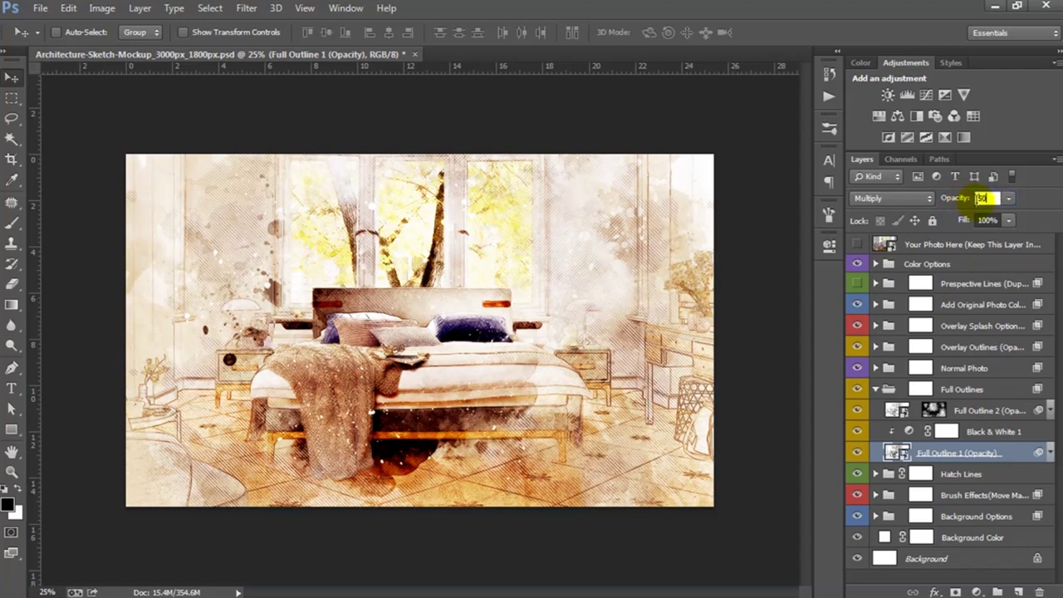
{"action": "key", "text": "ctrl+plus"}
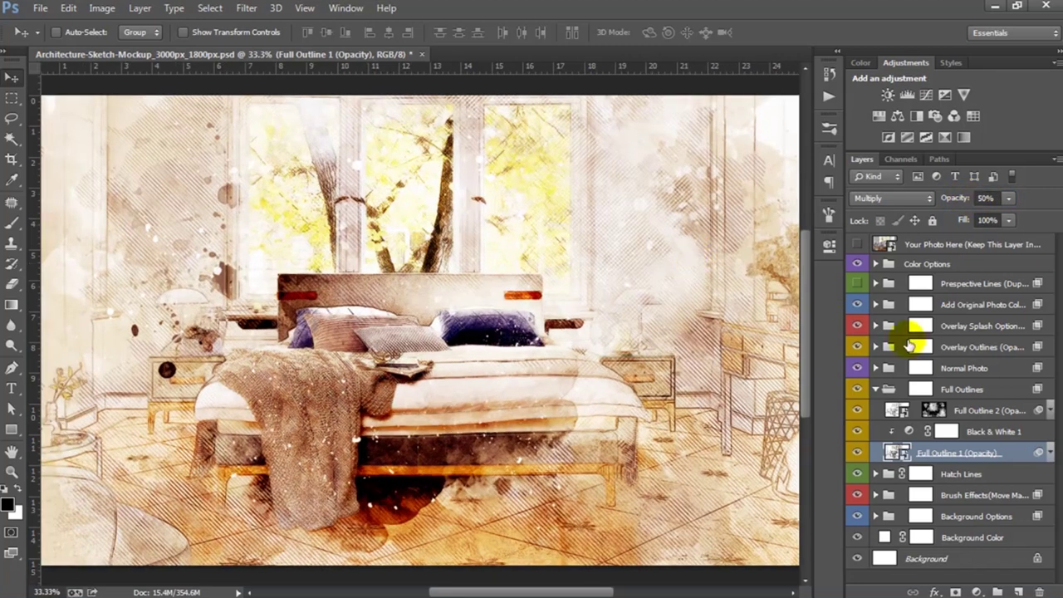
Compare Full Outline 2 on and off and fade it to 35% opacity
{"action": "left_click", "coordinate": [978, 432]}
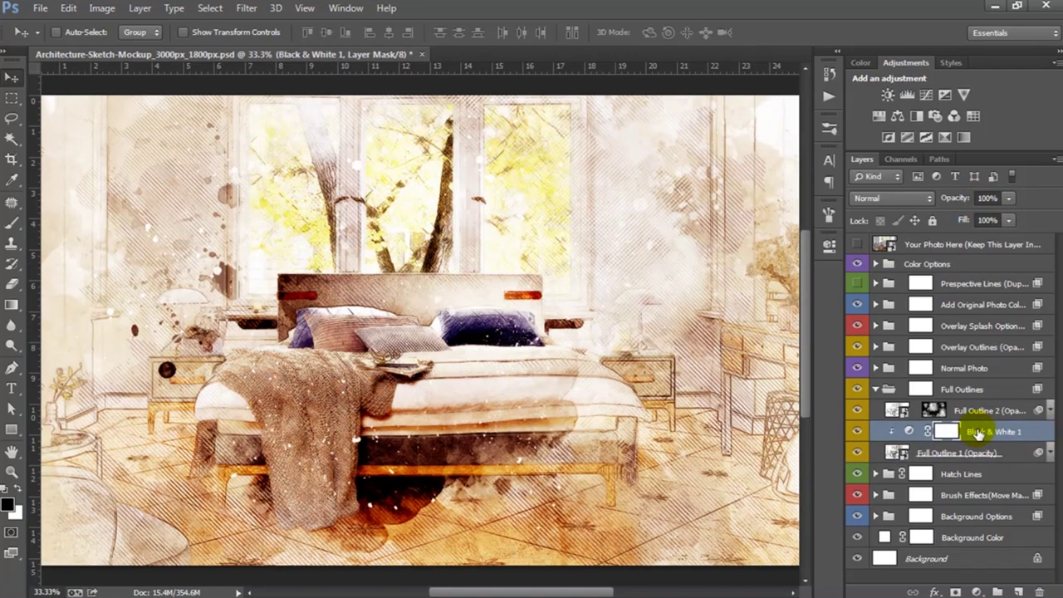
{"action": "left_click", "coordinate": [970, 410]}
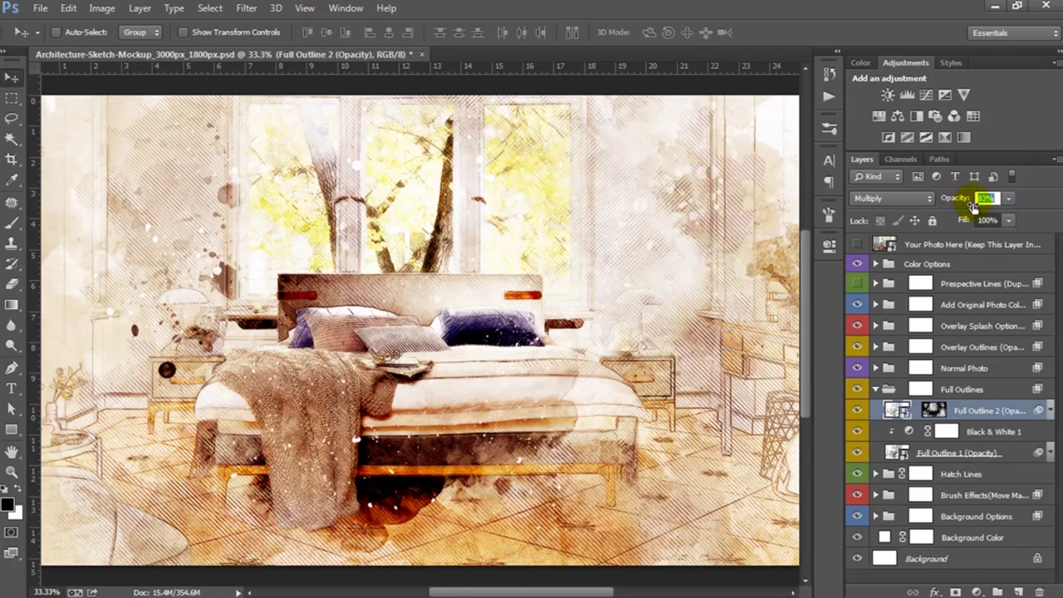
{"action": "left_click", "coordinate": [858, 412]}
{"action": "left_click", "coordinate": [859, 412]}
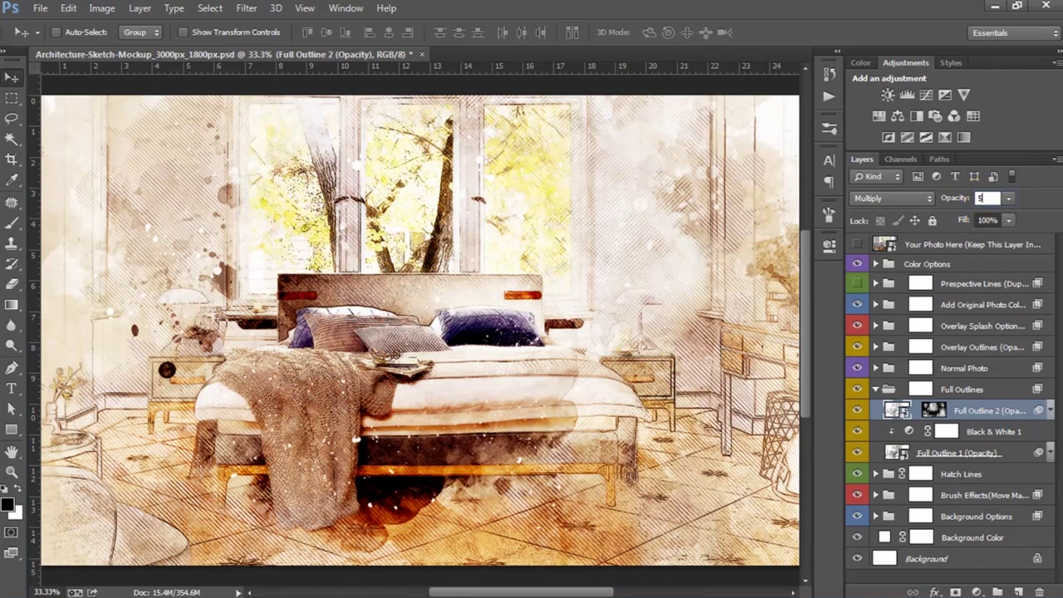
{"action": "key", "text": "Return"}
Collapse the Full Outlines group and select the Normal Photo group
{"action": "left_click", "coordinate": [914, 390]}
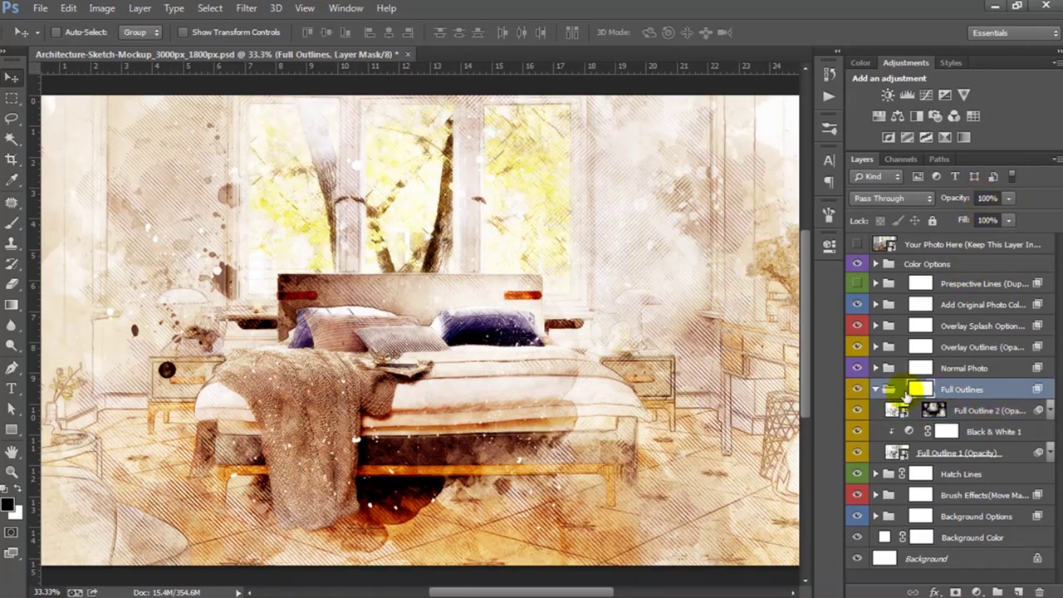
{"action": "left_click", "coordinate": [885, 389]}
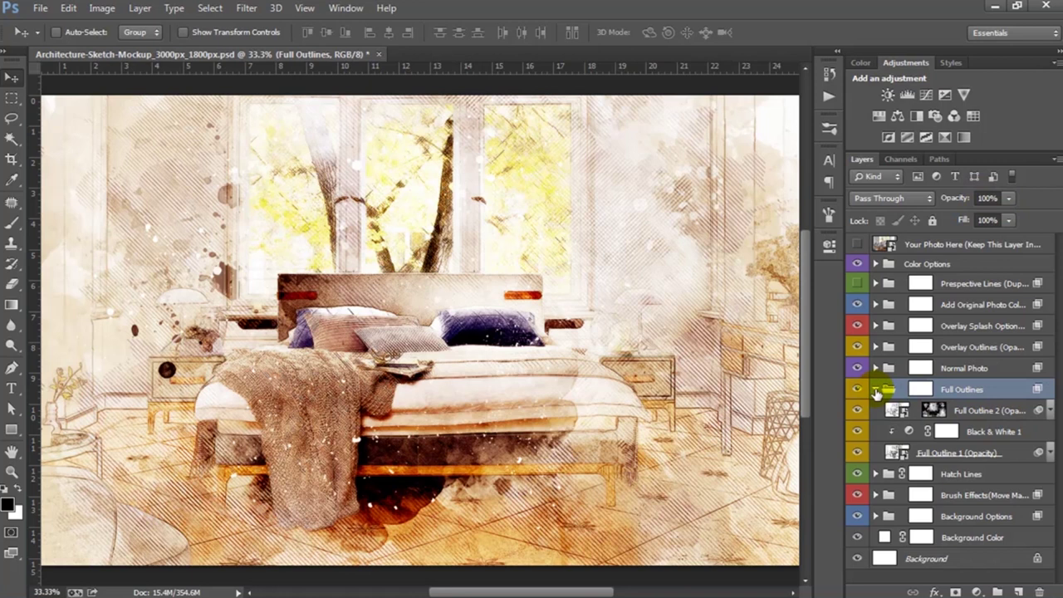
{"action": "left_click", "coordinate": [875, 389]}
{"action": "left_click", "coordinate": [921, 367]}
Expand Normal Photo, compare both layers, and lower Normal Photo 1 to 87% opacity
{"action": "left_click", "coordinate": [875, 367]}
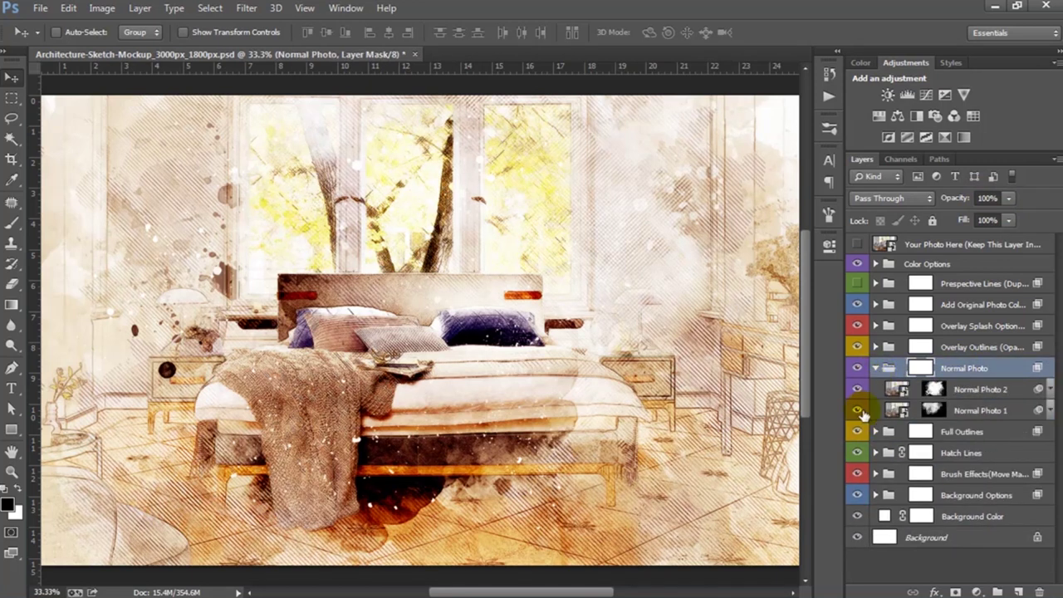
{"action": "left_click", "coordinate": [968, 411]}
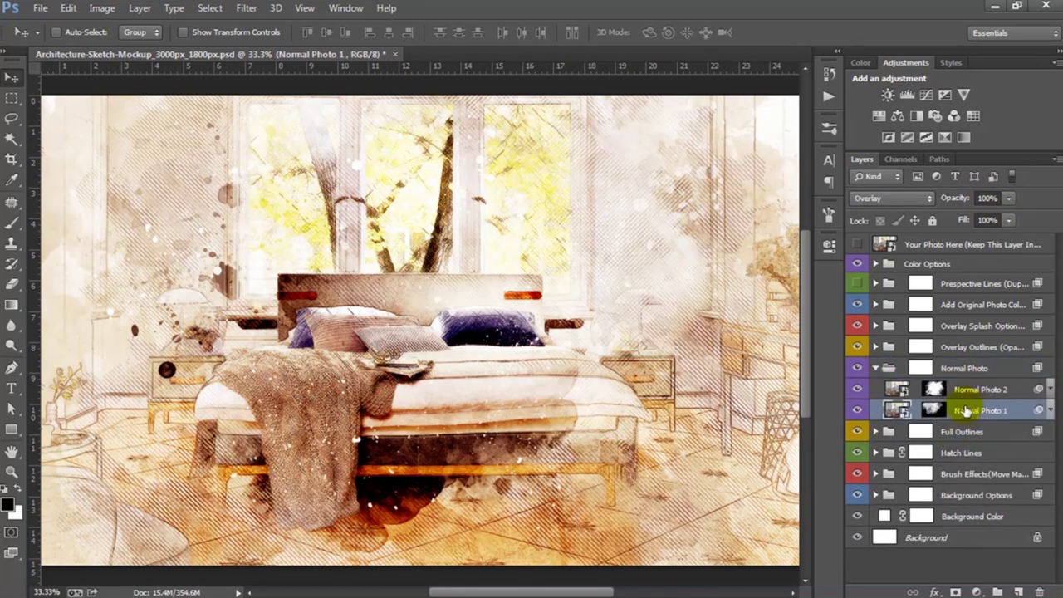
{"action": "left_click", "coordinate": [857, 410]}
{"action": "left_click", "coordinate": [857, 389]}
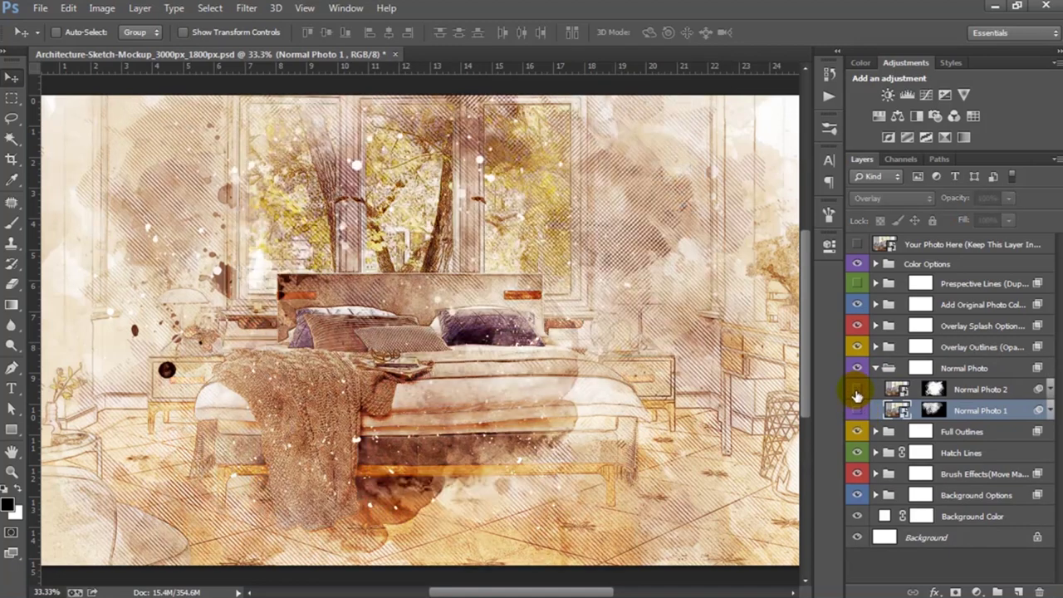
{"action": "left_click", "coordinate": [857, 411]}
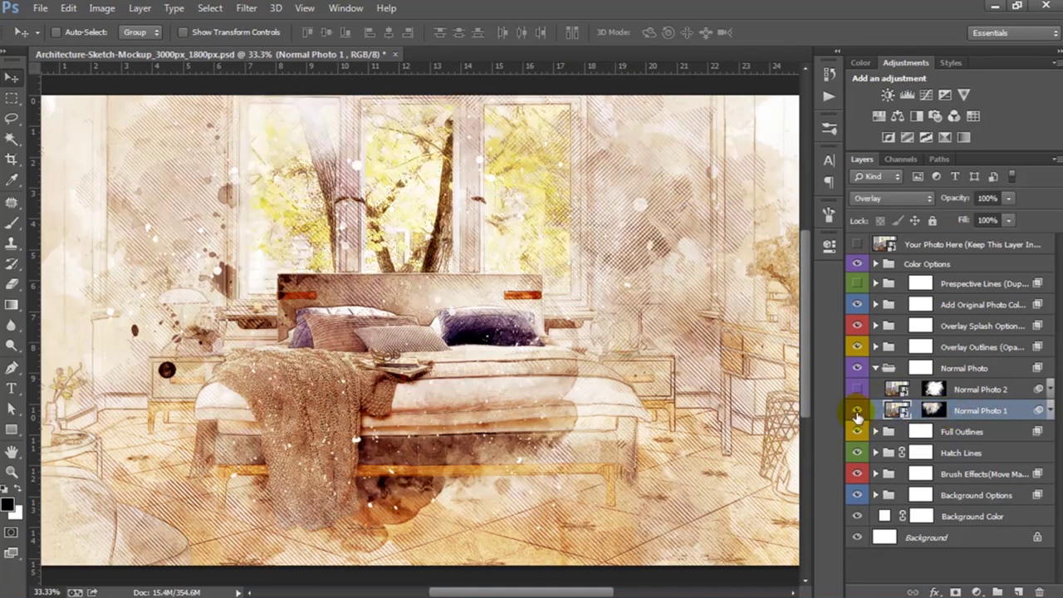
{"action": "key", "text": "ctrl+minus"}
{"action": "mouse_move", "coordinate": [960, 202]}
{"action": "left_mouse_down"}
{"action": "mouse_move", "coordinate": [931, 200]}
{"action": "mouse_move", "coordinate": [950, 202]}
{"action": "left_mouse_up"}
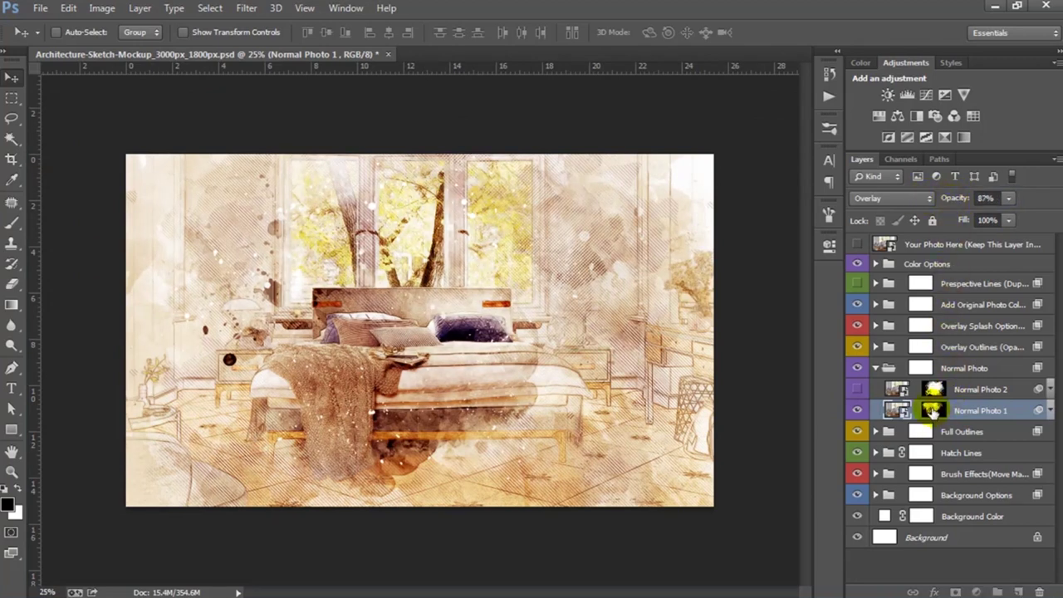
Move, shrink to about 78% and rotate Normal Photo 1's layer mask
{"action": "left_click", "coordinate": [932, 410]}
{"action": "left_click", "coordinate": [14, 79]}
{"action": "left_click_drag", "start_coordinate": [513, 357], "coordinate": [517, 429]}
{"action": "key", "text": "ctrl+t"}
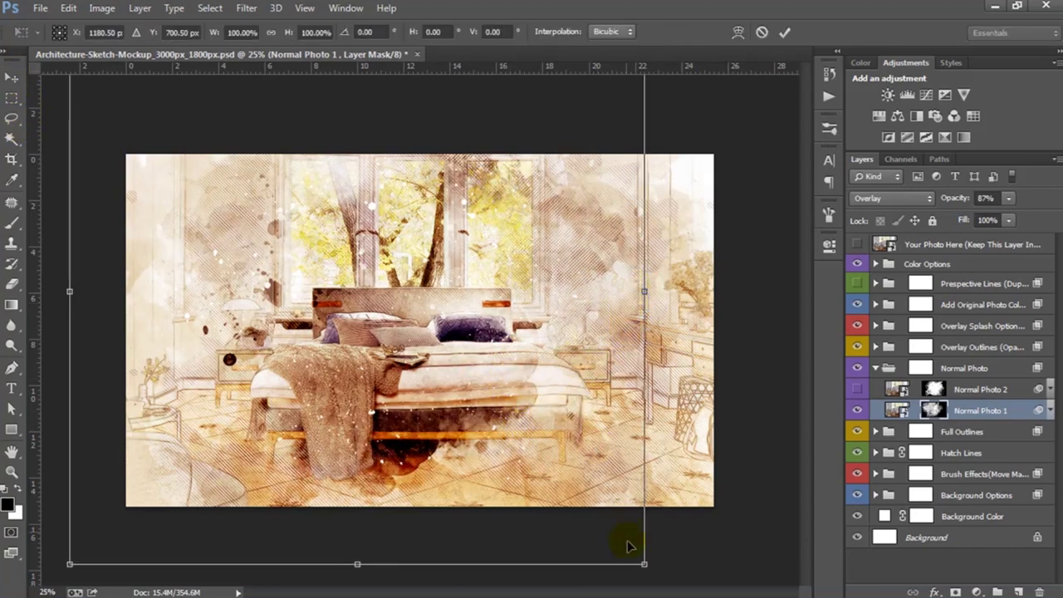
{"action": "left_click_drag", "start_coordinate": [644, 564], "coordinate": [580, 504]}
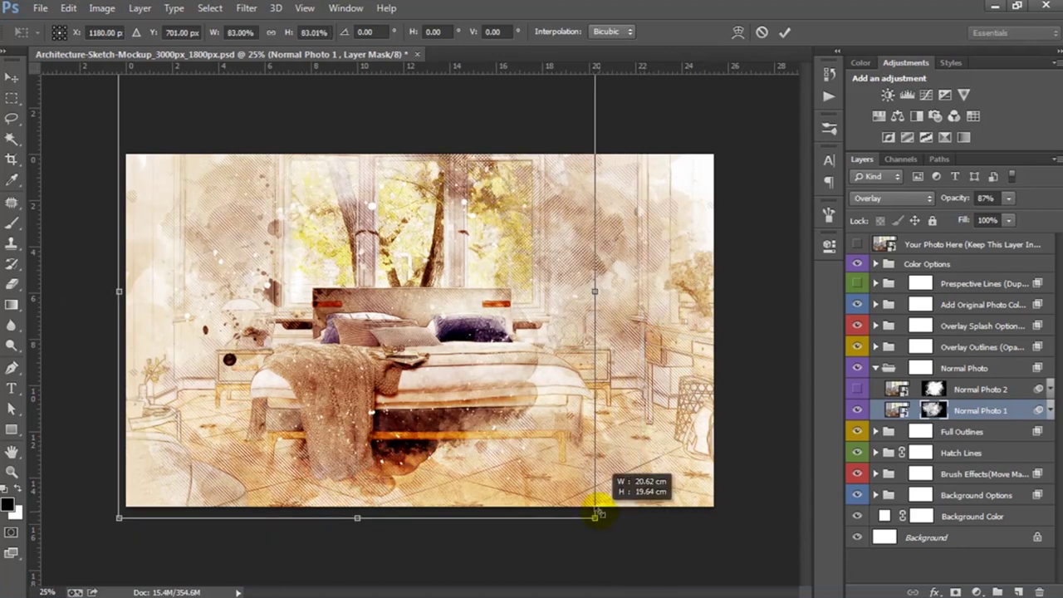
{"action": "left_click_drag", "start_coordinate": [501, 353], "coordinate": [562, 380]}
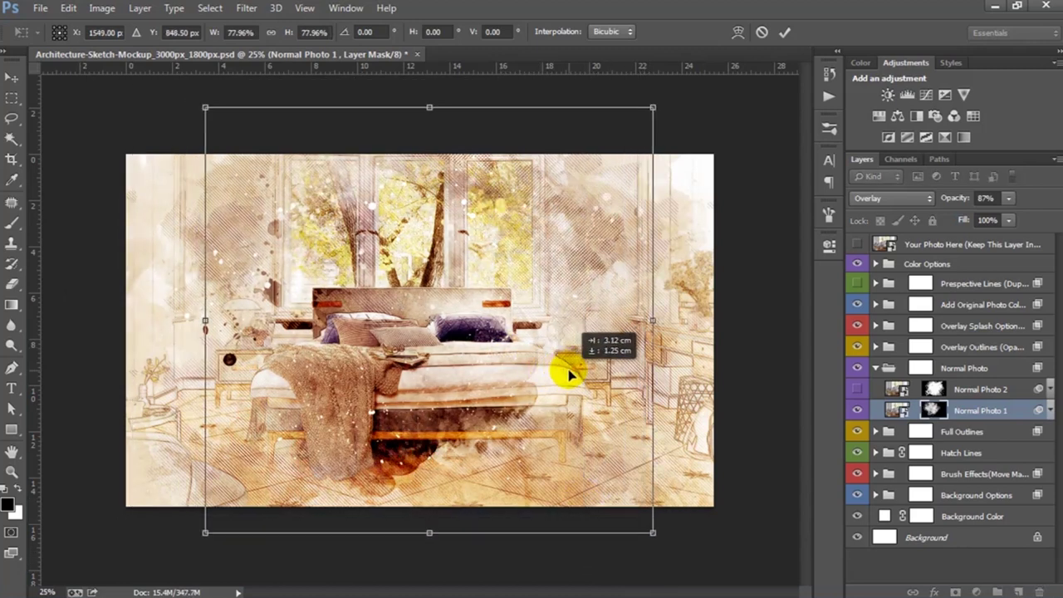
{"action": "mouse_move", "coordinate": [699, 307]}
{"action": "left_mouse_down"}
{"action": "mouse_move", "coordinate": [424, 552]}
{"action": "mouse_move", "coordinate": [266, 350]}
{"action": "mouse_move", "coordinate": [271, 340]}
{"action": "left_mouse_up"}
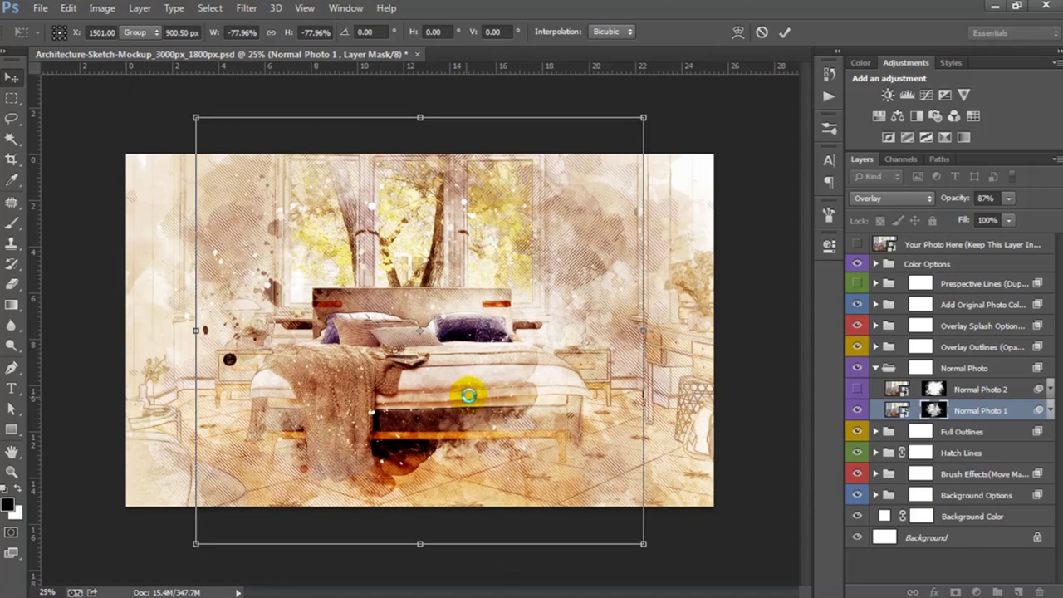
{"action": "double_click", "coordinate": [468, 395]}
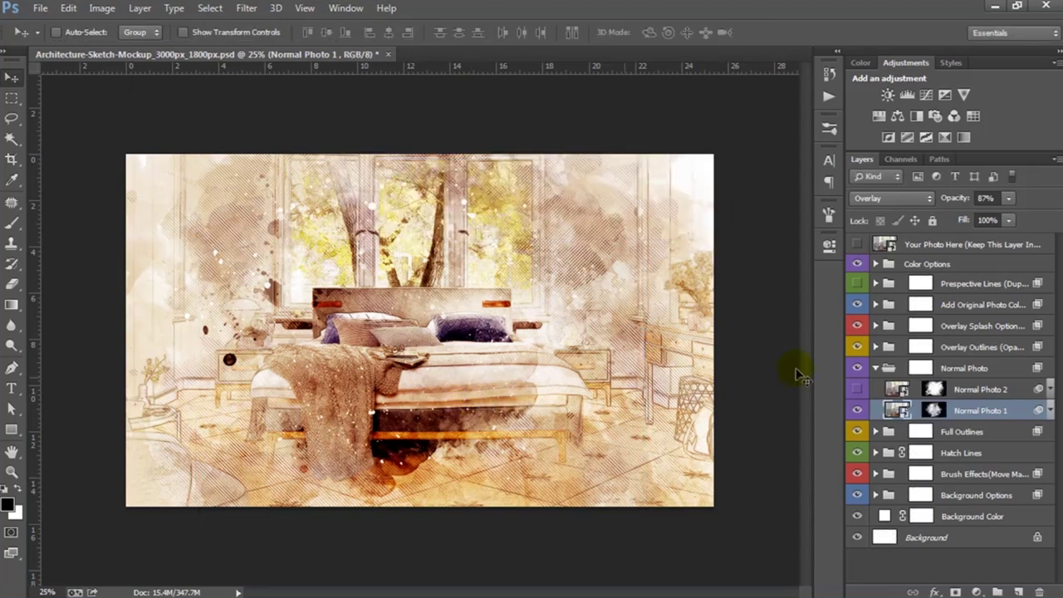
Show Normal Photo 2, shift its mask, and lower its opacity to about 51%
{"action": "left_click", "coordinate": [980, 389]}
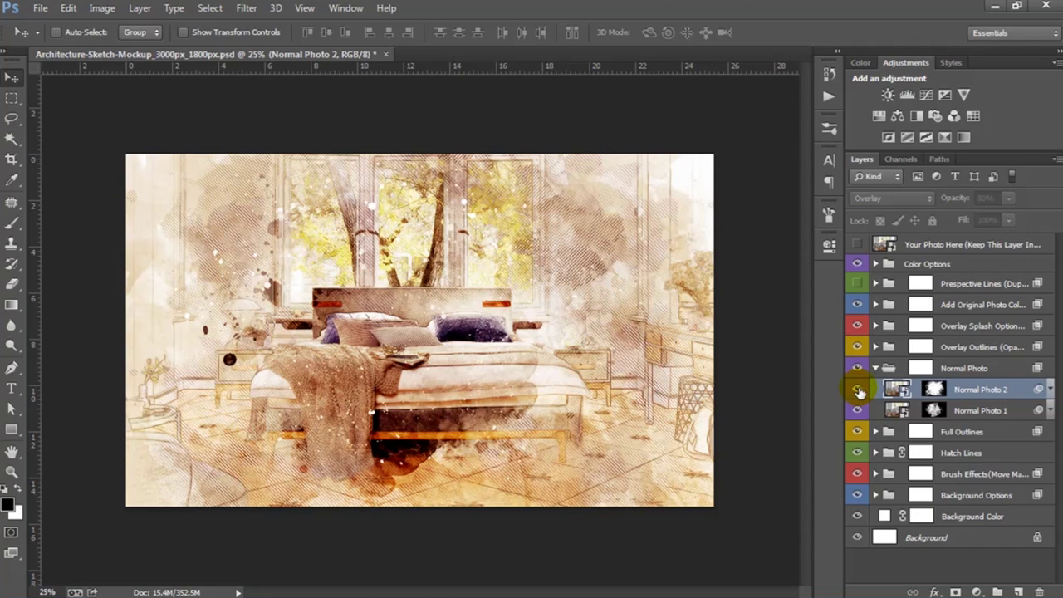
{"action": "left_click", "coordinate": [857, 389]}
{"action": "left_click", "coordinate": [934, 389]}
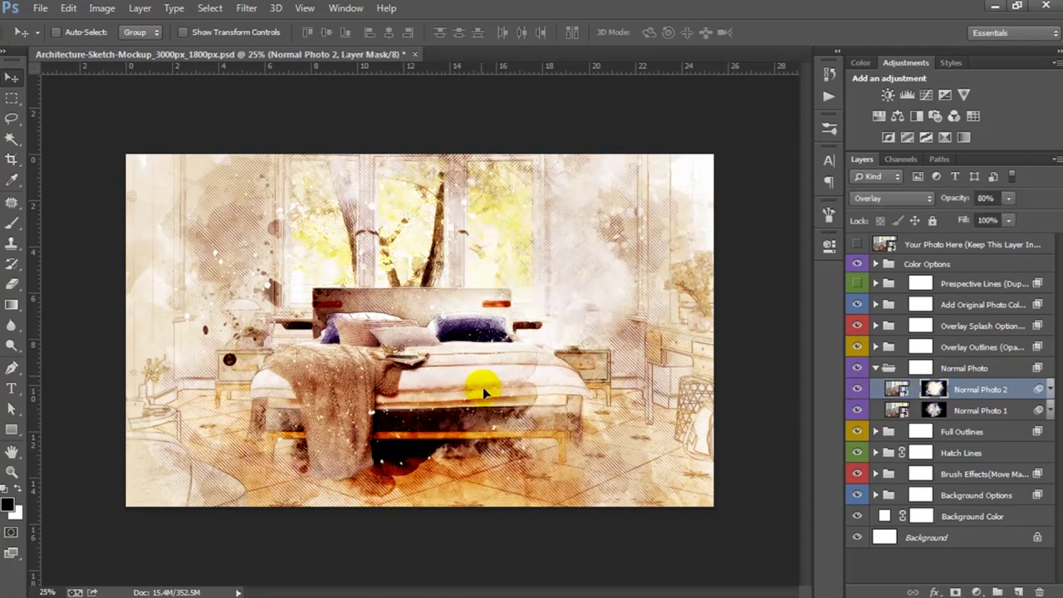
{"action": "mouse_move", "coordinate": [484, 392]}
{"action": "left_mouse_down"}
{"action": "mouse_move", "coordinate": [378, 415]}
{"action": "mouse_move", "coordinate": [424, 406]}
{"action": "left_mouse_up"}
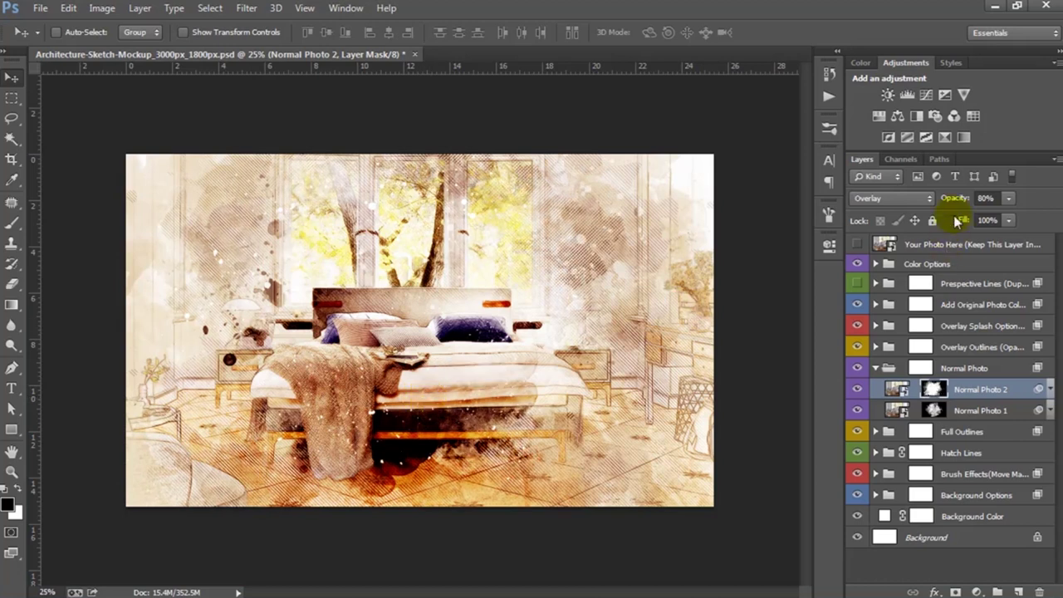
{"action": "left_click", "coordinate": [895, 389]}
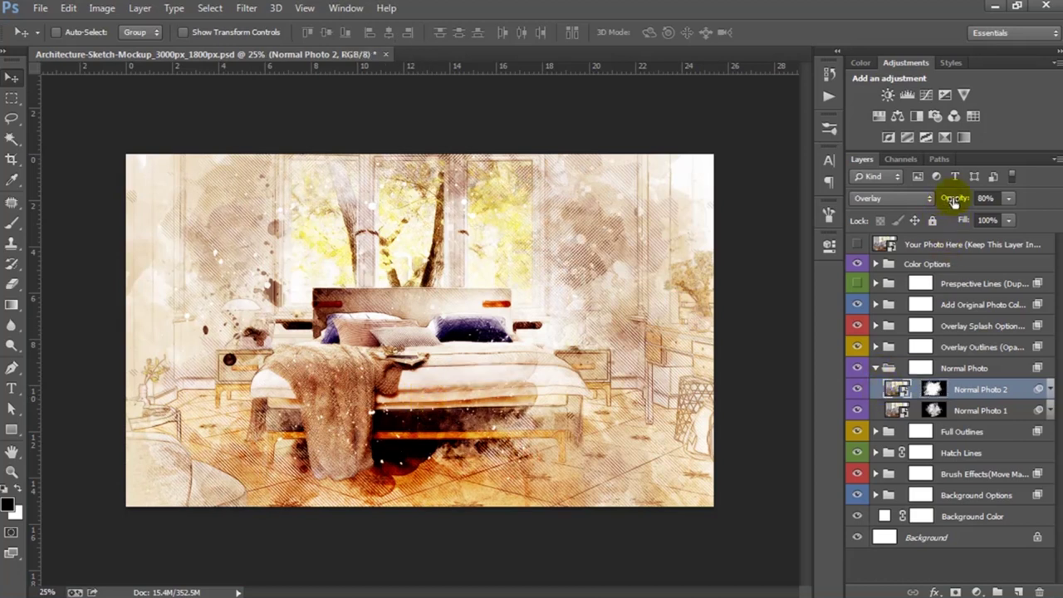
{"action": "left_click_drag", "start_coordinate": [967, 201], "coordinate": [982, 199]}
{"action": "scroll", "coordinate": [986, 197], "scroll_direction": "down", "scroll_amount": 4}
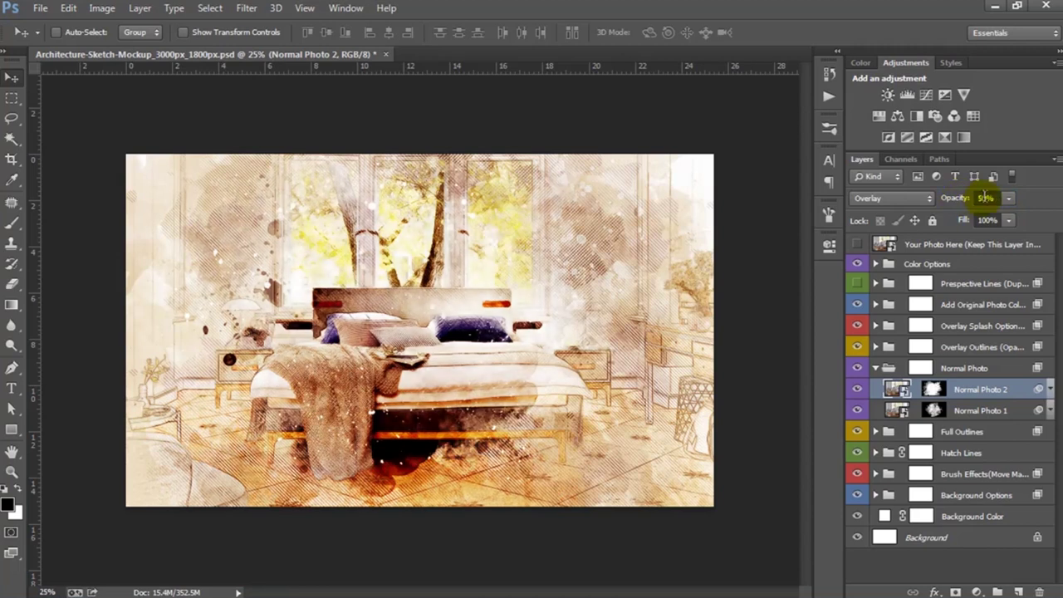
{"action": "left_click", "coordinate": [975, 372]}
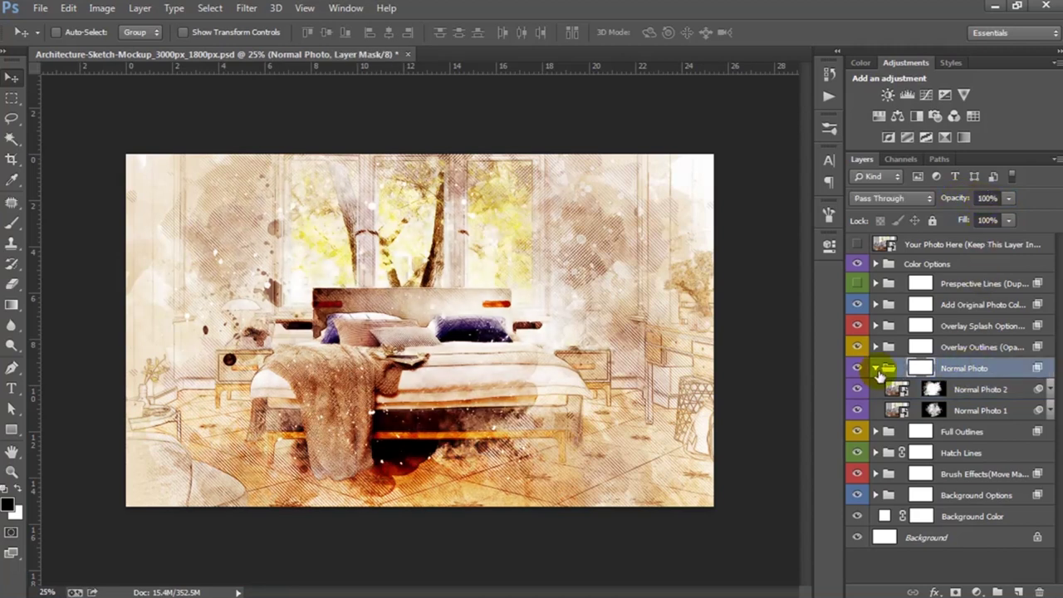
Expand Overlay Outlines, compare its two layers, and set Overlay Outlines 1 to about 24% opacity
{"action": "left_click", "coordinate": [876, 368]}
{"action": "left_click", "coordinate": [889, 347]}
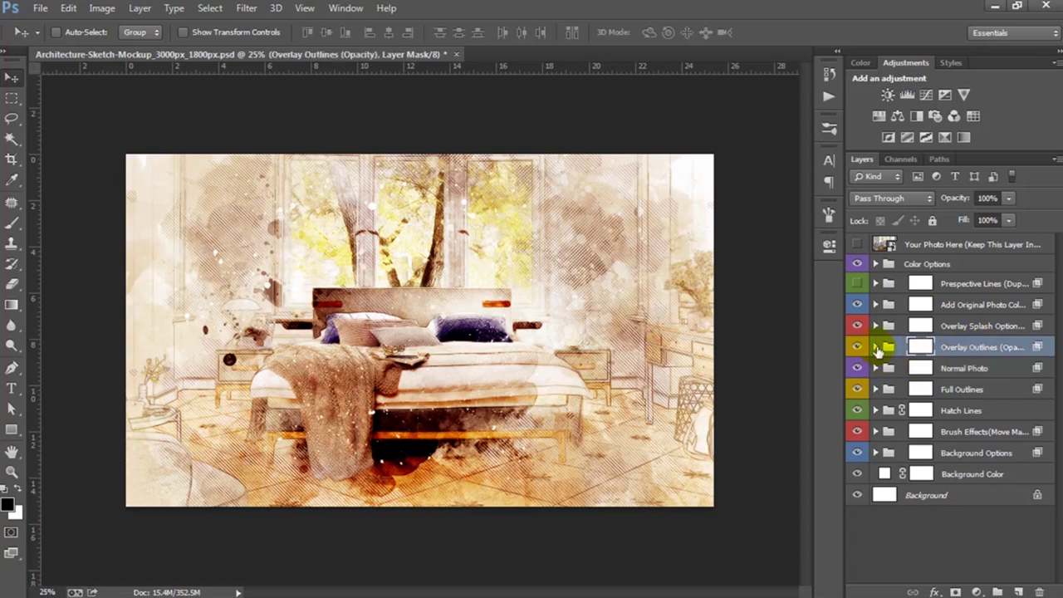
{"action": "left_click", "coordinate": [877, 348]}
{"action": "left_click", "coordinate": [886, 370]}
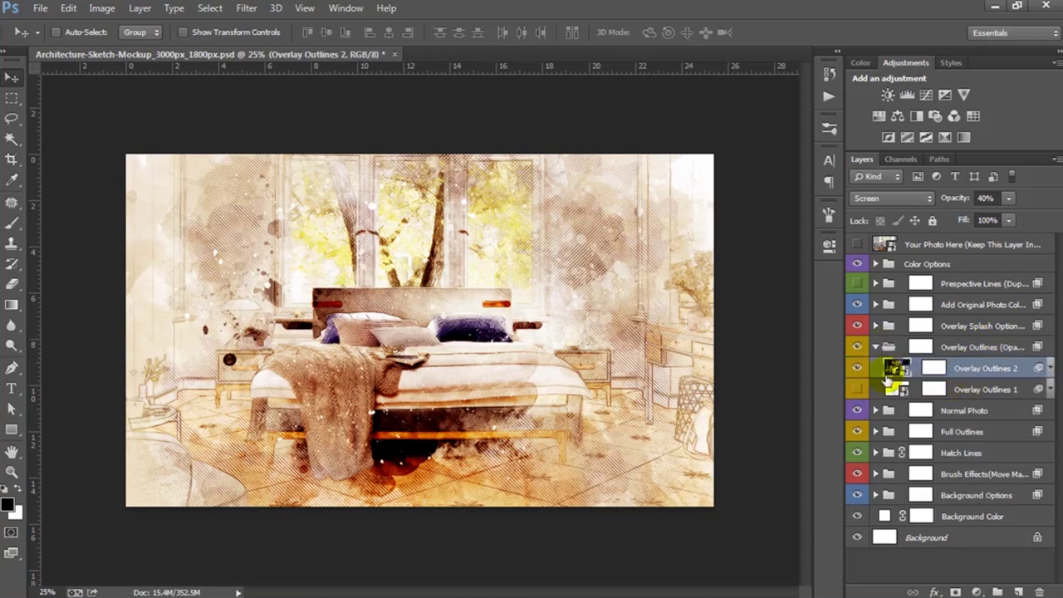
{"action": "left_click", "coordinate": [859, 369]}
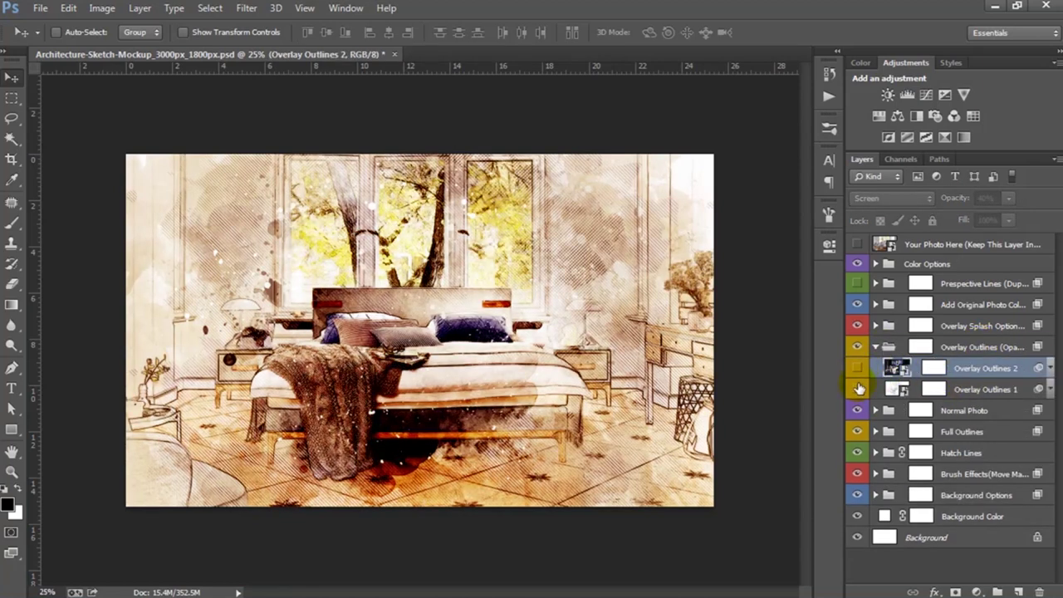
{"action": "left_click", "coordinate": [859, 388]}
{"action": "left_click", "coordinate": [901, 388]}
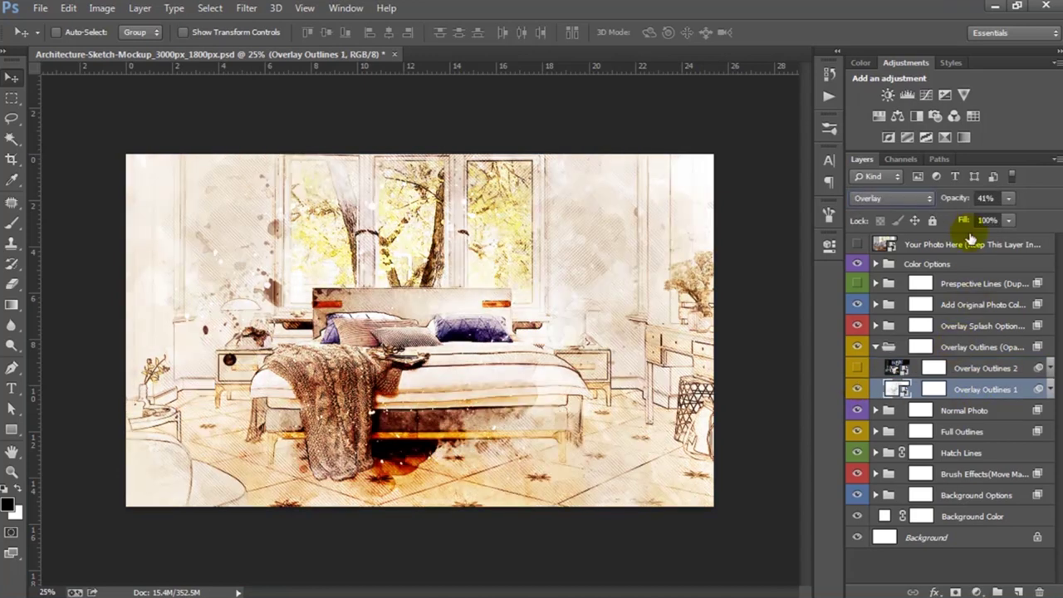
{"action": "mouse_move", "coordinate": [950, 201]}
{"action": "left_mouse_down"}
{"action": "mouse_move", "coordinate": [977, 205]}
{"action": "mouse_move", "coordinate": [929, 192]}
{"action": "left_mouse_up"}
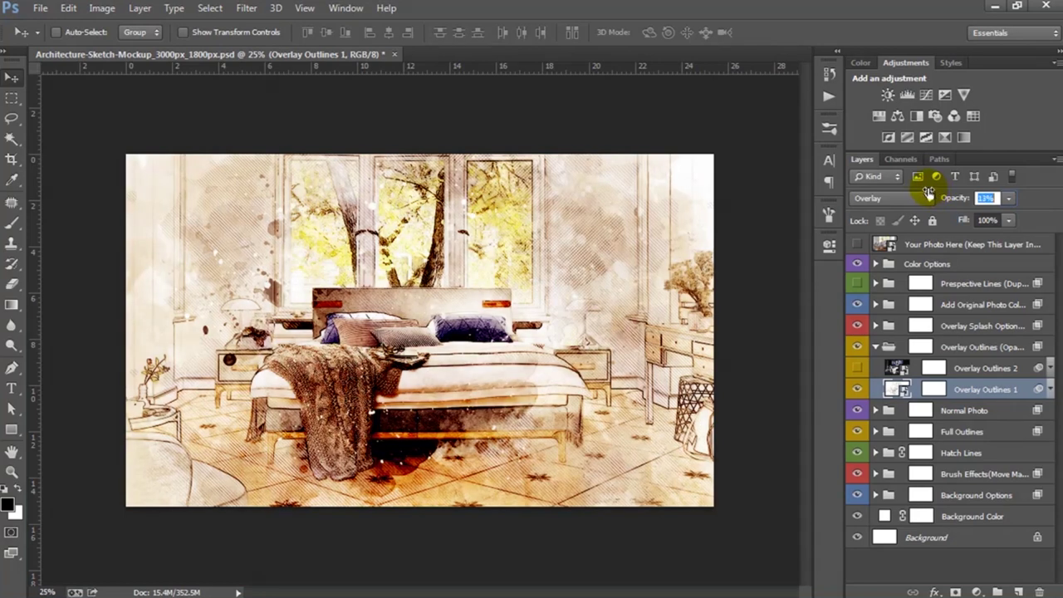
{"action": "left_click_drag", "start_coordinate": [929, 193], "coordinate": [937, 197]}
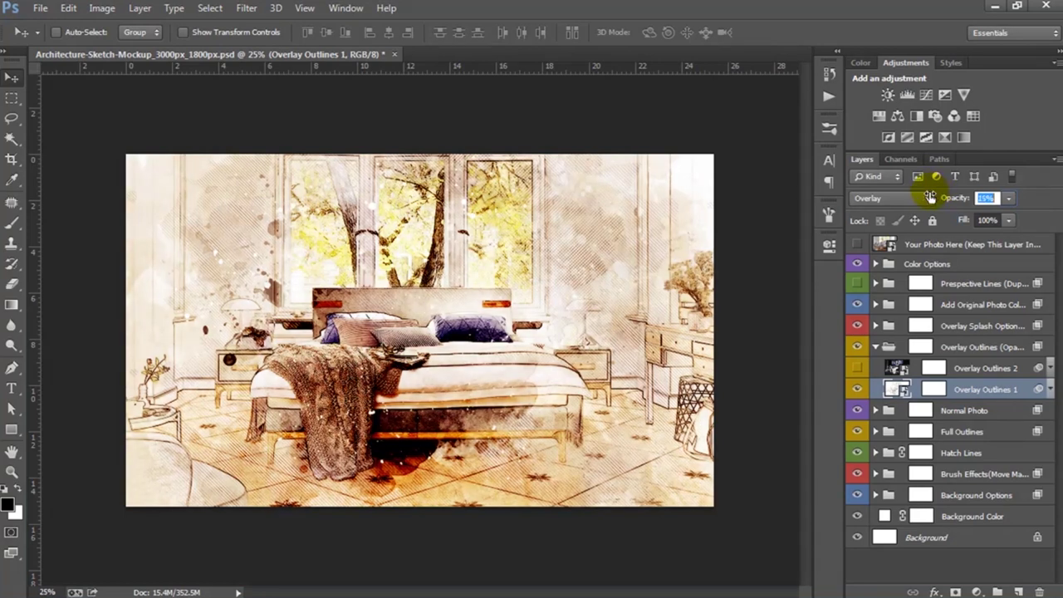
Show Overlay Outlines 2 slightly fainter and hide Overlay Outlines 1
{"action": "left_click", "coordinate": [965, 374]}
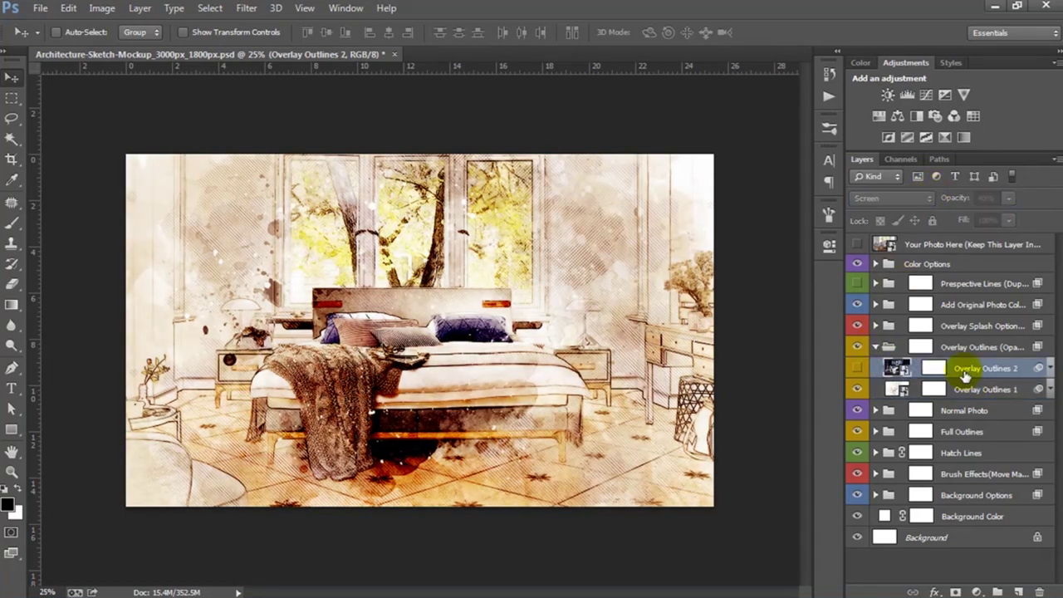
{"action": "left_click", "coordinate": [857, 367]}
{"action": "left_click", "coordinate": [858, 389]}
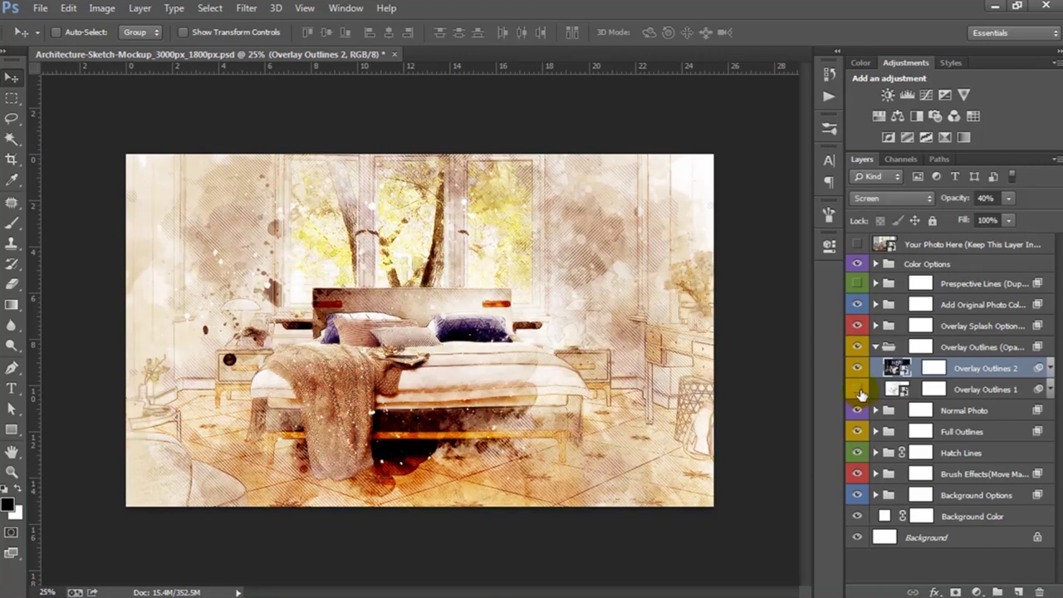
{"action": "left_click_drag", "start_coordinate": [970, 205], "coordinate": [957, 203]}
{"action": "left_click", "coordinate": [975, 352]}
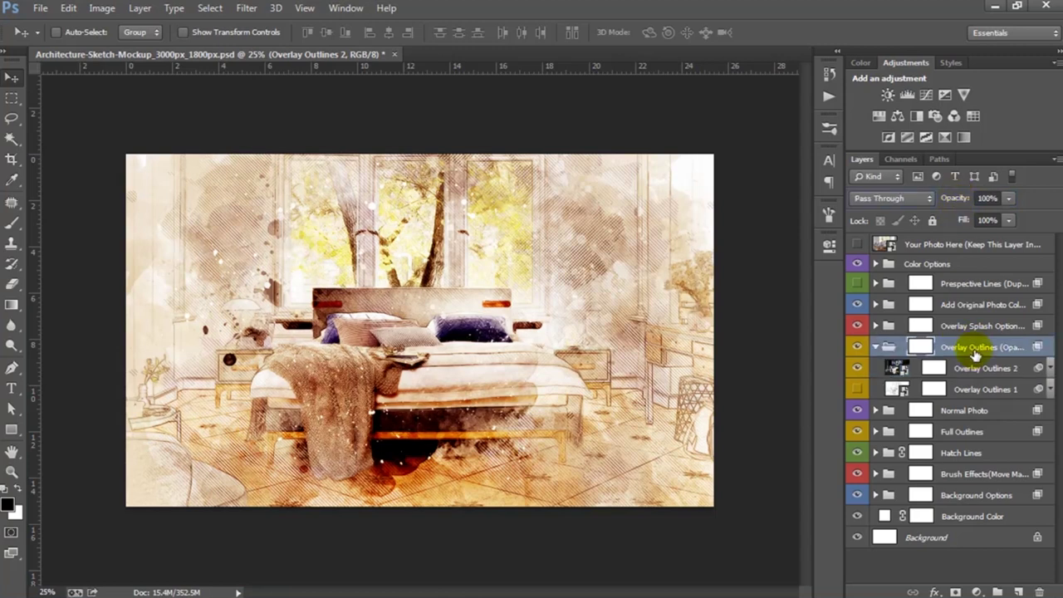
Paint the Overlay Outlines 2 mask with a soft round brush along the bed leg and nightstand
{"action": "left_click", "coordinate": [931, 370]}
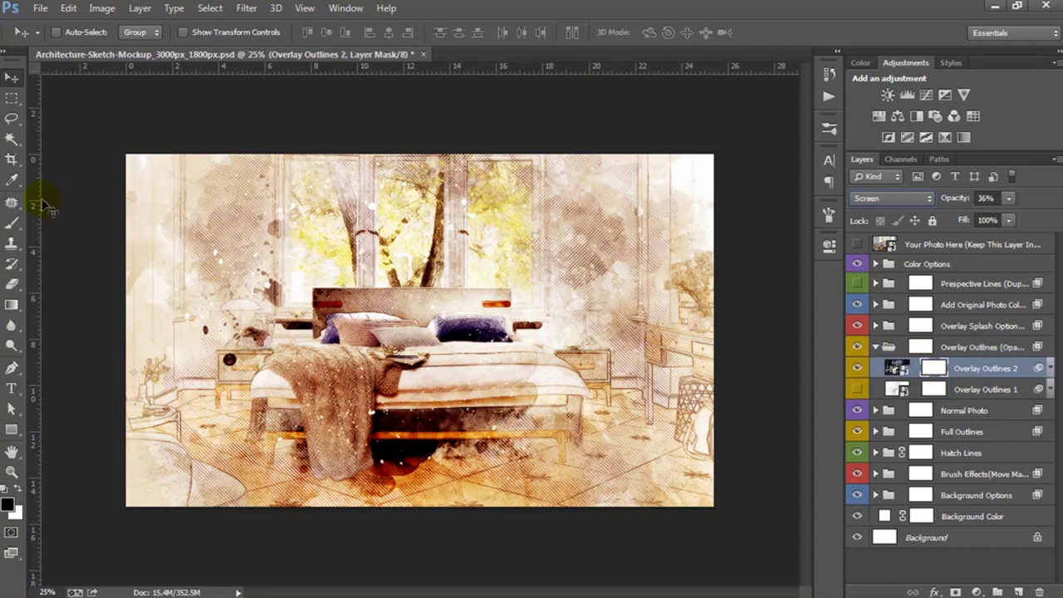
{"action": "left_click", "coordinate": [13, 224]}
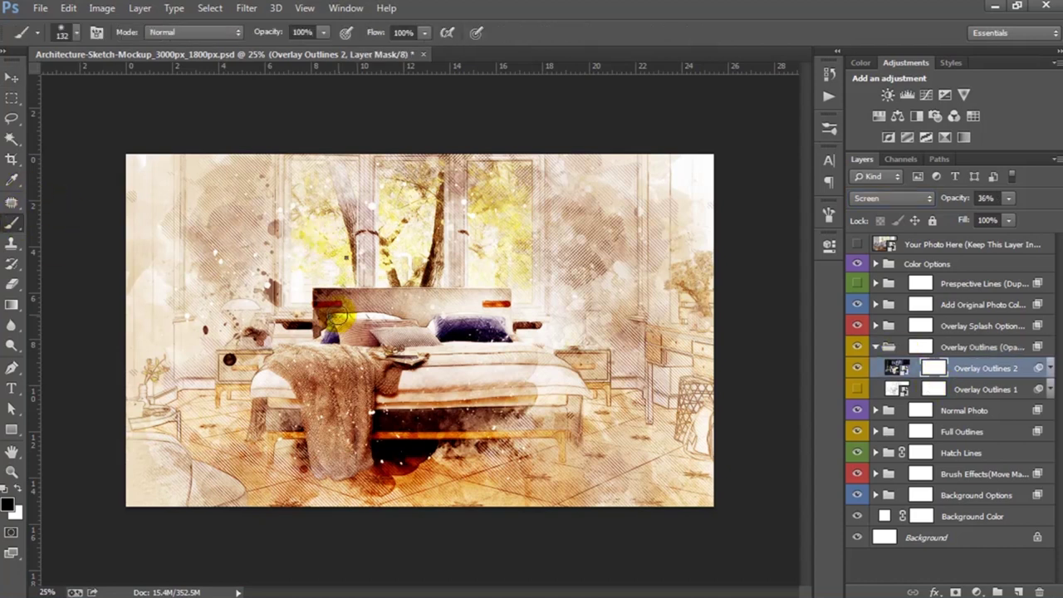
{"action": "right_click", "coordinate": [339, 317]}
{"action": "left_click", "coordinate": [368, 366]}
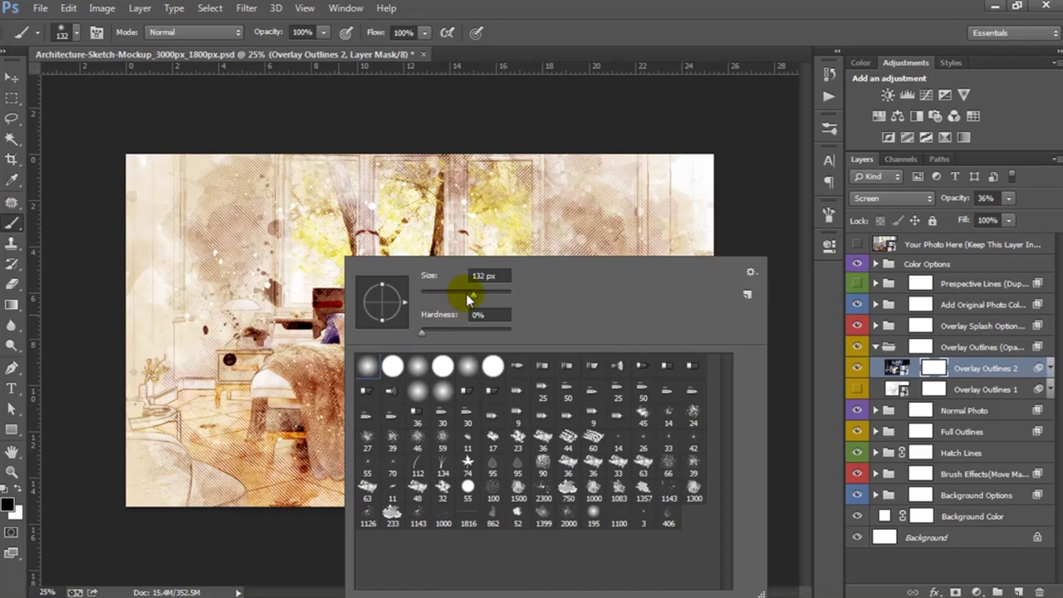
{"action": "left_click", "coordinate": [930, 369]}
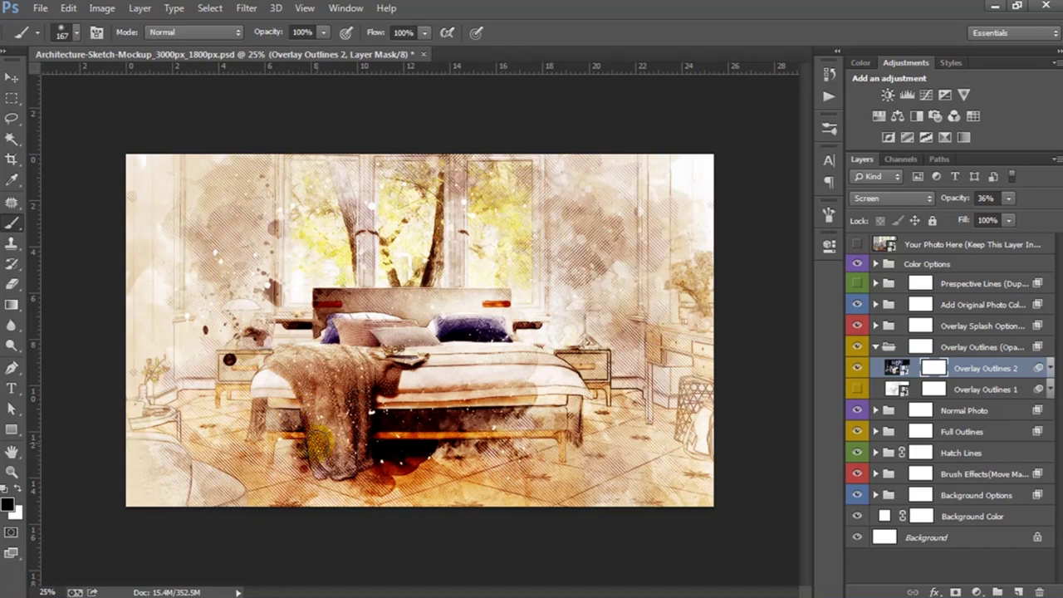
{"action": "left_click", "coordinate": [268, 389]}
{"action": "mouse_move", "coordinate": [264, 397]}
{"action": "left_mouse_down"}
{"action": "mouse_move", "coordinate": [256, 428]}
{"action": "mouse_move", "coordinate": [243, 320]}
{"action": "left_mouse_up"}
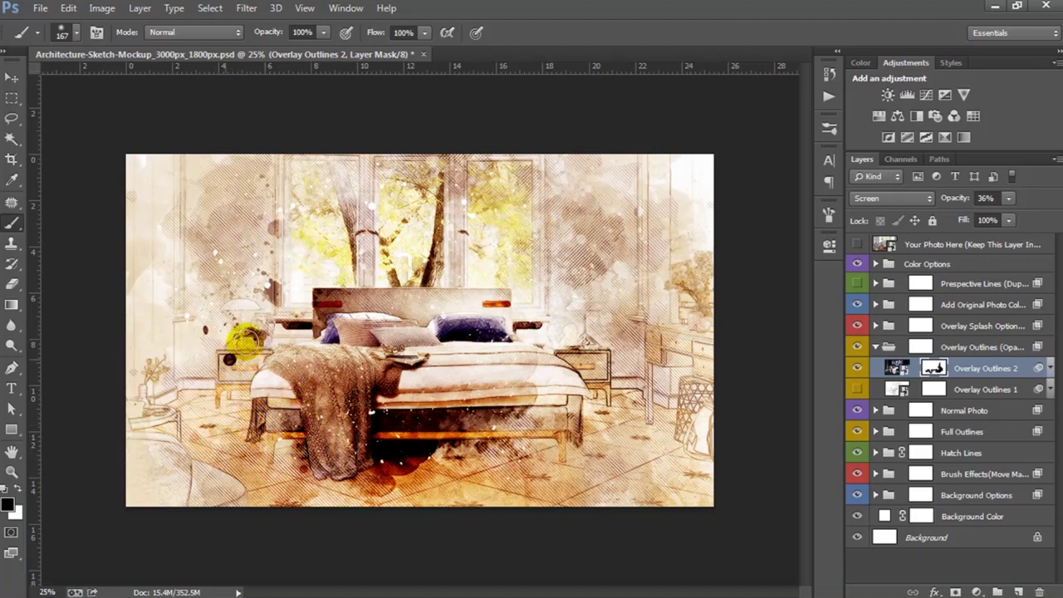
{"action": "left_click_drag", "start_coordinate": [242, 320], "coordinate": [261, 241]}
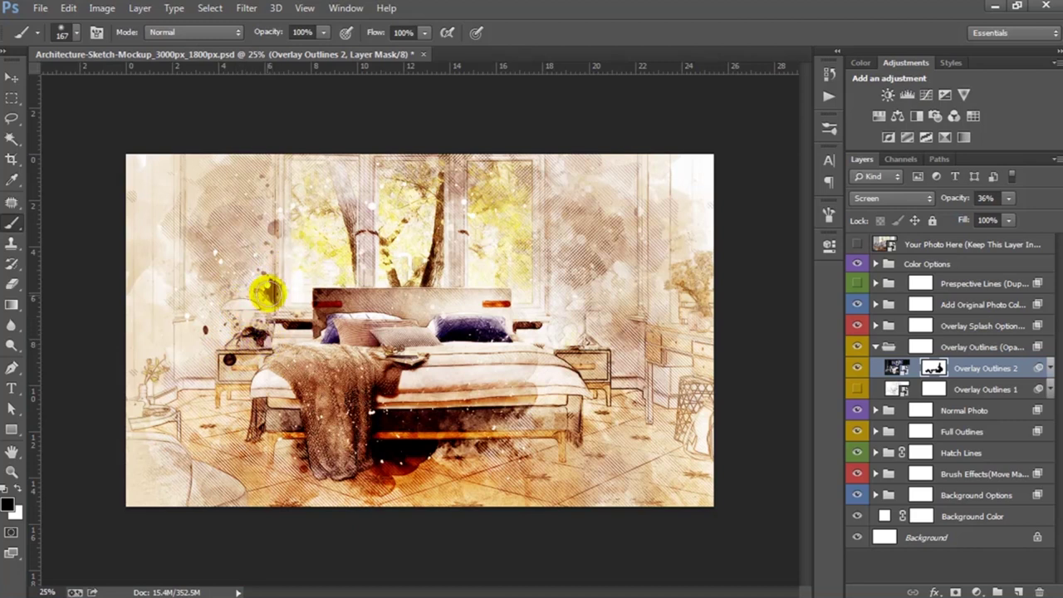
Enlarge the brush to 296 px, paint the mask over the window, and collapse Overlay Outlines
{"action": "right_click", "coordinate": [304, 278]}
{"action": "left_click_drag", "start_coordinate": [438, 297], "coordinate": [450, 296]}
{"action": "left_click", "coordinate": [930, 371]}
{"action": "mouse_move", "coordinate": [355, 281]}
{"action": "left_mouse_down"}
{"action": "mouse_move", "coordinate": [296, 214]}
{"action": "mouse_move", "coordinate": [423, 209]}
{"action": "mouse_move", "coordinate": [530, 176]}
{"action": "mouse_move", "coordinate": [669, 353]}
{"action": "mouse_move", "coordinate": [683, 288]}
{"action": "mouse_move", "coordinate": [512, 354]}
{"action": "left_mouse_up"}
{"action": "left_click", "coordinate": [966, 368]}
{"action": "left_click", "coordinate": [964, 349]}
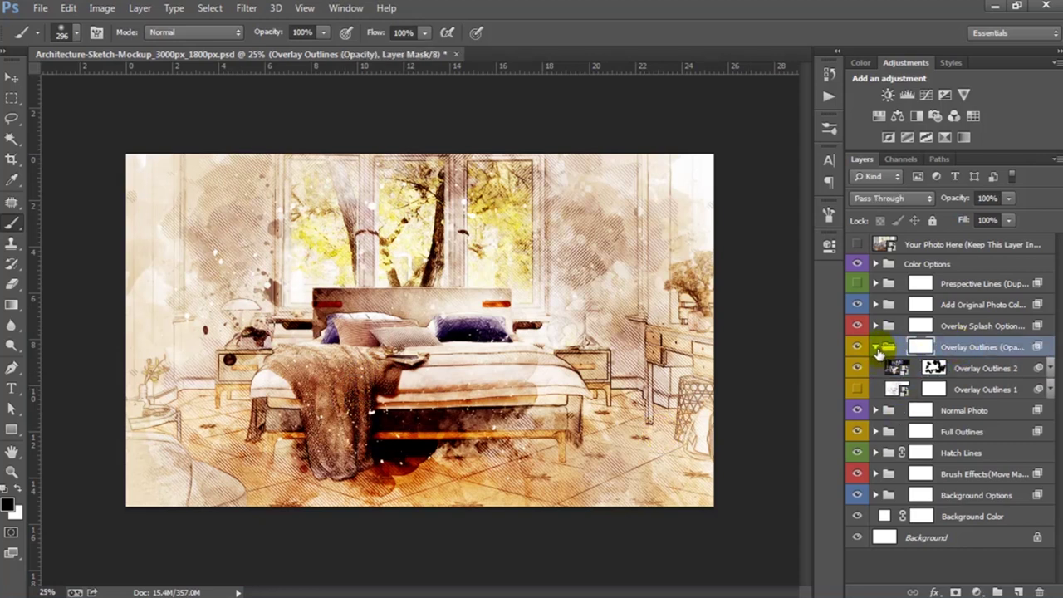
{"action": "left_click", "coordinate": [876, 348]}
Show the Splash 5 layer and move its mask to a new position
{"action": "left_click", "coordinate": [12, 77]}
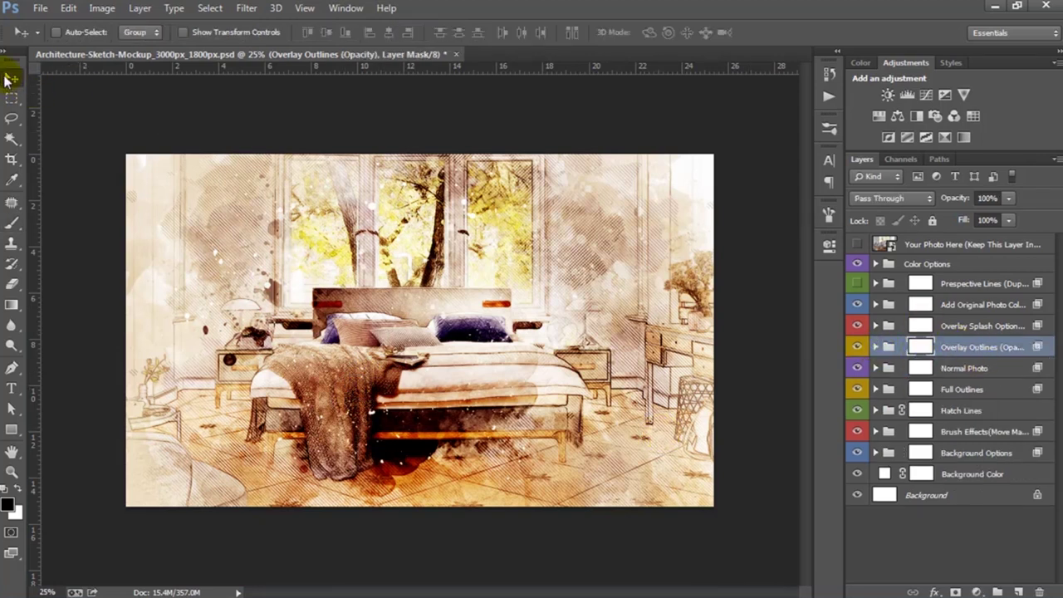
{"action": "left_click", "coordinate": [883, 327]}
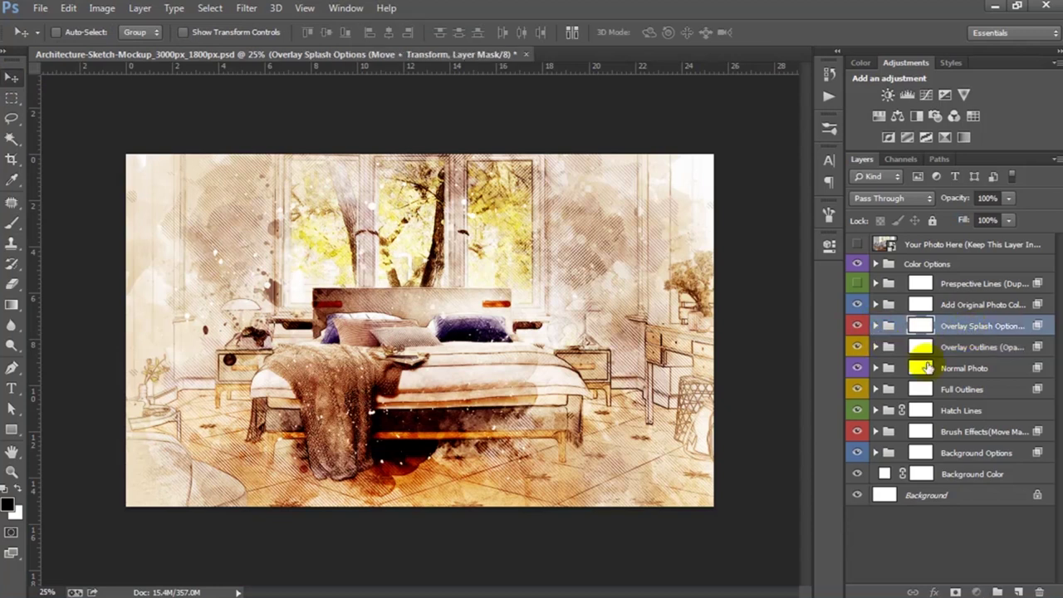
{"action": "scroll", "coordinate": [909, 407], "scroll_direction": "down", "scroll_amount": 1}
{"action": "left_click", "coordinate": [993, 452]}
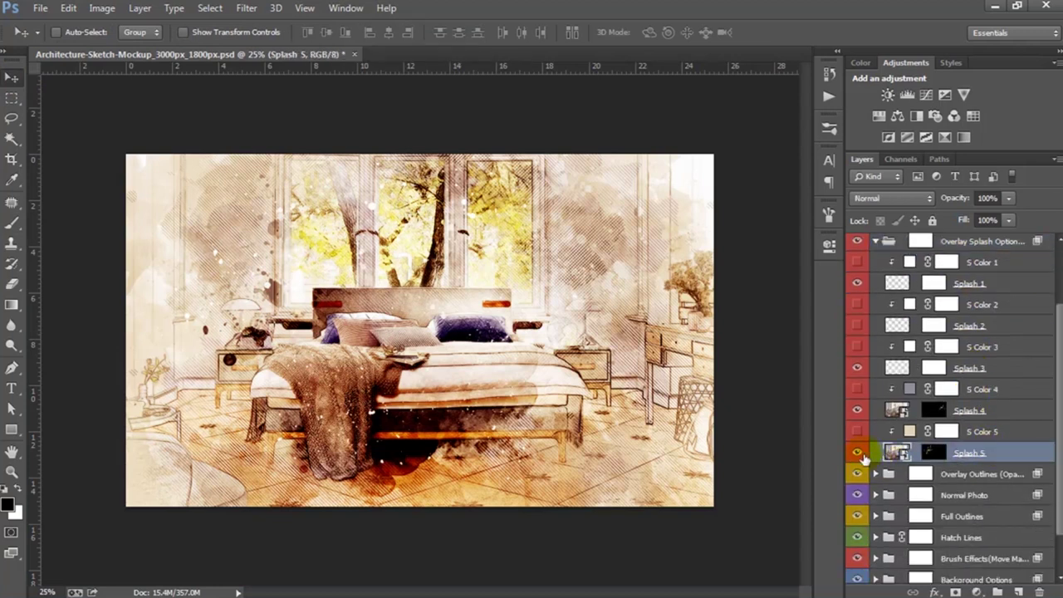
{"action": "left_click", "coordinate": [855, 455]}
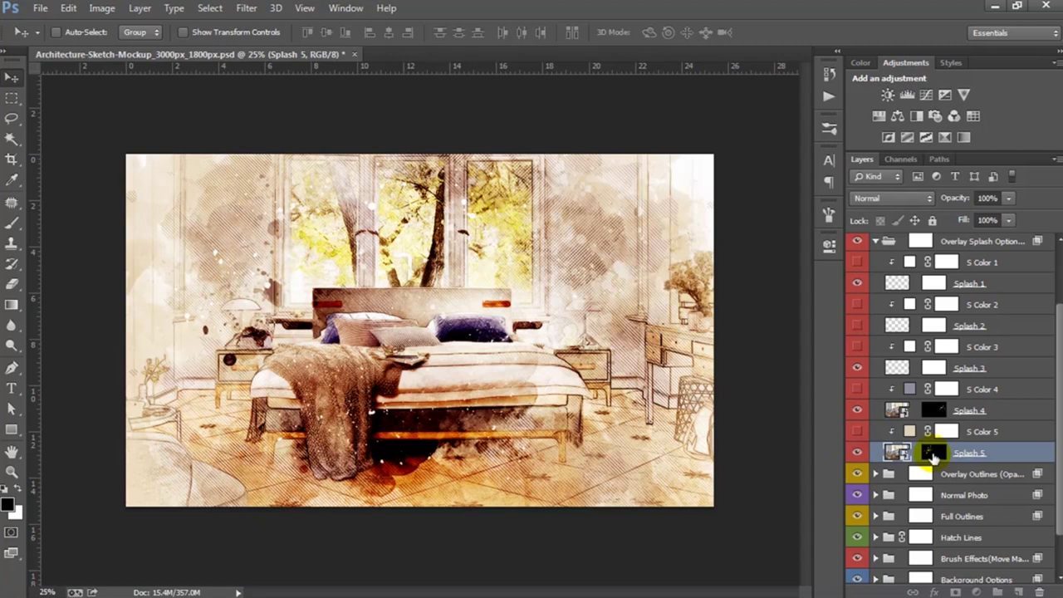
{"action": "left_click", "coordinate": [933, 454]}
{"action": "left_click_drag", "start_coordinate": [270, 269], "coordinate": [274, 395]}
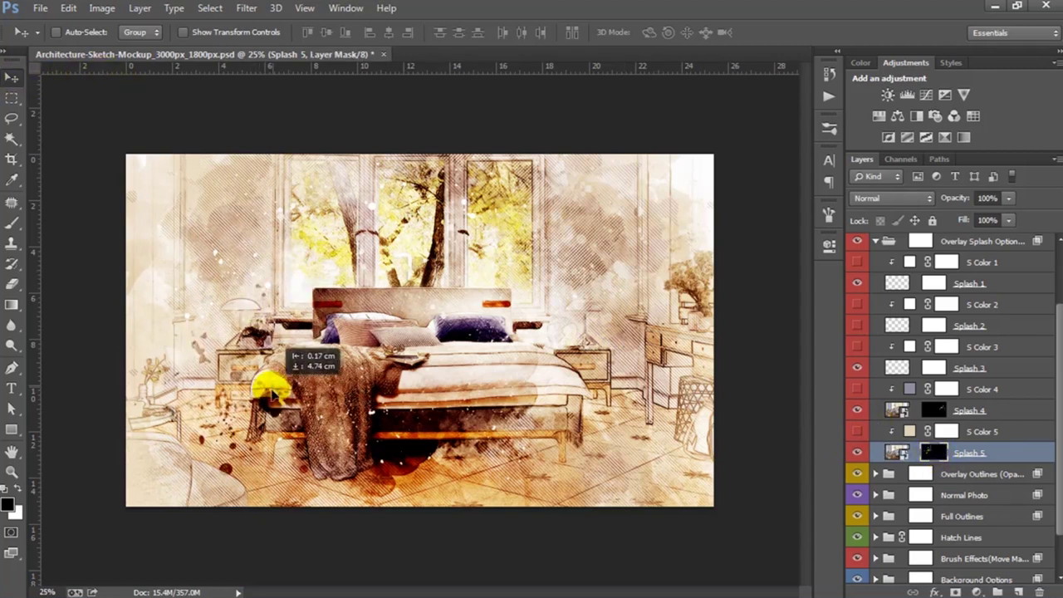
{"action": "left_click_drag", "start_coordinate": [271, 394], "coordinate": [273, 279]}
Rotate the Splash 5 mask about 100.5°, then show S Color 5 and open its fill colour
{"action": "key", "text": "ctrl+t"}
{"action": "left_click_drag", "start_coordinate": [450, 300], "coordinate": [233, 407]}
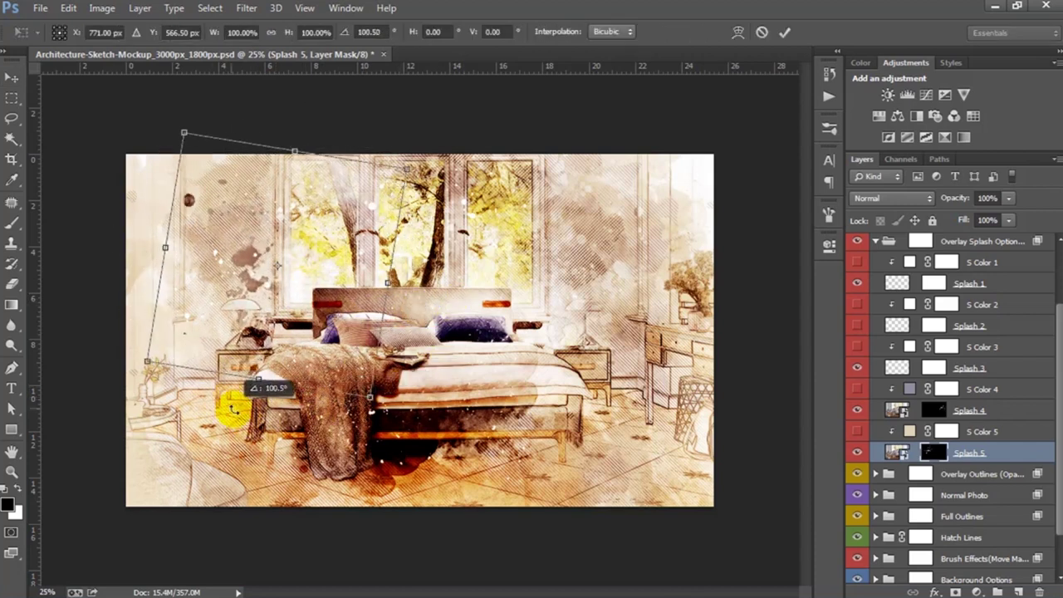
{"action": "key", "text": "Return"}
{"action": "left_click_drag", "start_coordinate": [278, 332], "coordinate": [283, 309]}
{"action": "left_click", "coordinate": [858, 432]}
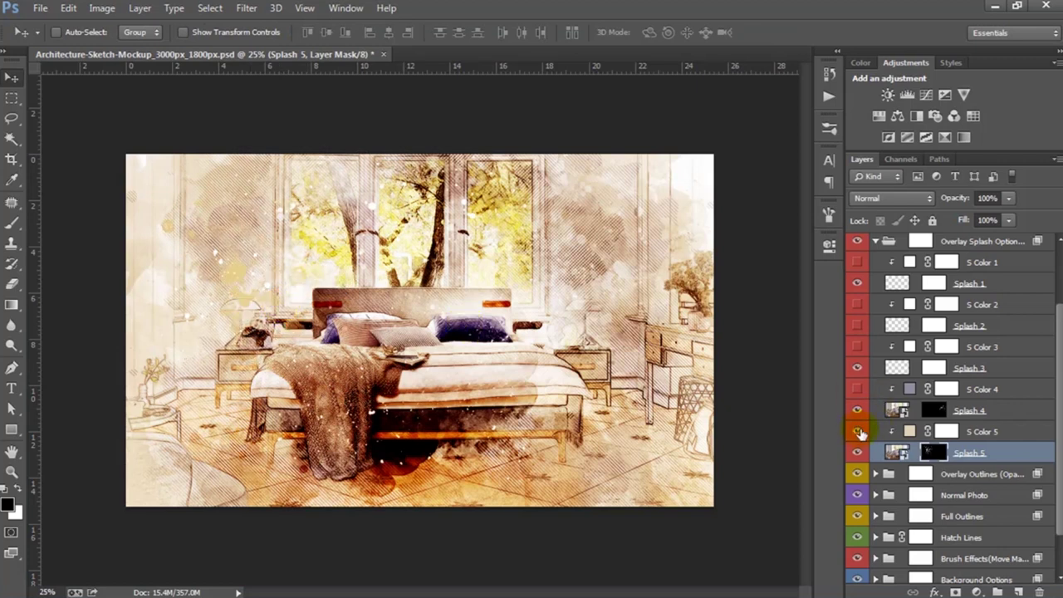
{"action": "double_click", "coordinate": [909, 432]}
Recolour S Color 5 a pale beige (ebdcc5) sampled from the wall
{"action": "left_click", "coordinate": [336, 238]}
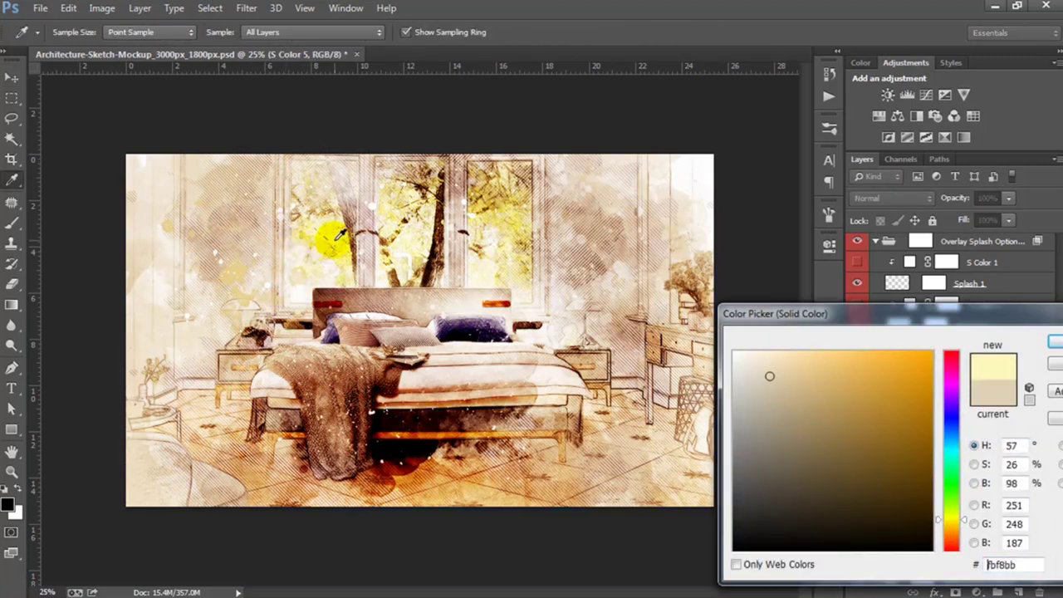
{"action": "left_click", "coordinate": [479, 320]}
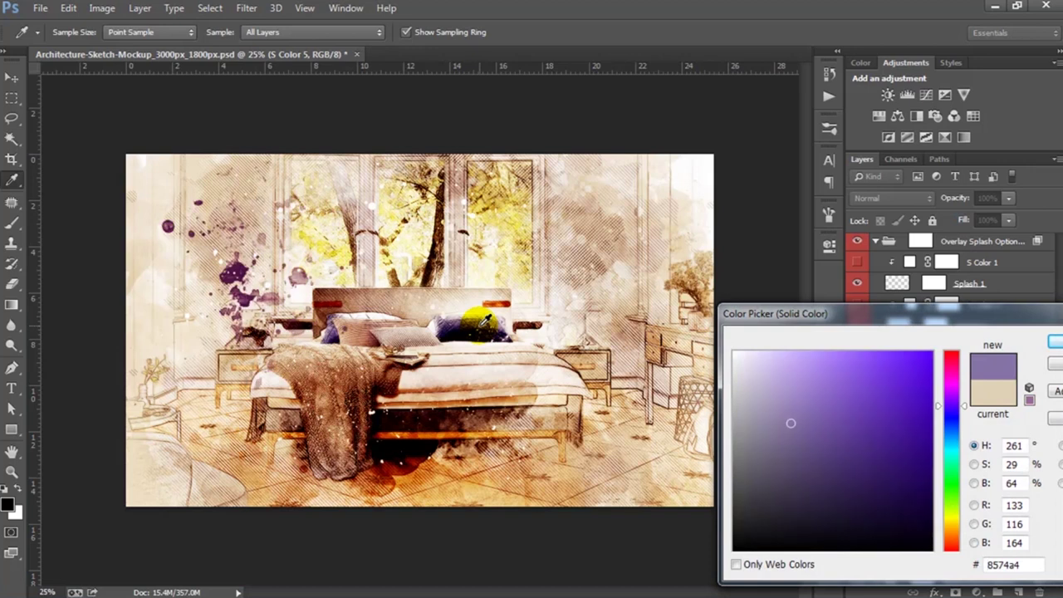
{"action": "left_click", "coordinate": [314, 351]}
{"action": "left_click", "coordinate": [257, 200]}
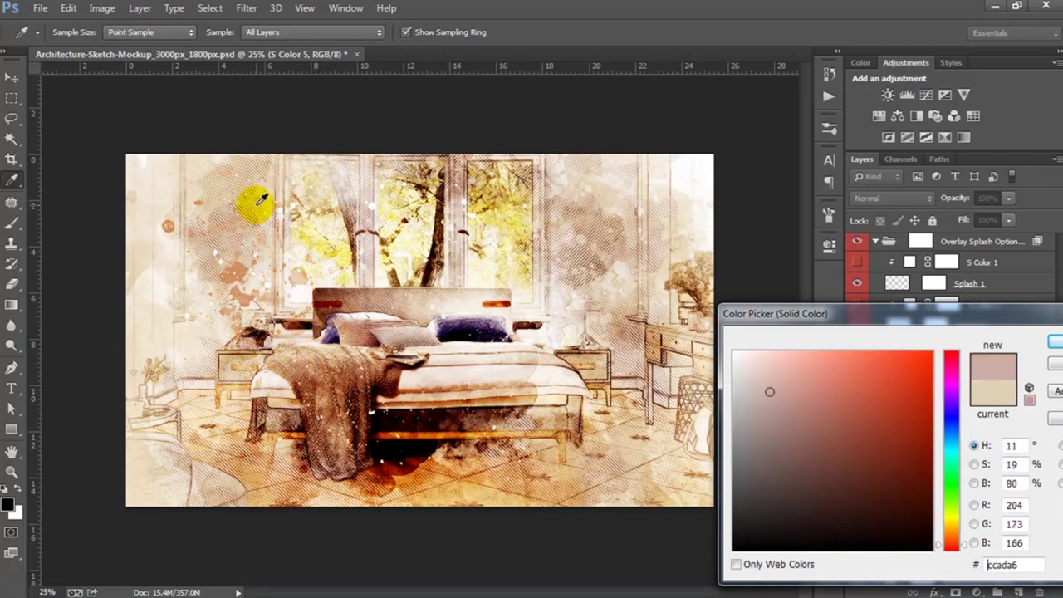
{"action": "left_click", "coordinate": [314, 221]}
{"action": "left_click", "coordinate": [259, 193]}
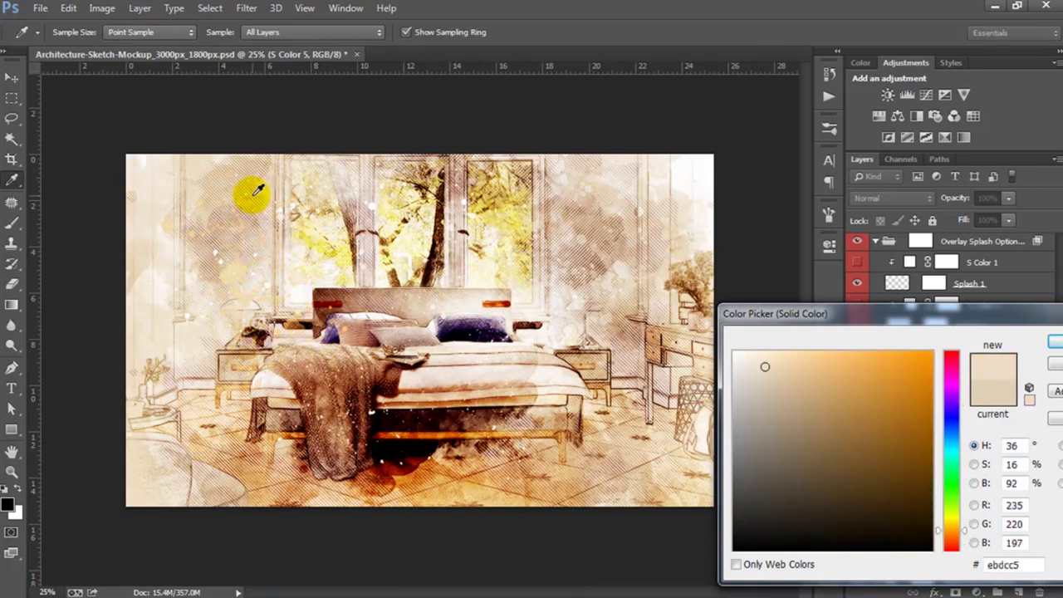
{"action": "left_click", "coordinate": [930, 325]}
{"action": "left_click", "coordinate": [1053, 340]}
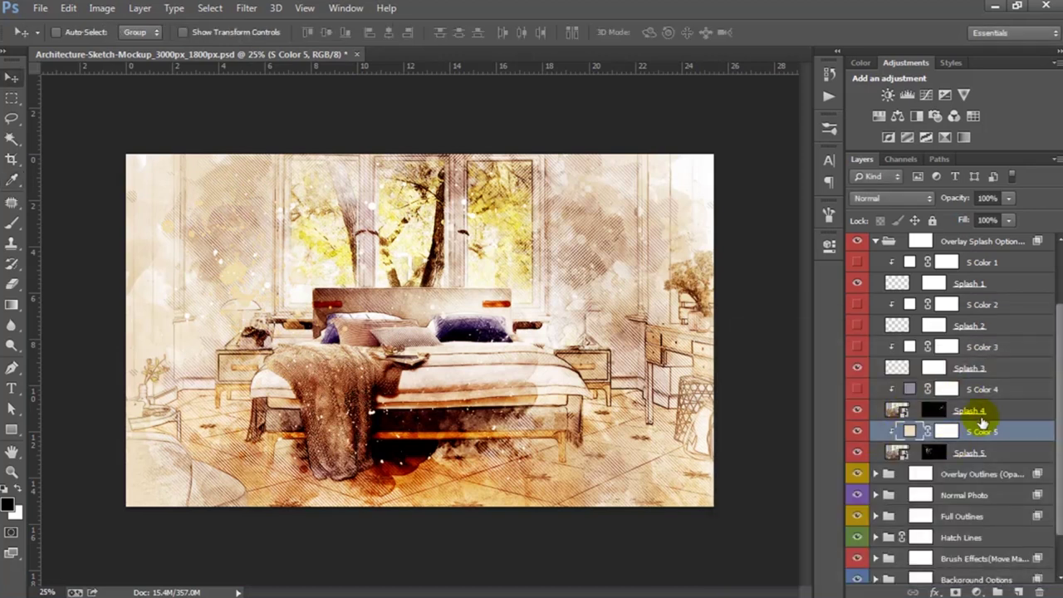
Move the Splash 4 mask down around the bed
{"action": "left_click", "coordinate": [969, 410]}
{"action": "left_click", "coordinate": [858, 410]}
{"action": "left_click", "coordinate": [933, 410]}
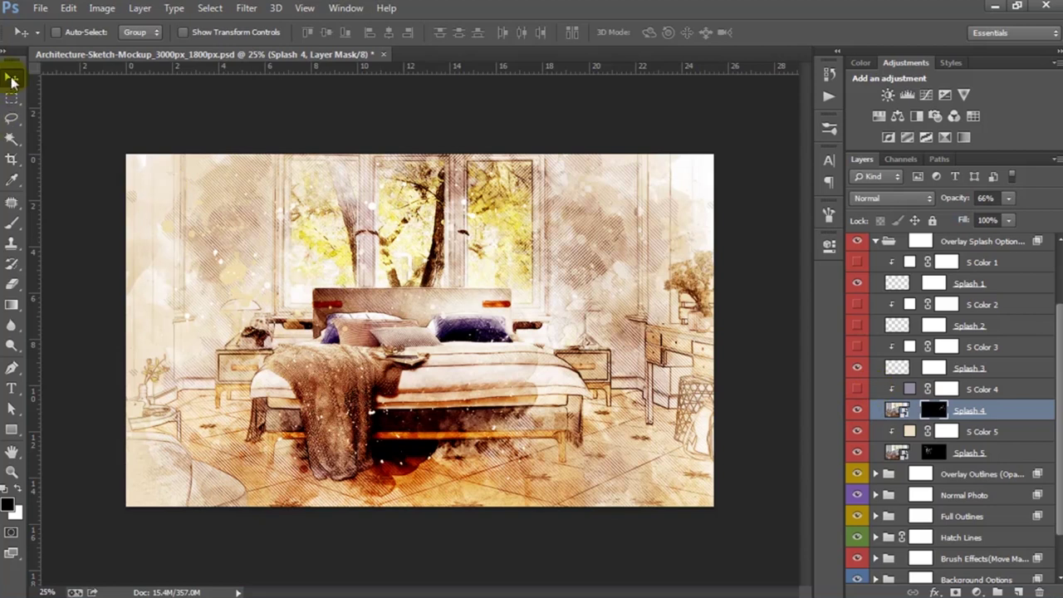
{"action": "left_click_drag", "start_coordinate": [533, 337], "coordinate": [532, 444]}
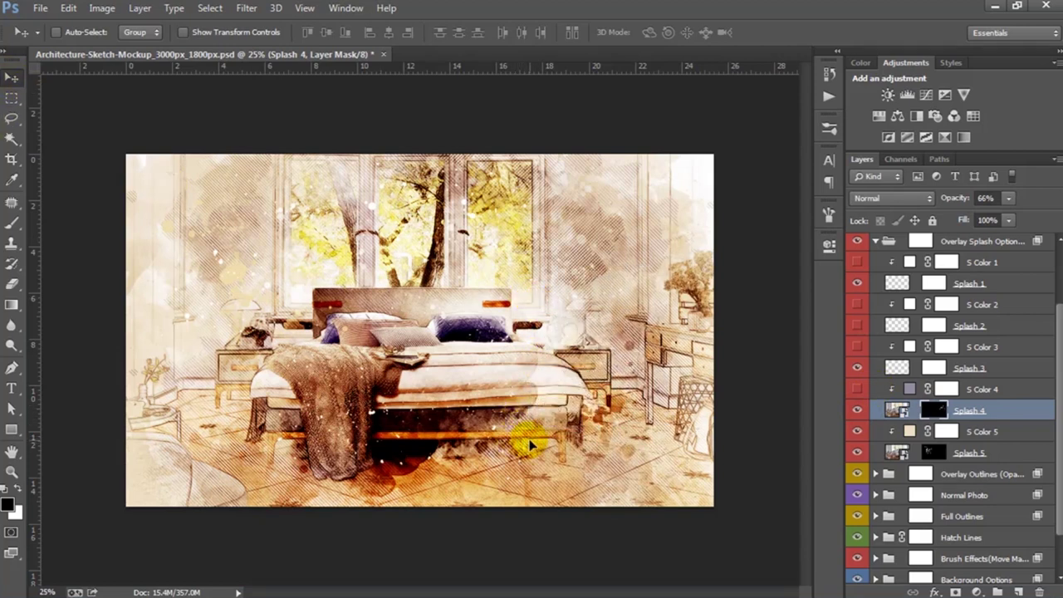
Turn on S Color 4 in greyish purple aa95a4 and show Splash 3
{"action": "left_click", "coordinate": [858, 390]}
{"action": "left_click", "coordinate": [501, 227]}
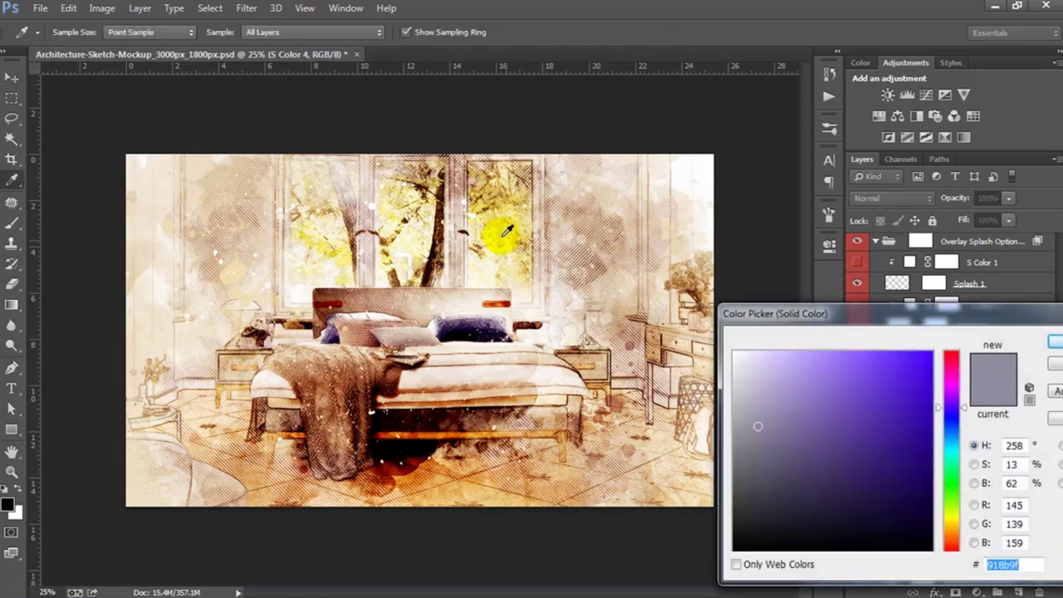
{"action": "left_click", "coordinate": [507, 326]}
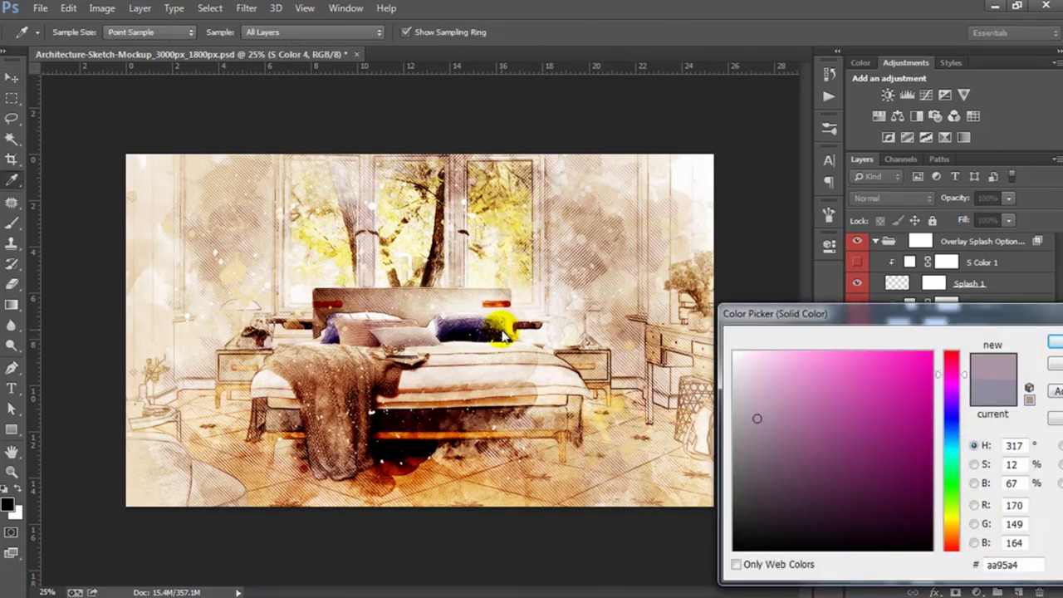
{"action": "left_click", "coordinate": [1053, 341]}
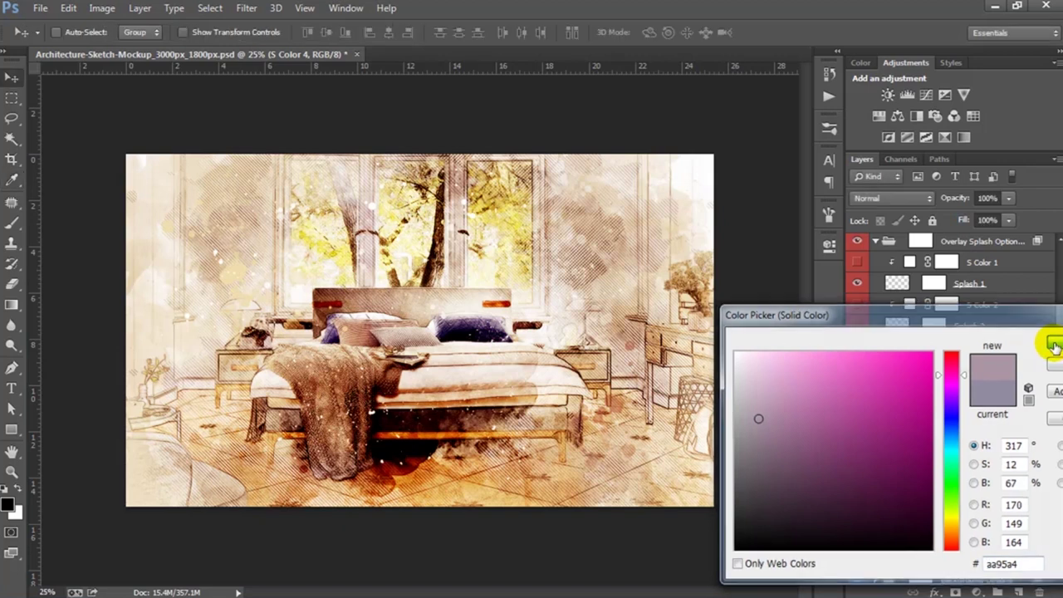
{"action": "left_click", "coordinate": [980, 413]}
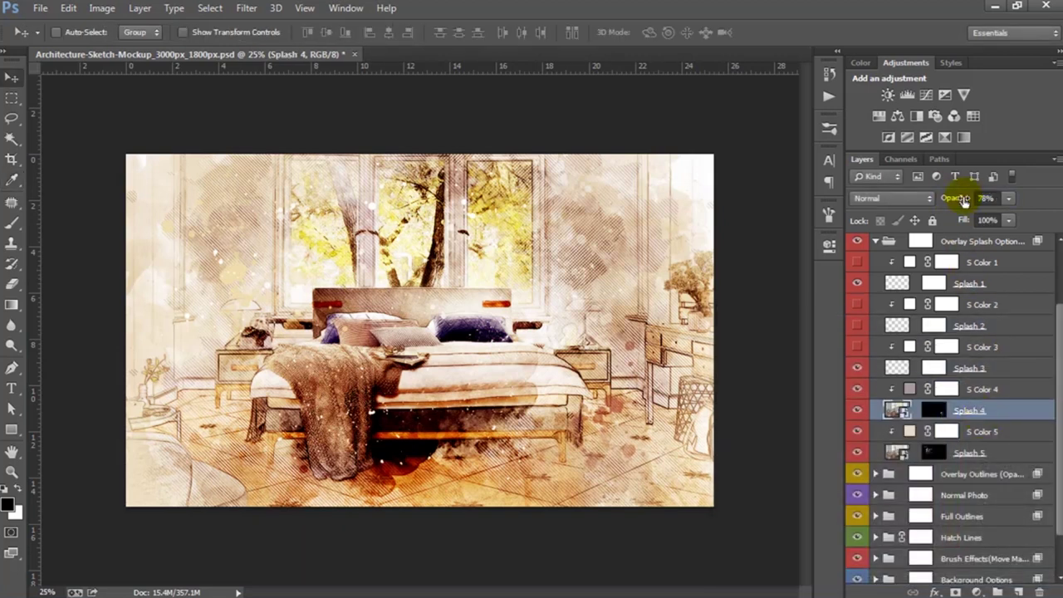
{"action": "left_click", "coordinate": [967, 368]}
{"action": "left_click", "coordinate": [858, 370]}
Move the Splash 3 splash and scale it down to about 86%
{"action": "mouse_move", "coordinate": [463, 290]}
{"action": "left_mouse_down"}
{"action": "mouse_move", "coordinate": [452, 390]}
{"action": "mouse_move", "coordinate": [463, 368]}
{"action": "left_mouse_up"}
{"action": "key", "text": "ctrl+t"}
{"action": "left_click_drag", "start_coordinate": [573, 187], "coordinate": [546, 208]}
{"action": "left_click_drag", "start_coordinate": [494, 339], "coordinate": [572, 361]}
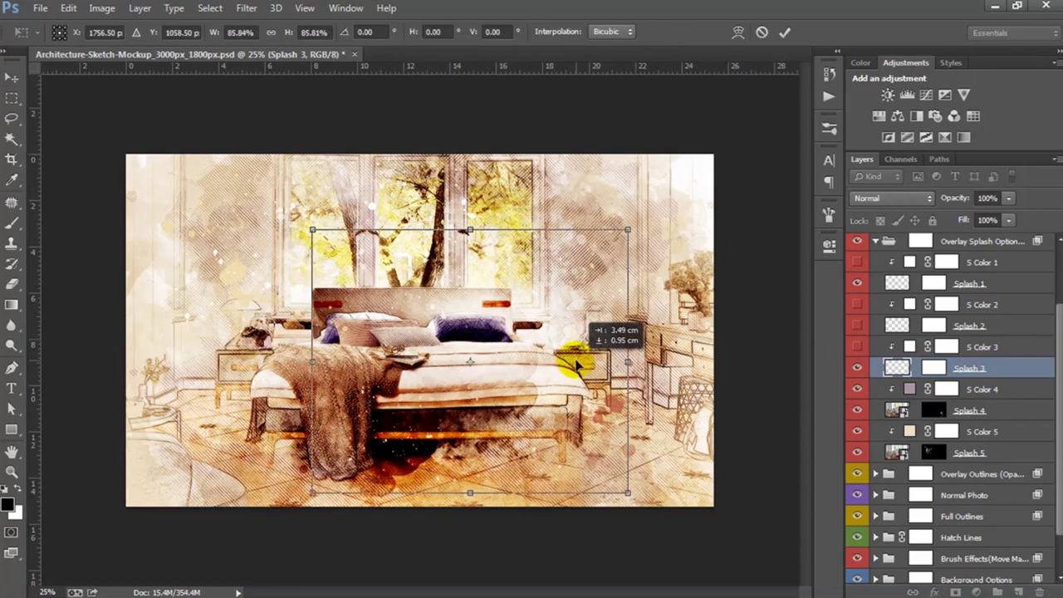
{"action": "key", "text": "Return"}
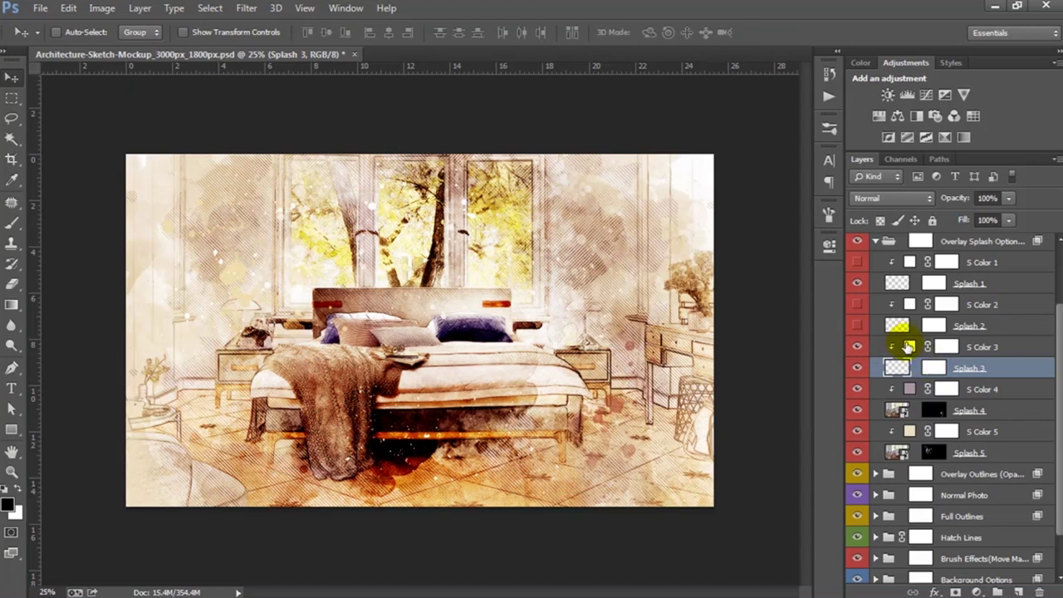
Try colours for S Color 3, settle on white, then hide S Color 3
{"action": "double_click", "coordinate": [909, 346]}
{"action": "left_click_drag", "start_coordinate": [861, 349], "coordinate": [824, 390]}
{"action": "left_click_drag", "start_coordinate": [487, 351], "coordinate": [486, 326]}
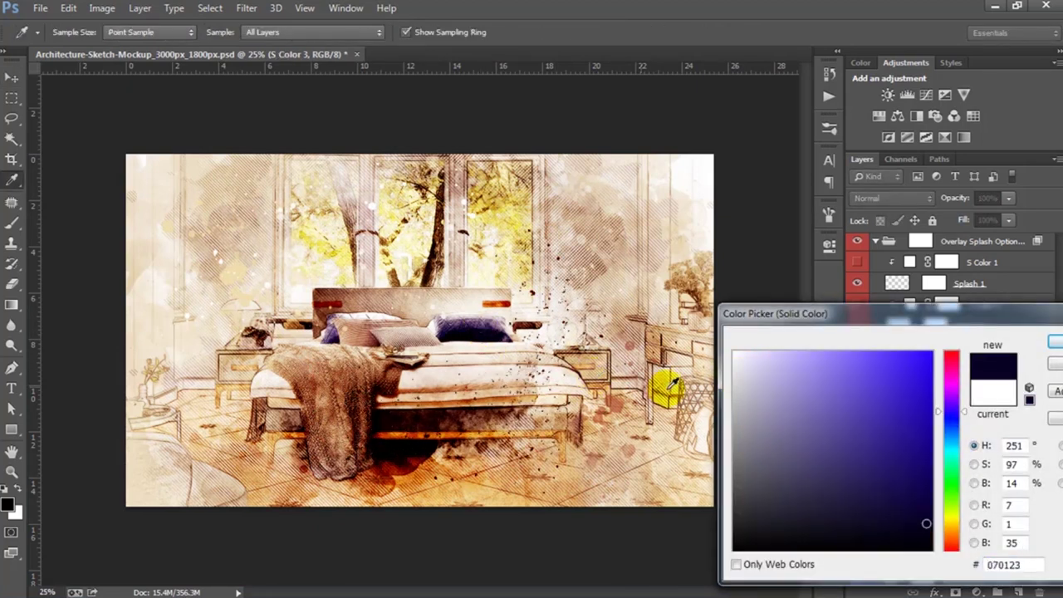
{"action": "left_click", "coordinate": [734, 351]}
{"action": "key", "text": "Return"}
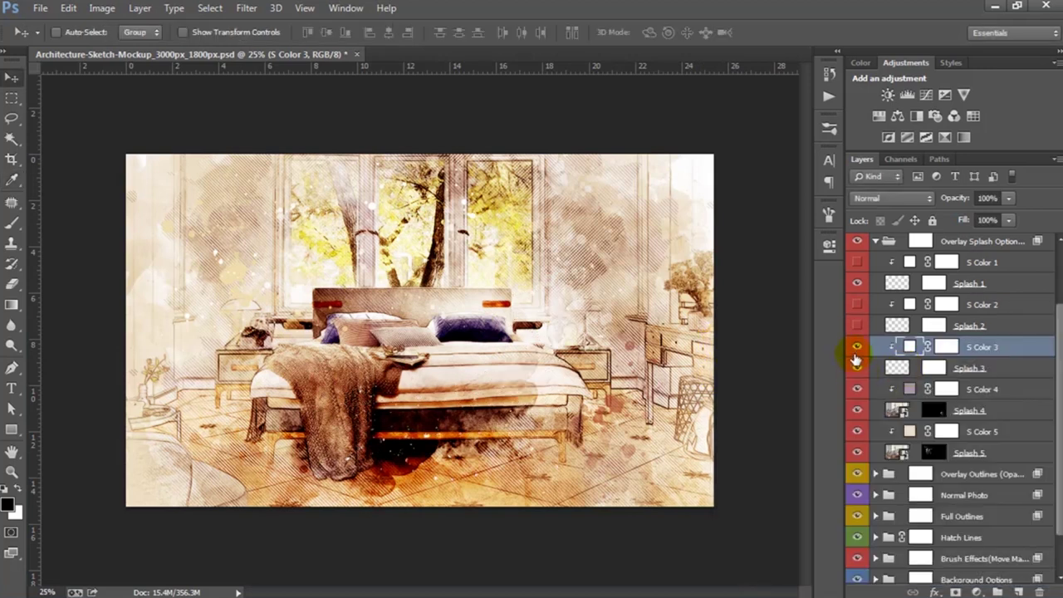
{"action": "left_click", "coordinate": [856, 353]}
Shift the Splash 2 splash up and left over the bedroom
{"action": "left_click", "coordinate": [869, 328]}
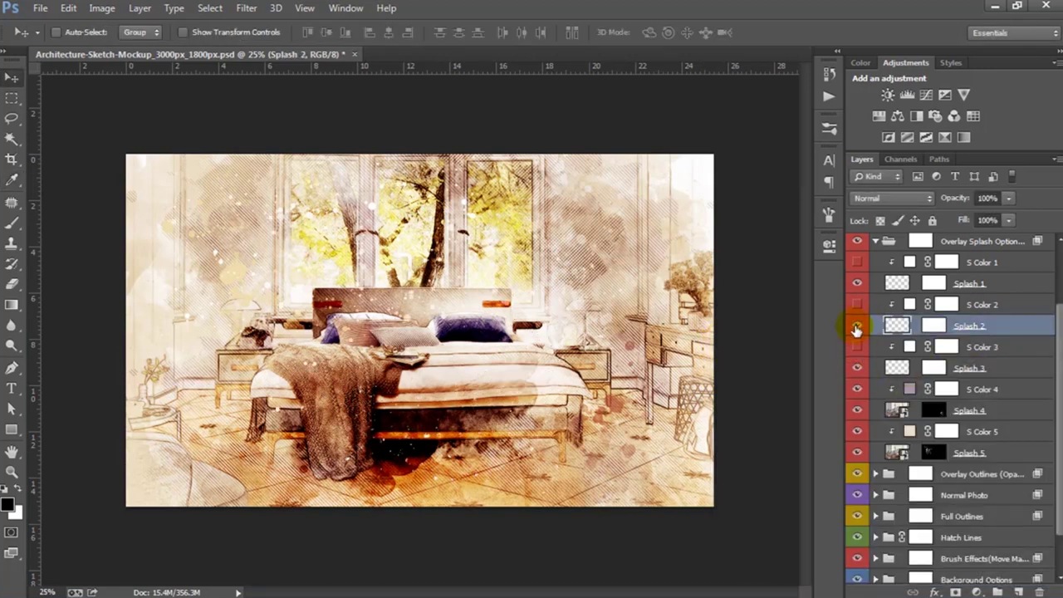
{"action": "left_click_drag", "start_coordinate": [423, 318], "coordinate": [343, 291]}
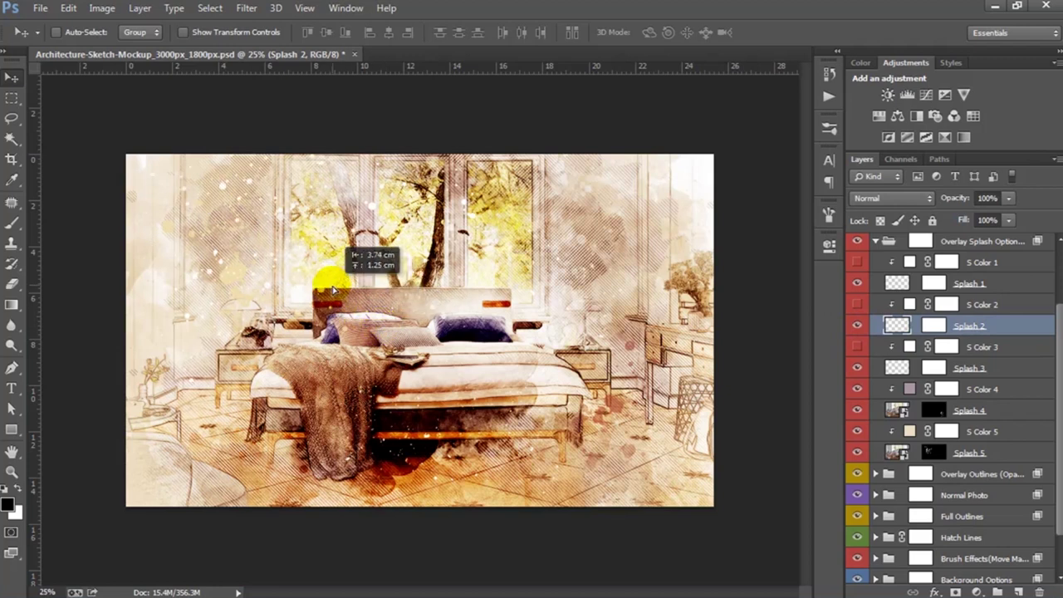
{"action": "scroll", "coordinate": [936, 351], "scroll_direction": "up", "scroll_amount": 1}
{"action": "scroll", "coordinate": [985, 360], "scroll_direction": "up", "scroll_amount": 1}
{"action": "scroll", "coordinate": [977, 349], "scroll_direction": "up", "scroll_amount": 1}
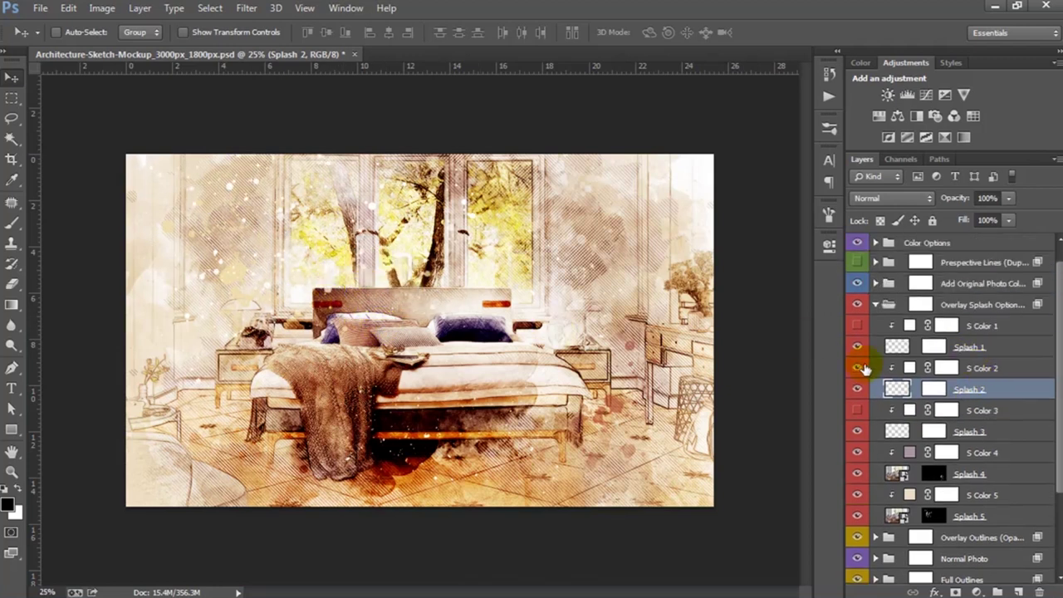
Set S Color 2 to a pale cream sampled from the image
{"action": "double_click", "coordinate": [911, 372]}
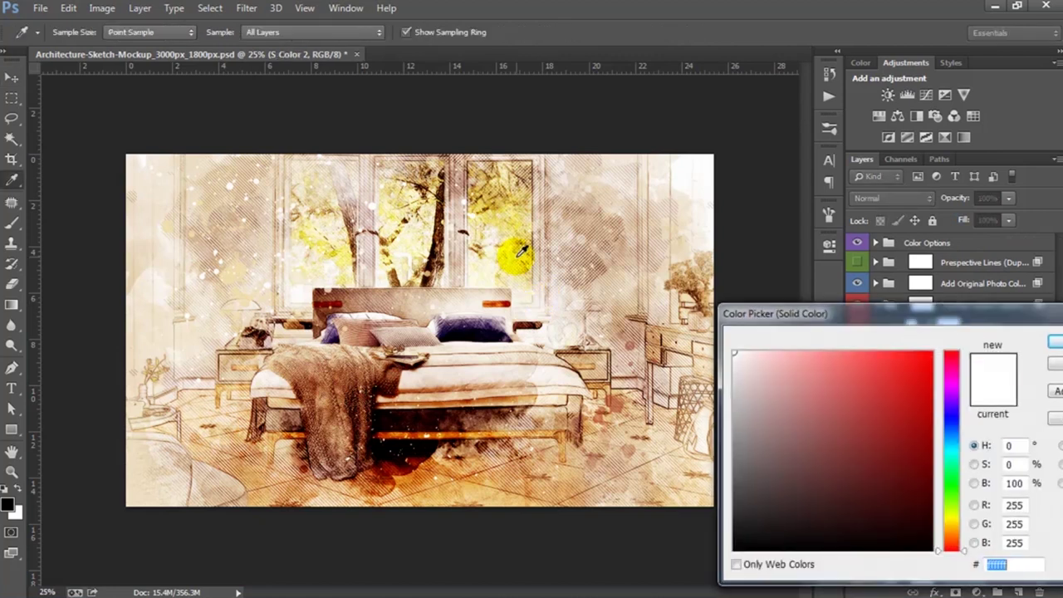
{"action": "left_click", "coordinate": [543, 303]}
{"action": "left_click", "coordinate": [1053, 342]}
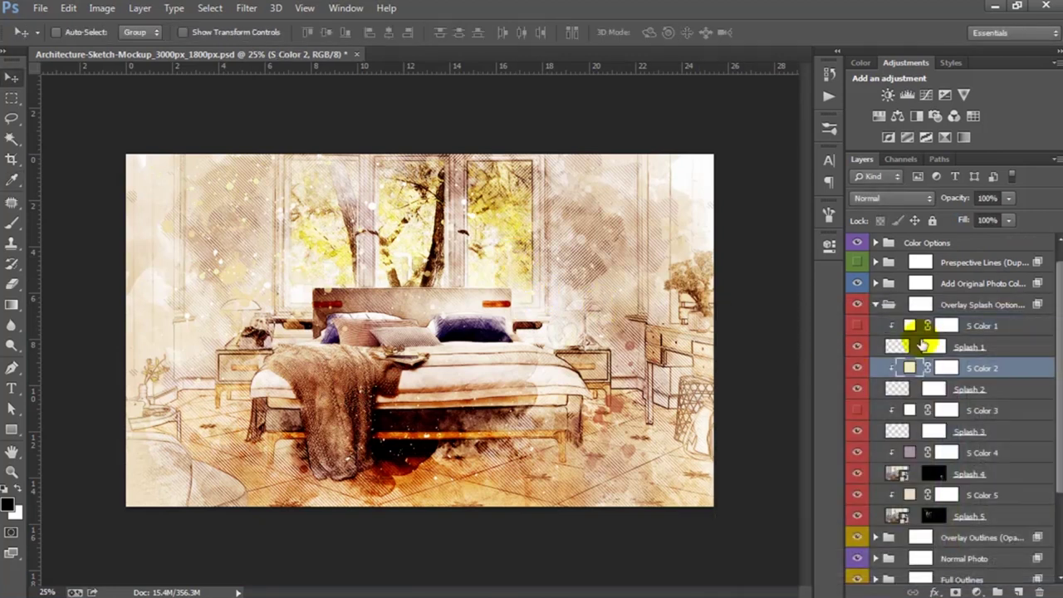
Reposition the Splash 1 splash up and to the left
{"action": "left_click", "coordinate": [897, 347]}
{"action": "left_click", "coordinate": [897, 349]}
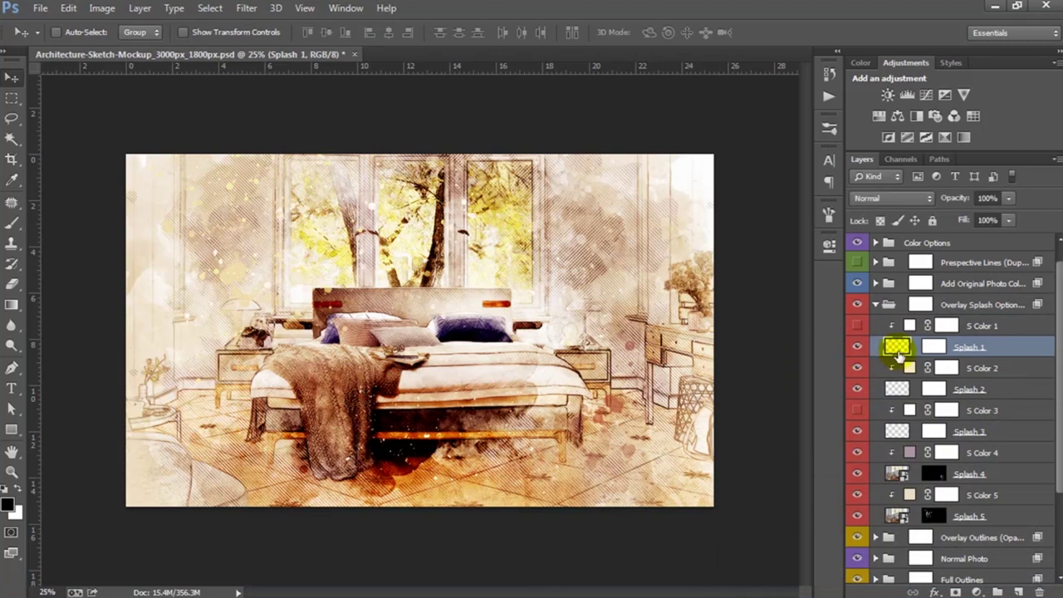
{"action": "left_click_drag", "start_coordinate": [427, 235], "coordinate": [577, 303]}
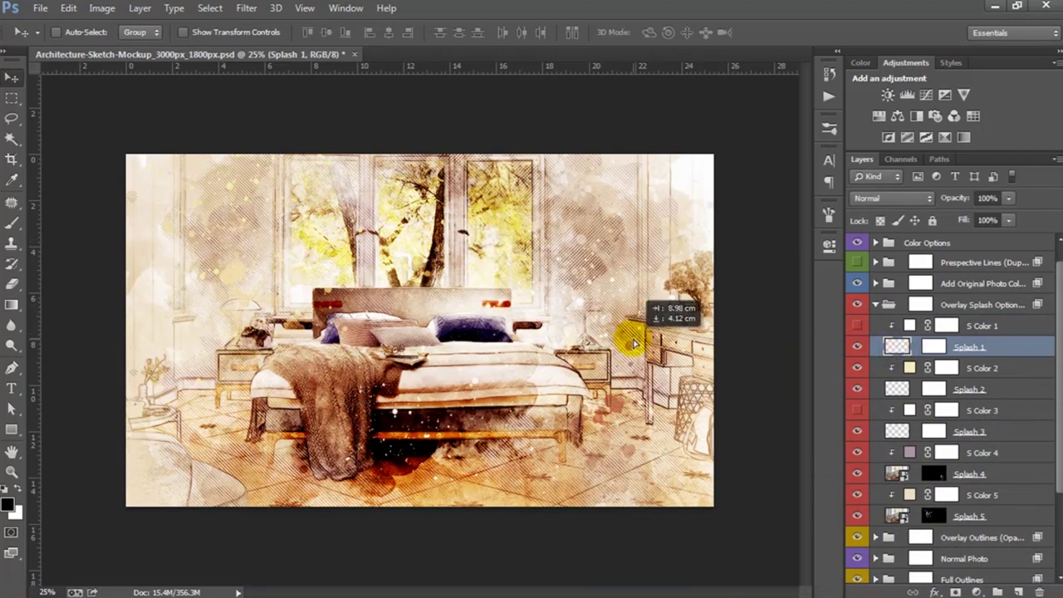
{"action": "left_click_drag", "start_coordinate": [577, 304], "coordinate": [504, 218]}
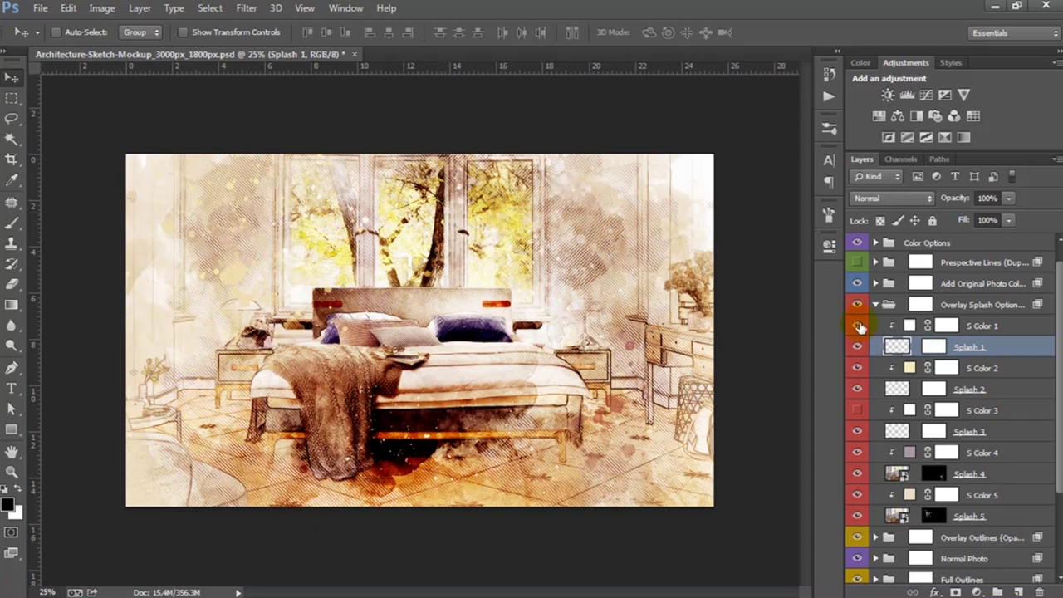
Give S Color 1 a light peach fill, e2af8a
{"action": "double_click", "coordinate": [908, 325]}
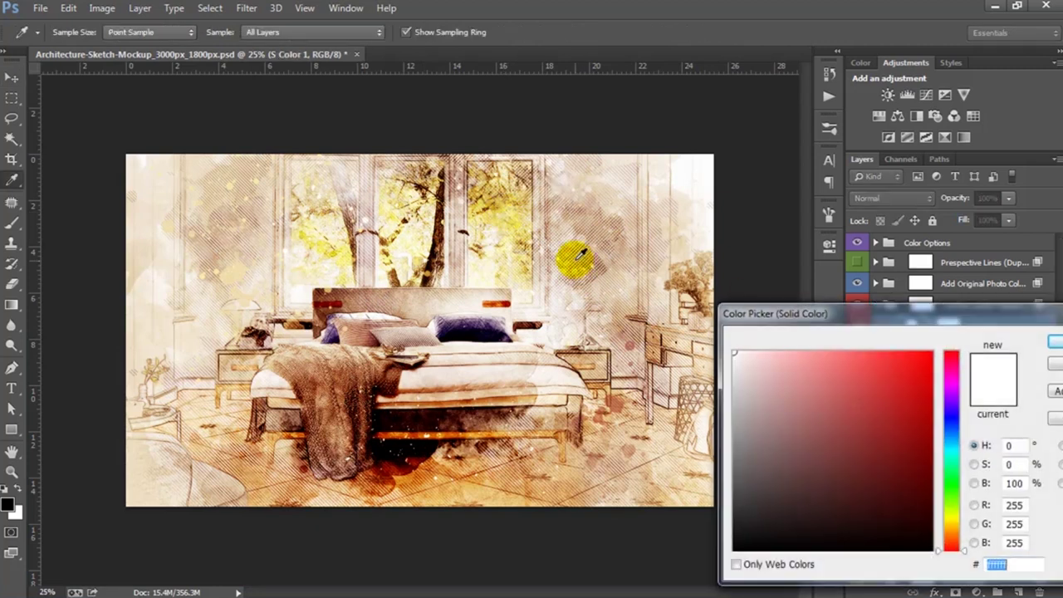
{"action": "left_click", "coordinate": [499, 302]}
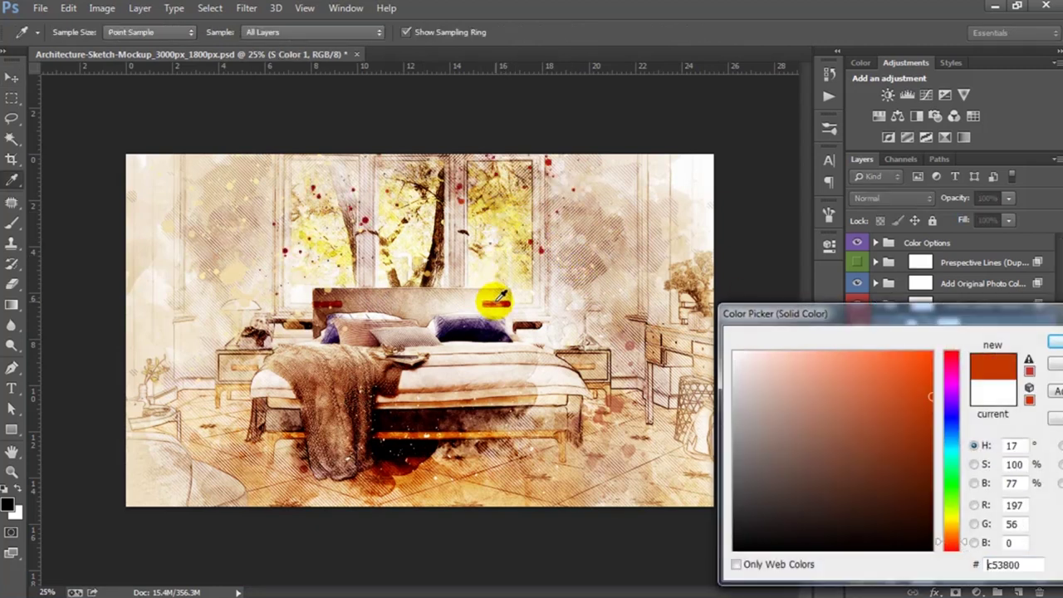
{"action": "left_click", "coordinate": [576, 257]}
{"action": "left_click", "coordinate": [610, 274]}
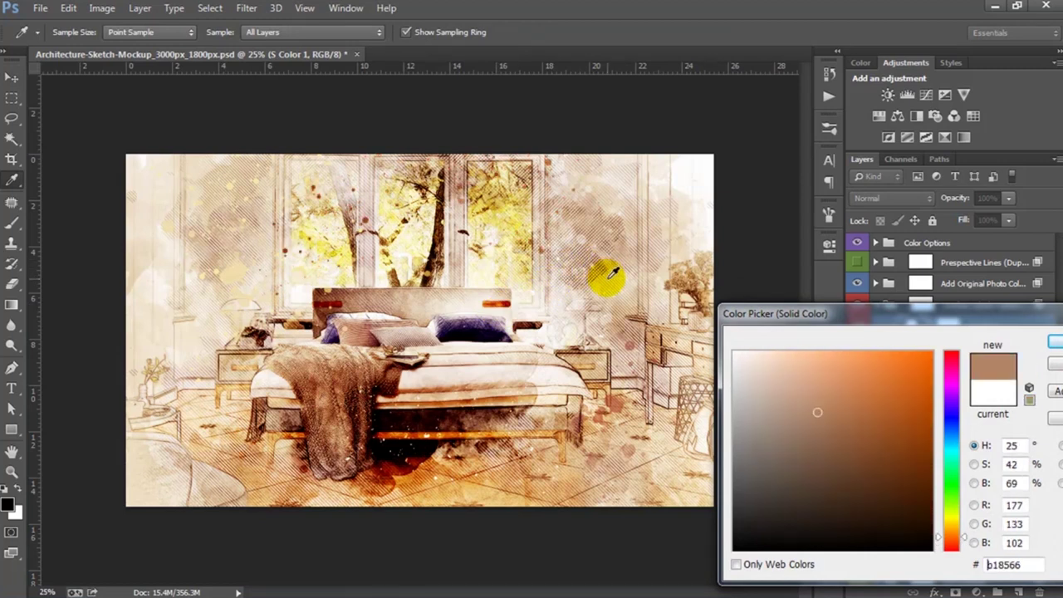
{"action": "left_click", "coordinate": [810, 374]}
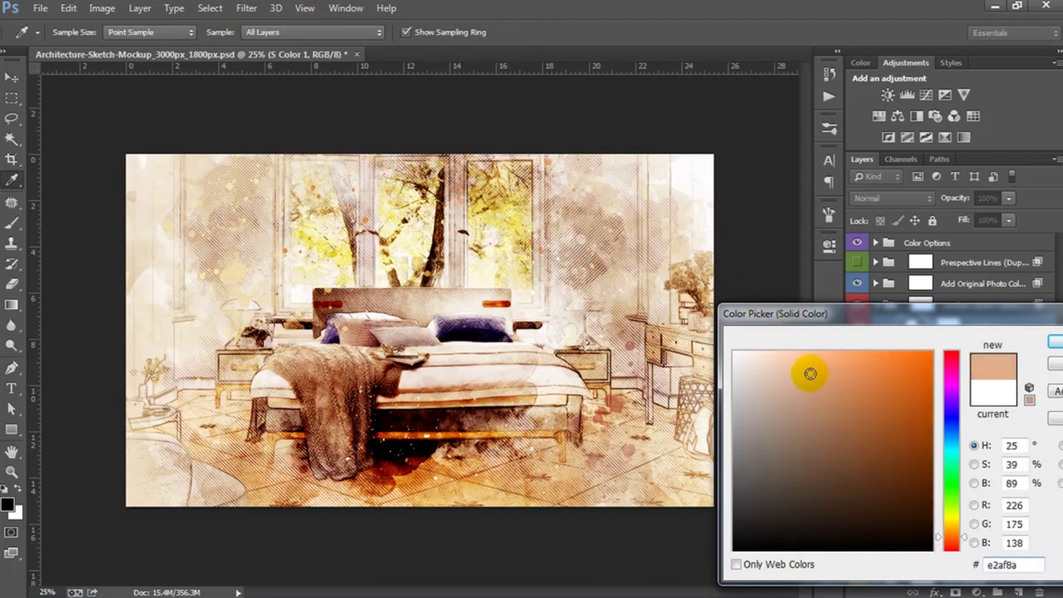
{"action": "key", "text": "Return"}
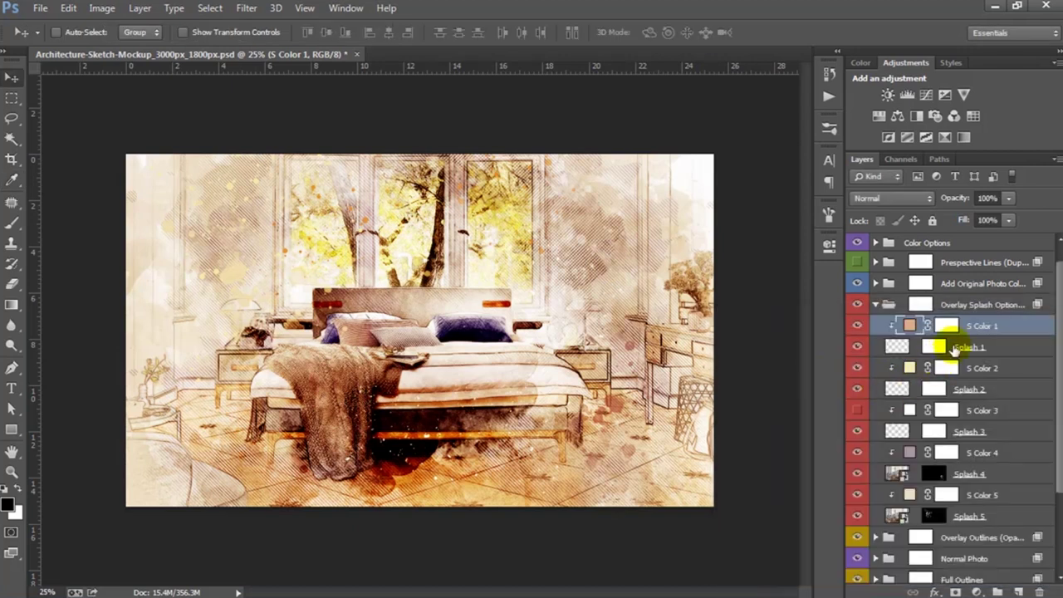
{"action": "left_click", "coordinate": [945, 347]}
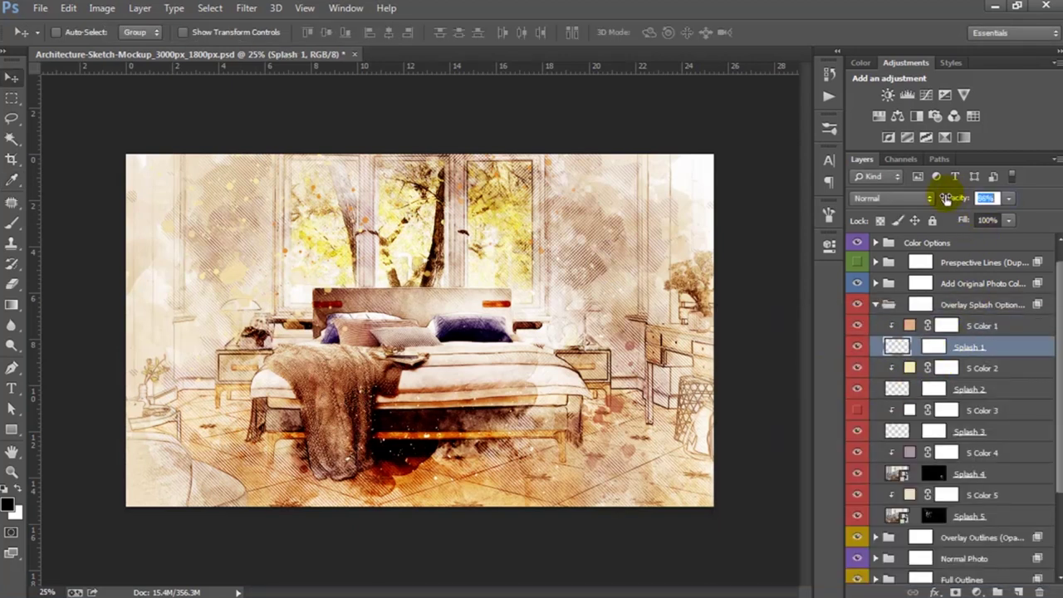
Collapse Overlay Splash Options and expand the Add Original Photo Color Tone group
{"action": "left_click", "coordinate": [963, 307]}
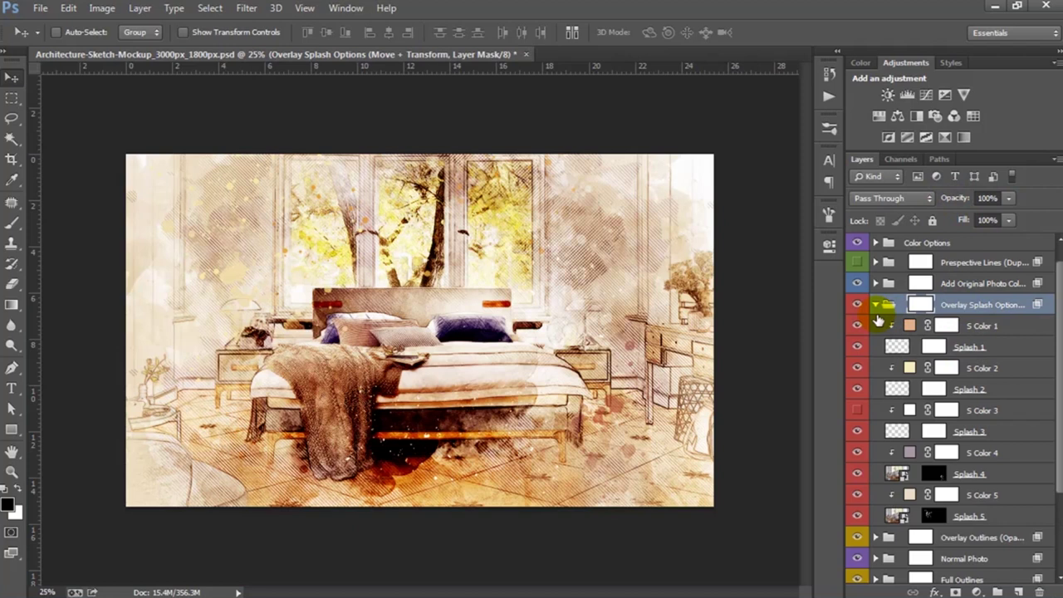
{"action": "left_click", "coordinate": [876, 304]}
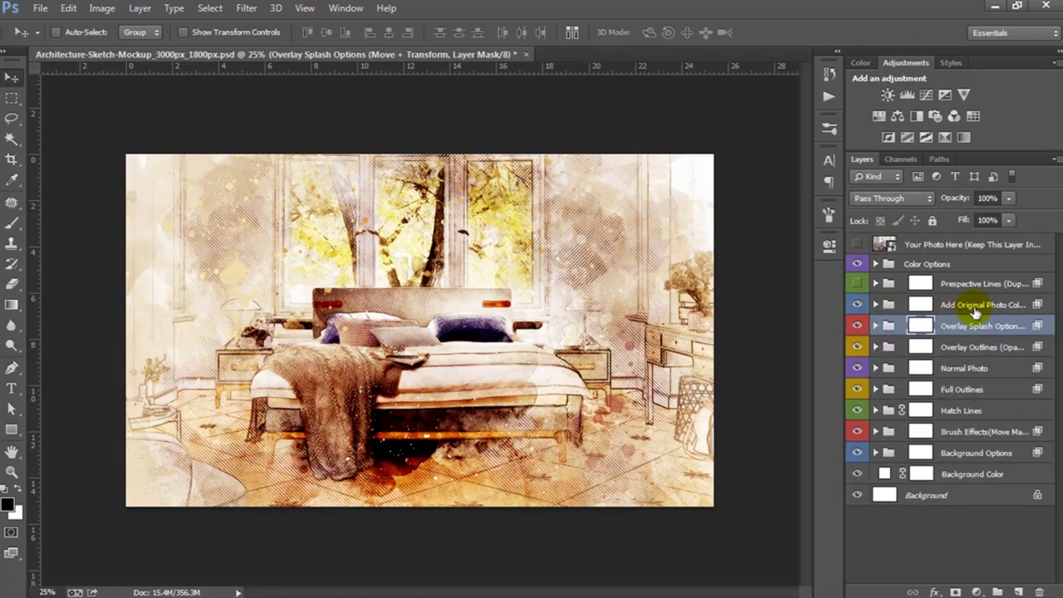
{"action": "left_click", "coordinate": [973, 308]}
{"action": "left_click", "coordinate": [875, 304]}
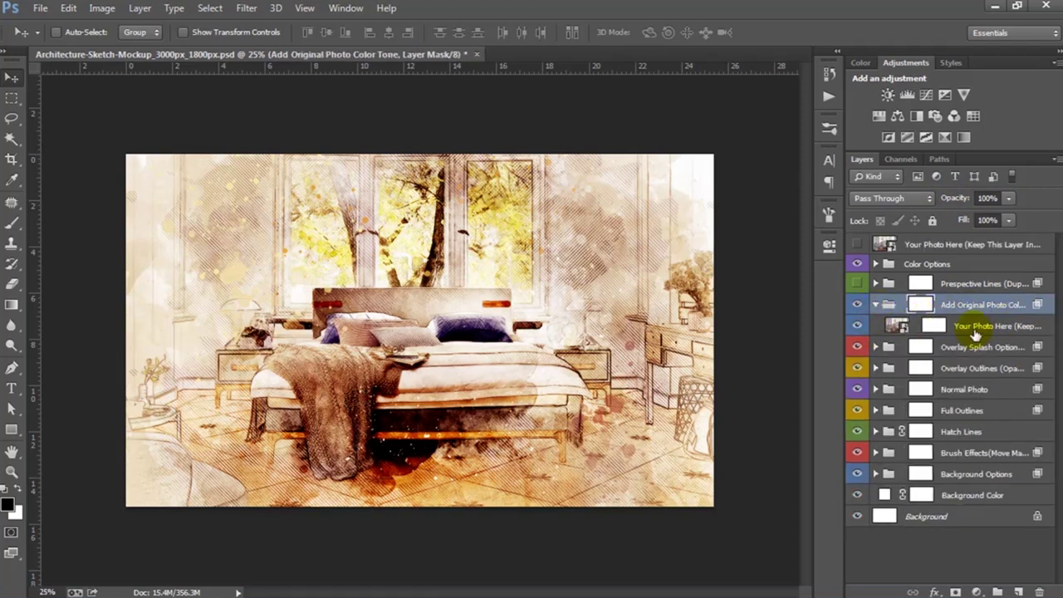
Set the colour-tone photo layer to 30% opacity, comparing with it on and off
{"action": "left_click", "coordinate": [988, 330]}
{"action": "left_click", "coordinate": [858, 328]}
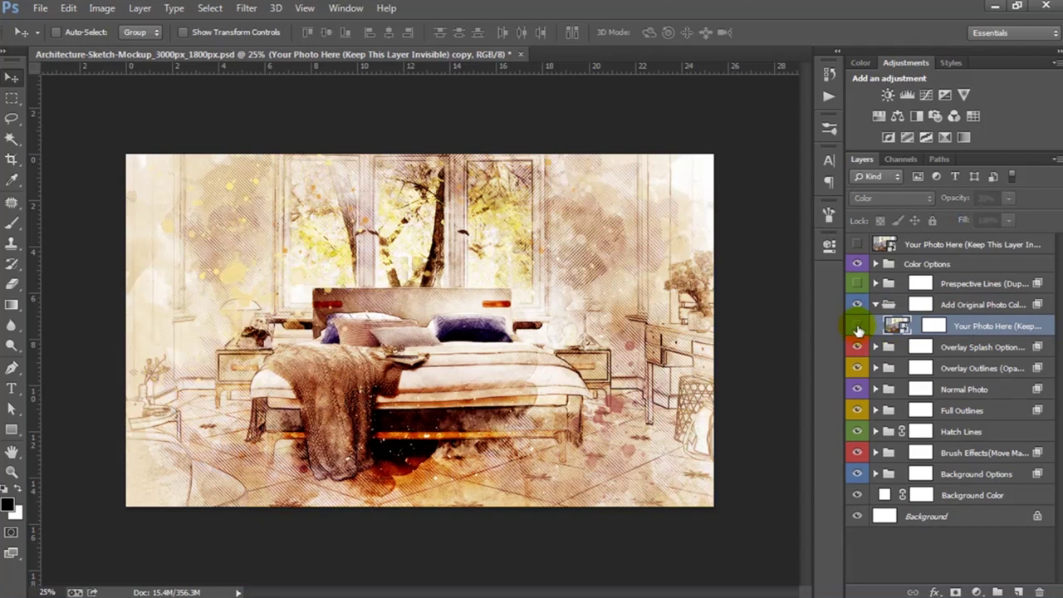
{"action": "left_click", "coordinate": [858, 327]}
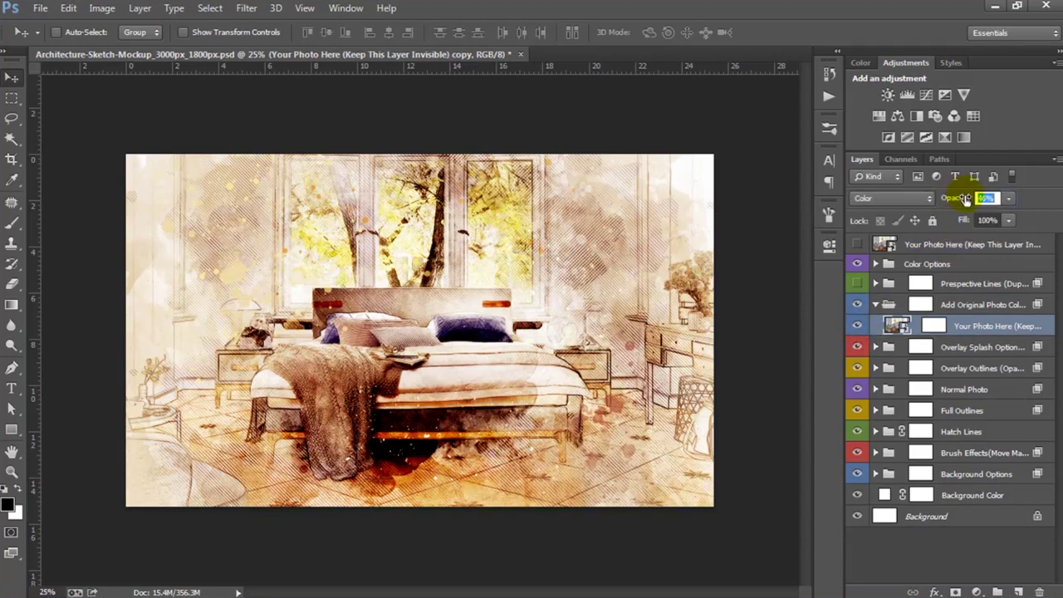
{"action": "type", "text": "100"}
{"action": "key", "text": "Return"}
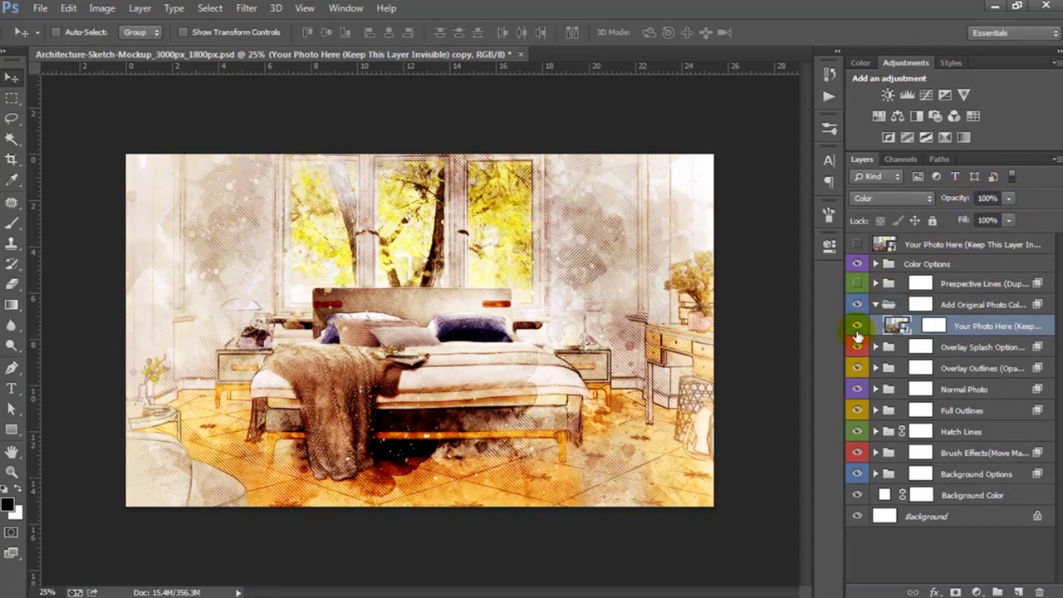
{"action": "left_click", "coordinate": [858, 327]}
{"action": "left_click", "coordinate": [858, 328]}
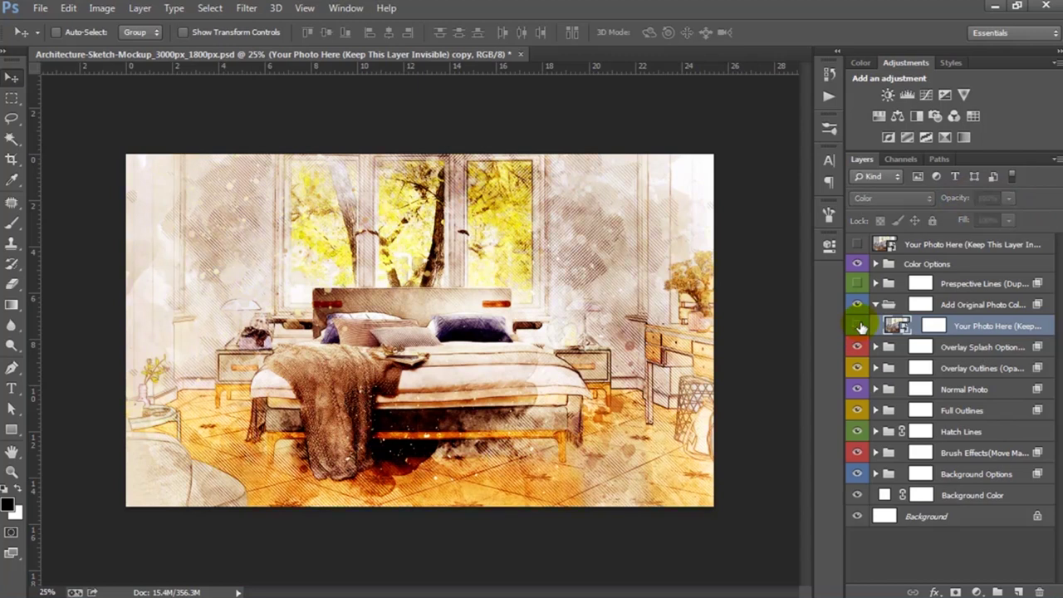
{"action": "left_click", "coordinate": [858, 327]}
{"action": "left_click", "coordinate": [858, 327]}
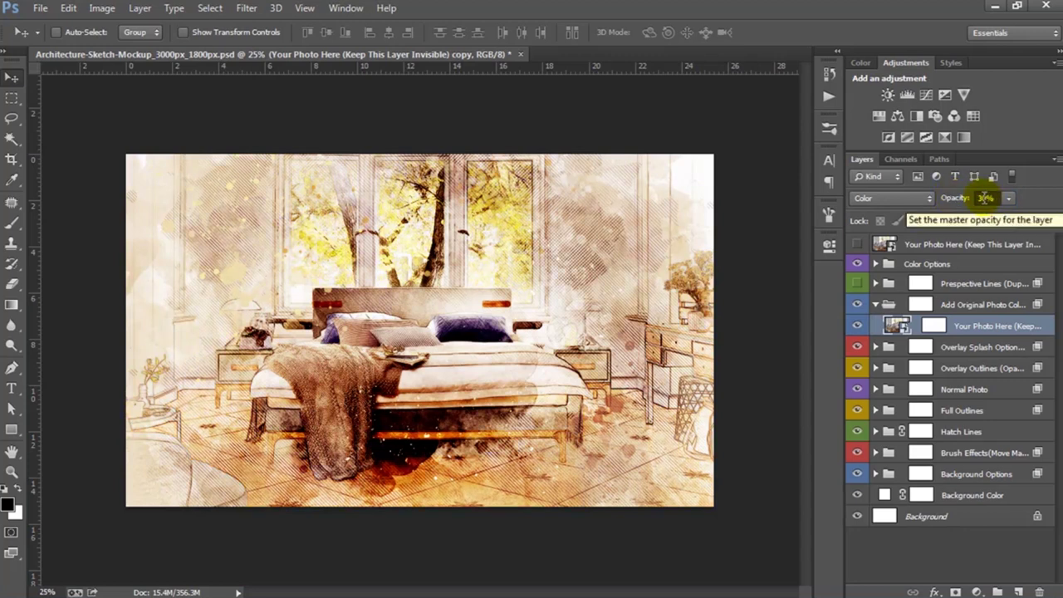
{"action": "left_click", "coordinate": [896, 322]}
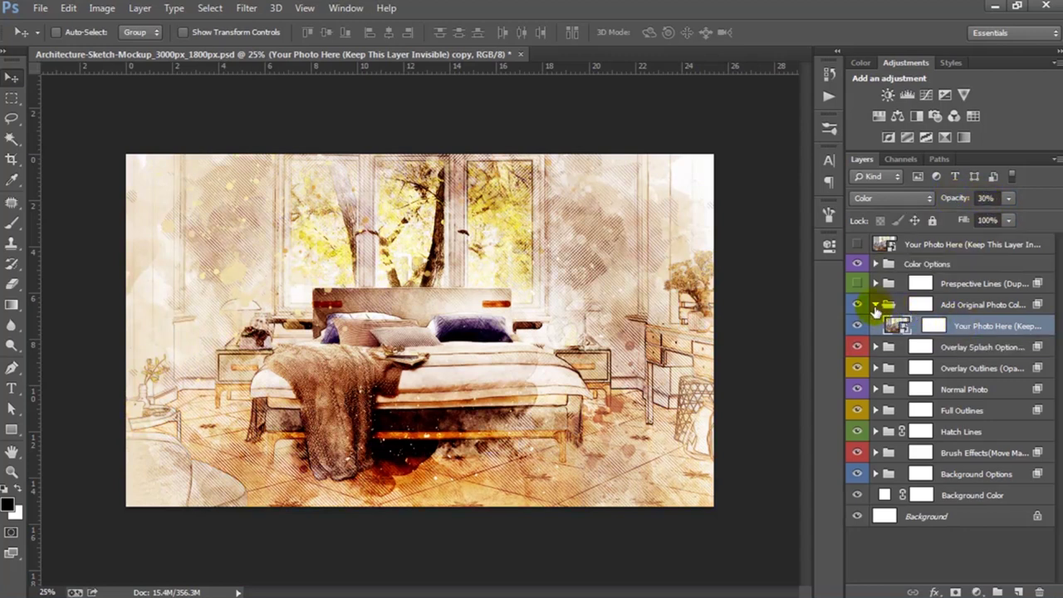
Show the Prespective Lines (Duplicate) group and expand it to its H and V layers
{"action": "left_click", "coordinate": [875, 306]}
{"action": "left_click", "coordinate": [977, 285]}
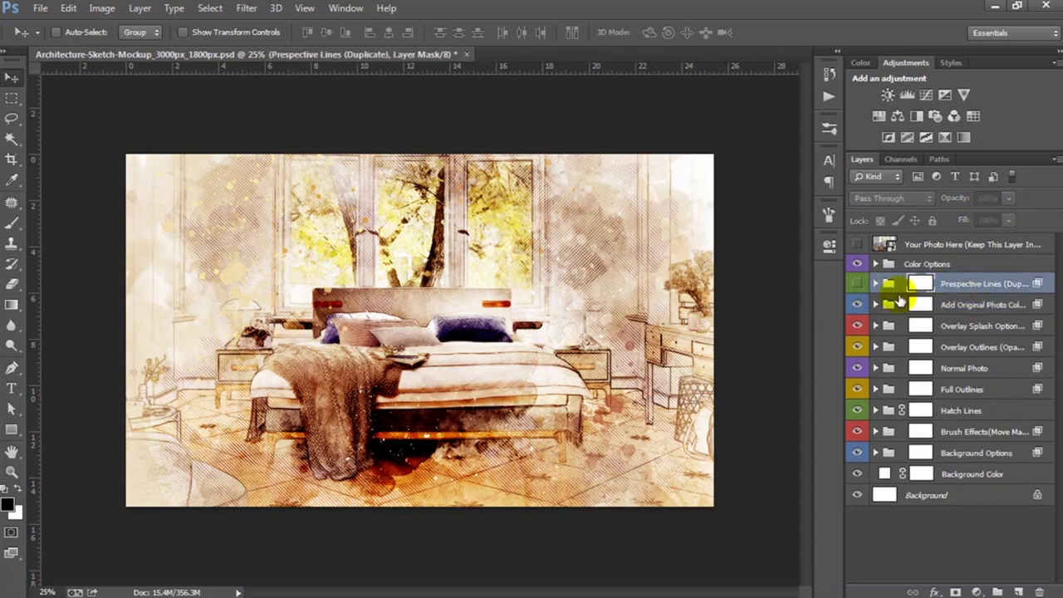
{"action": "left_click", "coordinate": [859, 287]}
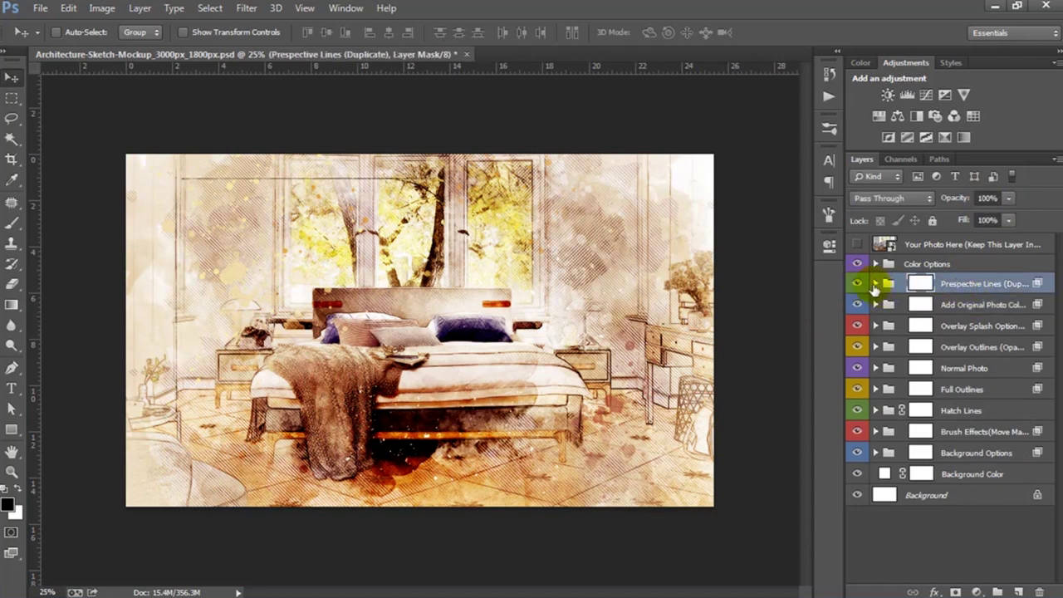
{"action": "left_click", "coordinate": [876, 284]}
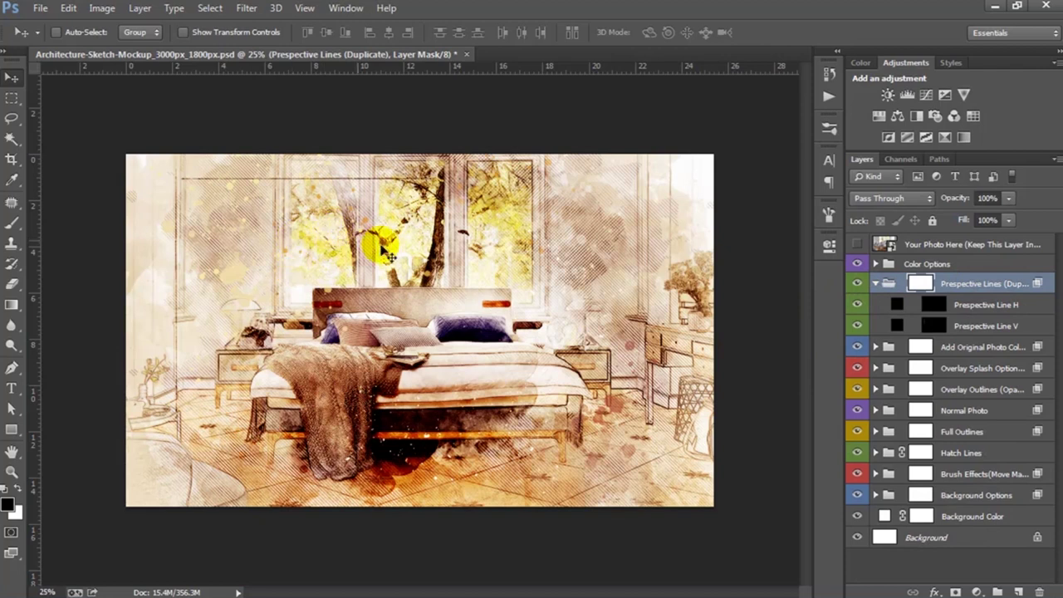
{"action": "left_click", "coordinate": [972, 327]}
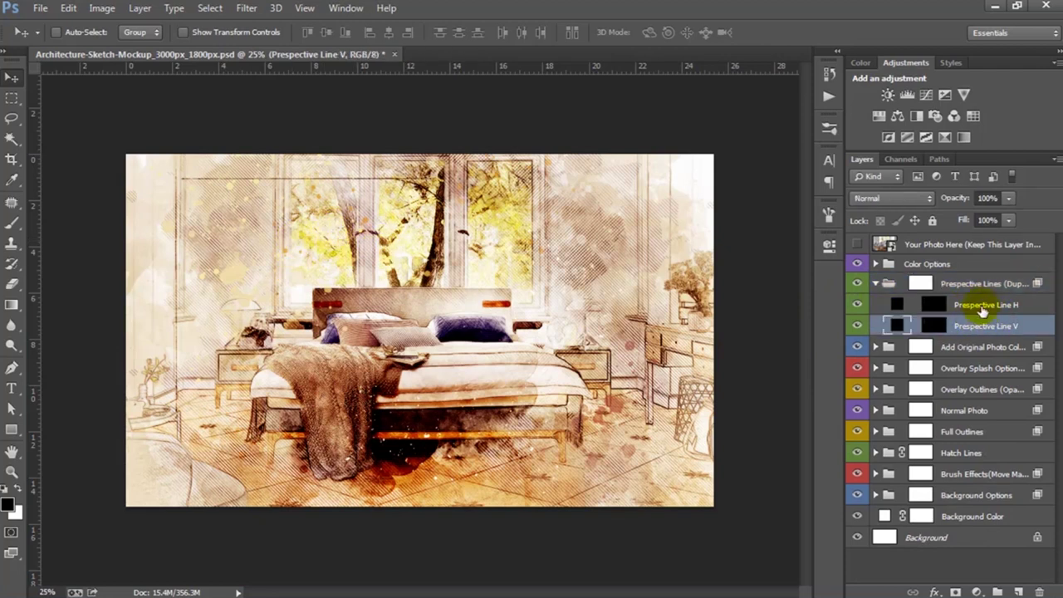
Place the Prespective Line V line on the room's wall corner
{"action": "left_click", "coordinate": [980, 305]}
{"action": "left_click", "coordinate": [972, 328]}
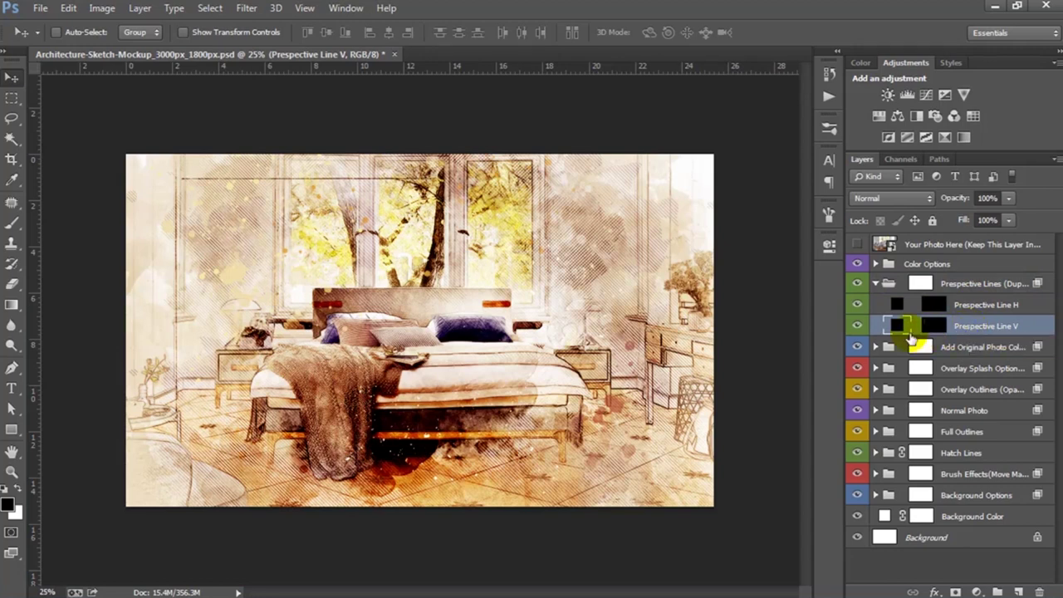
{"action": "left_click", "coordinate": [931, 326]}
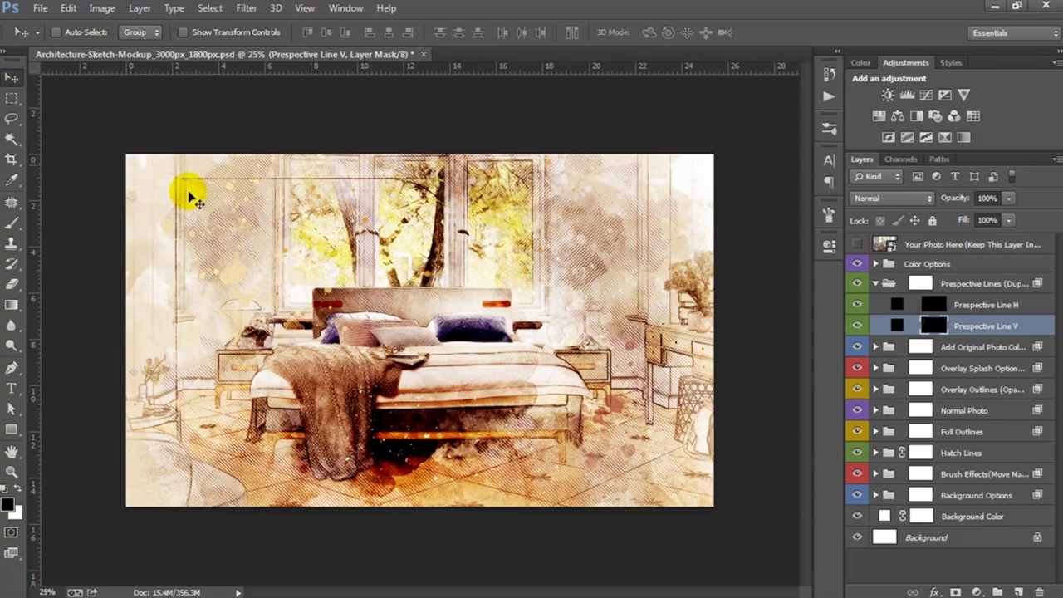
{"action": "mouse_move", "coordinate": [327, 209]}
{"action": "left_mouse_down"}
{"action": "mouse_move", "coordinate": [366, 287]}
{"action": "mouse_move", "coordinate": [687, 297]}
{"action": "left_mouse_up"}
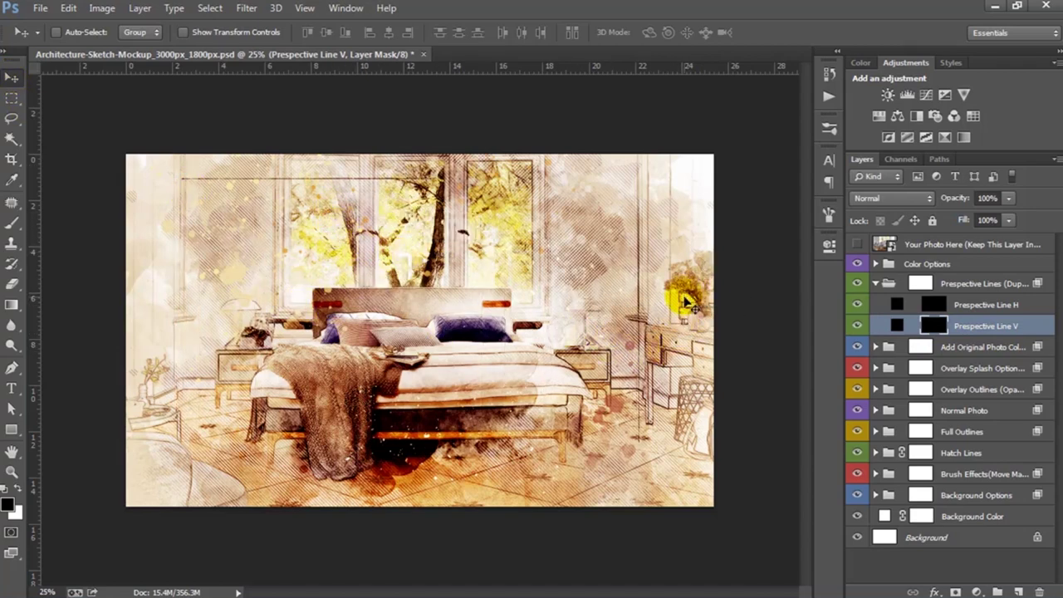
{"action": "key", "text": "ctrl+plus"}
{"action": "key", "text": "ctrl+plus"}
{"action": "mouse_move", "coordinate": [712, 307]}
{"action": "left_mouse_down"}
{"action": "mouse_move", "coordinate": [287, 327]}
{"action": "mouse_move", "coordinate": [316, 334]}
{"action": "left_mouse_up"}
{"action": "mouse_move", "coordinate": [457, 297]}
{"action": "left_mouse_down"}
{"action": "mouse_move", "coordinate": [462, 310]}
{"action": "mouse_move", "coordinate": [461, 196]}
{"action": "left_mouse_up"}
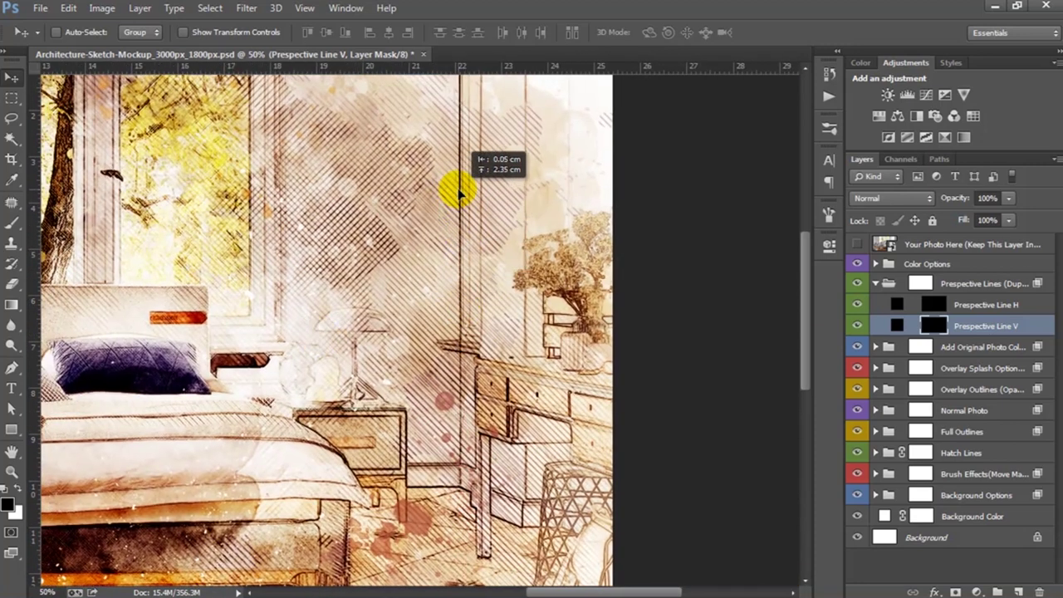
Duplicate the vertical line and move the copy to another wall edge
{"action": "left_click_drag", "start_coordinate": [989, 332], "coordinate": [1018, 589]}
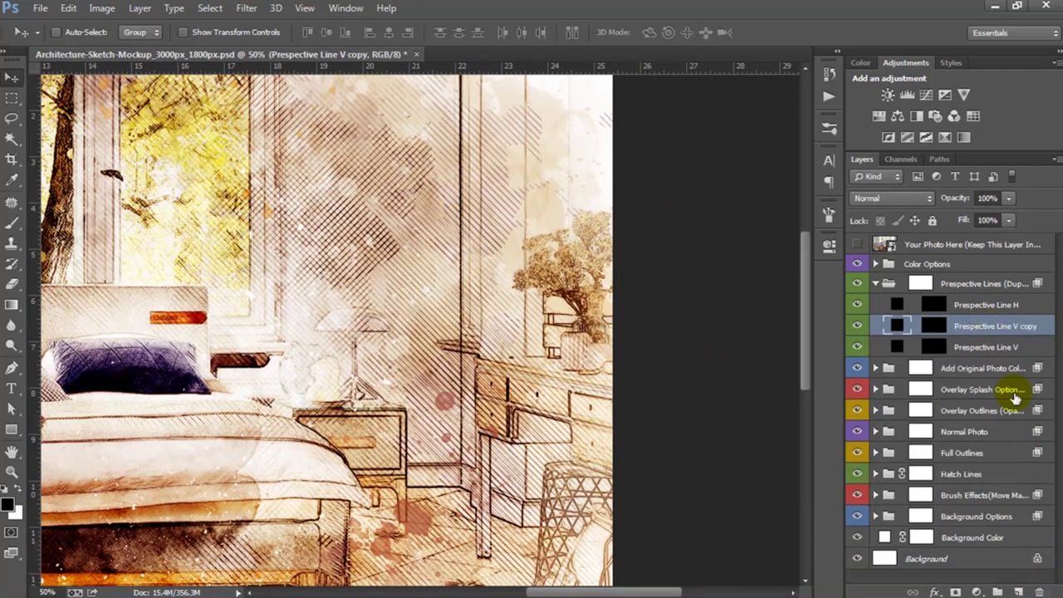
{"action": "key", "text": "ctrl+minus"}
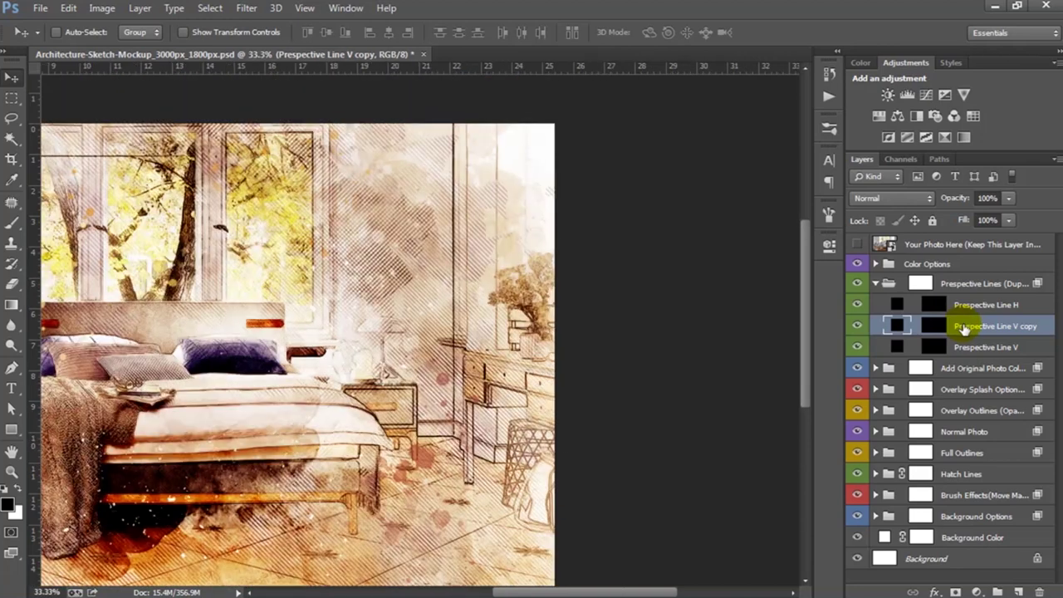
{"action": "left_click", "coordinate": [933, 327]}
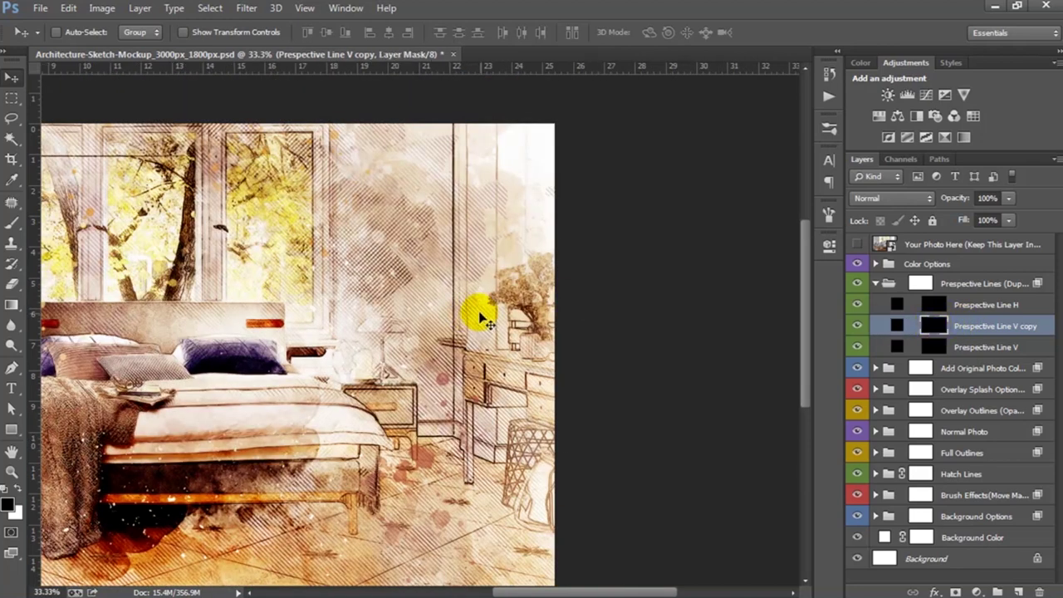
{"action": "mouse_move", "coordinate": [479, 308]}
{"action": "left_mouse_down"}
{"action": "mouse_move", "coordinate": [368, 384]}
{"action": "mouse_move", "coordinate": [578, 350]}
{"action": "mouse_move", "coordinate": [130, 327]}
{"action": "left_mouse_up"}
Add a second vertical line copy and move it into place
{"action": "left_click_drag", "start_coordinate": [969, 339], "coordinate": [1023, 588]}
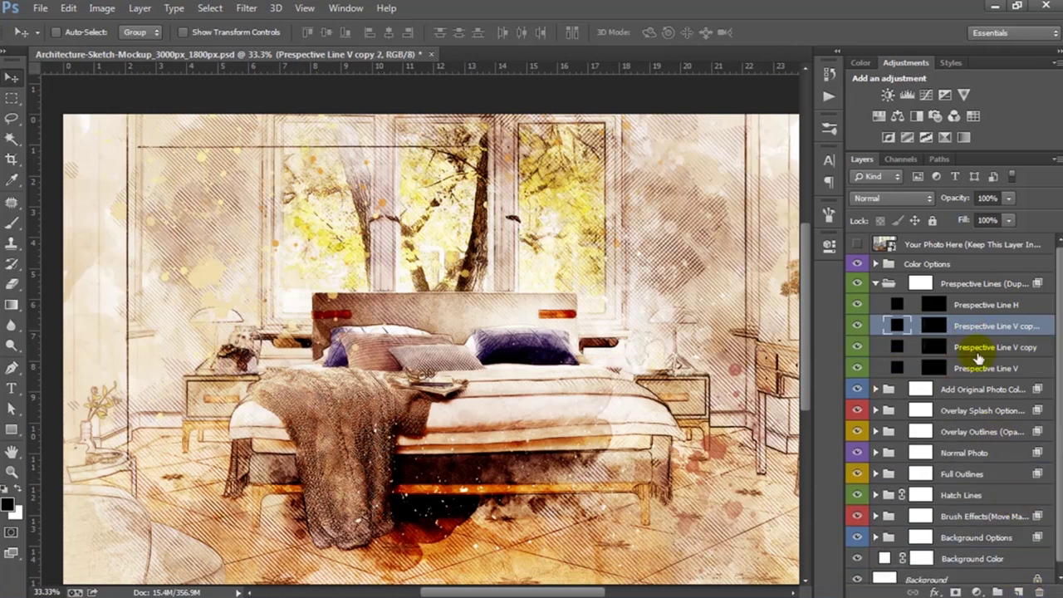
{"action": "left_click", "coordinate": [933, 327]}
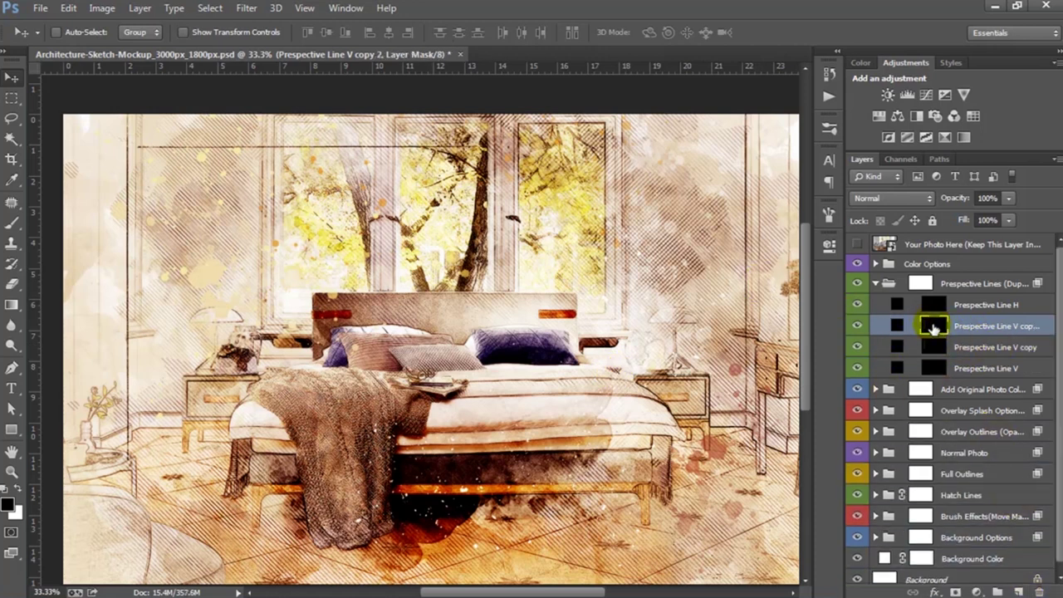
{"action": "mouse_move", "coordinate": [296, 261]}
{"action": "left_mouse_down"}
{"action": "mouse_move", "coordinate": [345, 255]}
{"action": "mouse_move", "coordinate": [354, 209]}
{"action": "left_mouse_up"}
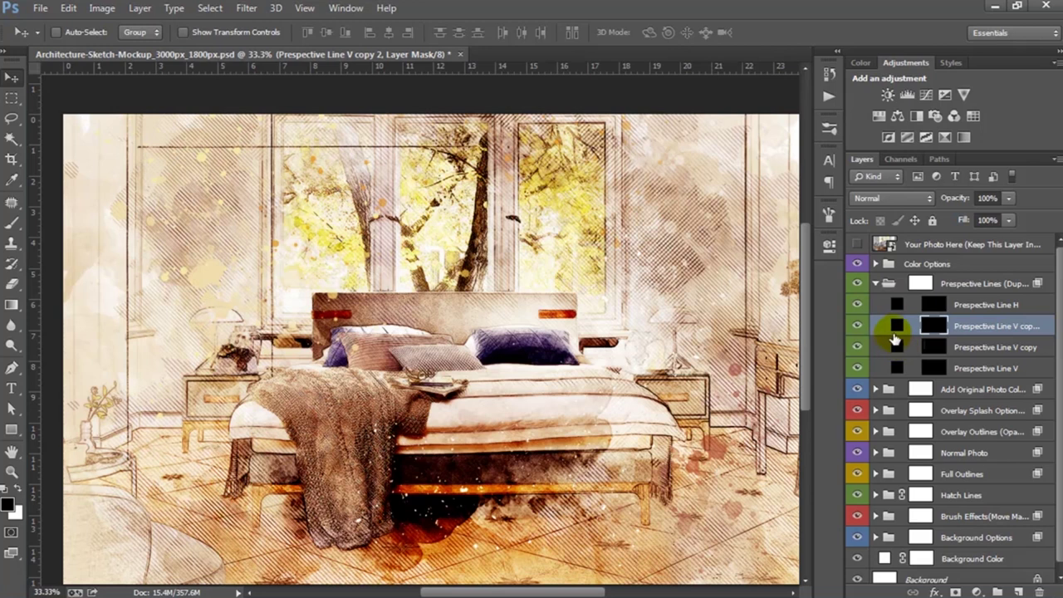
{"action": "left_click", "coordinate": [898, 327]}
Colour Prespective Line V copy 2 brown (9d562f), sampled from the blanket
{"action": "double_click", "coordinate": [897, 326]}
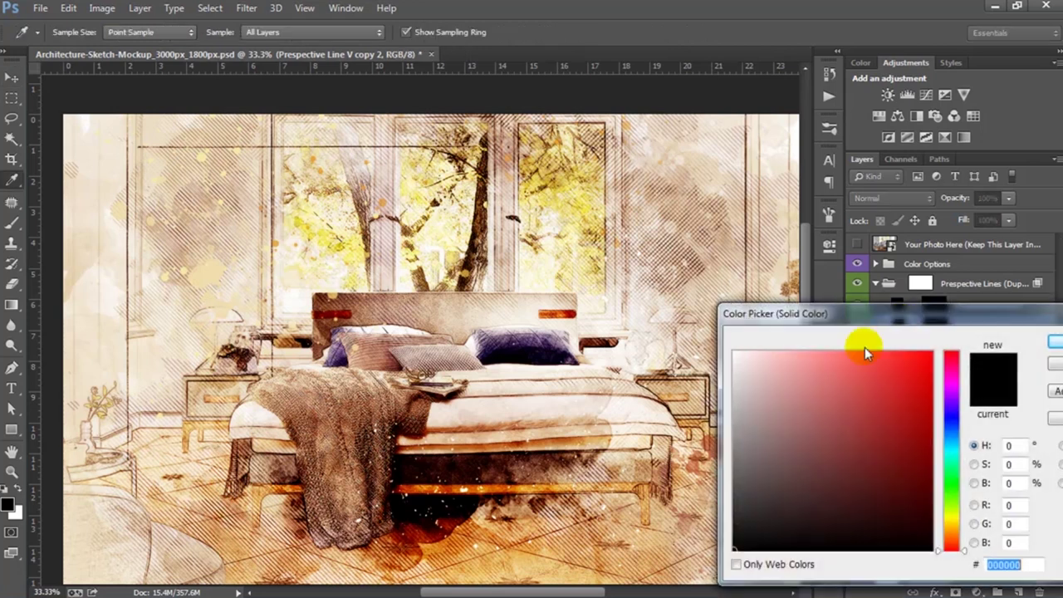
{"action": "left_click", "coordinate": [515, 336]}
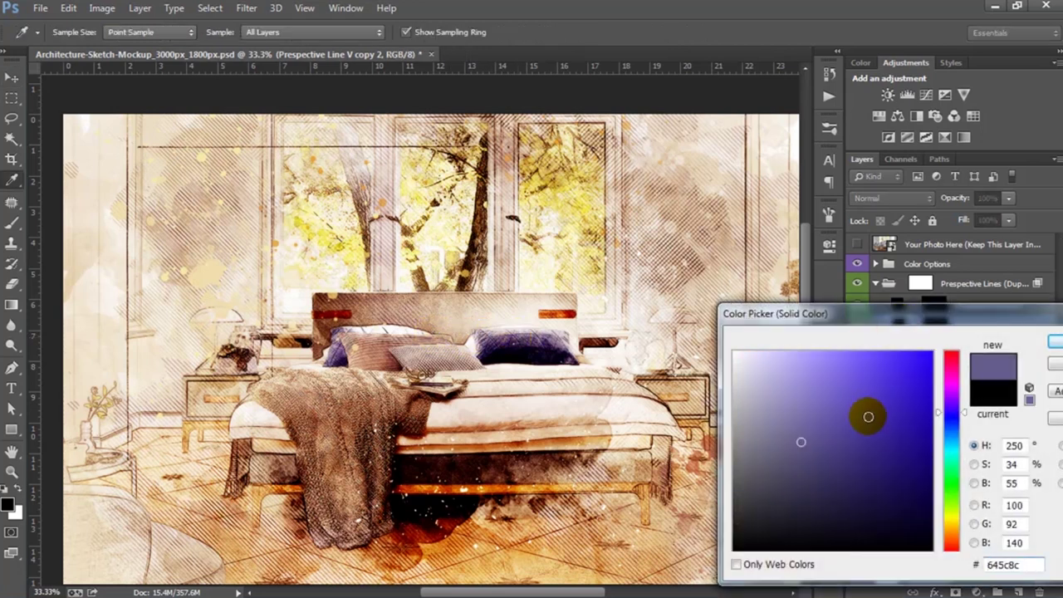
{"action": "left_click", "coordinate": [734, 353]}
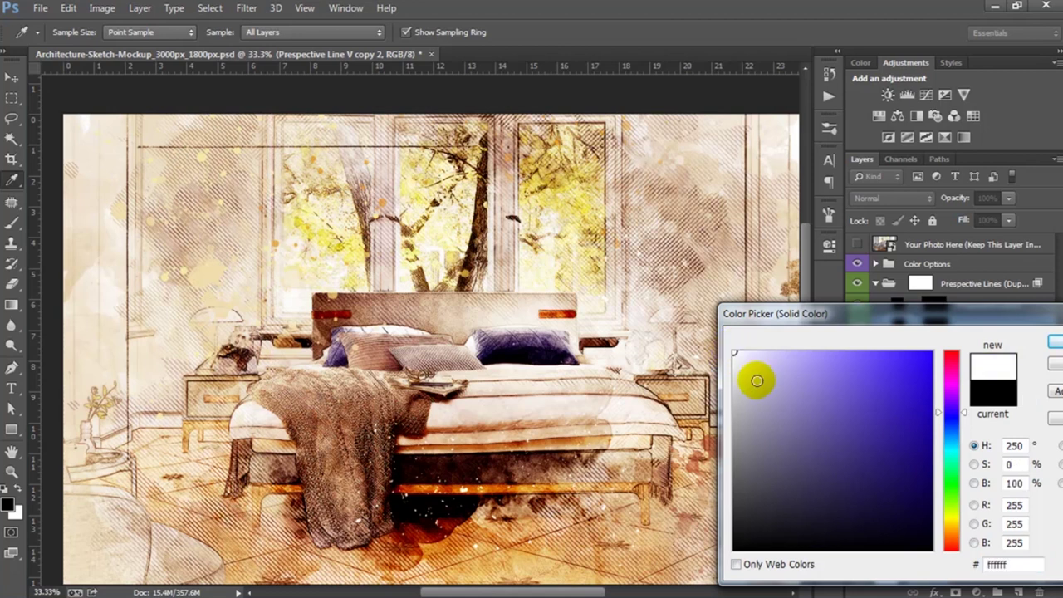
{"action": "left_click", "coordinate": [373, 387]}
{"action": "left_click", "coordinate": [354, 425]}
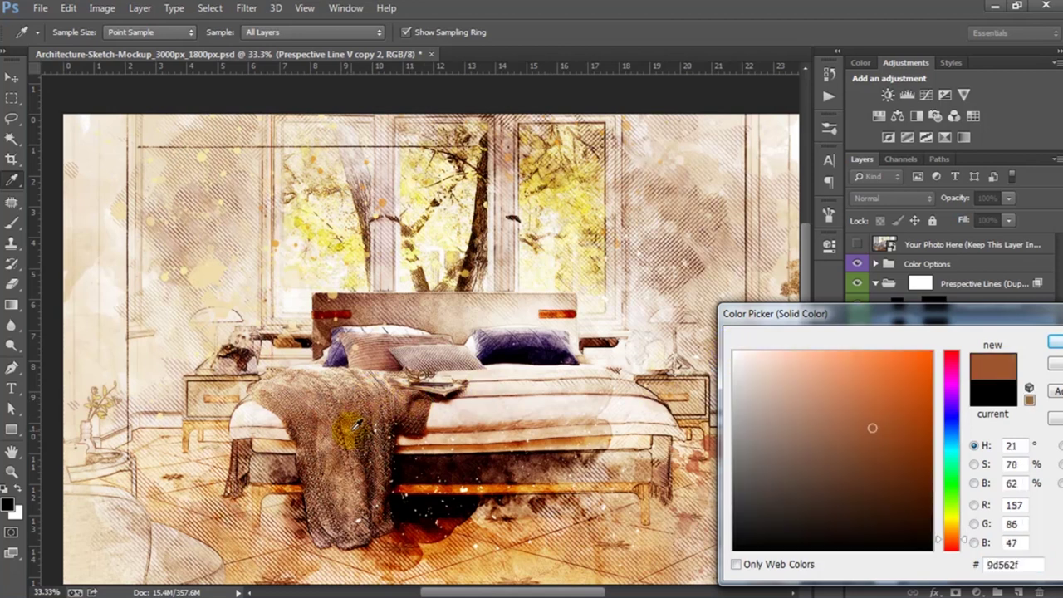
{"action": "left_click", "coordinate": [1055, 343]}
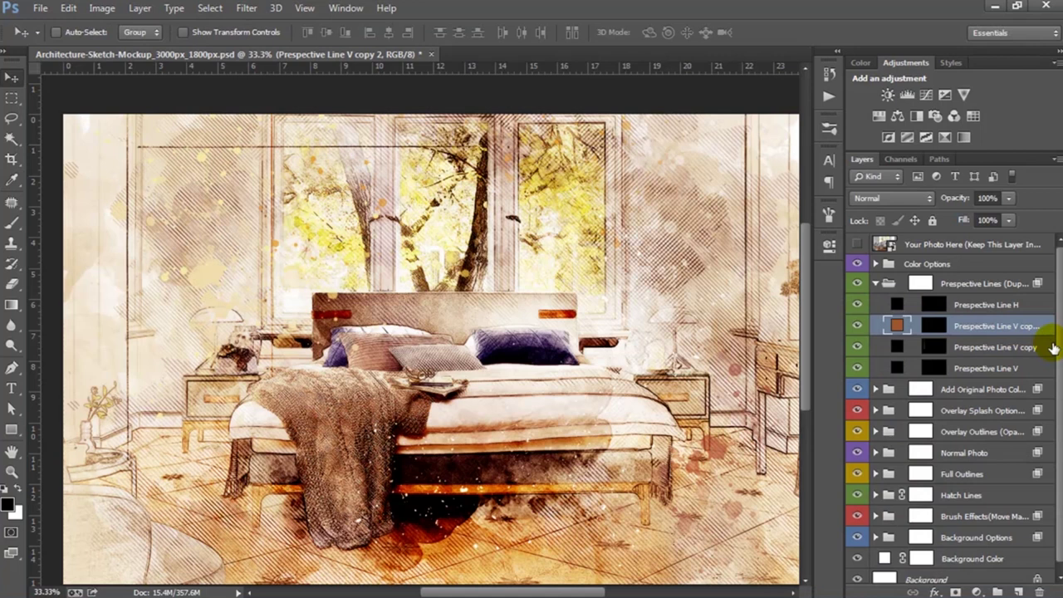
Rotate the copy 2 line to adjust its angle
{"action": "left_click", "coordinate": [932, 326]}
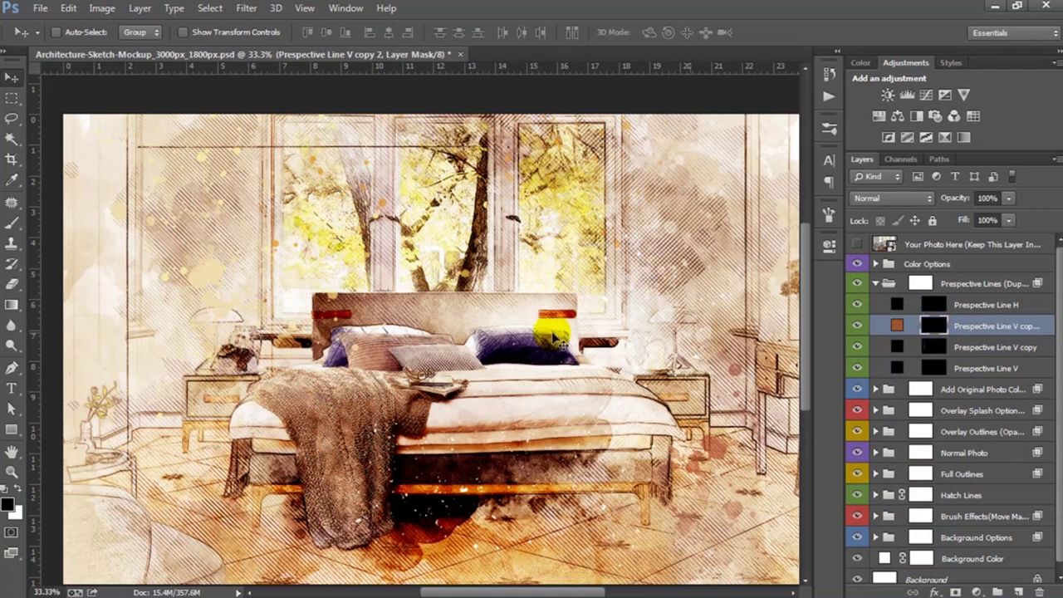
{"action": "key", "text": "ctrl+t"}
{"action": "mouse_move", "coordinate": [498, 299]}
{"action": "left_mouse_down"}
{"action": "mouse_move", "coordinate": [235, 363]}
{"action": "mouse_move", "coordinate": [495, 245]}
{"action": "left_mouse_up"}
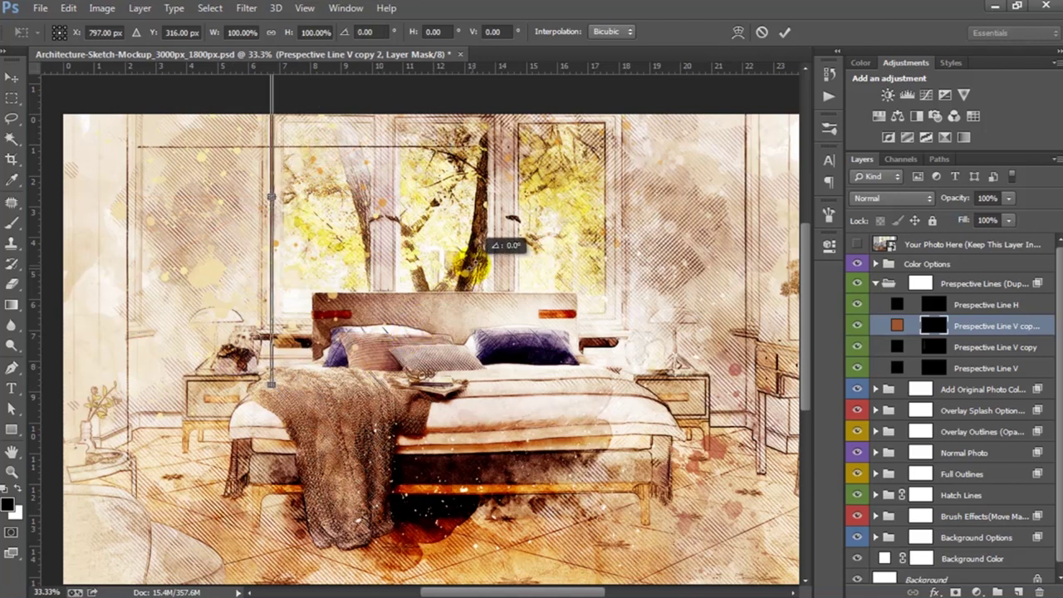
{"action": "key", "text": "Return"}
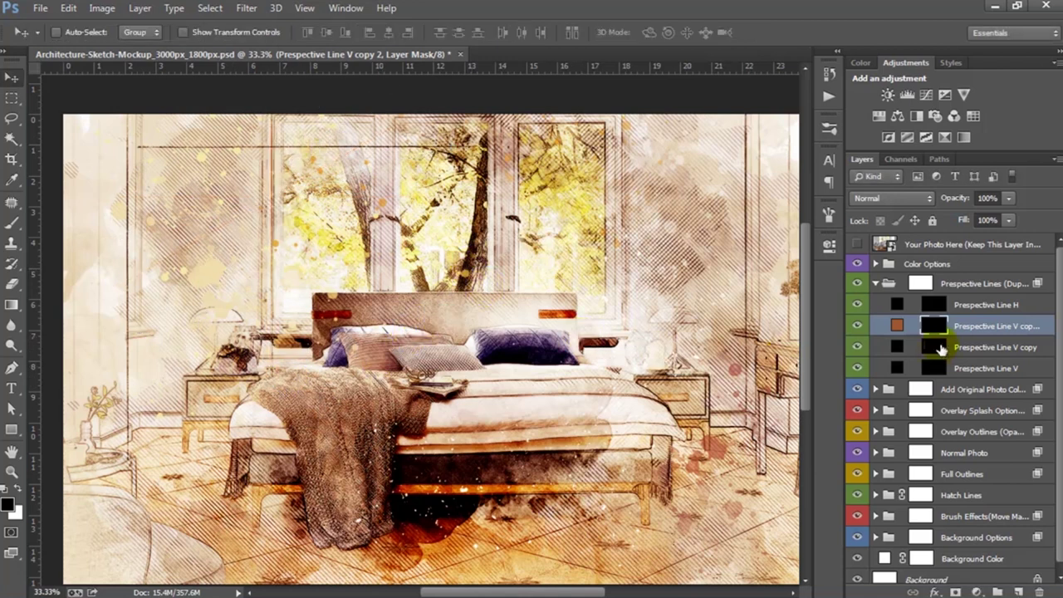
Lower the horizontal line to headboard height and colour it red b05555
{"action": "left_click", "coordinate": [972, 308]}
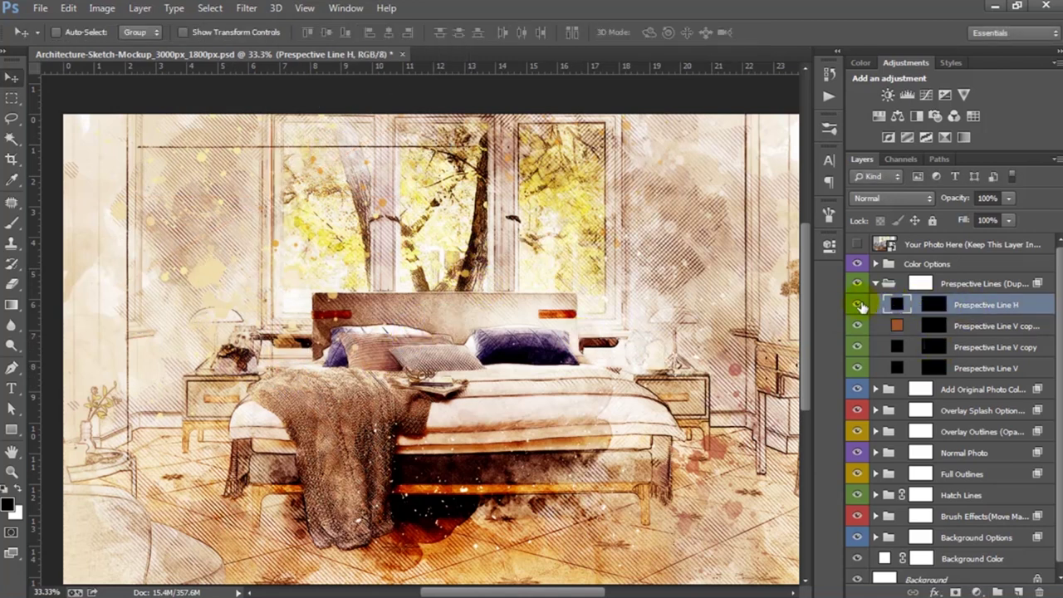
{"action": "left_click", "coordinate": [935, 307]}
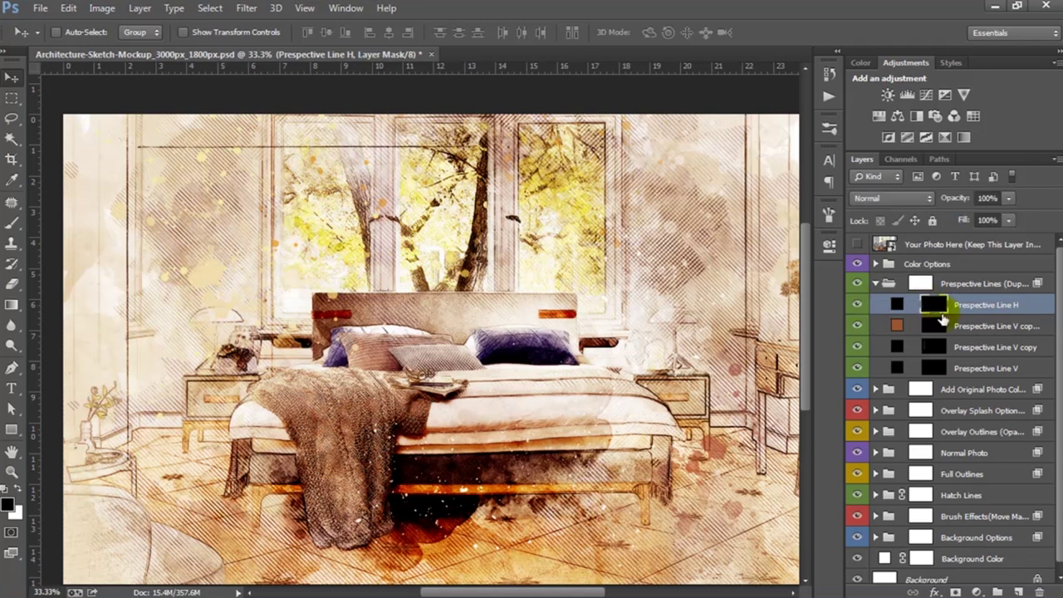
{"action": "left_click_drag", "start_coordinate": [476, 196], "coordinate": [624, 339]}
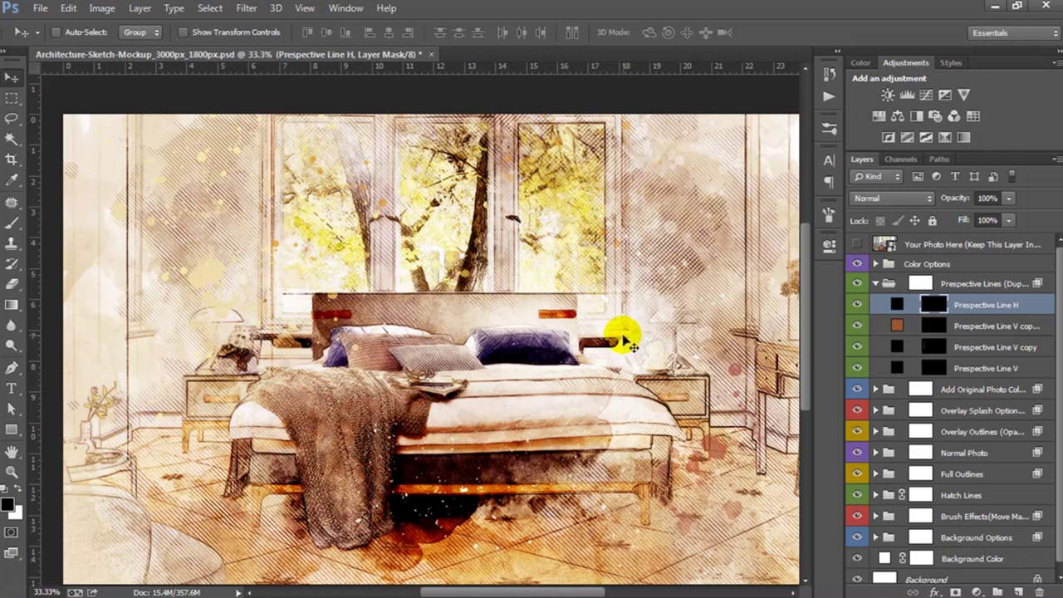
{"action": "double_click", "coordinate": [895, 308]}
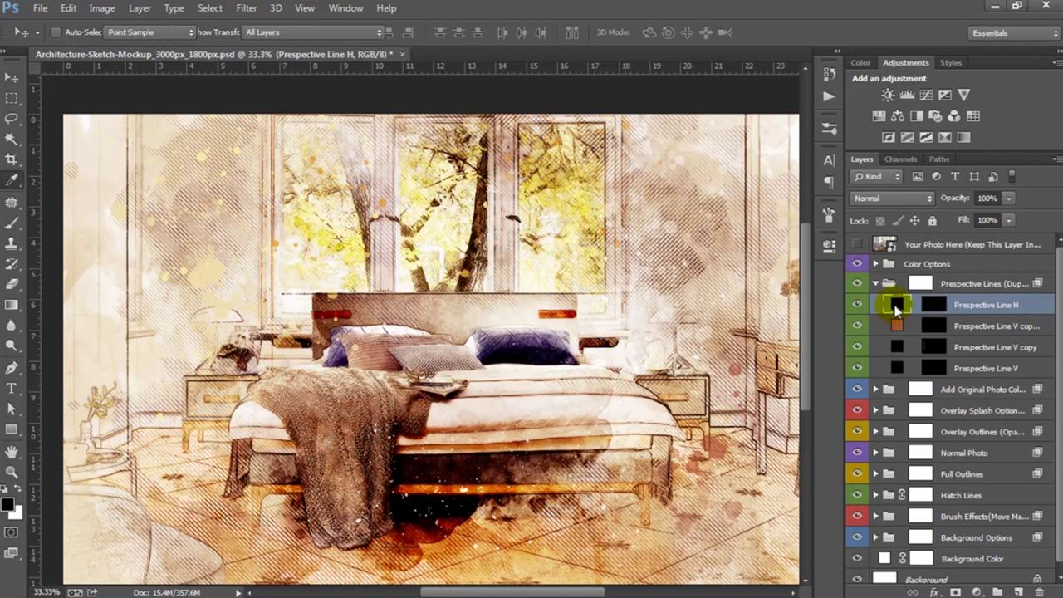
{"action": "left_click", "coordinate": [836, 413]}
{"action": "key", "text": "Return"}
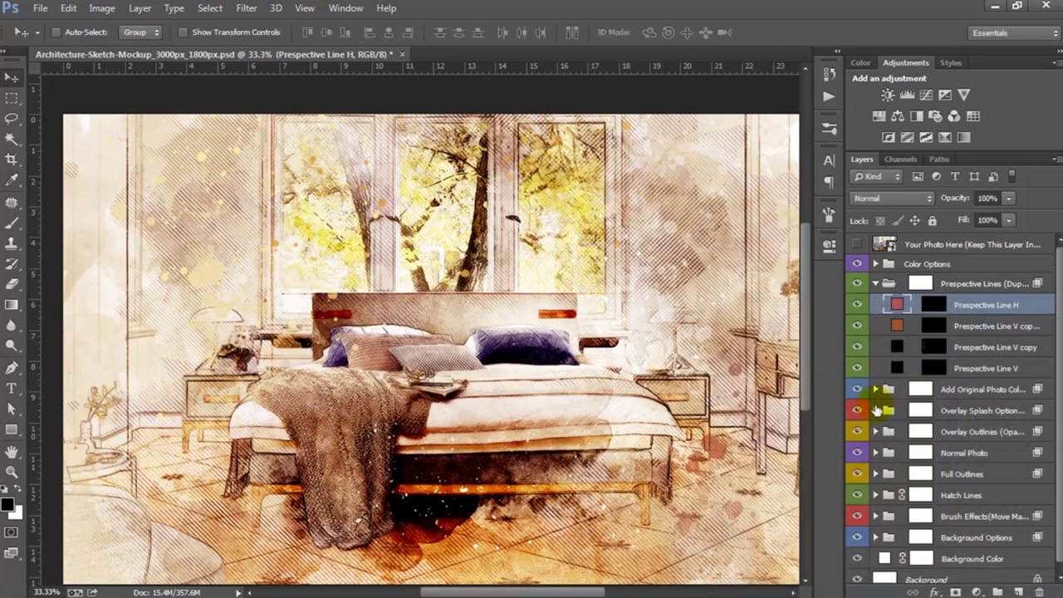
Duplicate the horizontal line, shift the copy, and colour it dark 271f1f
{"action": "left_click_drag", "start_coordinate": [994, 316], "coordinate": [1021, 586]}
{"action": "left_click_drag", "start_coordinate": [558, 308], "coordinate": [586, 444]}
{"action": "left_click", "coordinate": [934, 297]}
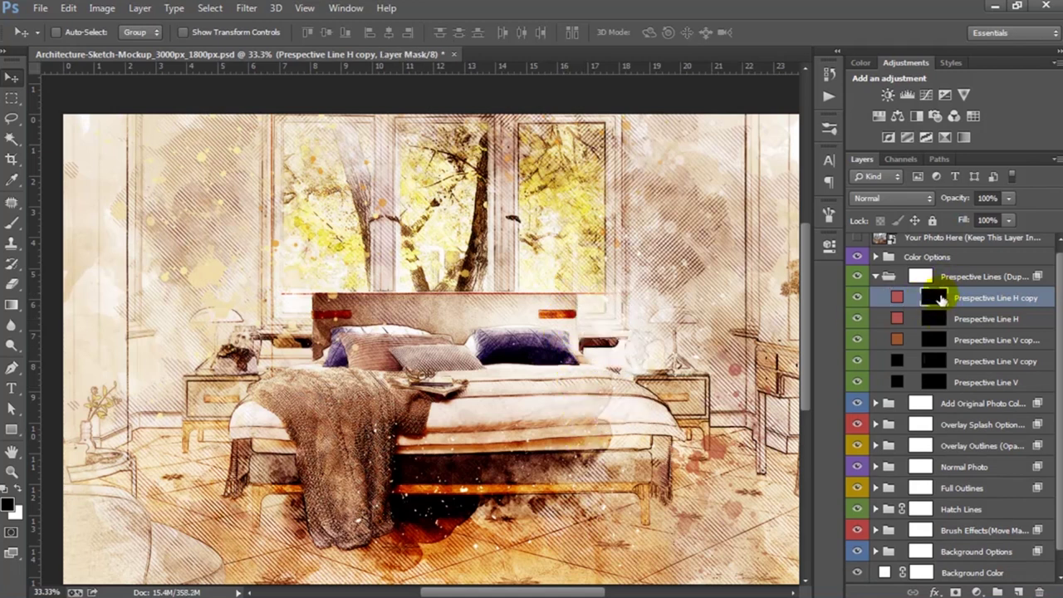
{"action": "mouse_move", "coordinate": [576, 317]}
{"action": "left_mouse_down"}
{"action": "mouse_move", "coordinate": [685, 452]}
{"action": "mouse_move", "coordinate": [700, 455]}
{"action": "left_mouse_up"}
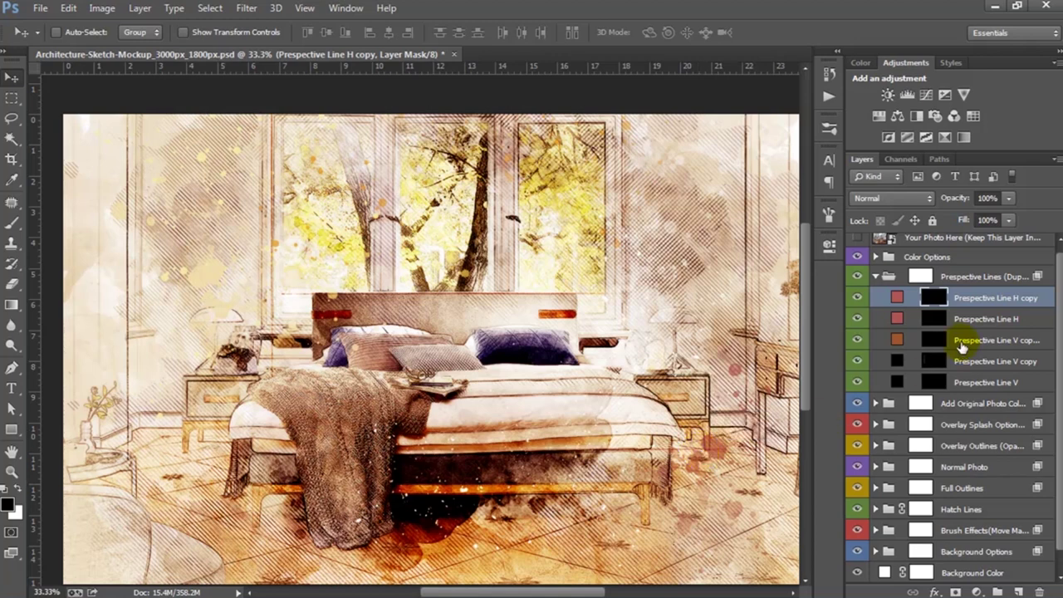
{"action": "double_click", "coordinate": [903, 297]}
{"action": "left_click_drag", "start_coordinate": [799, 491], "coordinate": [772, 519]}
{"action": "left_click", "coordinate": [1053, 341]}
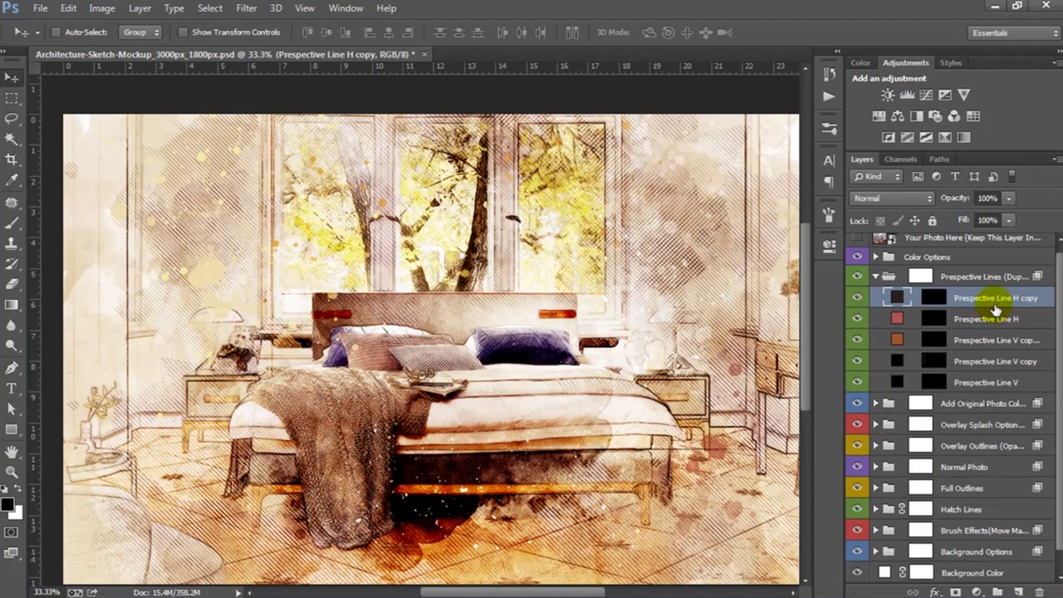
{"action": "left_click_drag", "start_coordinate": [997, 305], "coordinate": [1019, 591]}
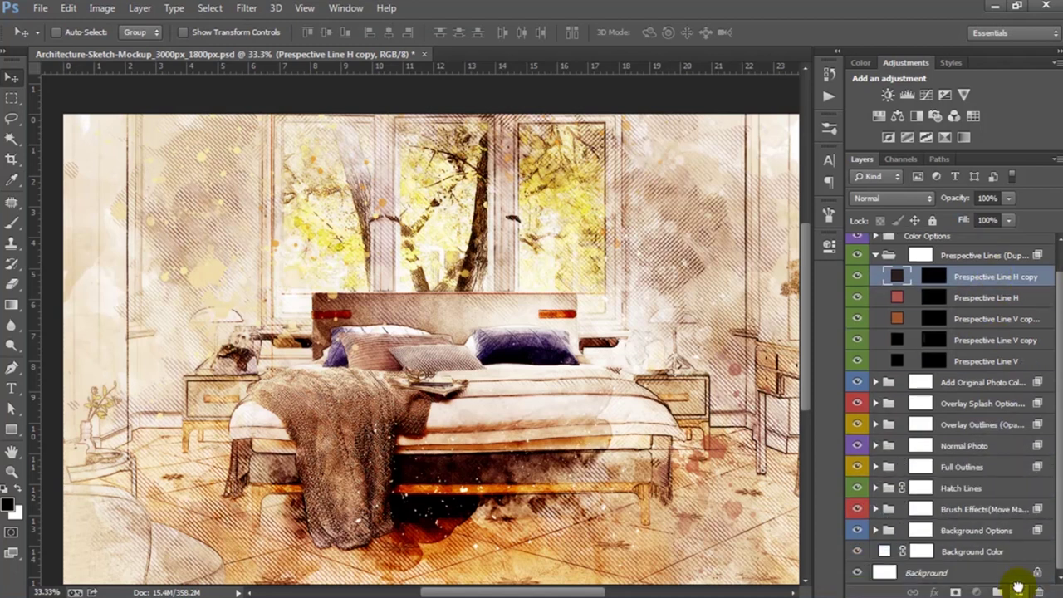
Move Prespective Line H copy 2 and tilt it along the room's perspective
{"action": "left_click", "coordinate": [936, 277]}
{"action": "mouse_move", "coordinate": [645, 403]}
{"action": "left_mouse_down"}
{"action": "mouse_move", "coordinate": [594, 363]}
{"action": "mouse_move", "coordinate": [612, 399]}
{"action": "mouse_move", "coordinate": [512, 371]}
{"action": "mouse_move", "coordinate": [612, 325]}
{"action": "mouse_move", "coordinate": [628, 373]}
{"action": "left_mouse_up"}
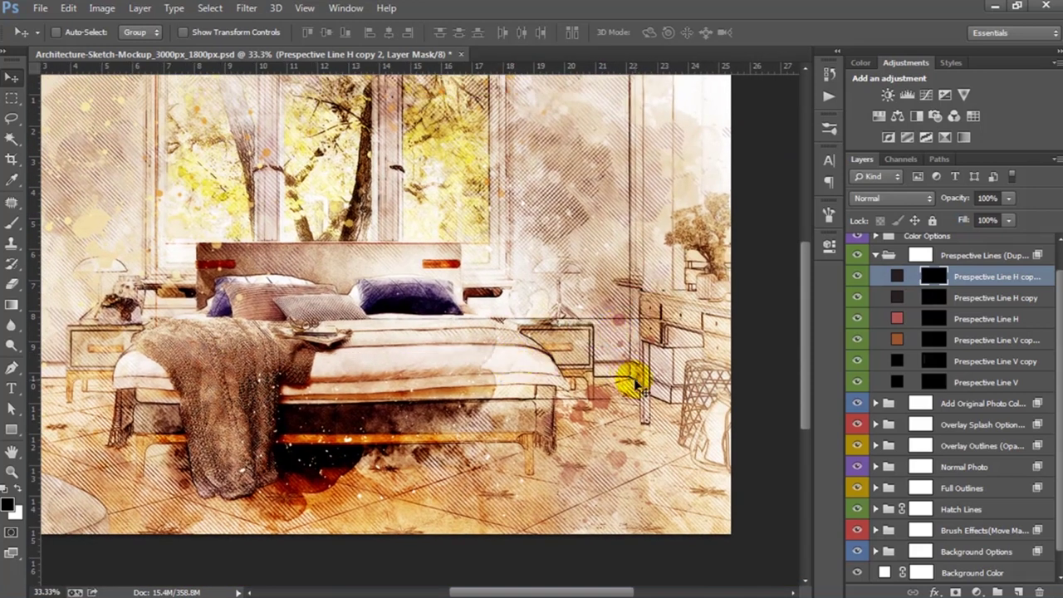
{"action": "key", "text": "ctrl+t"}
{"action": "left_click_drag", "start_coordinate": [684, 415], "coordinate": [628, 463]}
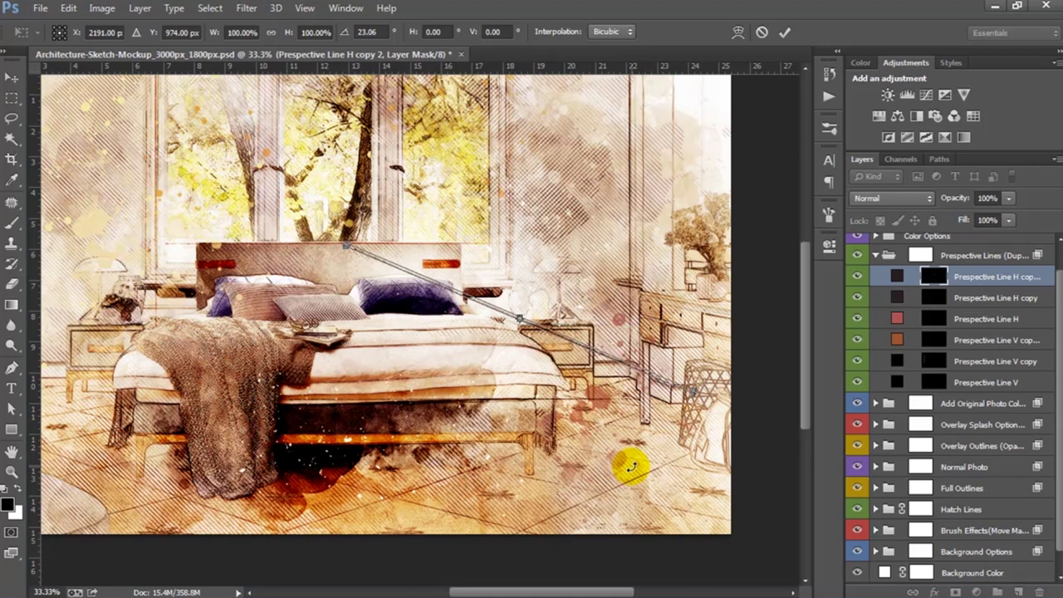
{"action": "key", "text": "Return"}
{"action": "mouse_move", "coordinate": [534, 344]}
{"action": "left_mouse_down"}
{"action": "mouse_move", "coordinate": [713, 330]}
{"action": "mouse_move", "coordinate": [519, 354]}
{"action": "left_mouse_up"}
Refine the copy 2 line's angle along the dresser
{"action": "key", "text": "ctrl+plus"}
{"action": "key", "text": "ctrl+t"}
{"action": "mouse_move", "coordinate": [573, 268]}
{"action": "left_mouse_down"}
{"action": "mouse_move", "coordinate": [534, 202]}
{"action": "mouse_move", "coordinate": [513, 217]}
{"action": "left_mouse_up"}
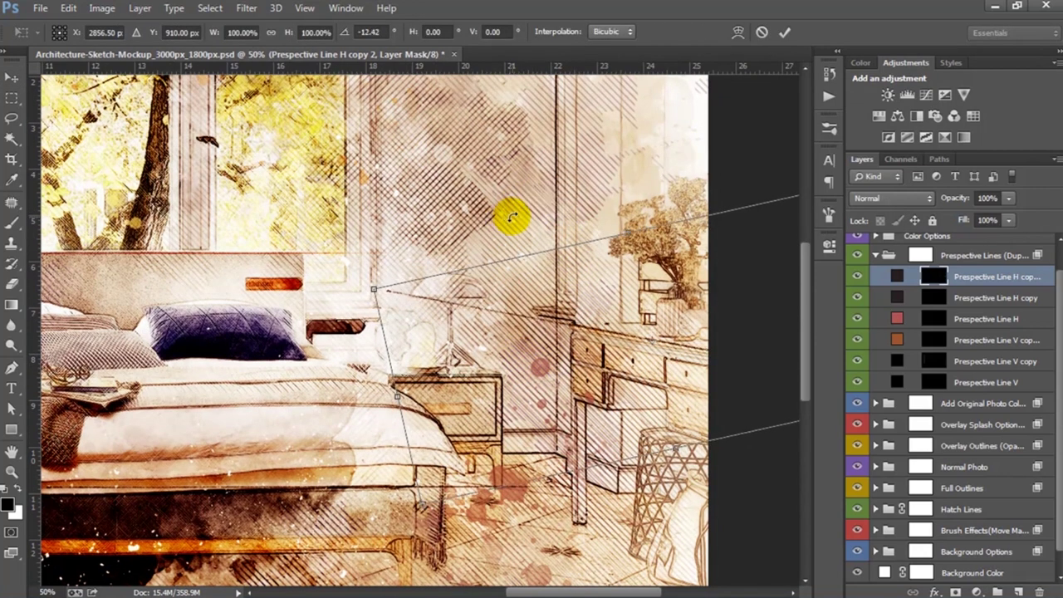
{"action": "key", "text": "Return"}
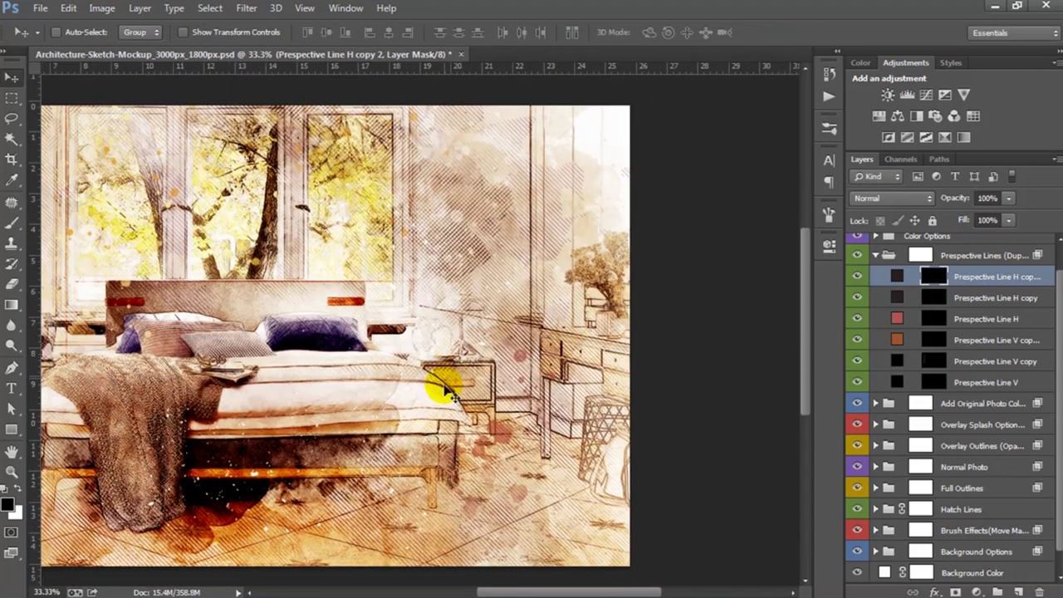
{"action": "key", "text": "ctrl+minus"}
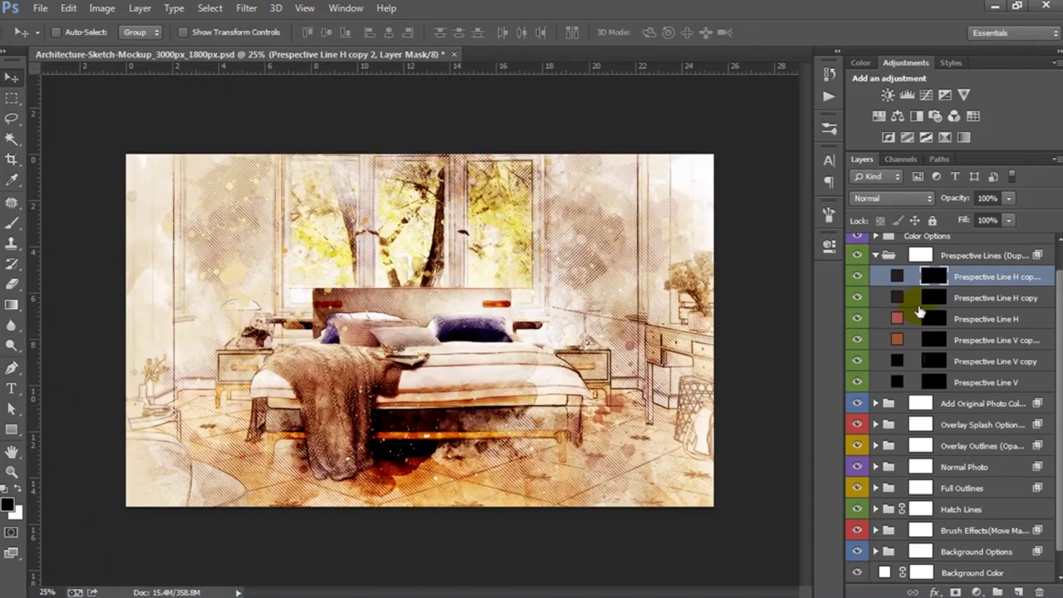
{"action": "left_click", "coordinate": [855, 278]}
Colour the copy 2 line purple 604d89, sampled from the pillow
{"action": "double_click", "coordinate": [897, 277]}
{"action": "left_click_drag", "start_coordinate": [774, 377], "coordinate": [754, 391]}
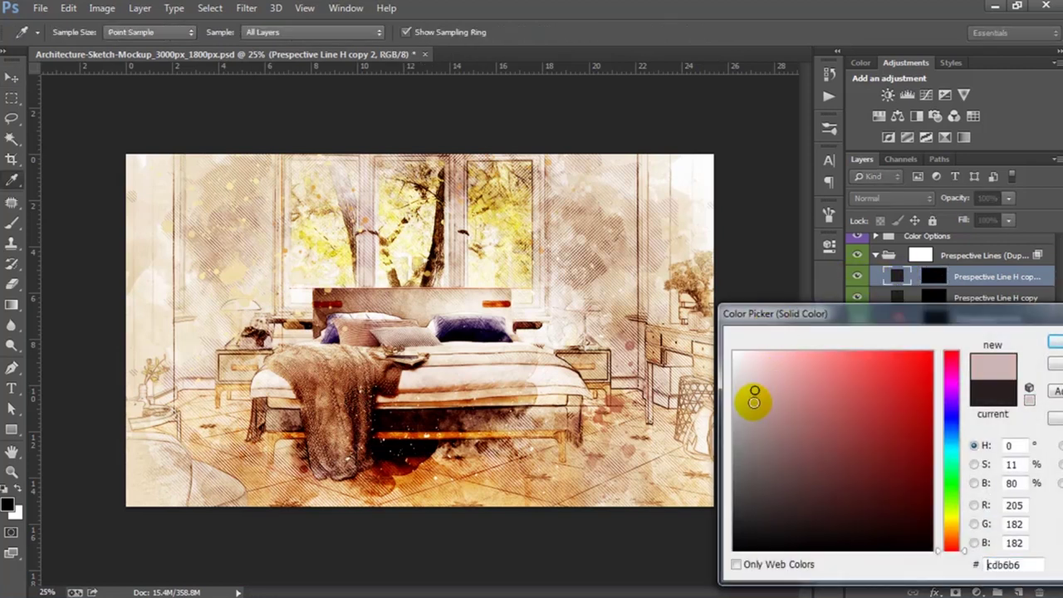
{"action": "left_click", "coordinate": [477, 321]}
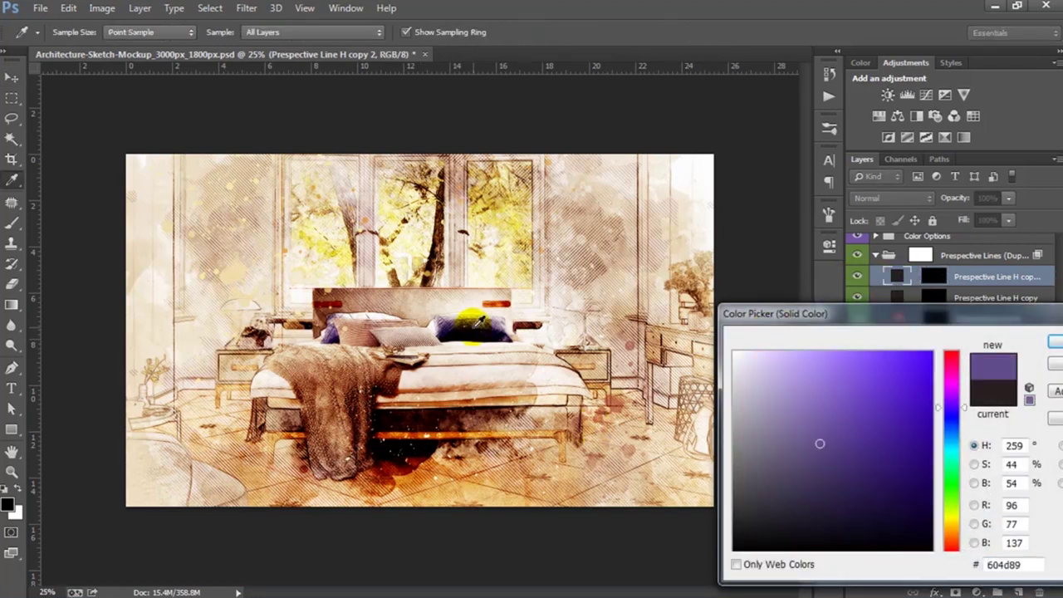
{"action": "key", "text": "Return"}
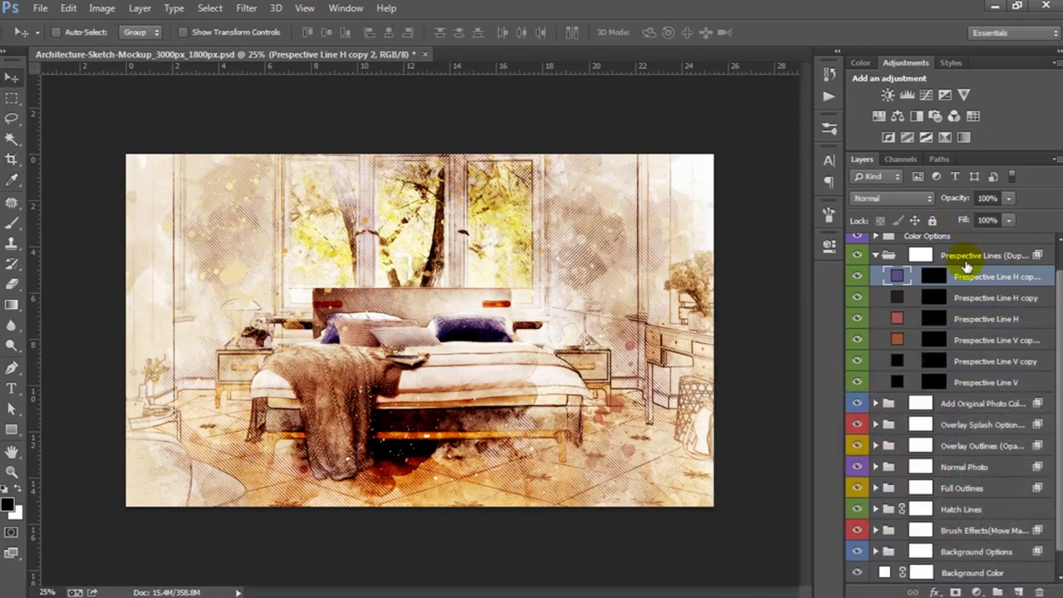
Collapse the perspective lines group and toggle it to compare
{"action": "left_click", "coordinate": [889, 256]}
{"action": "left_click", "coordinate": [876, 256]}
{"action": "left_click", "coordinate": [857, 284]}
{"action": "left_click", "coordinate": [857, 284]}
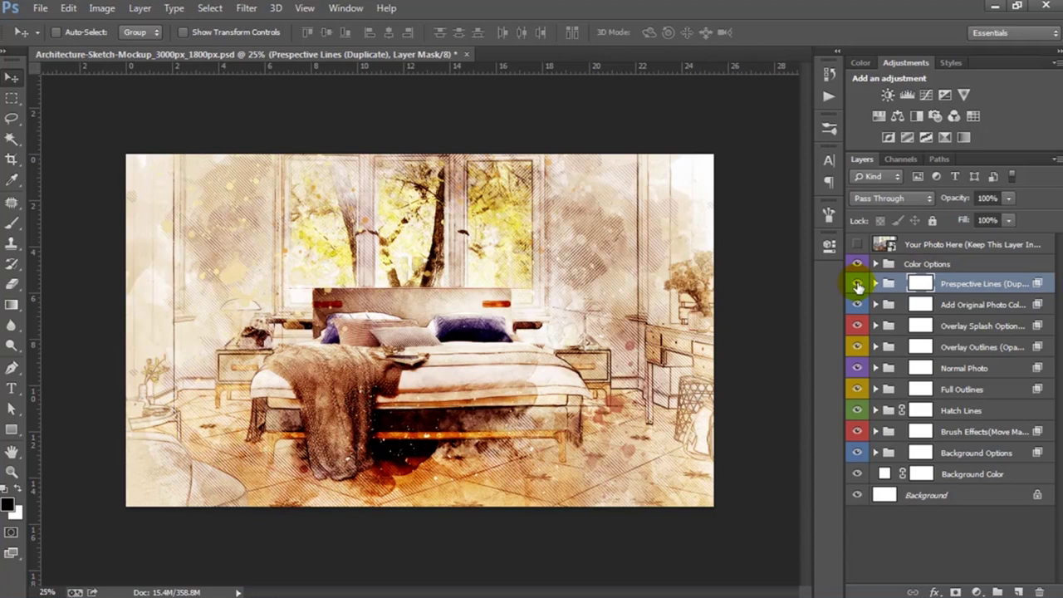
Expand Color Options and lower the Overall Levels black input from 56
{"action": "left_click", "coordinate": [926, 264]}
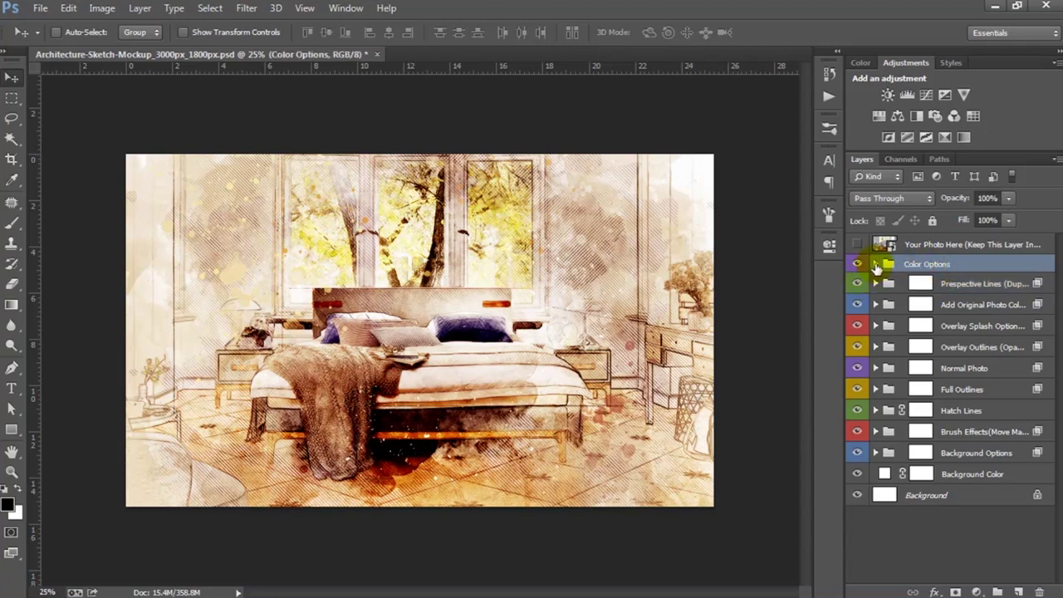
{"action": "left_click", "coordinate": [876, 264]}
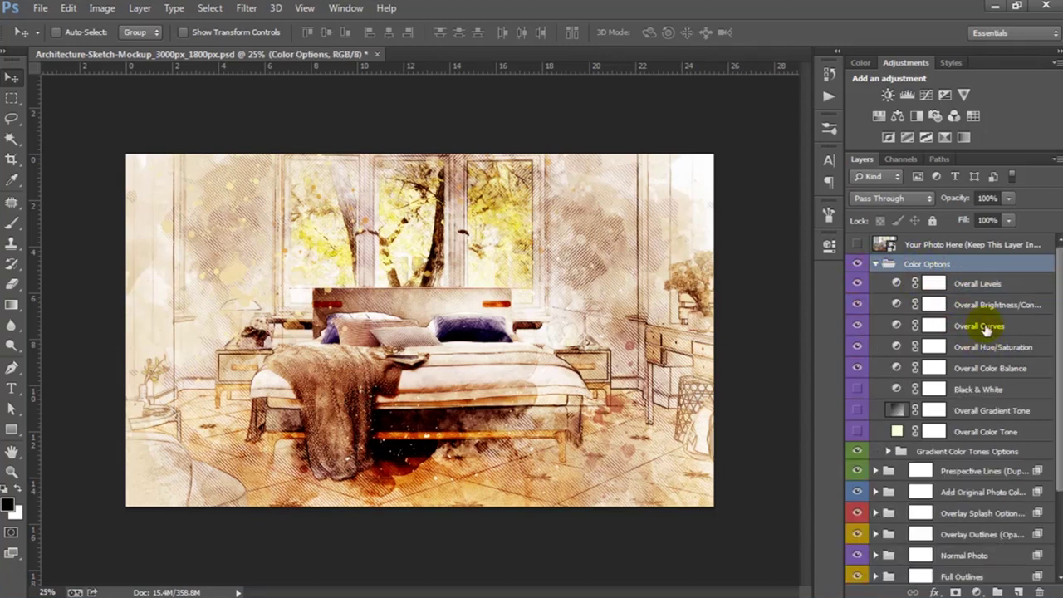
{"action": "left_click", "coordinate": [978, 284]}
{"action": "left_click", "coordinate": [857, 285]}
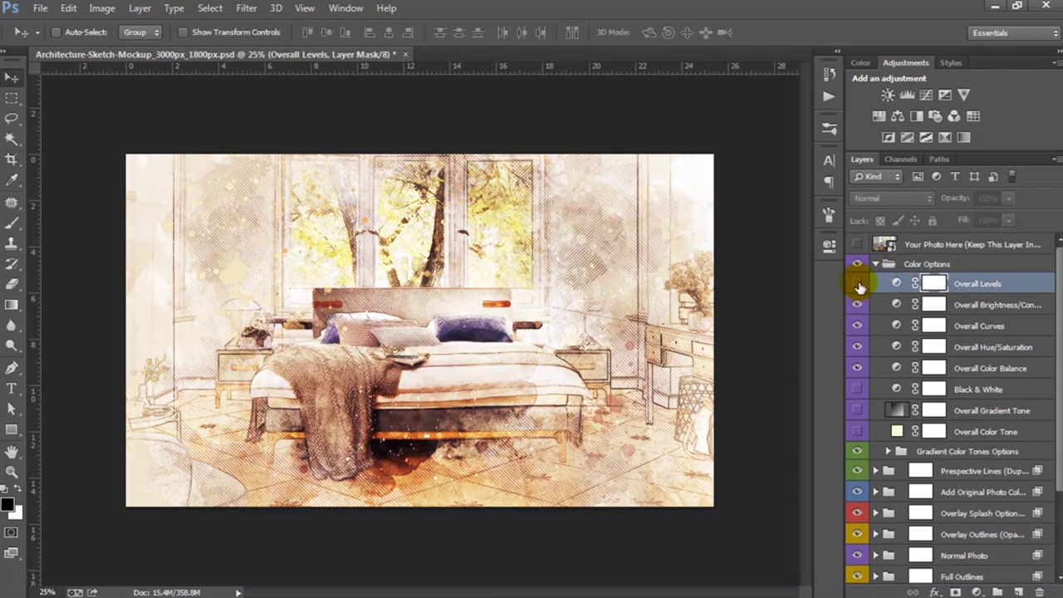
{"action": "left_click", "coordinate": [858, 285]}
{"action": "double_click", "coordinate": [896, 284]}
{"action": "mouse_move", "coordinate": [620, 397]}
{"action": "left_mouse_down"}
{"action": "mouse_move", "coordinate": [656, 397]}
{"action": "mouse_move", "coordinate": [628, 399]}
{"action": "left_mouse_up"}
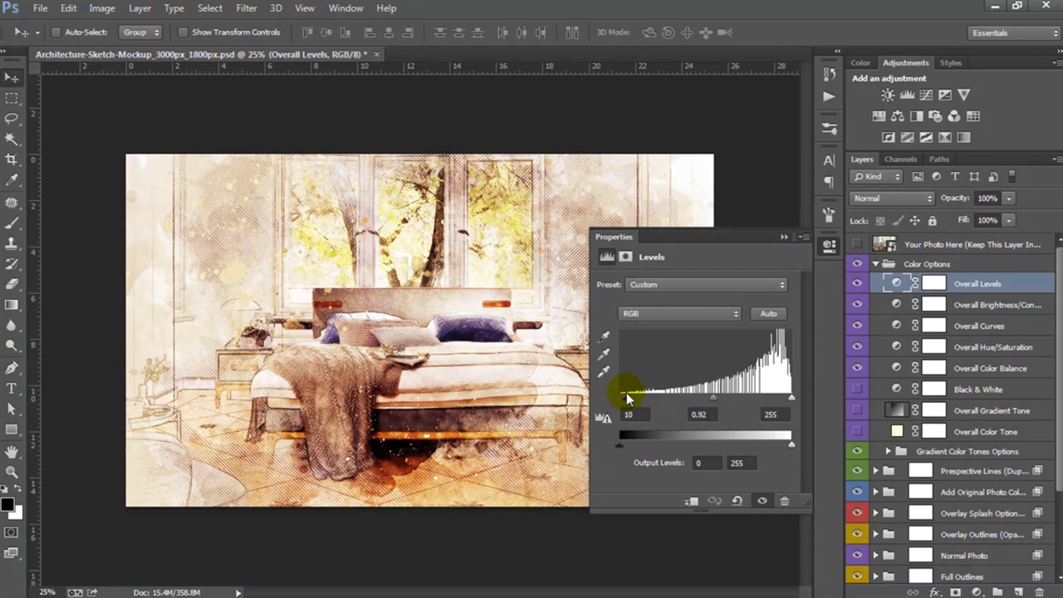
Set the Overall Brightness/Contrast layer's brightness to 17
{"action": "left_click", "coordinate": [829, 245]}
{"action": "left_click", "coordinate": [978, 306]}
{"action": "double_click", "coordinate": [896, 304]}
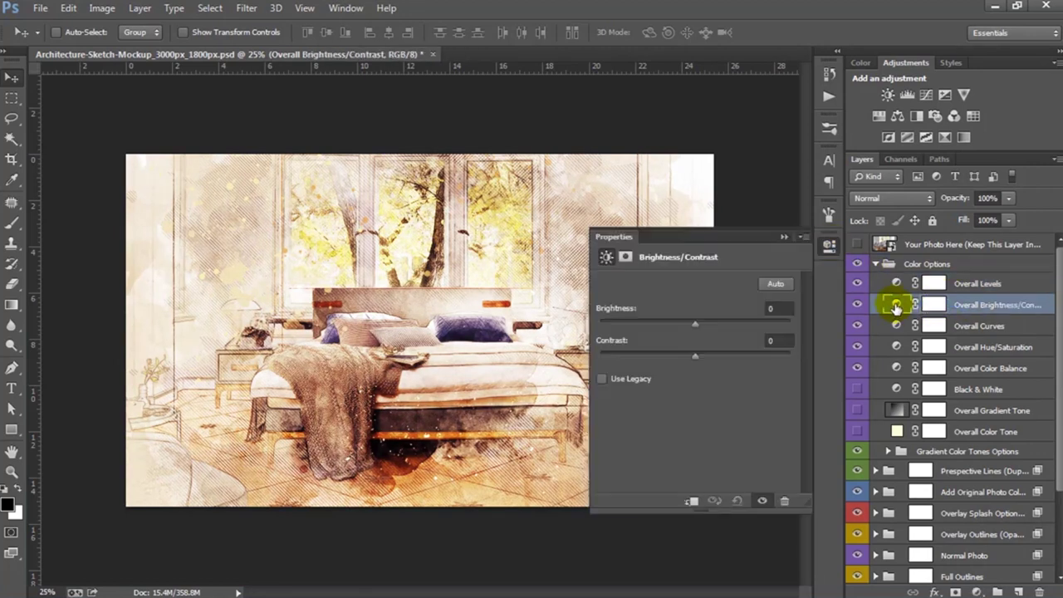
{"action": "left_click_drag", "start_coordinate": [696, 323], "coordinate": [702, 326]}
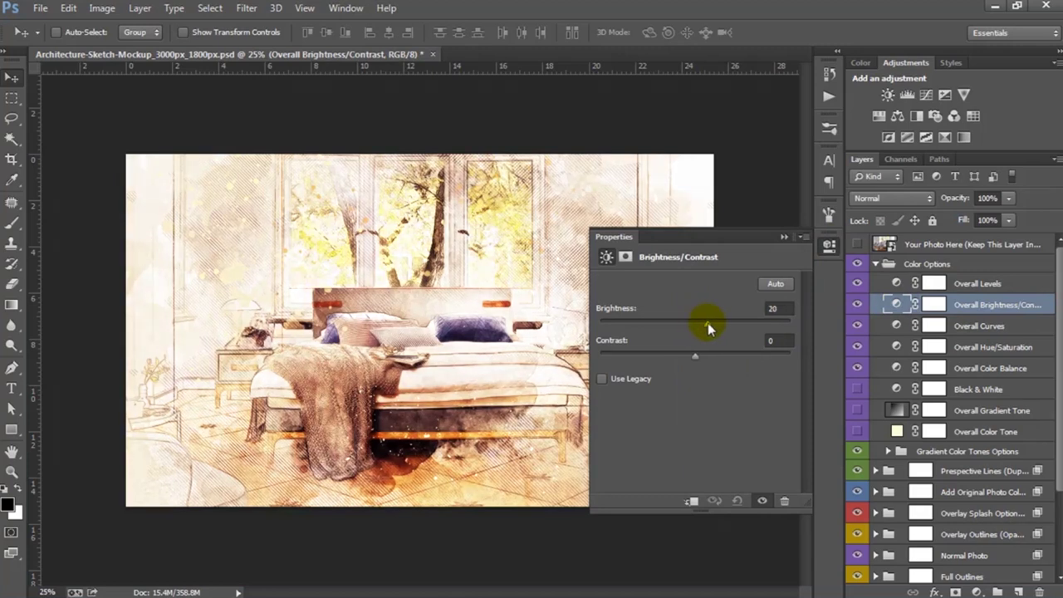
{"action": "left_click", "coordinate": [820, 260]}
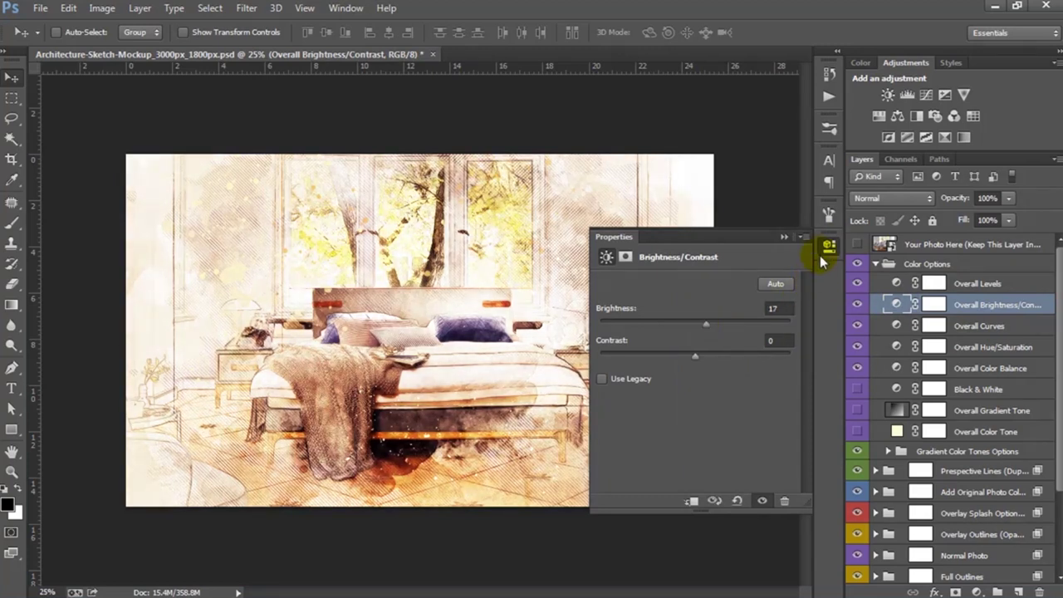
Lift a point on the Overall Curves curve to brighten the sketch
{"action": "left_click", "coordinate": [899, 325]}
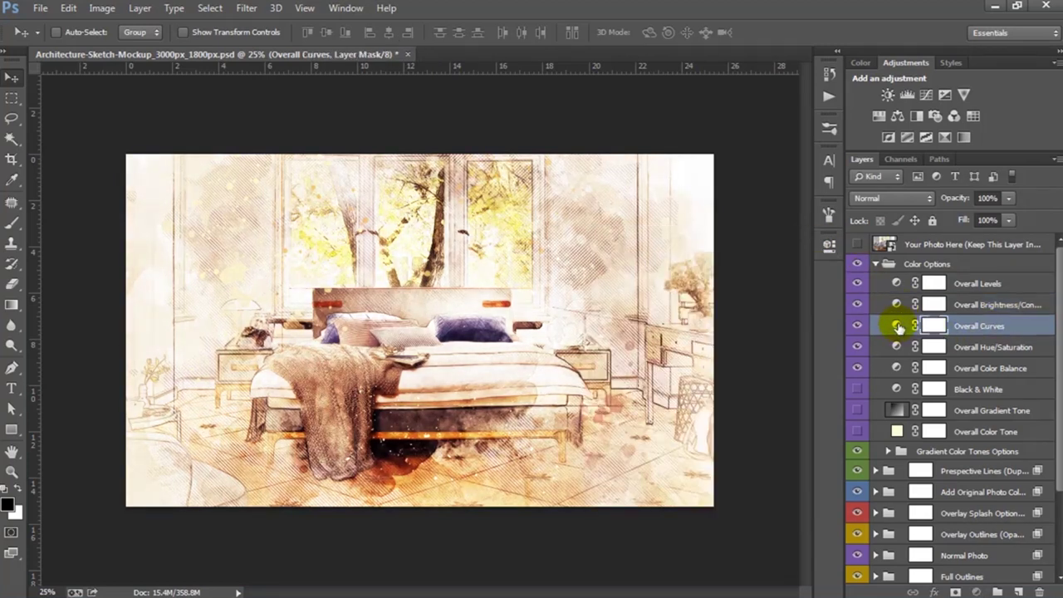
{"action": "double_click", "coordinate": [898, 327]}
{"action": "mouse_move", "coordinate": [702, 415]}
{"action": "left_mouse_down"}
{"action": "mouse_move", "coordinate": [671, 391]}
{"action": "mouse_move", "coordinate": [702, 418]}
{"action": "left_mouse_up"}
Nudge the hue slightly on the Overall Hue/Saturation layer
{"action": "left_click", "coordinate": [829, 246]}
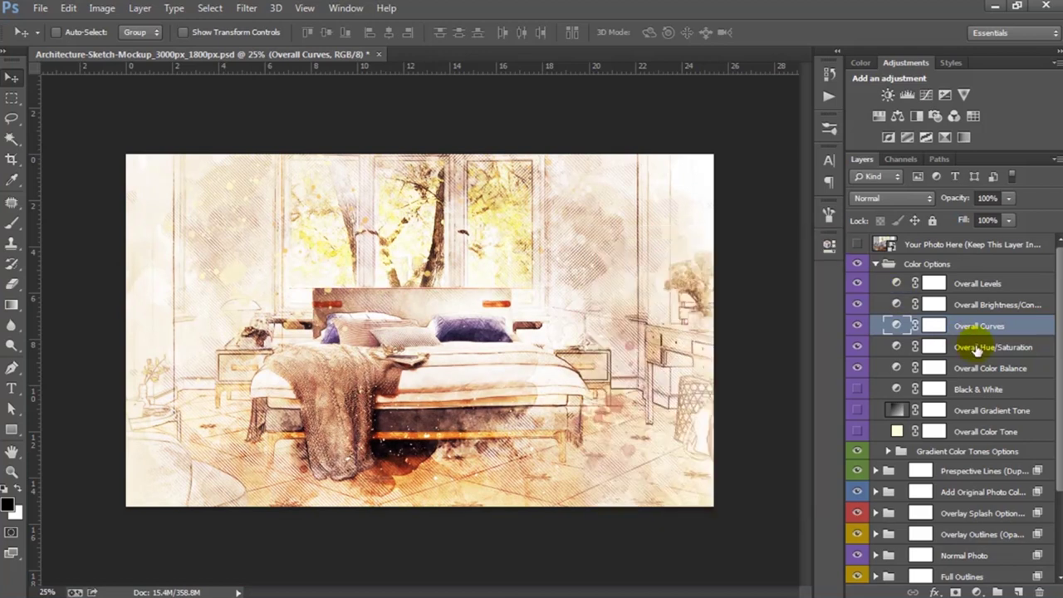
{"action": "left_click", "coordinate": [977, 348]}
{"action": "double_click", "coordinate": [896, 347]}
{"action": "left_click_drag", "start_coordinate": [694, 344], "coordinate": [696, 349]}
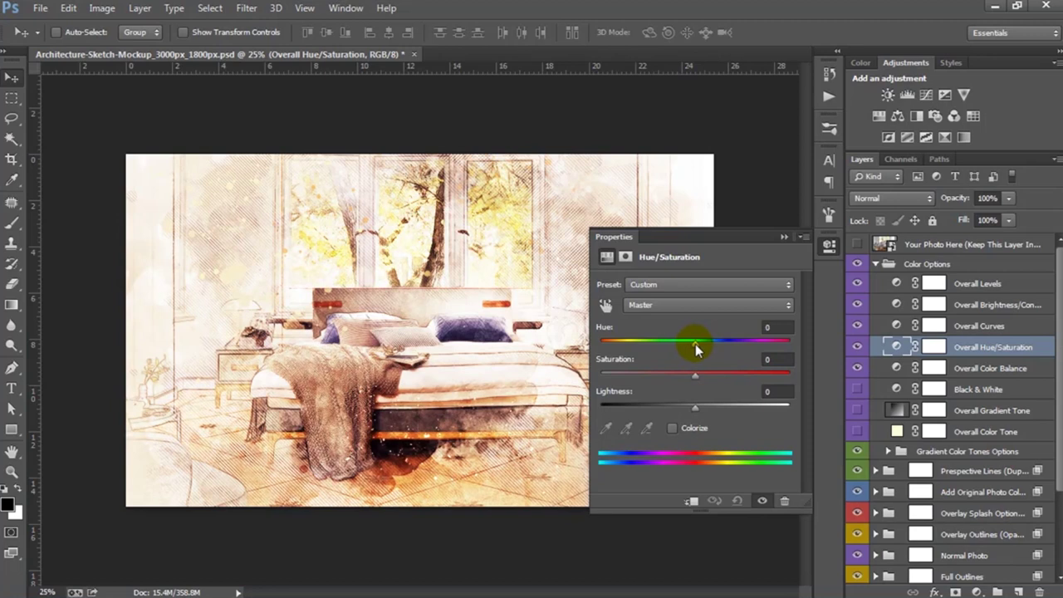
{"action": "left_click", "coordinate": [829, 246]}
Set the Overall Color Balance Cyan-Red midtones to -4
{"action": "left_click", "coordinate": [955, 369]}
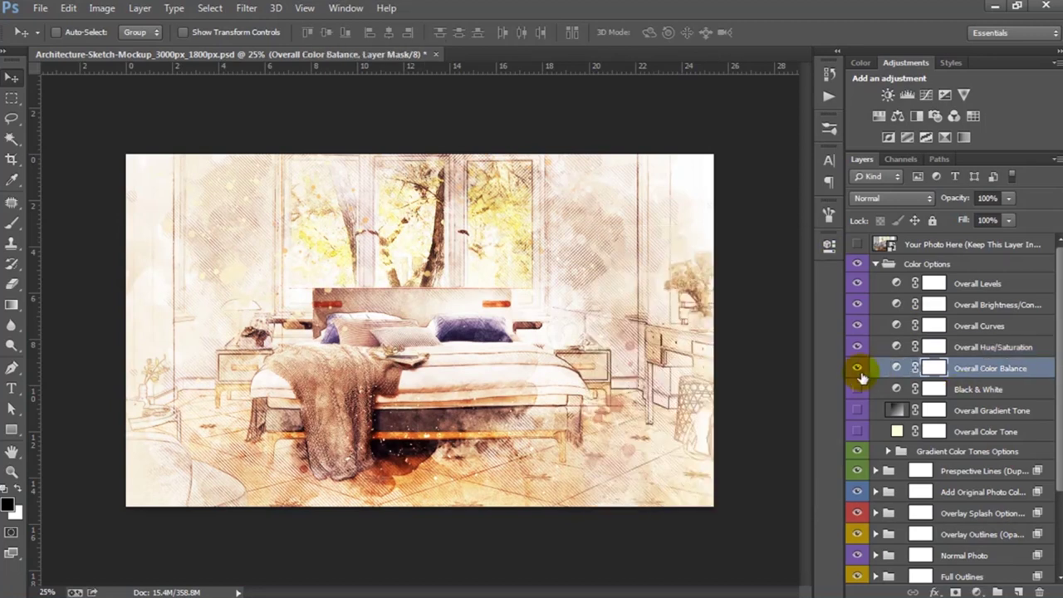
{"action": "double_click", "coordinate": [896, 368]}
{"action": "mouse_move", "coordinate": [673, 319]}
{"action": "left_mouse_down"}
{"action": "mouse_move", "coordinate": [645, 317]}
{"action": "mouse_move", "coordinate": [672, 329]}
{"action": "left_mouse_up"}
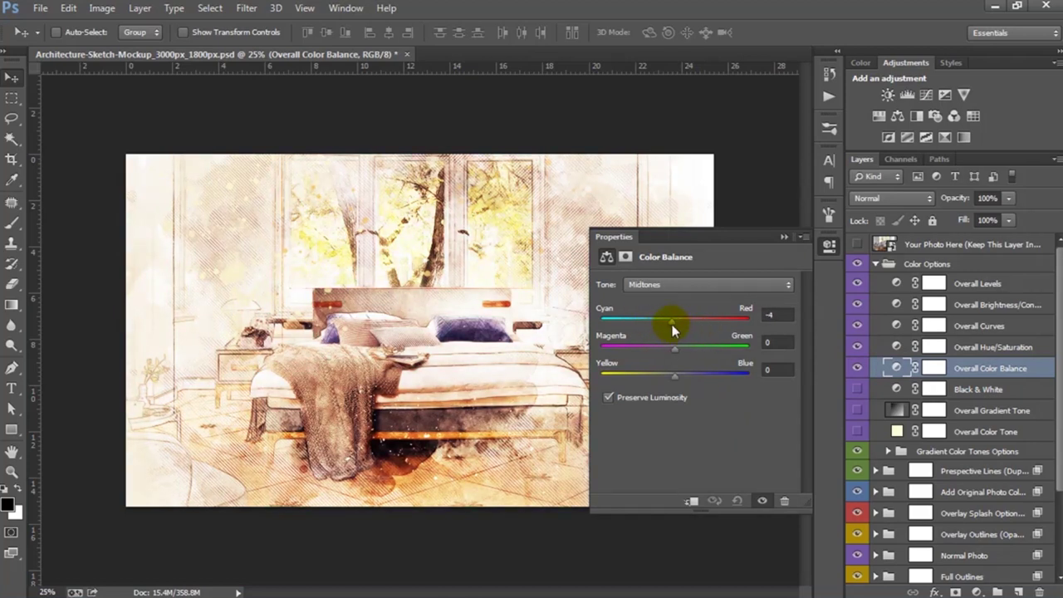
{"action": "left_click", "coordinate": [828, 246]}
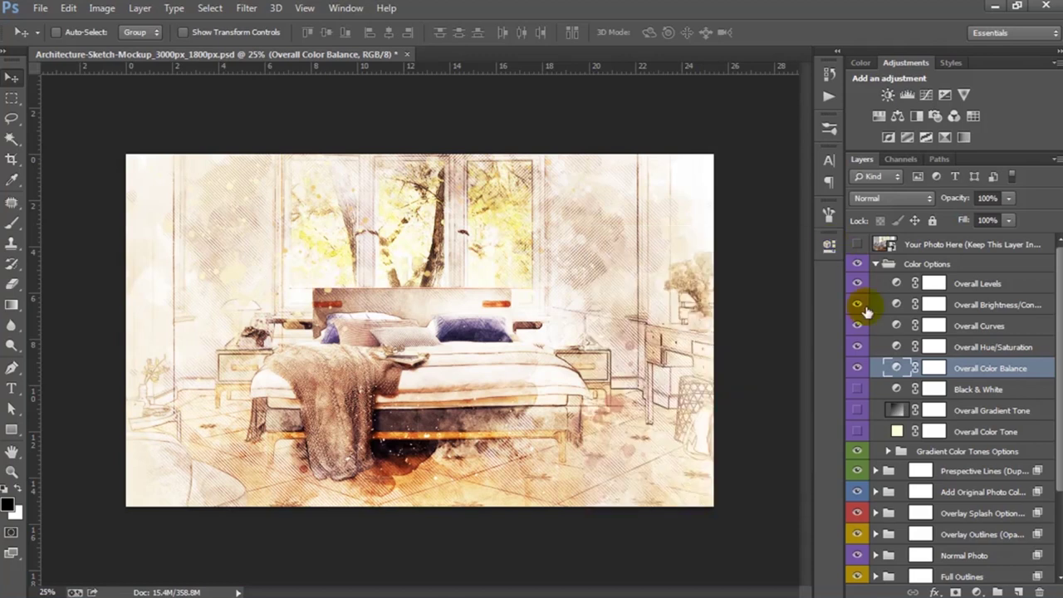
Preview and re-hide Black & White, then show the Overall Gradient Tone layer
{"action": "left_click", "coordinate": [877, 389]}
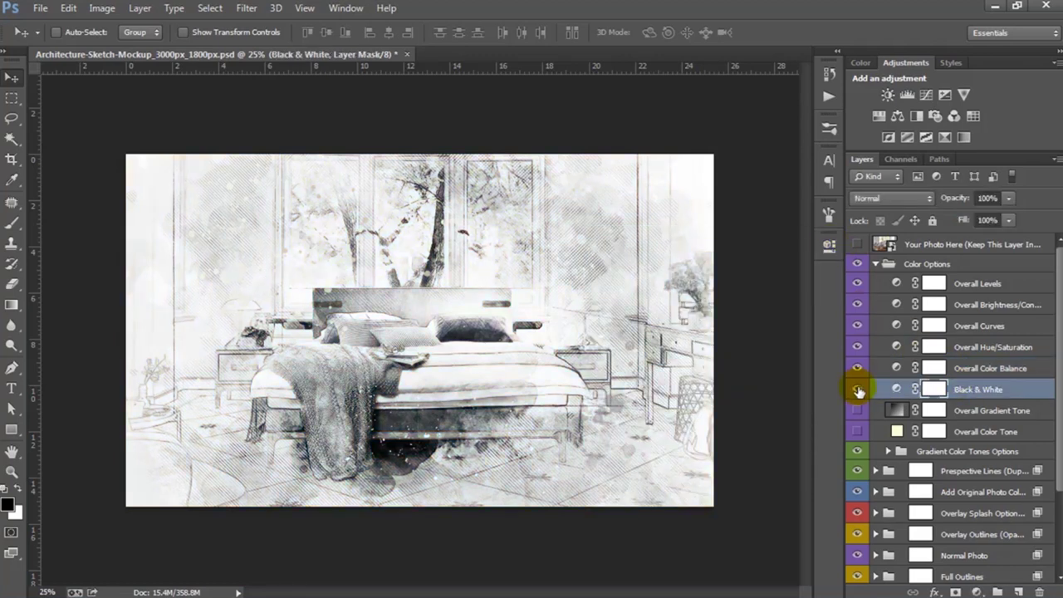
{"action": "left_click", "coordinate": [858, 389]}
{"action": "left_click", "coordinate": [963, 410]}
{"action": "left_click", "coordinate": [858, 410]}
Preview the Sepia 3, Sepia Antique and Cobalt-Iron 3 gradient presets, then discard them
{"action": "double_click", "coordinate": [895, 410]}
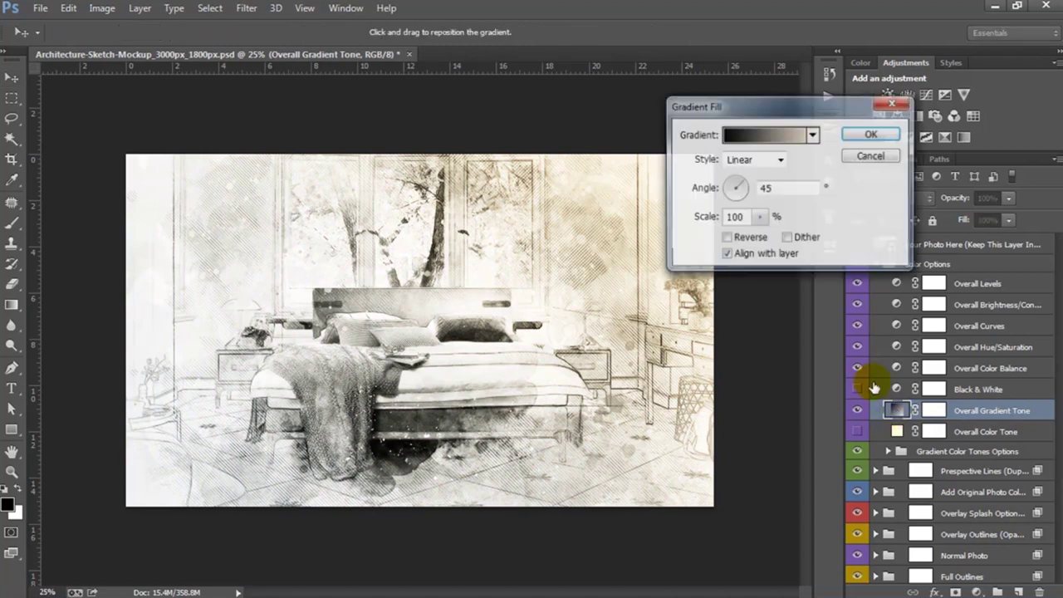
{"action": "left_click", "coordinate": [763, 135]}
{"action": "left_click", "coordinate": [824, 243]}
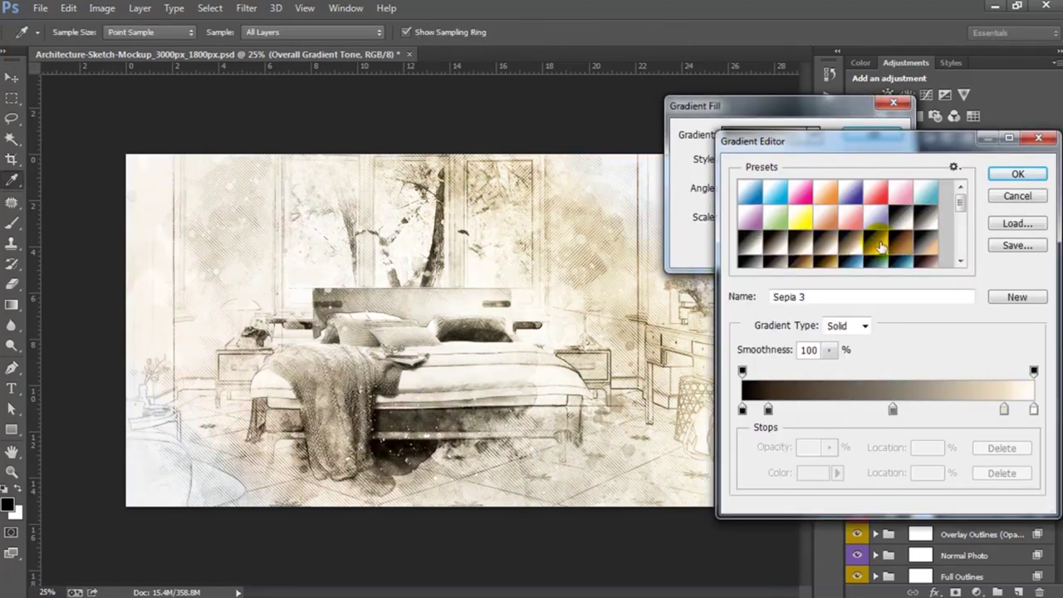
{"action": "left_click", "coordinate": [911, 246]}
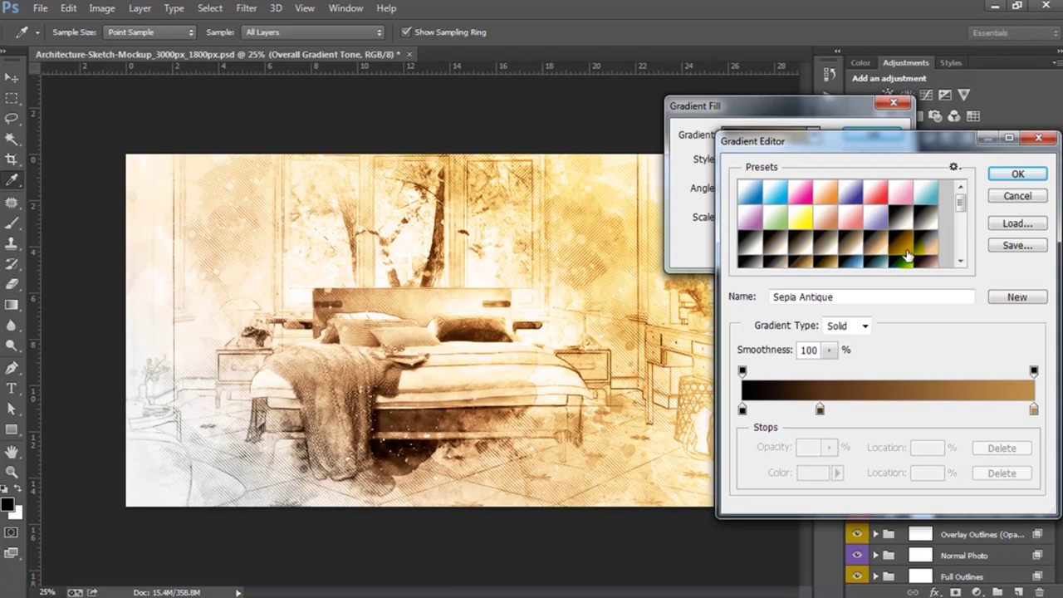
{"action": "scroll", "coordinate": [908, 256], "scroll_direction": "down", "scroll_amount": 1}
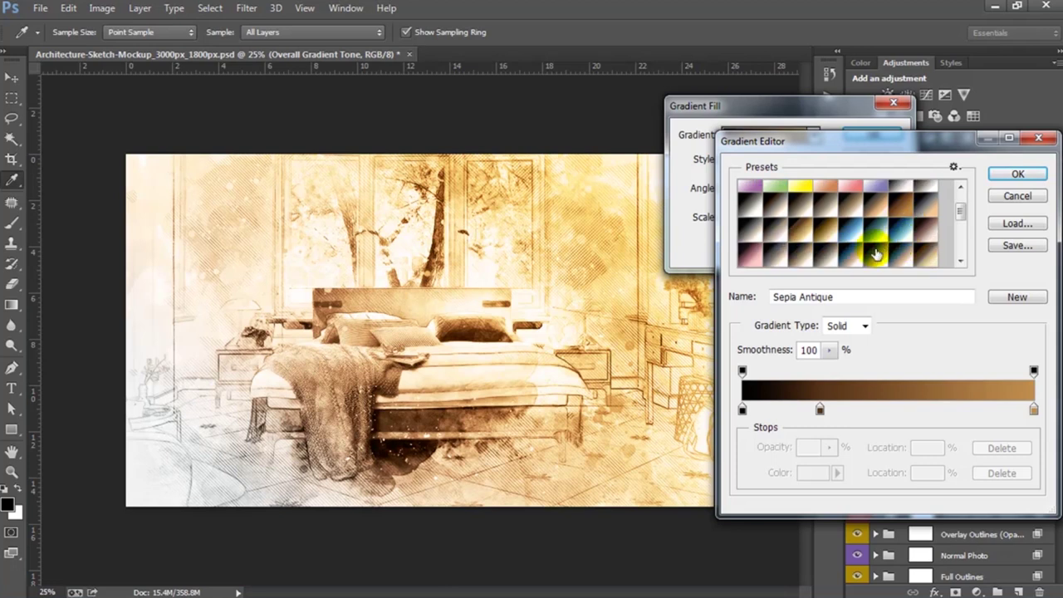
{"action": "left_click", "coordinate": [870, 246]}
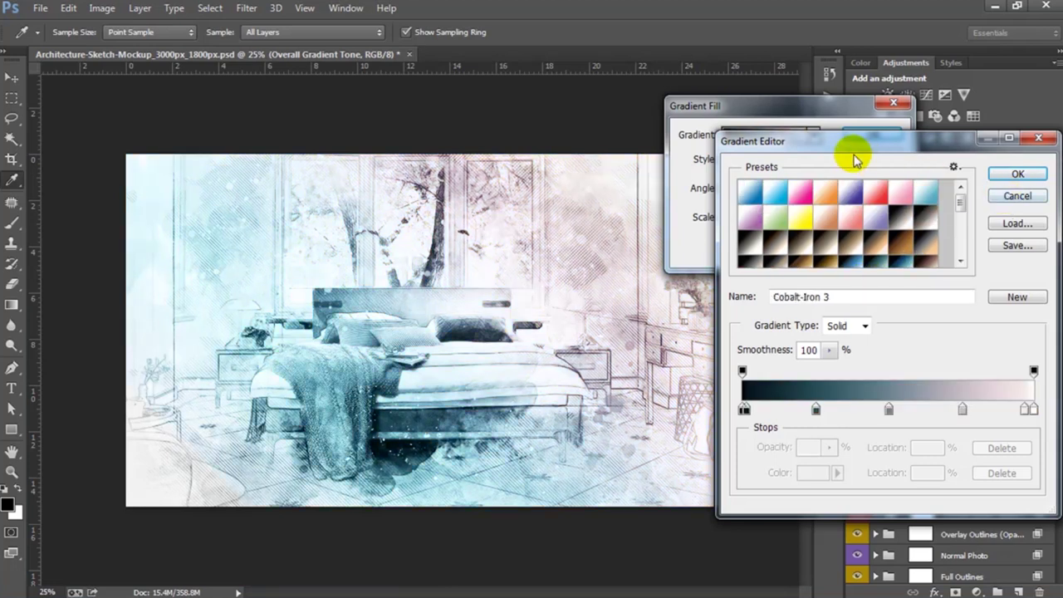
{"action": "key", "text": "Escape"}
Set the gradient fill to 132.27° angle and 347% scale, then hide the layer
{"action": "left_click", "coordinate": [734, 186]}
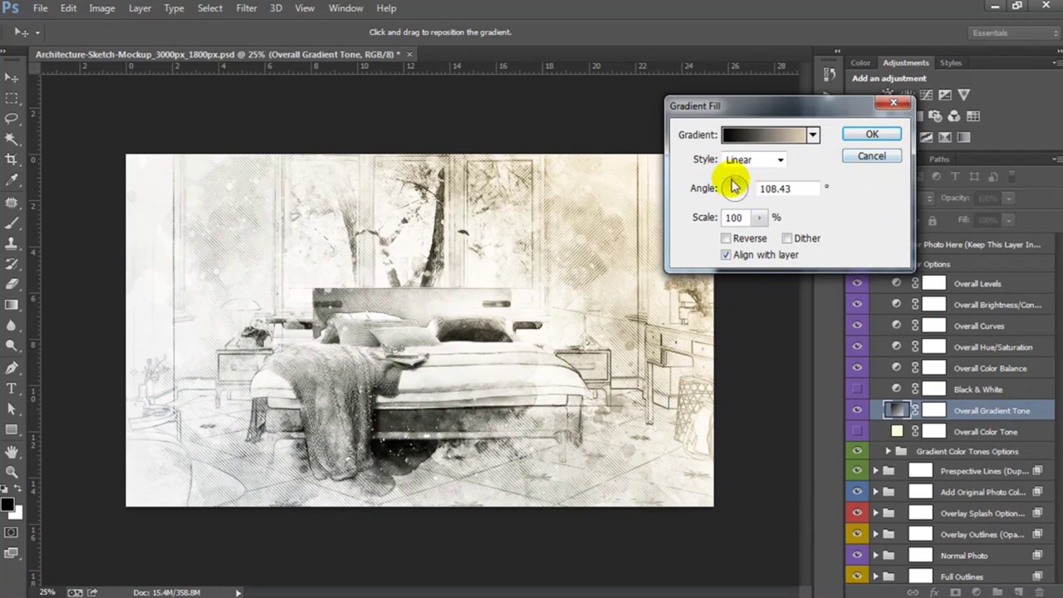
{"action": "left_click", "coordinate": [759, 217]}
{"action": "left_click_drag", "start_coordinate": [762, 233], "coordinate": [781, 241]}
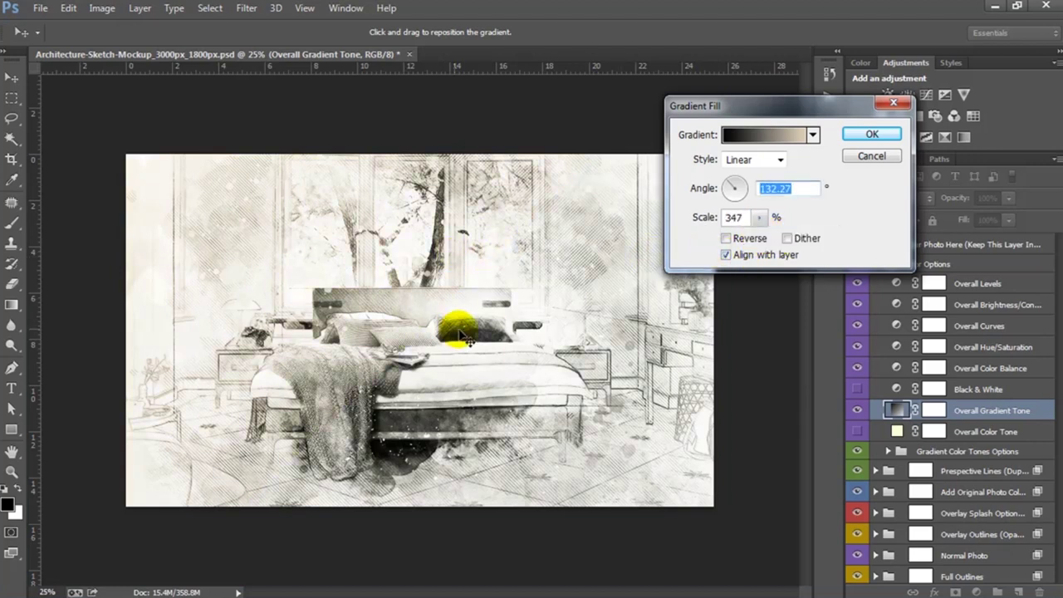
{"action": "left_click", "coordinate": [865, 156]}
{"action": "left_click", "coordinate": [856, 410]}
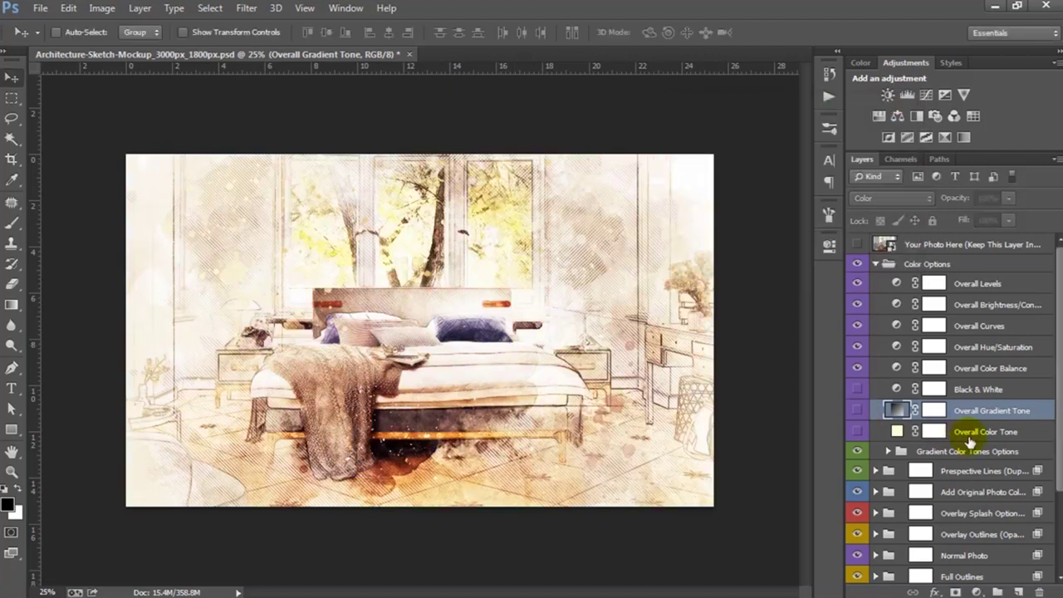
Show Overall Color Tone, try olive, green and pale mint tints, then hide it again
{"action": "left_click", "coordinate": [968, 432]}
{"action": "left_click", "coordinate": [857, 431]}
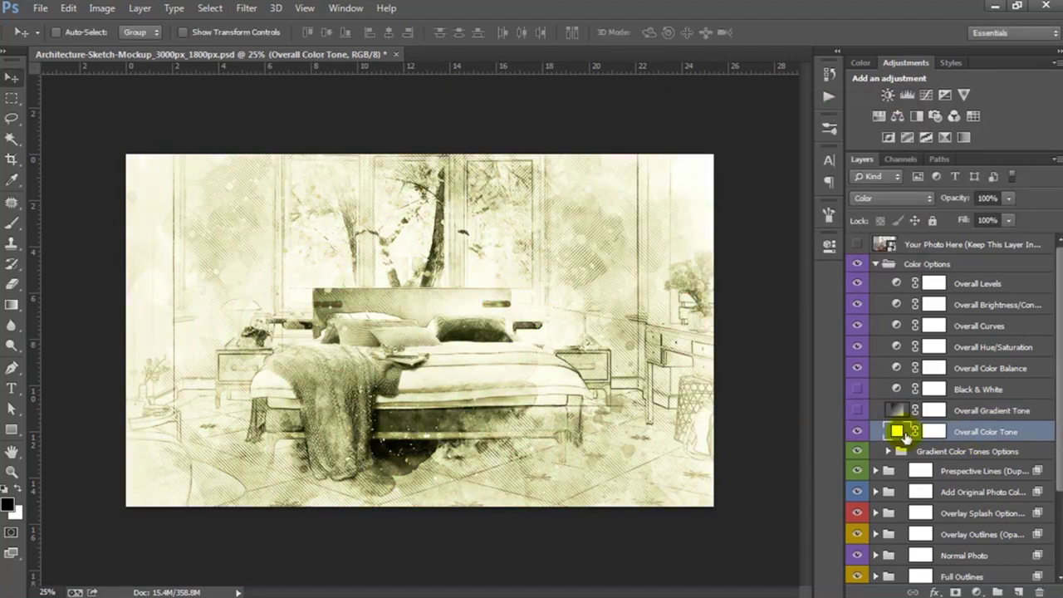
{"action": "double_click", "coordinate": [899, 432]}
{"action": "left_click_drag", "start_coordinate": [891, 387], "coordinate": [795, 498]}
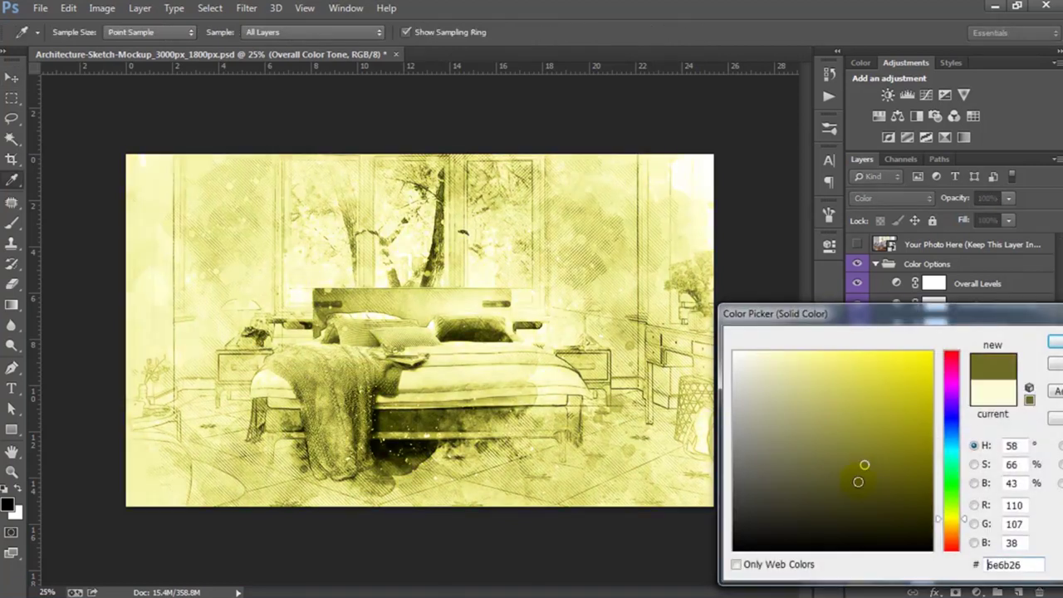
{"action": "left_click", "coordinate": [952, 464]}
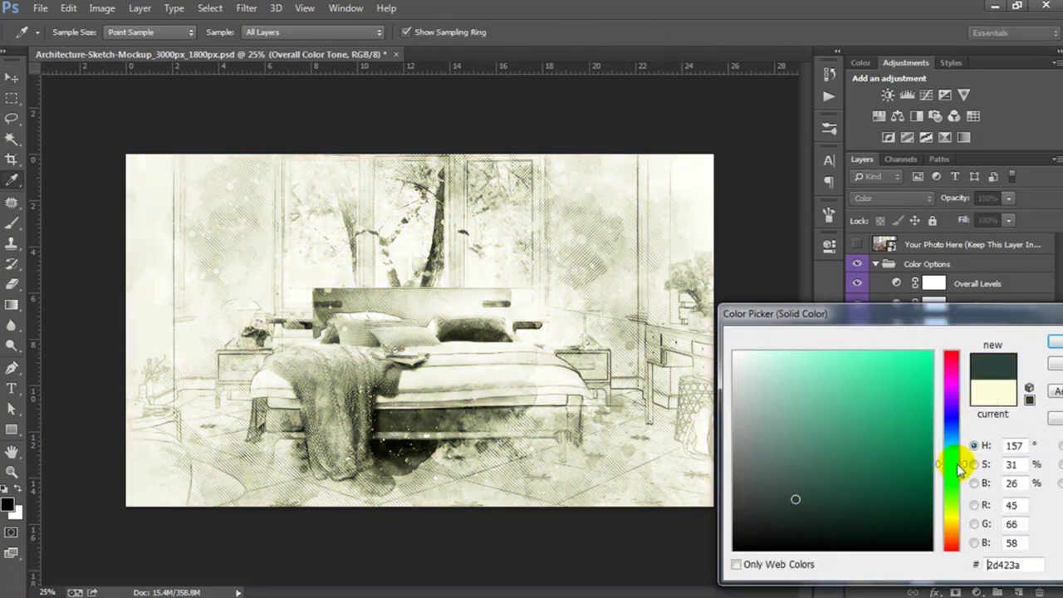
{"action": "left_click", "coordinate": [856, 392]}
{"action": "left_click", "coordinate": [890, 428]}
{"action": "left_click", "coordinate": [780, 372]}
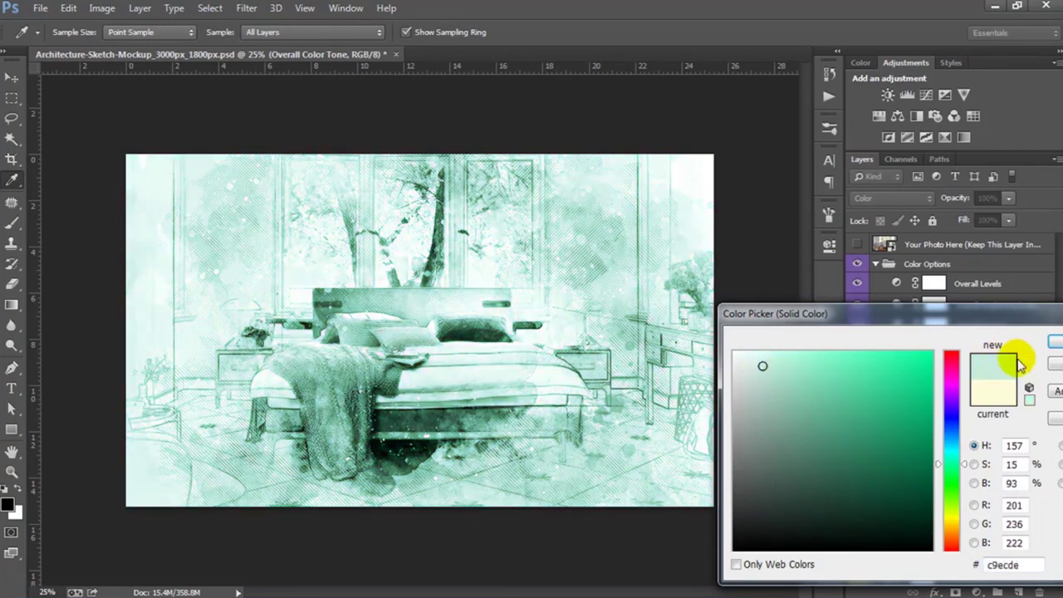
{"action": "left_click", "coordinate": [1053, 364]}
{"action": "left_click", "coordinate": [857, 431]}
{"action": "left_click", "coordinate": [857, 410]}
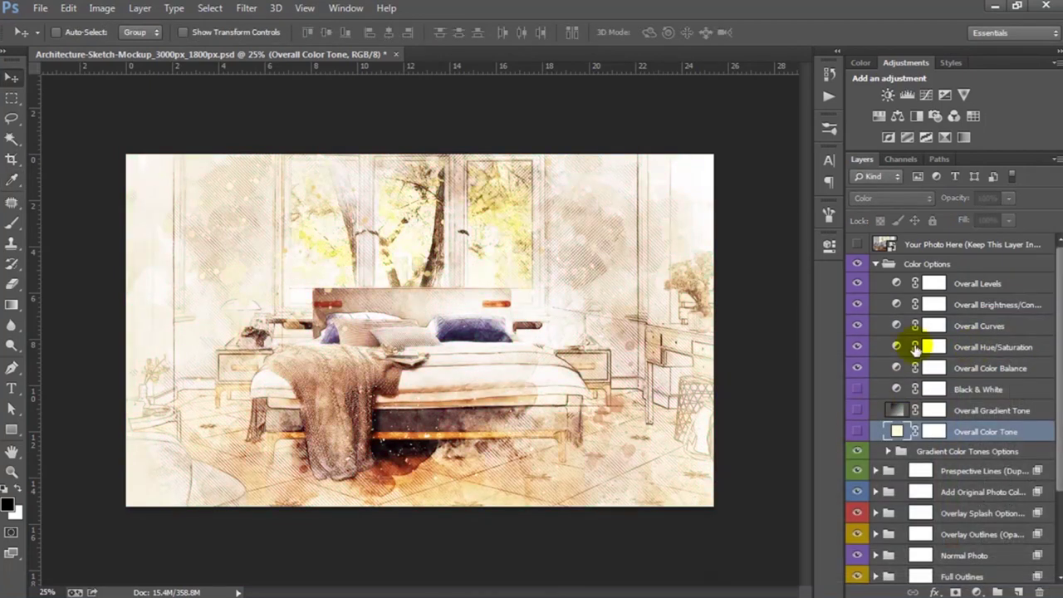
Expand Gradient Color Tones Options, hide Gradient Tone 06, and show Gradient Tone 01 at 78% opacity
{"action": "scroll", "coordinate": [947, 398], "scroll_direction": "down", "scroll_amount": 2}
{"action": "scroll", "coordinate": [916, 380], "scroll_direction": "down", "scroll_amount": 2}
{"action": "left_click", "coordinate": [926, 368]}
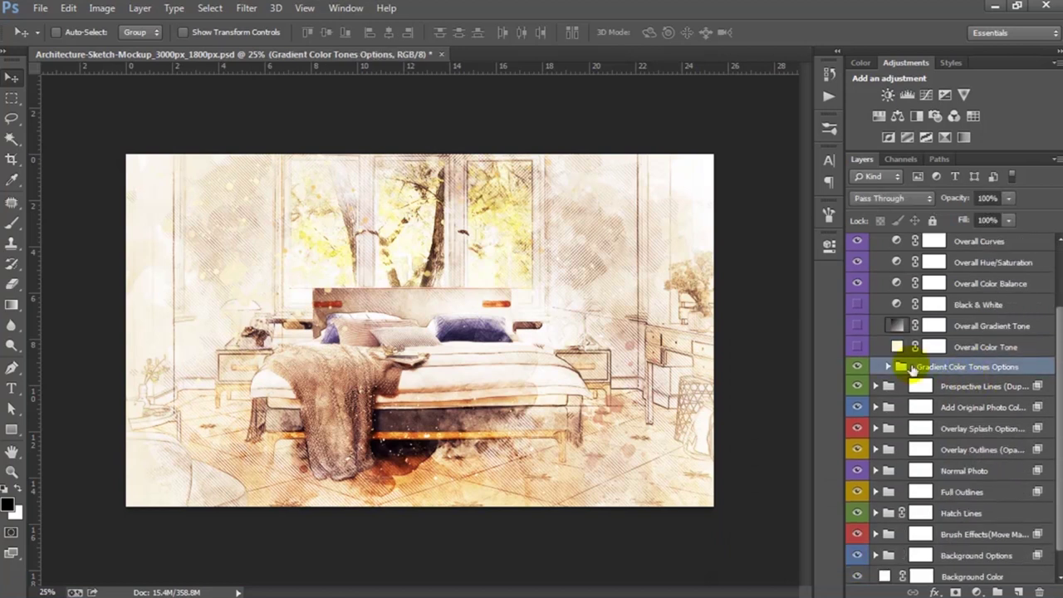
{"action": "left_click", "coordinate": [887, 366]}
{"action": "scroll", "coordinate": [938, 366], "scroll_direction": "down", "scroll_amount": 2}
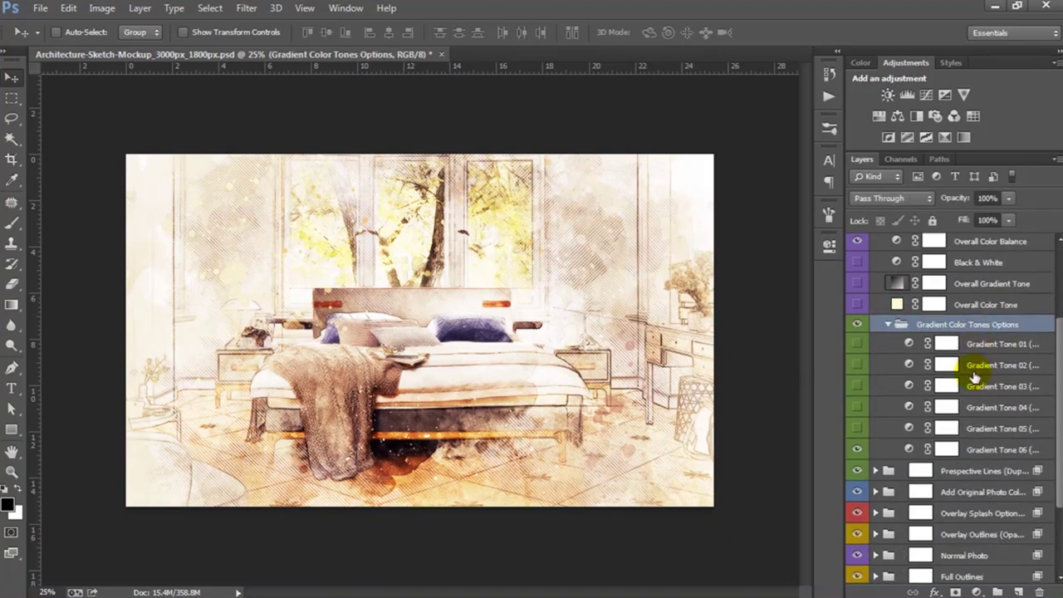
{"action": "scroll", "coordinate": [976, 378], "scroll_direction": "down", "scroll_amount": 1}
{"action": "scroll", "coordinate": [976, 377], "scroll_direction": "down", "scroll_amount": 2}
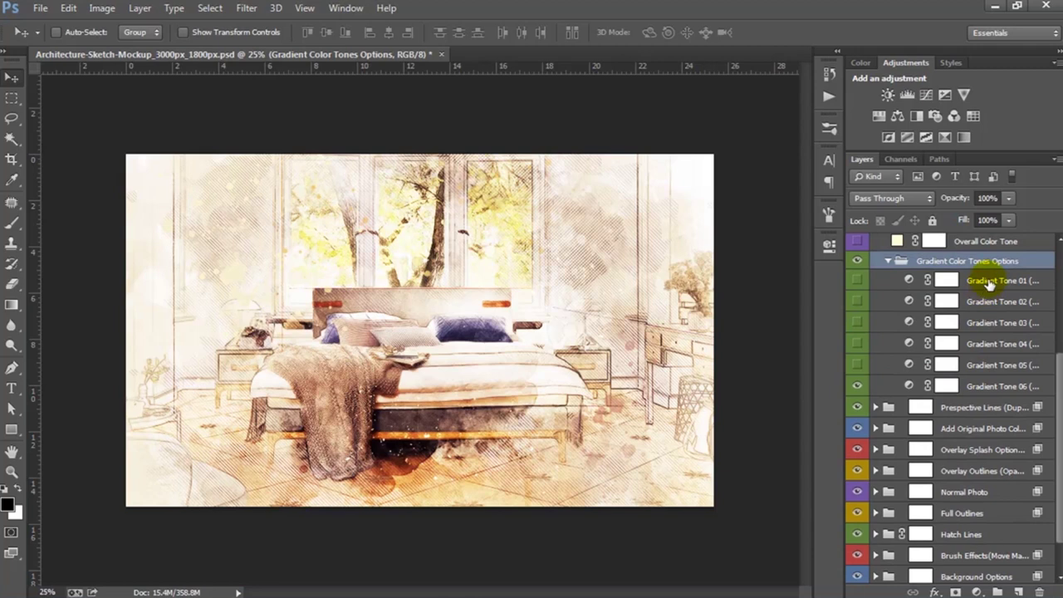
{"action": "left_click", "coordinate": [859, 386]}
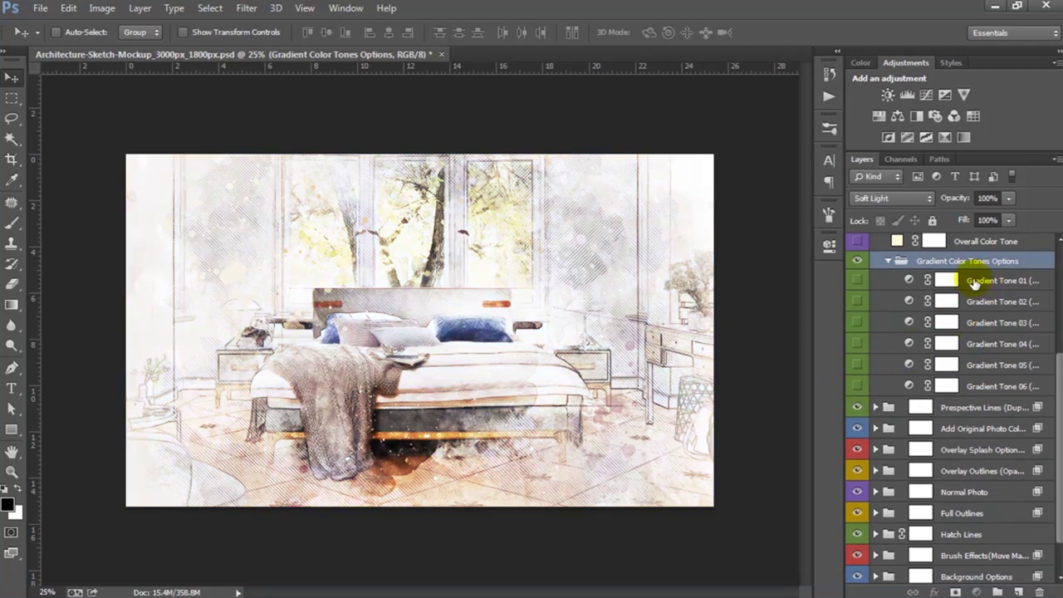
{"action": "left_click", "coordinate": [972, 280]}
{"action": "left_click", "coordinate": [859, 282]}
{"action": "left_click_drag", "start_coordinate": [955, 200], "coordinate": [966, 204]}
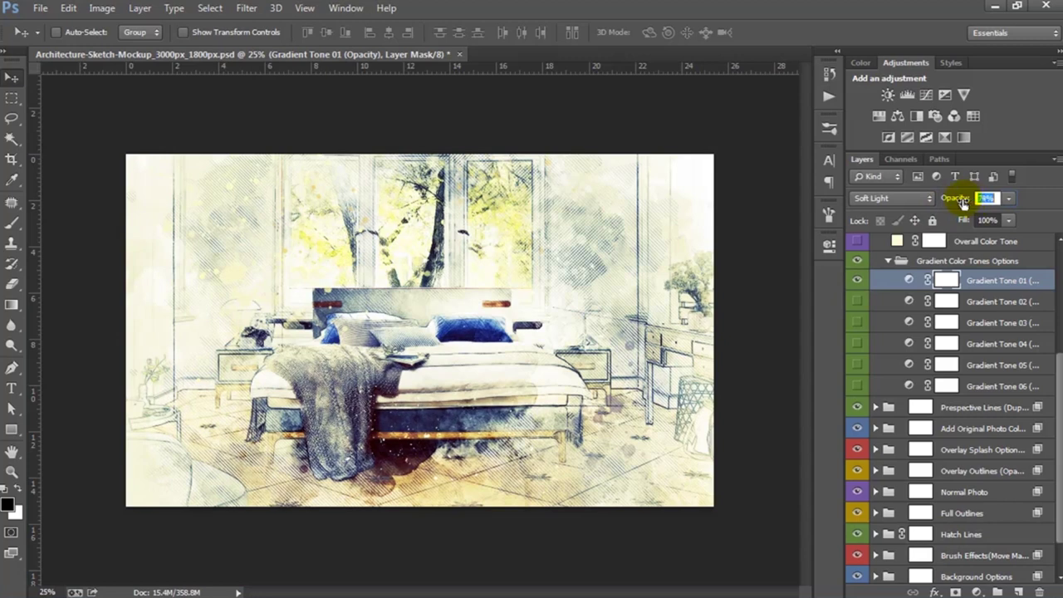
{"action": "left_click_drag", "start_coordinate": [966, 201], "coordinate": [971, 202]}
Preview Purple, Salmon Pink and Cyan presets on Gradient Tone 01's map, discard them, and hide it
{"action": "double_click", "coordinate": [910, 281]}
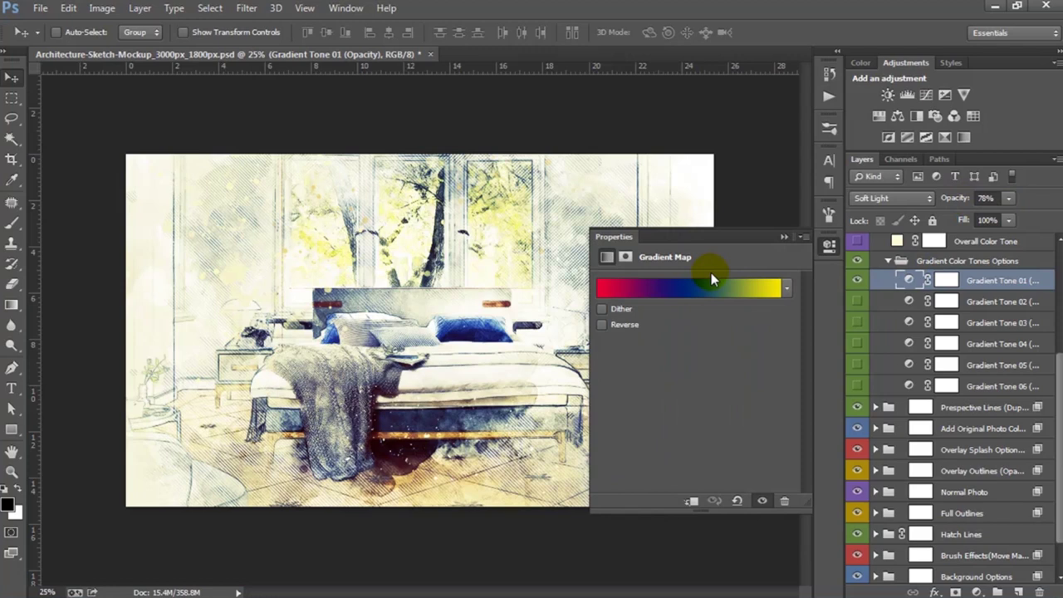
{"action": "left_click", "coordinate": [710, 285]}
{"action": "left_click", "coordinate": [818, 246]}
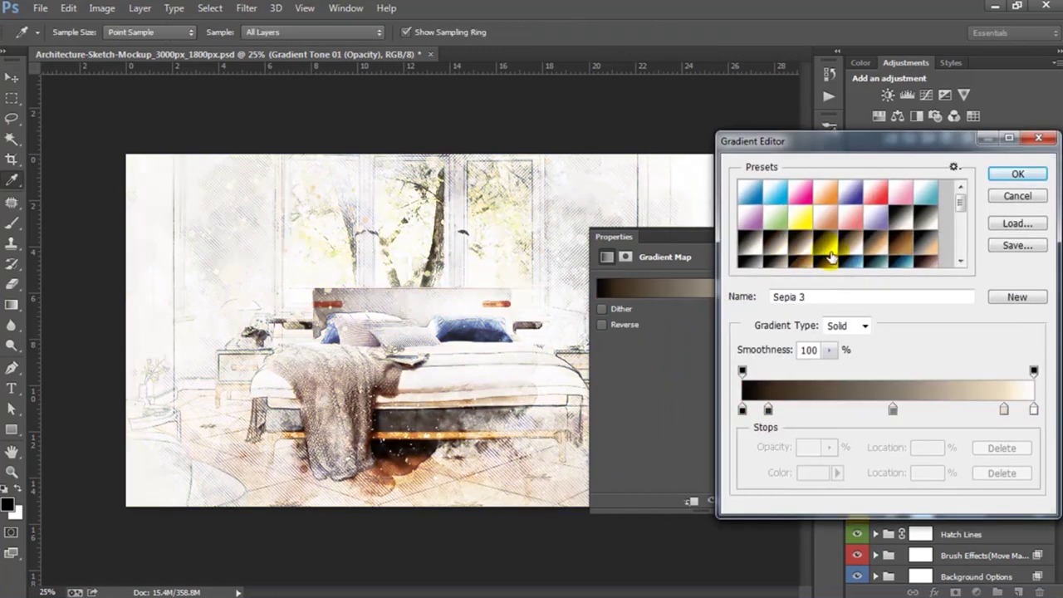
{"action": "left_click", "coordinate": [887, 263]}
{"action": "left_click", "coordinate": [848, 192]}
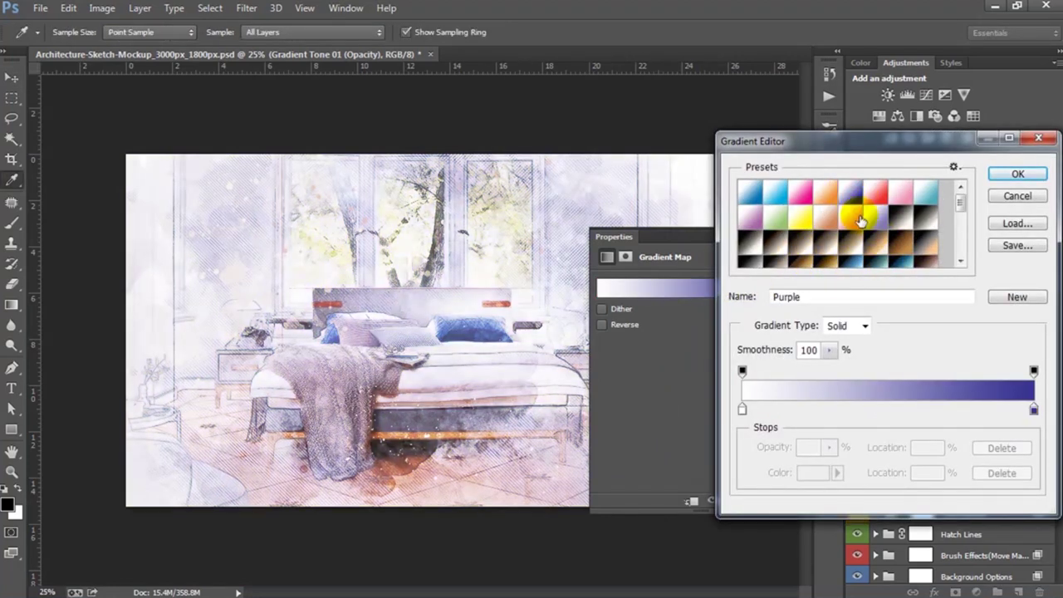
{"action": "left_click", "coordinate": [854, 215]}
{"action": "left_click", "coordinate": [781, 201]}
{"action": "left_click", "coordinate": [1017, 195]}
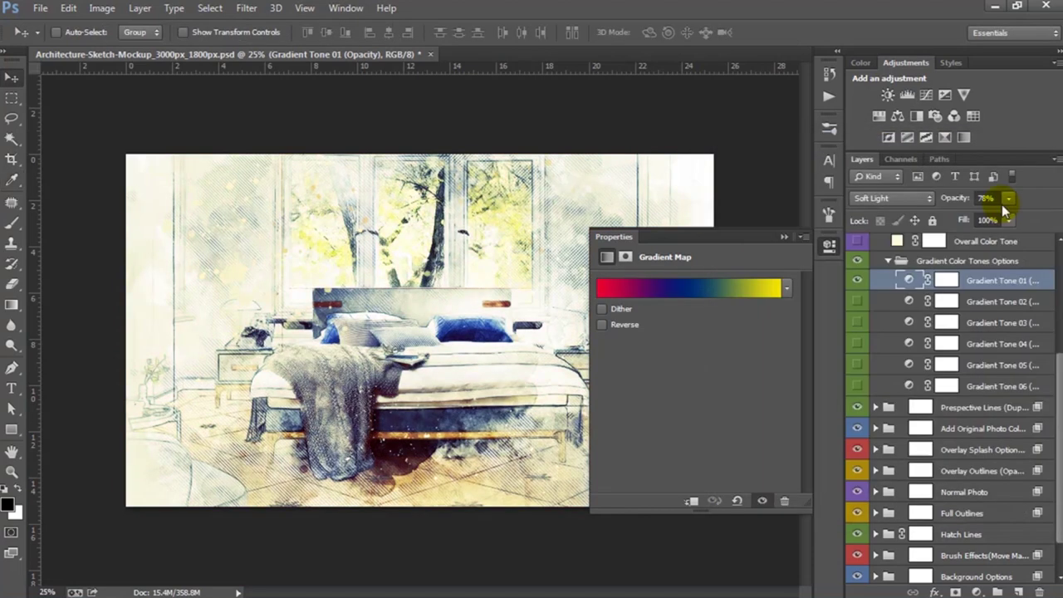
{"action": "left_click", "coordinate": [828, 246]}
{"action": "left_click", "coordinate": [857, 280]}
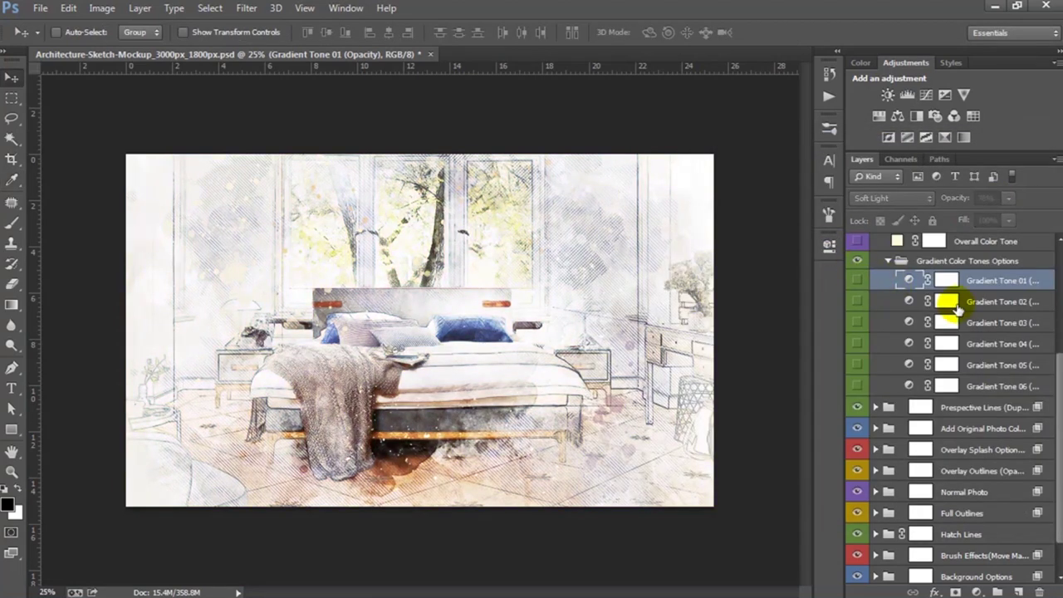
Preview the Gradient Tone 02, 03 and 04 tints one at a time
{"action": "left_click", "coordinate": [946, 301]}
{"action": "left_click", "coordinate": [860, 302]}
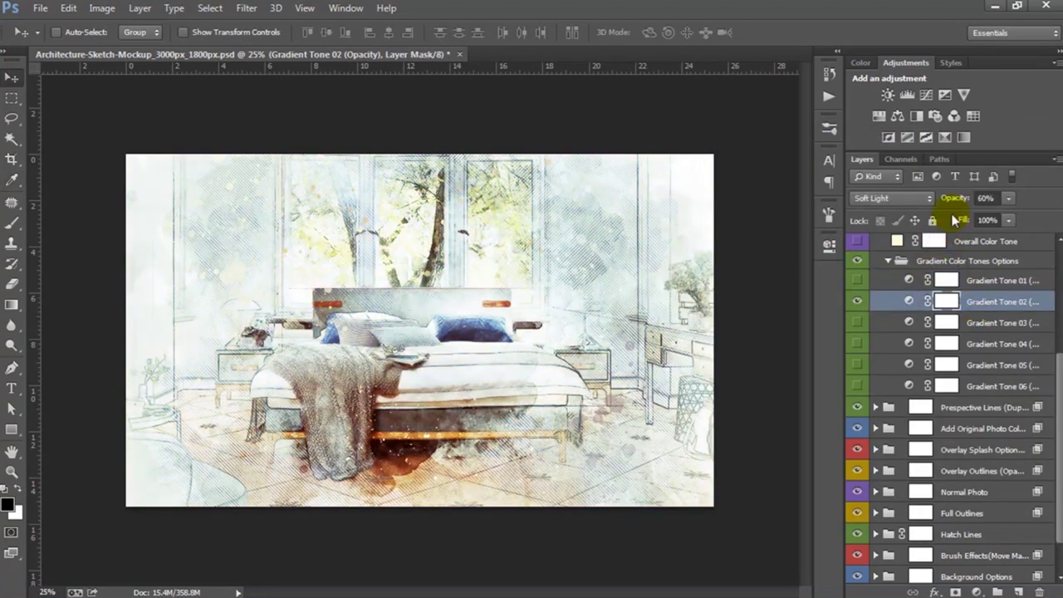
{"action": "left_click", "coordinate": [980, 200]}
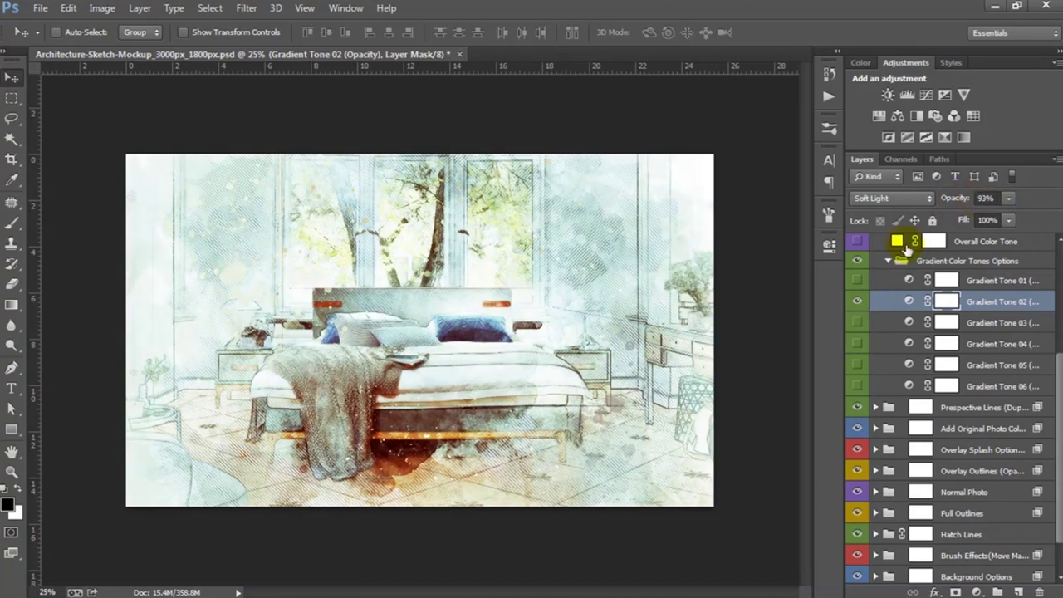
{"action": "left_click", "coordinate": [857, 300]}
{"action": "left_click", "coordinate": [972, 322]}
{"action": "left_click", "coordinate": [859, 322]}
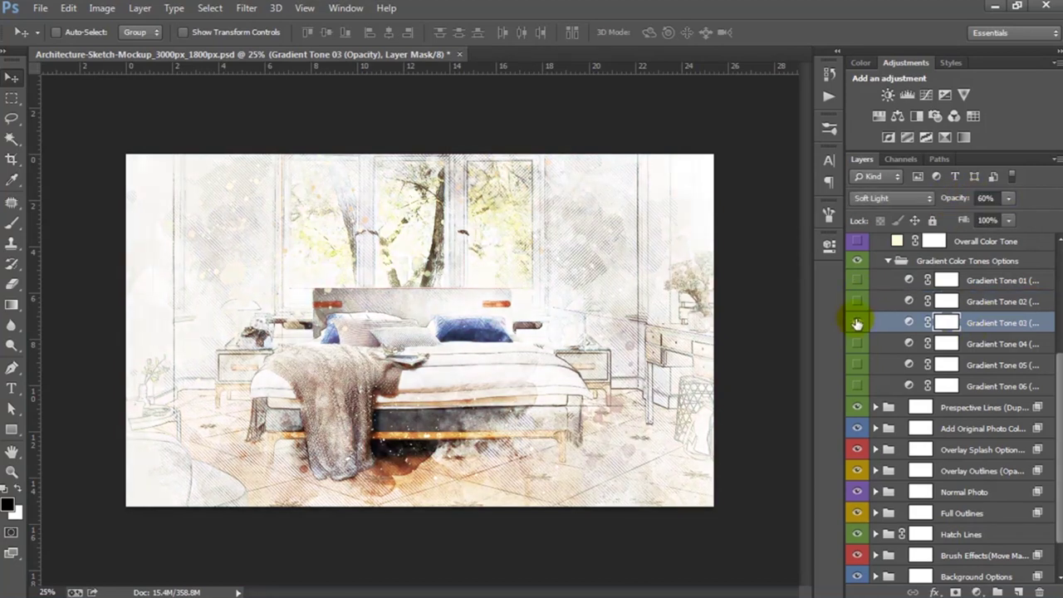
{"action": "left_click", "coordinate": [968, 198]}
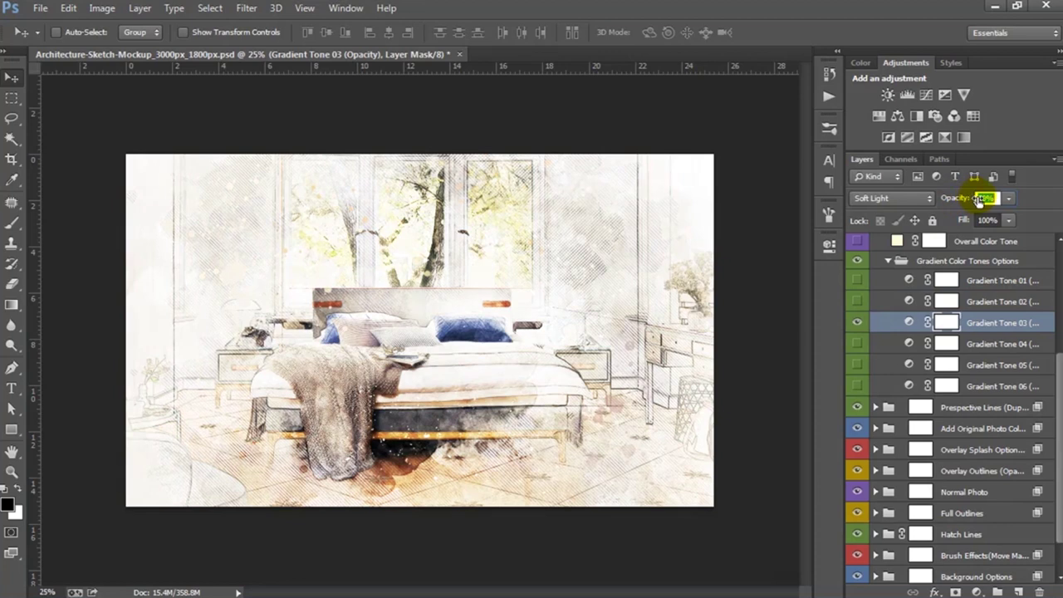
{"action": "left_click", "coordinate": [857, 322]}
{"action": "left_click", "coordinate": [883, 344]}
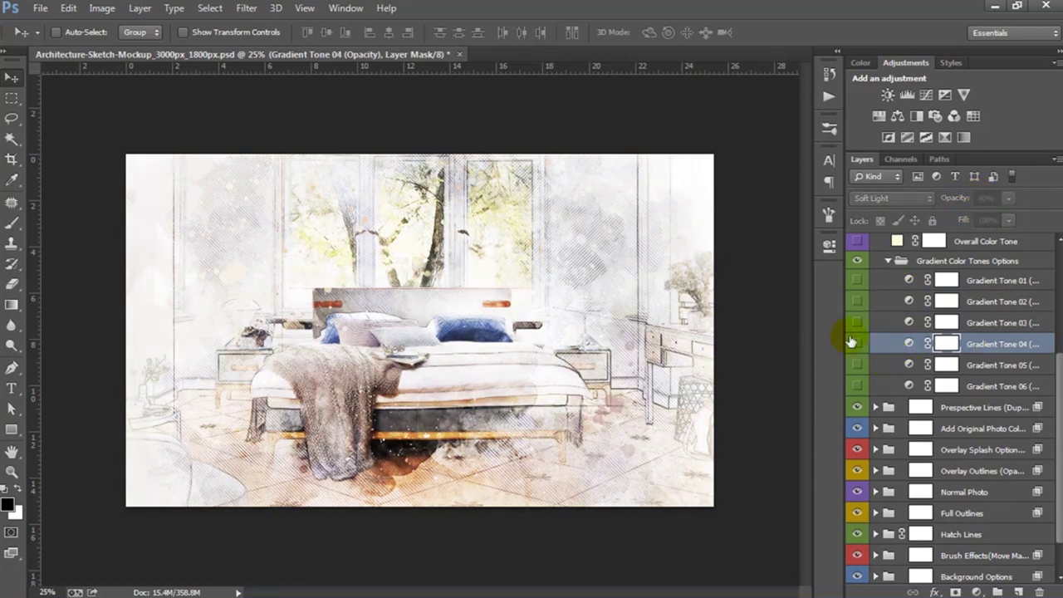
{"action": "left_click", "coordinate": [856, 343]}
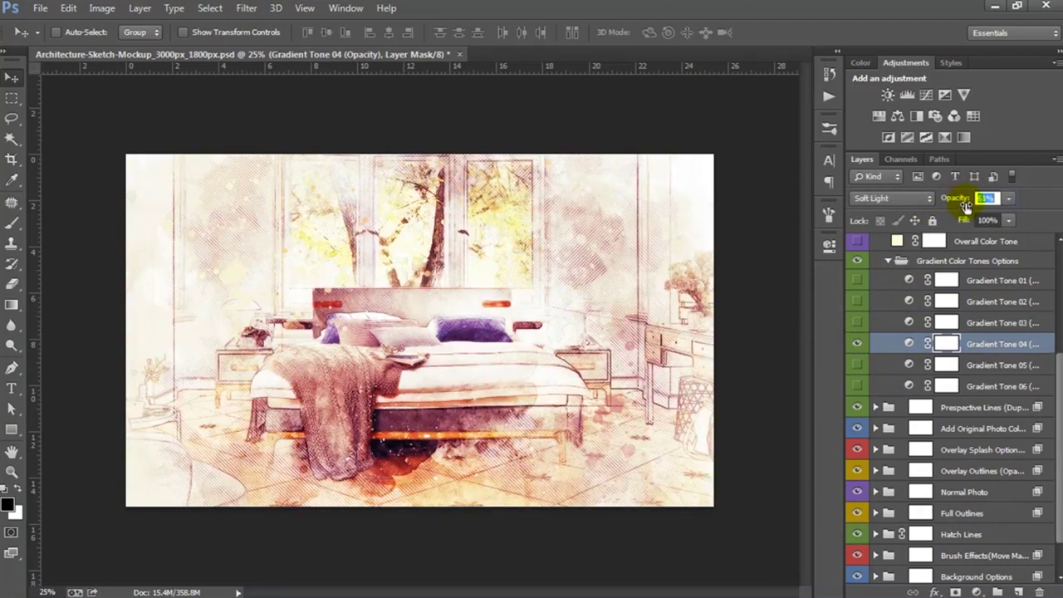
{"action": "left_click", "coordinate": [857, 344]}
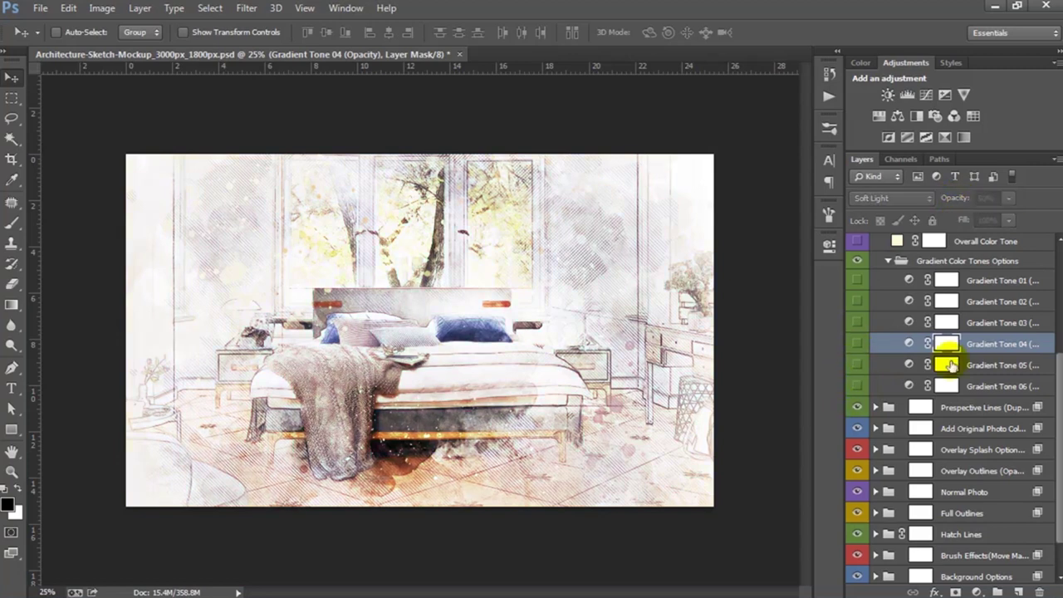
Try Gradient Tone 05 at 64% opacity, hide it, and switch Gradient Tone 06 on
{"action": "left_click", "coordinate": [980, 366]}
{"action": "left_click", "coordinate": [857, 364]}
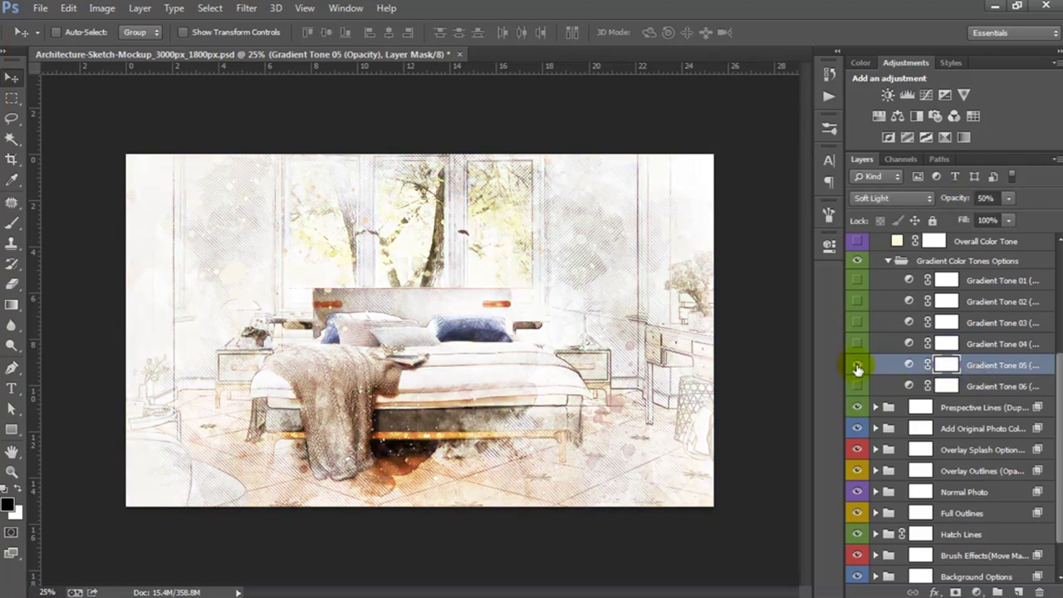
{"action": "left_click", "coordinate": [954, 199]}
{"action": "left_click_drag", "start_coordinate": [967, 201], "coordinate": [878, 398]}
{"action": "left_click", "coordinate": [857, 365]}
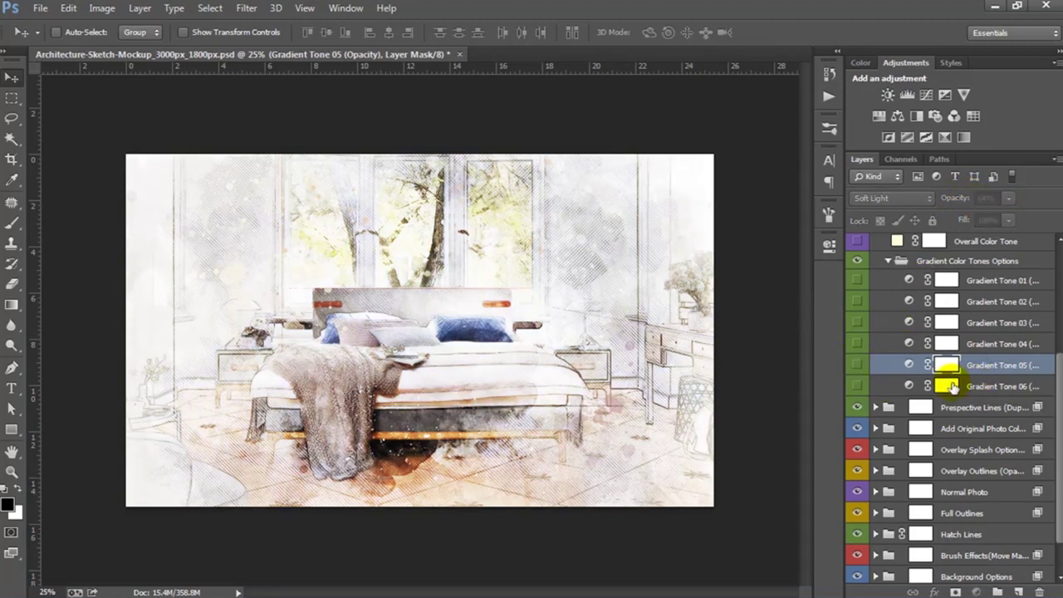
{"action": "left_click", "coordinate": [880, 385]}
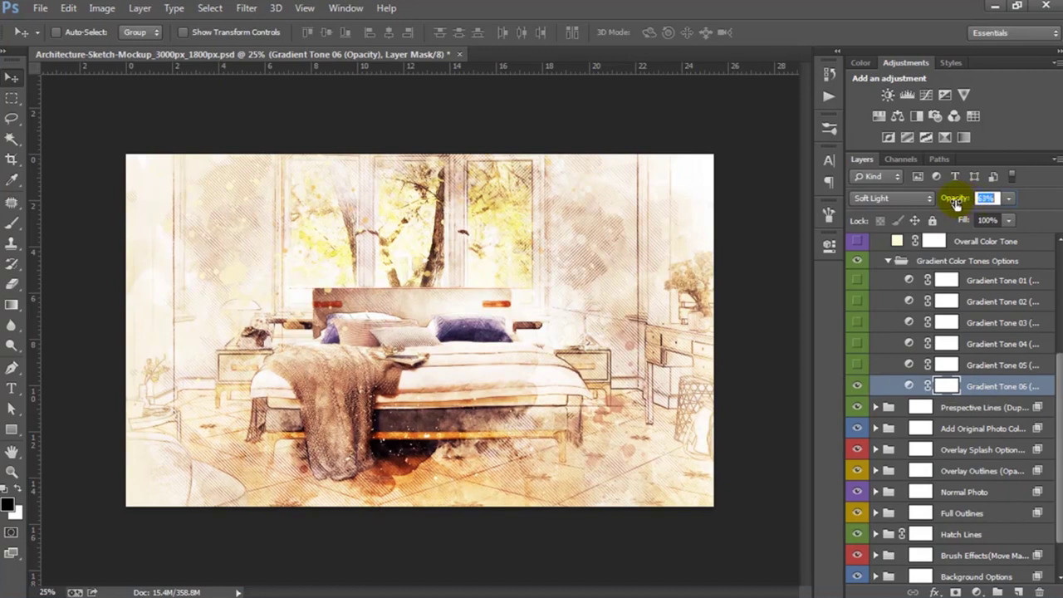
Compare Gradient Tones 01-03 over Tone 06 and lower Gradient Tone 02's opacity
{"action": "left_click", "coordinate": [858, 281]}
{"action": "left_click", "coordinate": [858, 282]}
{"action": "left_click", "coordinate": [858, 302]}
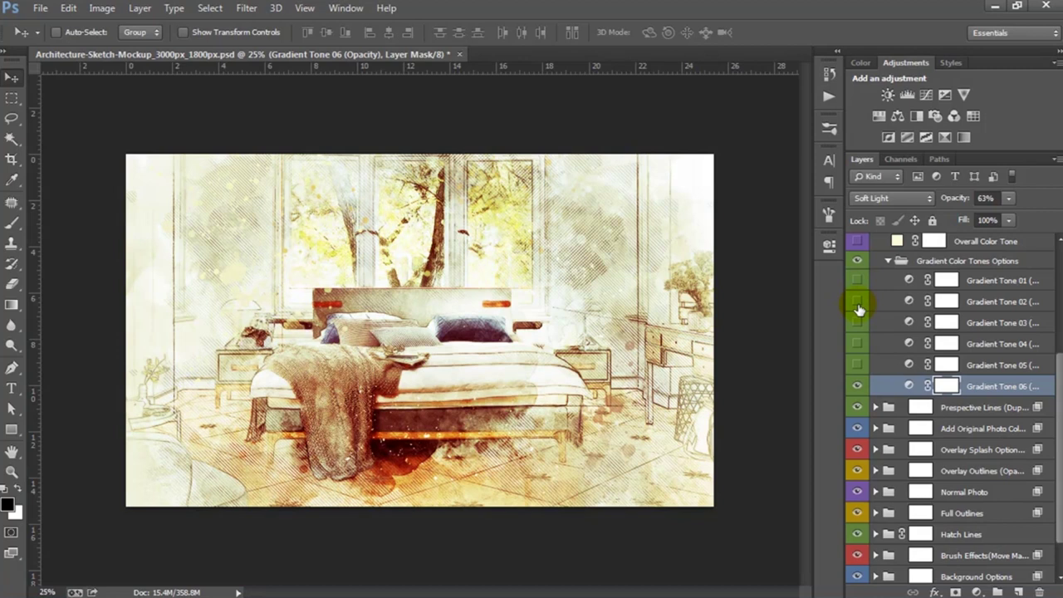
{"action": "left_click", "coordinate": [858, 302]}
{"action": "left_click", "coordinate": [858, 323]}
{"action": "left_click", "coordinate": [858, 324]}
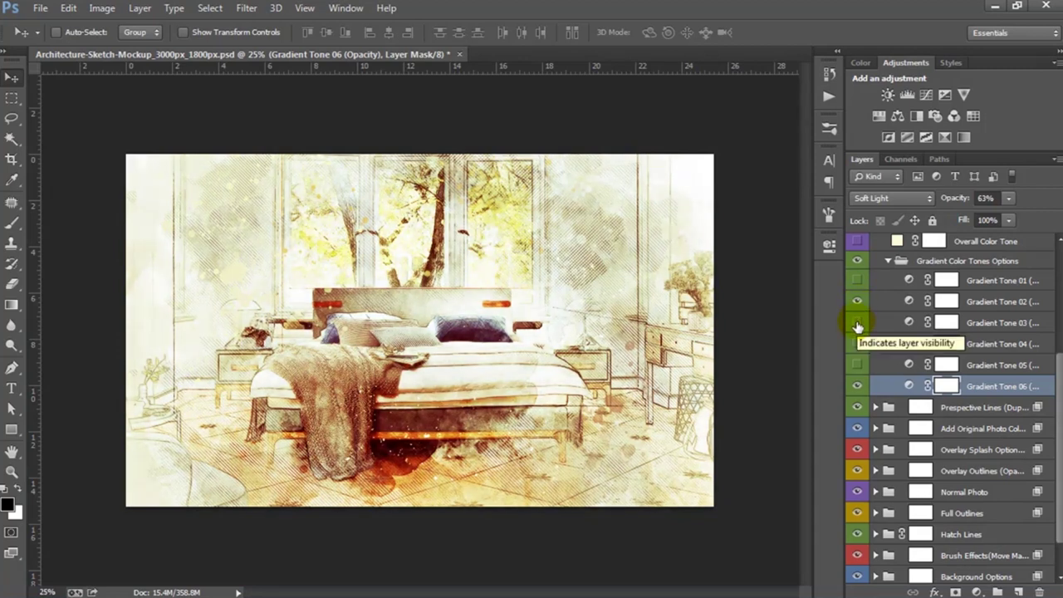
{"action": "left_click", "coordinate": [885, 303]}
{"action": "left_click_drag", "start_coordinate": [956, 199], "coordinate": [935, 201]}
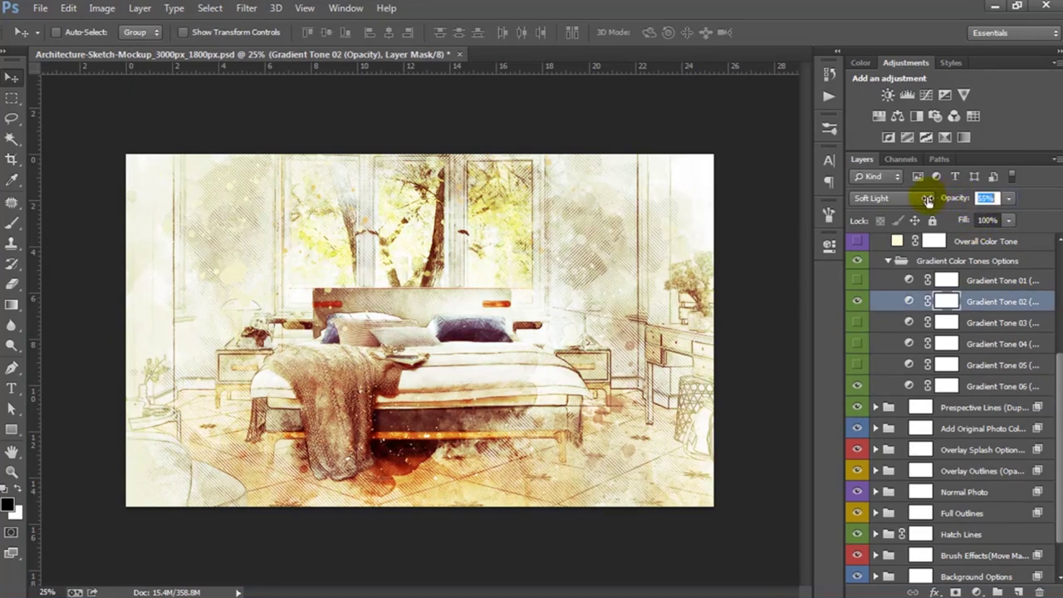
Collapse the Gradient Color Tones Options and Color Options groups and select Your Photo Here
{"action": "left_click", "coordinate": [889, 263]}
{"action": "scroll", "coordinate": [889, 264], "scroll_direction": "up", "scroll_amount": 5}
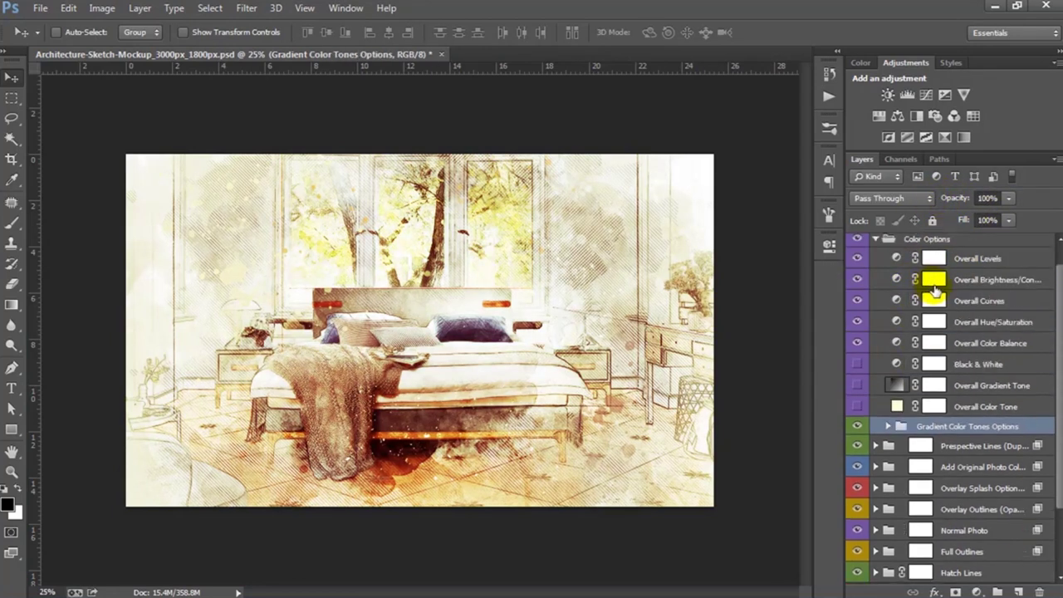
{"action": "left_click", "coordinate": [879, 264]}
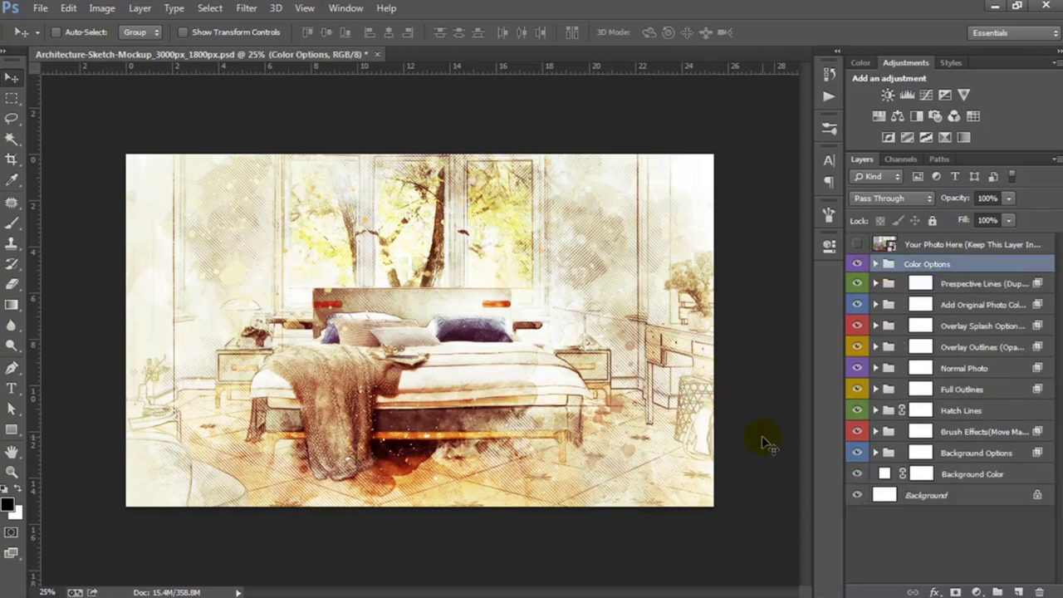
{"action": "left_click", "coordinate": [933, 244]}
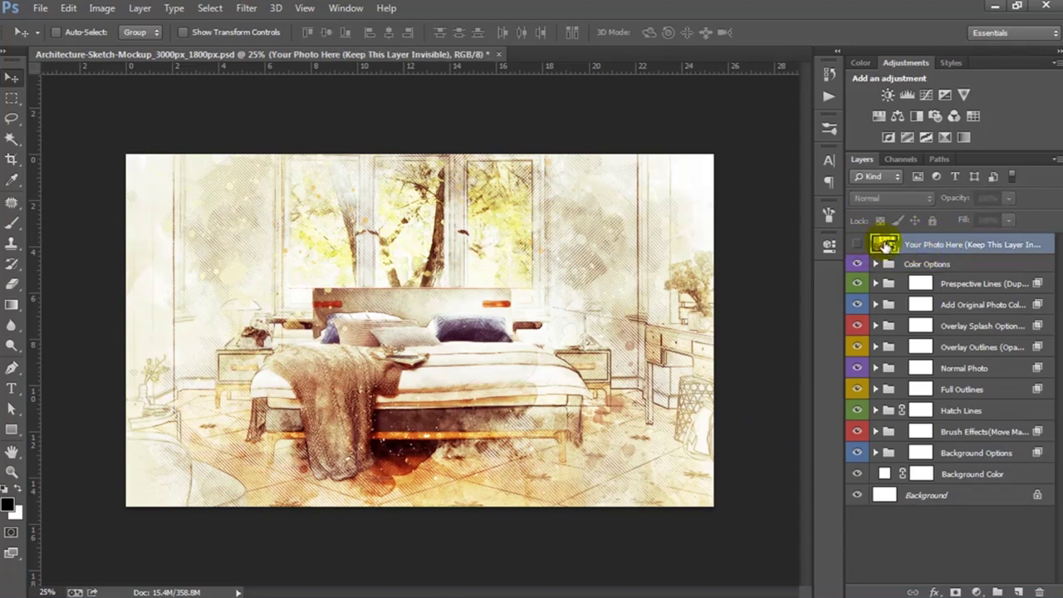
Inside the Your Photo Here smart object, place Demo 02 scaled up to cover the canvas
{"action": "double_click", "coordinate": [885, 243]}
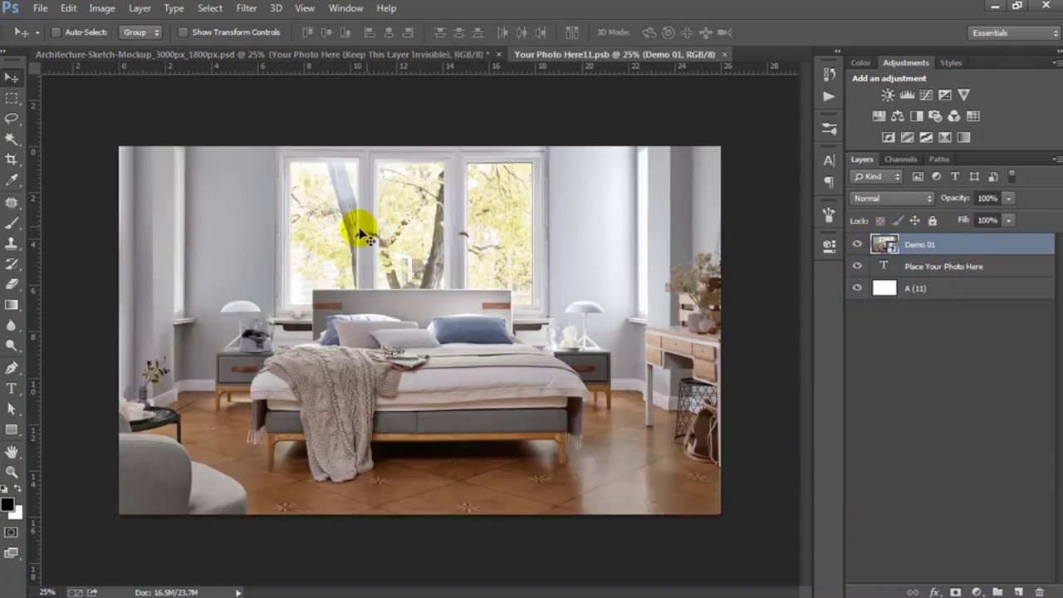
{"action": "left_click", "coordinate": [39, 9]}
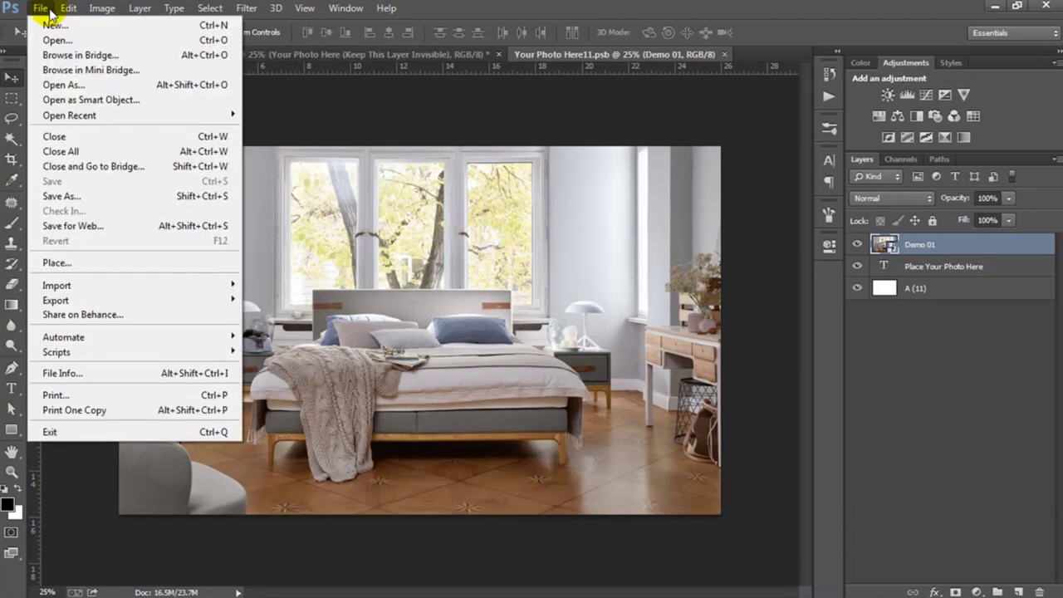
{"action": "left_click", "coordinate": [90, 262]}
{"action": "double_click", "coordinate": [400, 225]}
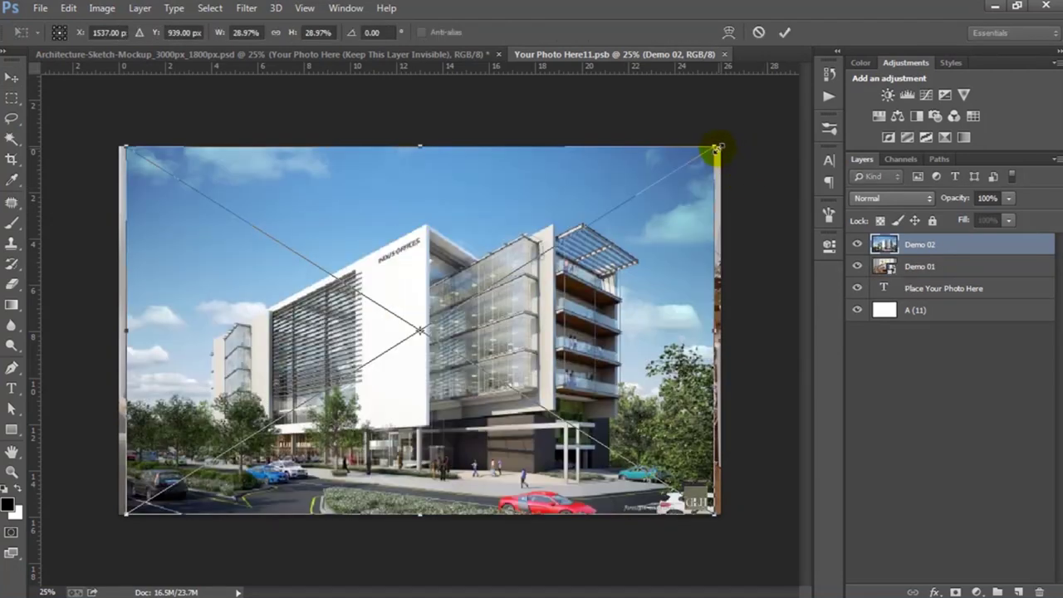
{"action": "left_click_drag", "start_coordinate": [717, 147], "coordinate": [736, 133]}
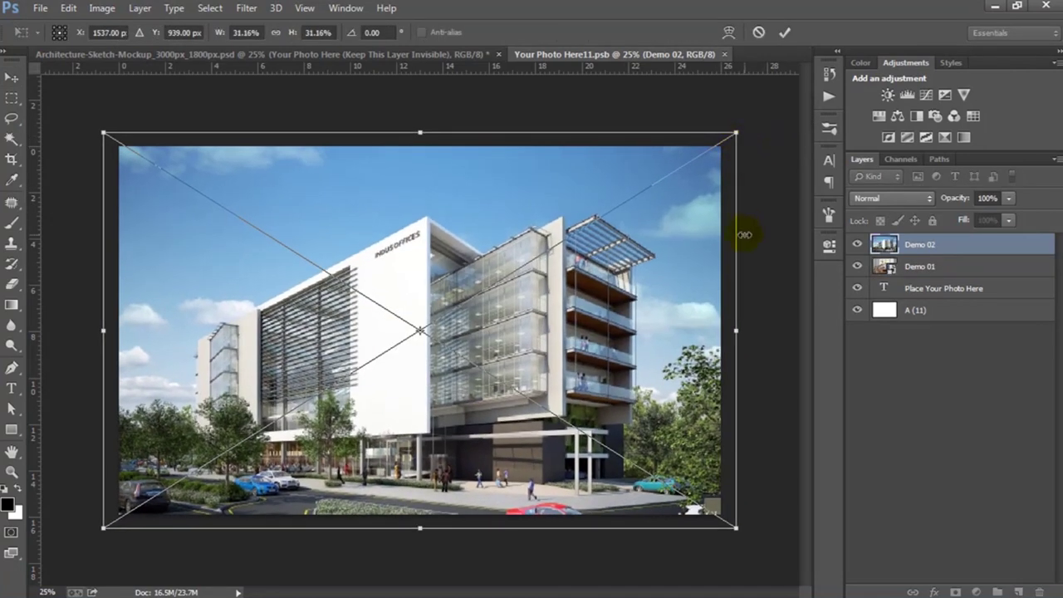
{"action": "key", "text": "Return"}
Delete the Demo 01, Place Your Photo Here and A (11) layers, then save and close
{"action": "left_click", "coordinate": [917, 267]}
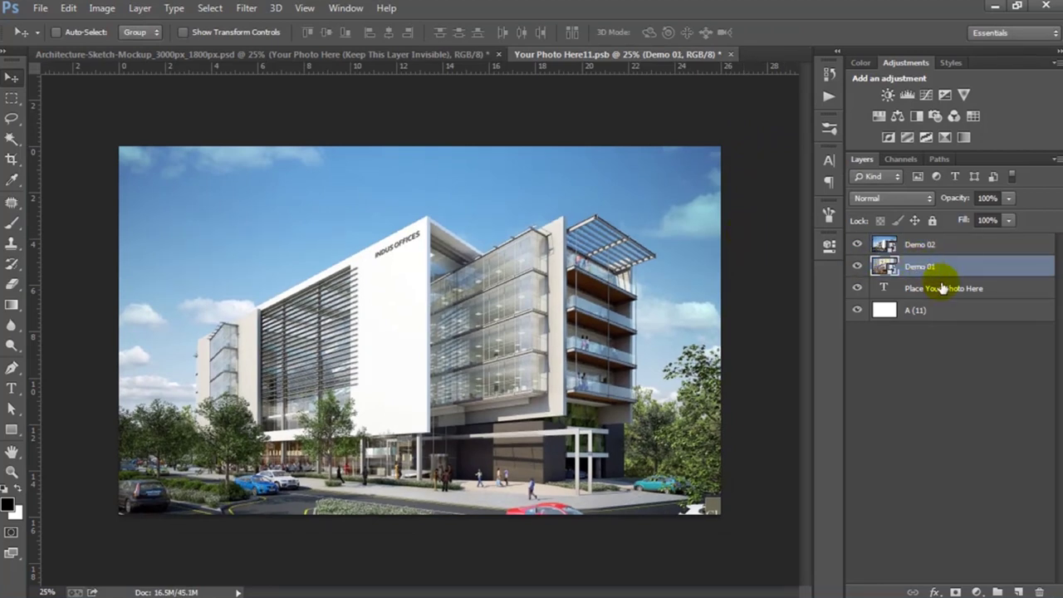
{"action": "left_click", "coordinate": [936, 295], "text": "shift"}
{"action": "left_click", "coordinate": [941, 313], "text": "shift"}
{"action": "left_click_drag", "start_coordinate": [944, 316], "coordinate": [1041, 589]}
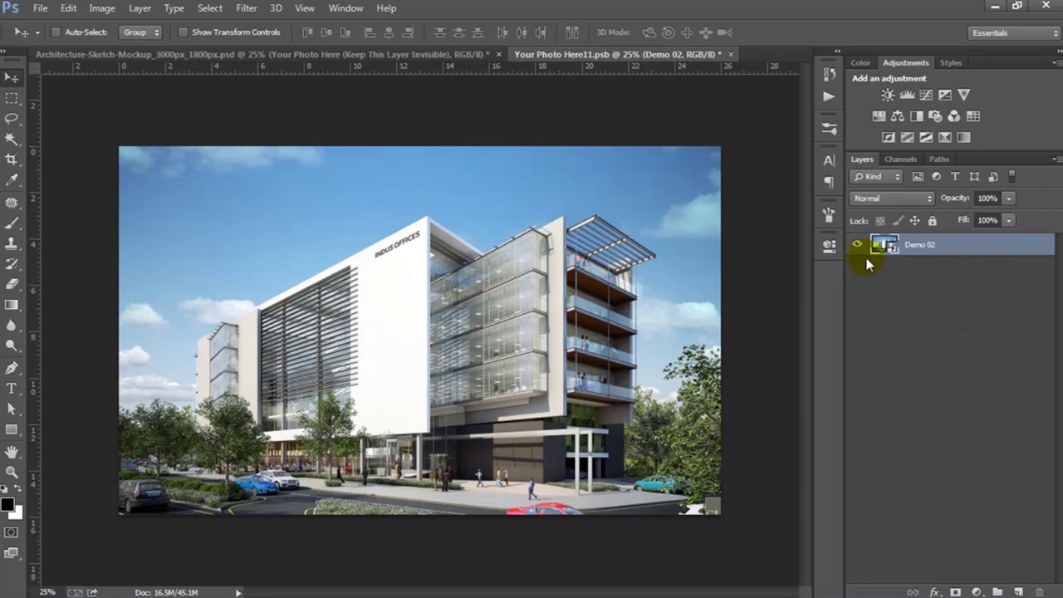
{"action": "left_click", "coordinate": [730, 55]}
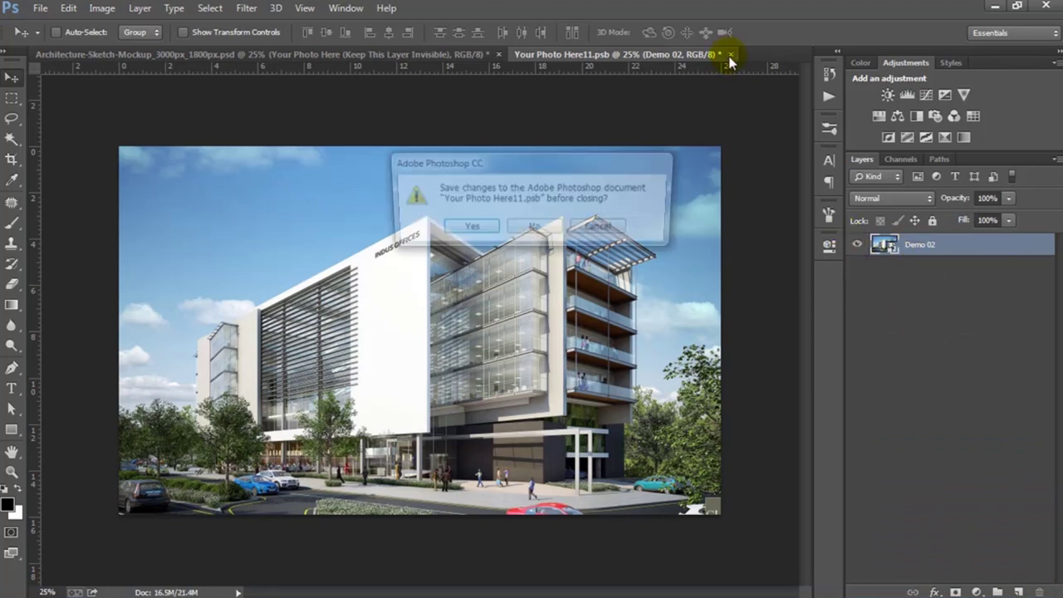
{"action": "left_click", "coordinate": [465, 230]}
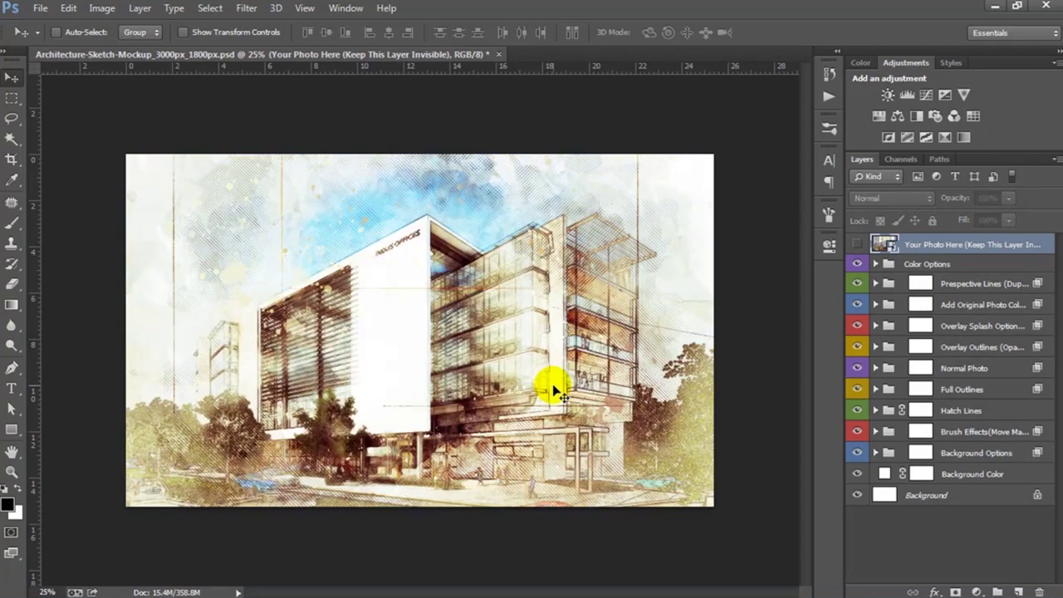
Expand the perspective lines group, show Perspective Line V, and move it left toward the building
{"action": "left_click", "coordinate": [956, 284]}
{"action": "left_click", "coordinate": [876, 284]}
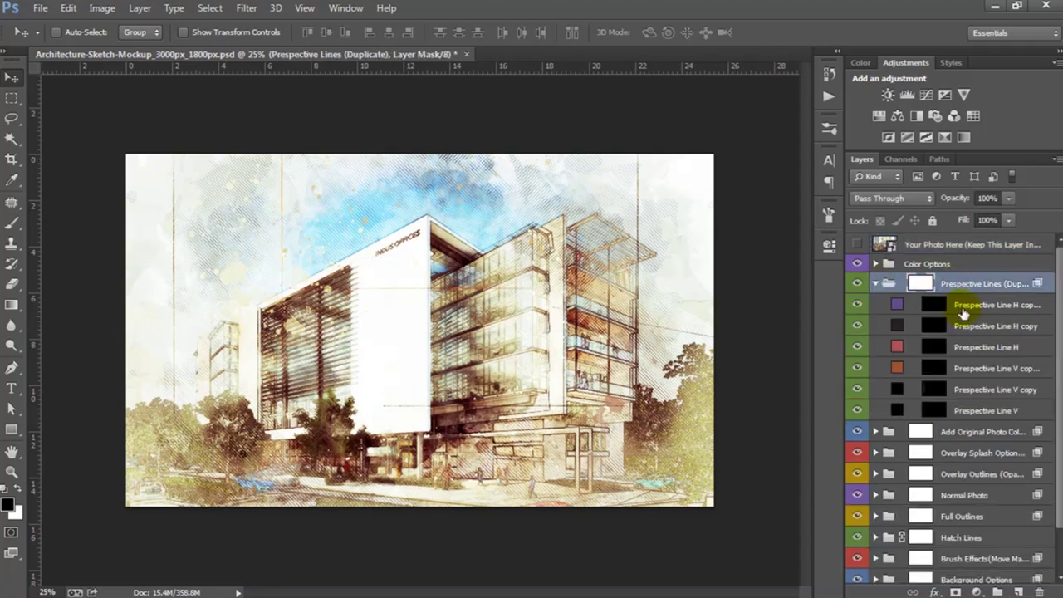
{"action": "left_click", "coordinate": [964, 307]}
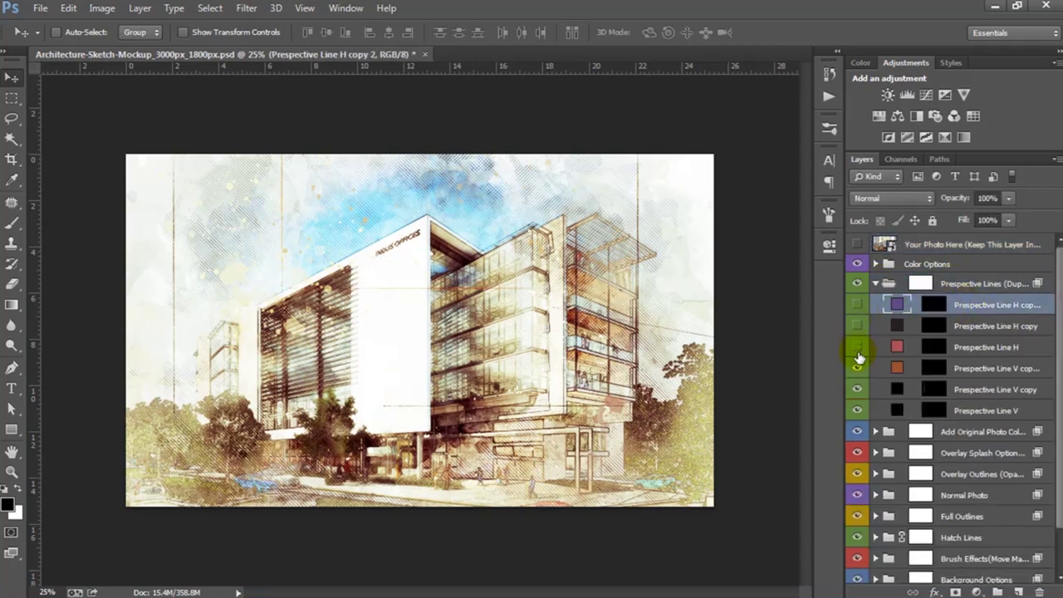
{"action": "left_click", "coordinate": [858, 413]}
{"action": "left_click", "coordinate": [955, 410]}
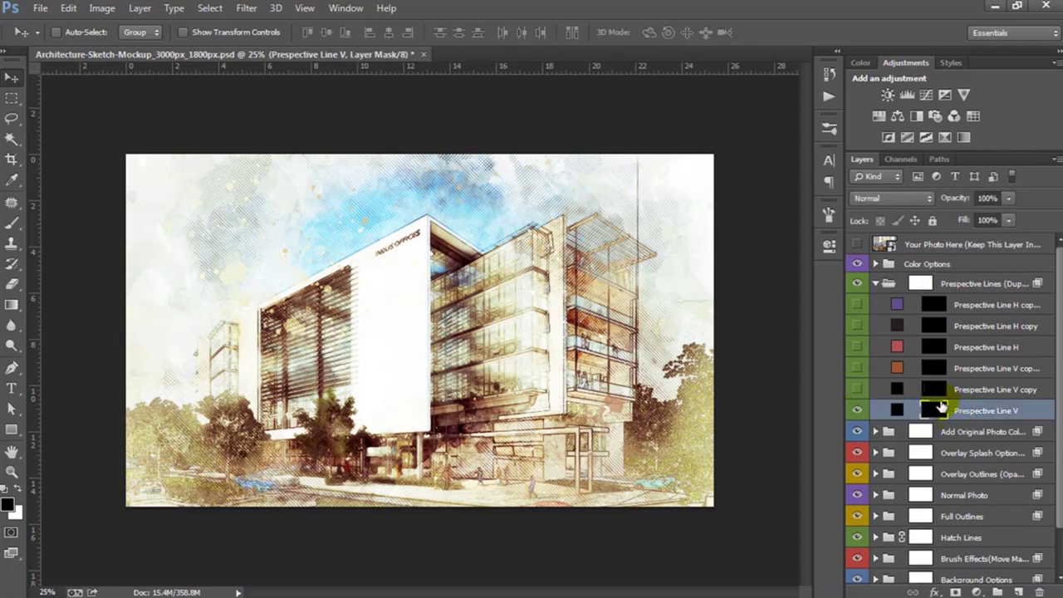
{"action": "left_click_drag", "start_coordinate": [674, 332], "coordinate": [573, 357]}
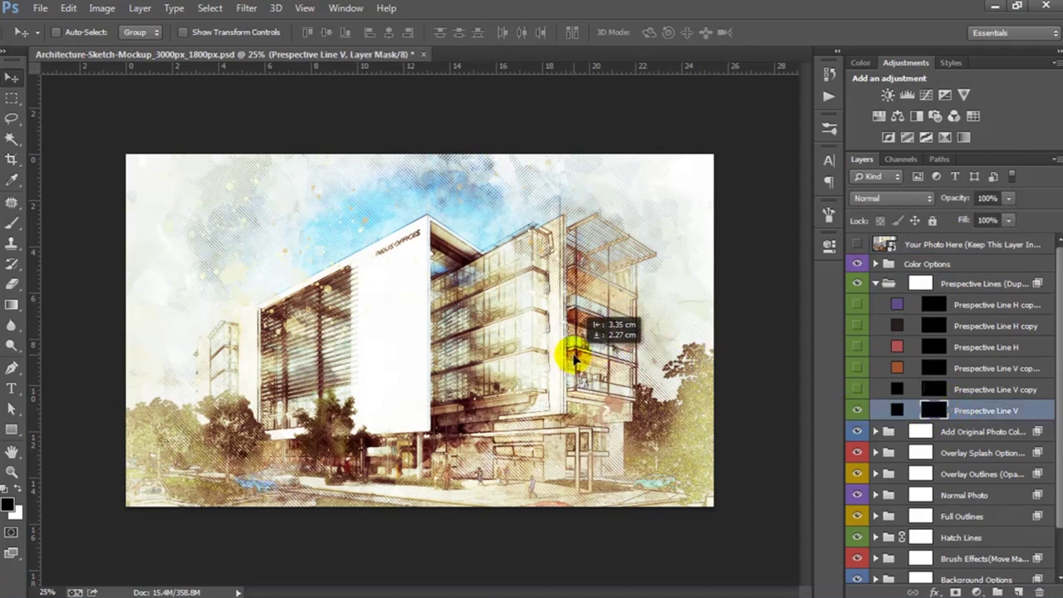
Move Perspective Line V copy's mask so the line sits on the building's front corner
{"action": "left_click", "coordinate": [977, 395]}
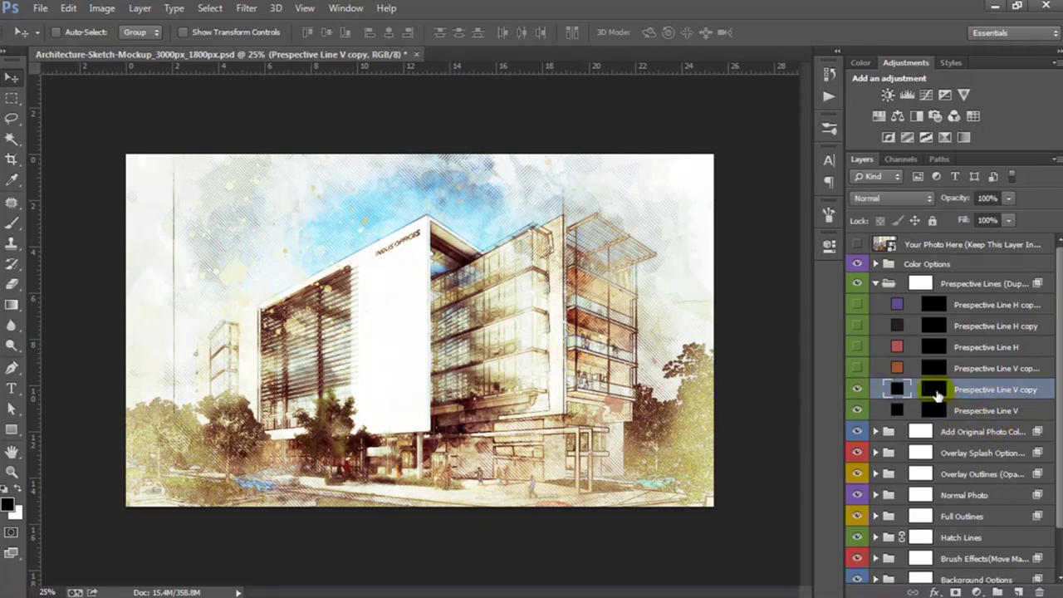
{"action": "left_click", "coordinate": [935, 392]}
{"action": "left_click_drag", "start_coordinate": [361, 273], "coordinate": [477, 297]}
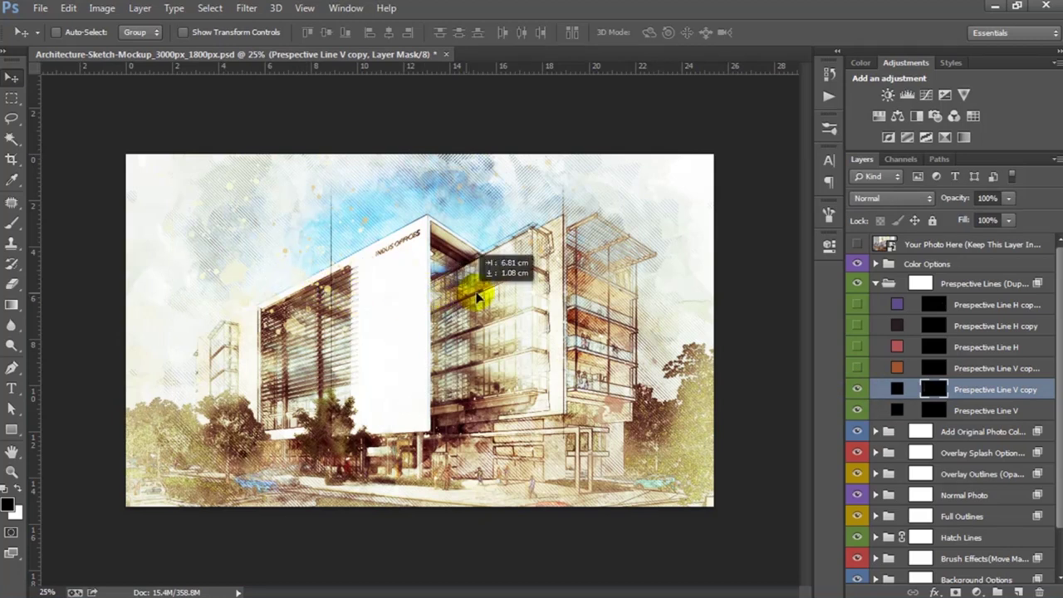
{"action": "left_click_drag", "start_coordinate": [477, 296], "coordinate": [450, 282]}
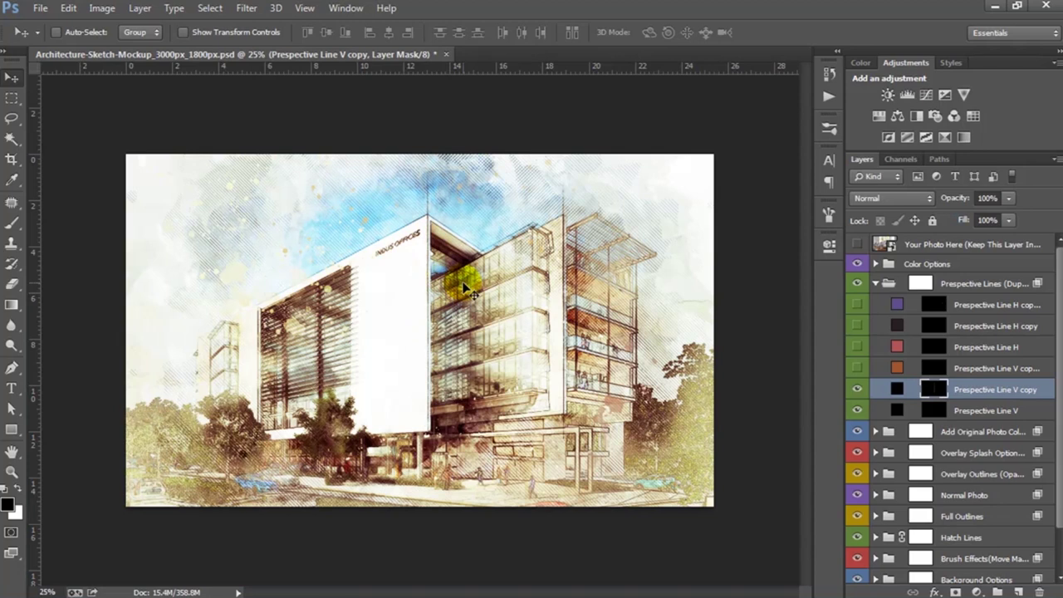
Show Prespective Line V copy 2 and move its line onto the white block's left edge
{"action": "left_click", "coordinate": [980, 368]}
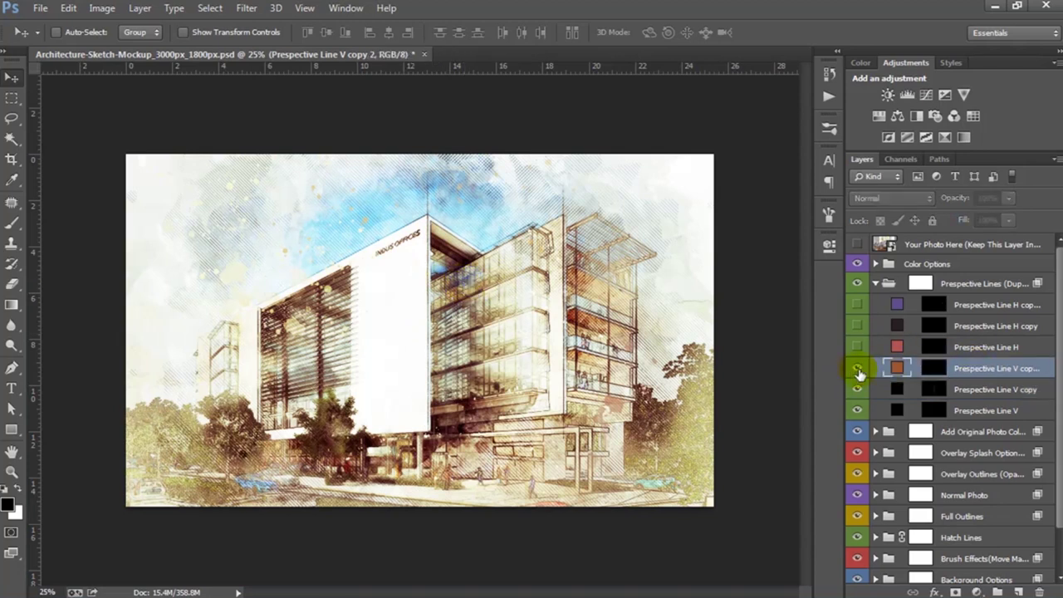
{"action": "left_click", "coordinate": [858, 370]}
{"action": "left_click", "coordinate": [936, 369]}
{"action": "left_click_drag", "start_coordinate": [332, 296], "coordinate": [309, 402]}
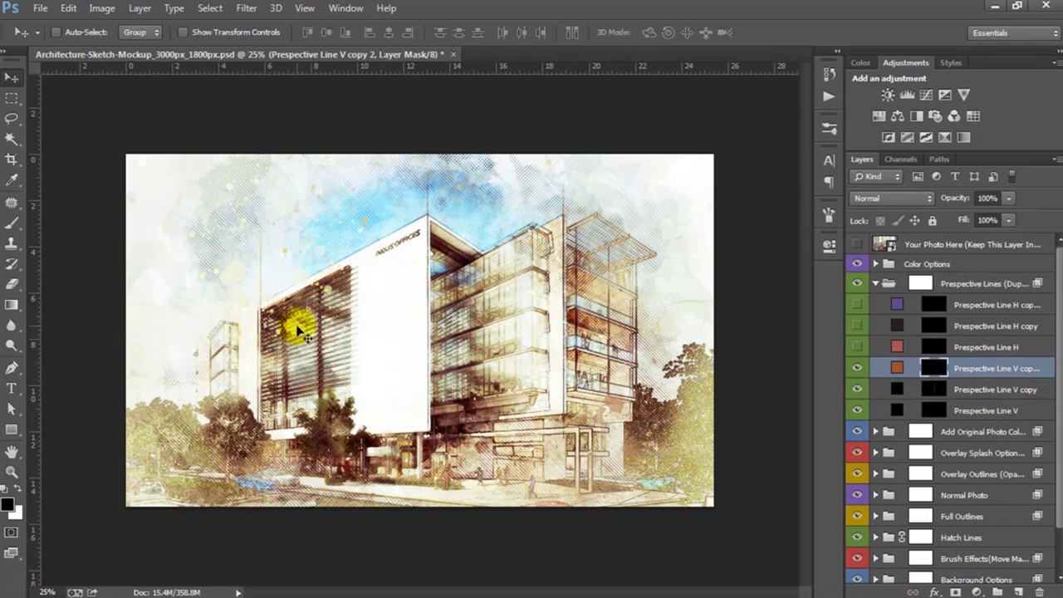
{"action": "scroll", "coordinate": [303, 334], "scroll_direction": "up", "scroll_amount": 1}
{"action": "scroll", "coordinate": [297, 309], "scroll_direction": "up", "scroll_amount": 1}
{"action": "left_click_drag", "start_coordinate": [254, 309], "coordinate": [455, 324]}
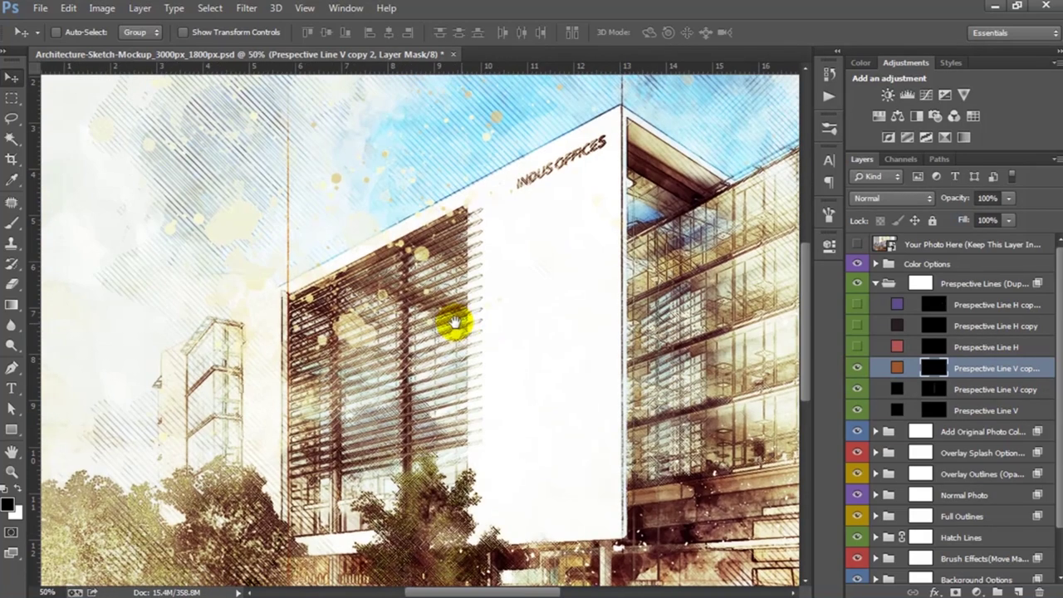
{"action": "left_click_drag", "start_coordinate": [334, 326], "coordinate": [327, 336]}
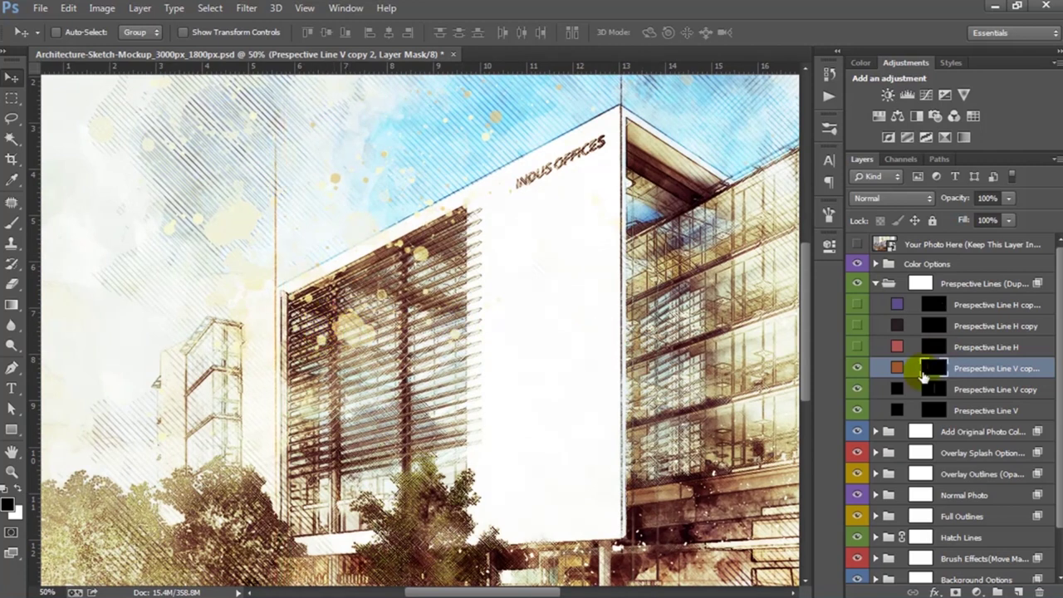
Recolour Prespective Line V copy 2 dark grey (424140)
{"action": "double_click", "coordinate": [898, 370]}
{"action": "left_click_drag", "start_coordinate": [764, 482], "coordinate": [739, 498]}
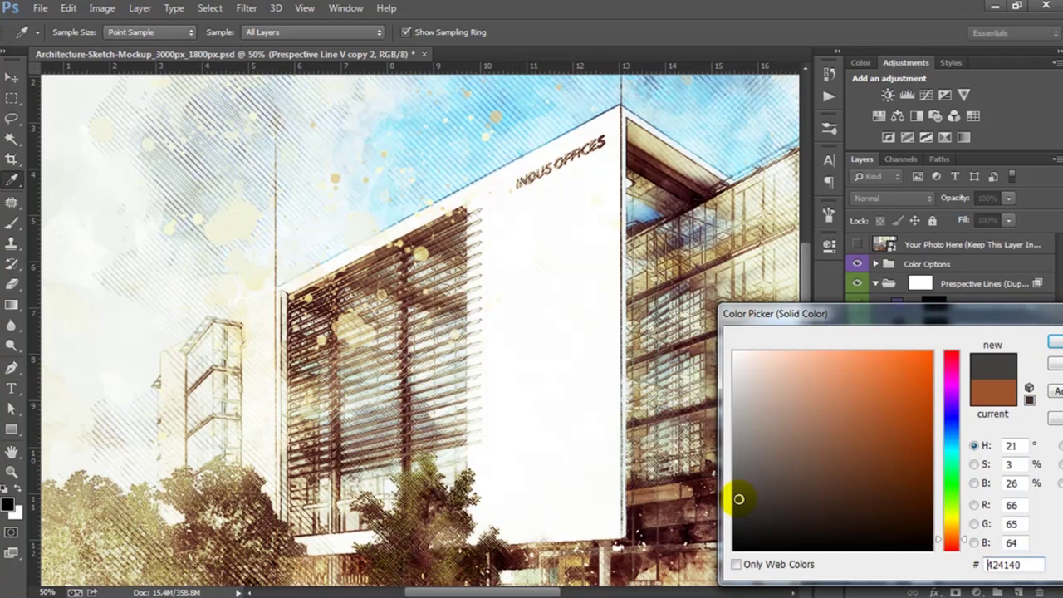
{"action": "key", "text": "Return"}
{"action": "key", "text": "ctrl+minus"}
Recolour Prespective Line H from red to a very dark colour and target its mask
{"action": "left_click", "coordinate": [882, 347]}
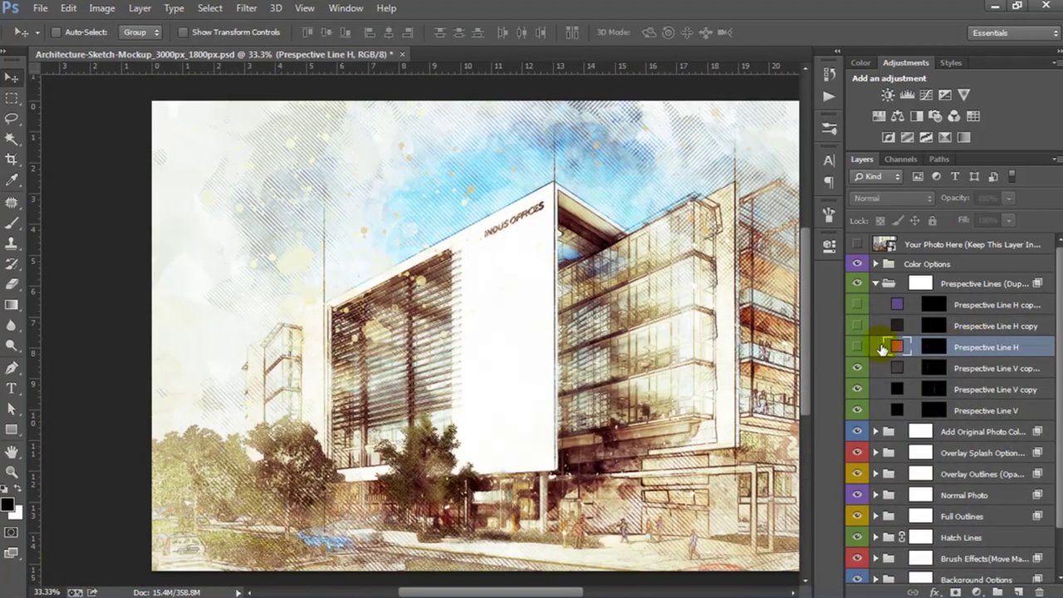
{"action": "left_click_drag", "start_coordinate": [712, 332], "coordinate": [636, 321]}
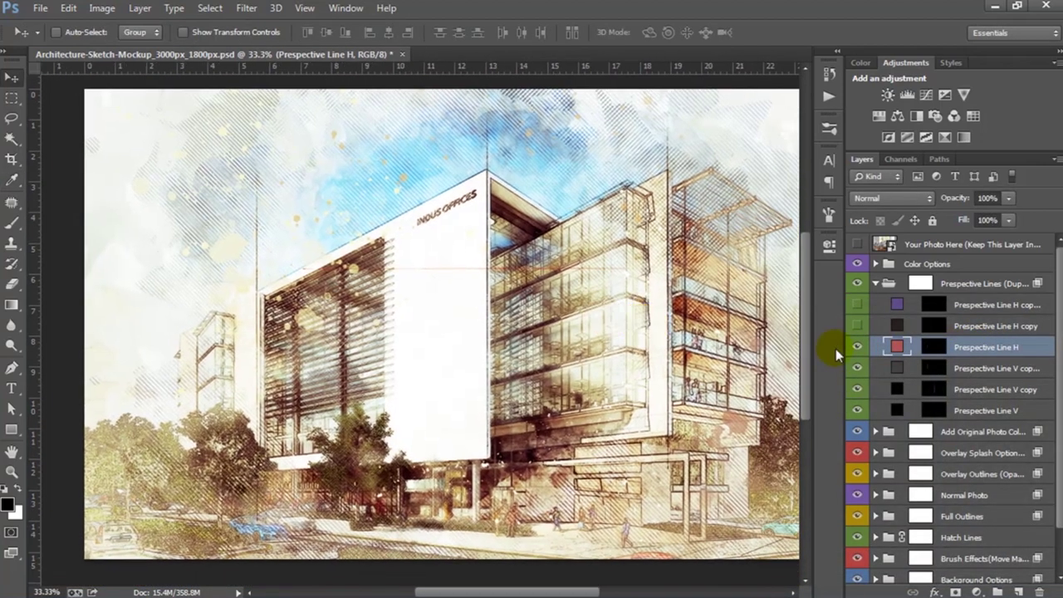
{"action": "double_click", "coordinate": [896, 349]}
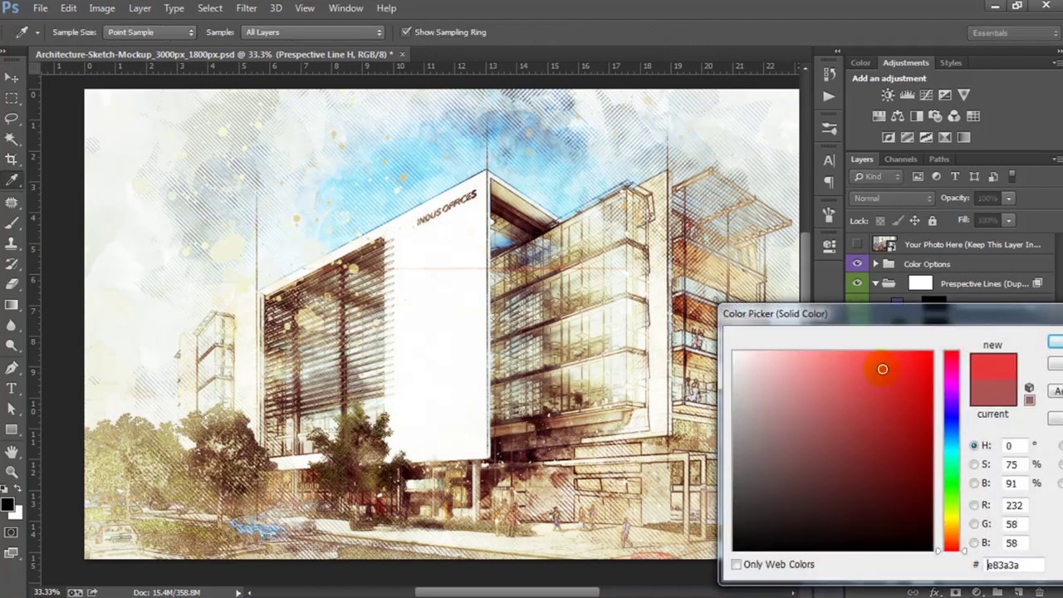
{"action": "left_click_drag", "start_coordinate": [880, 368], "coordinate": [765, 513]}
{"action": "key", "text": "Return"}
{"action": "key", "text": "v"}
{"action": "left_click", "coordinate": [937, 349]}
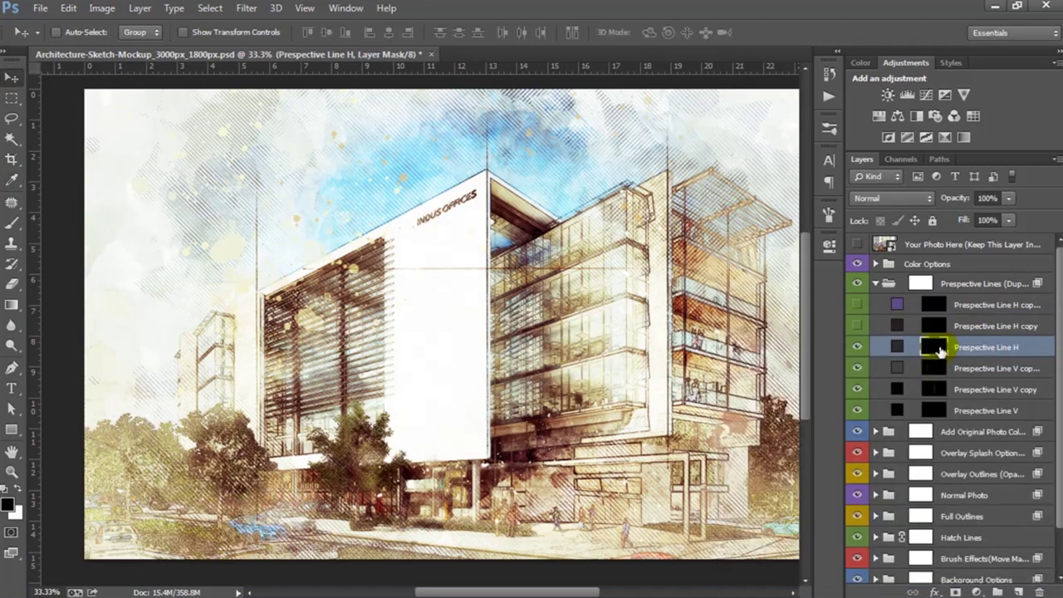
Raise the first horizontal perspective line to the building's top and shorten it to about 38% width
{"action": "left_click_drag", "start_coordinate": [451, 236], "coordinate": [482, 147]}
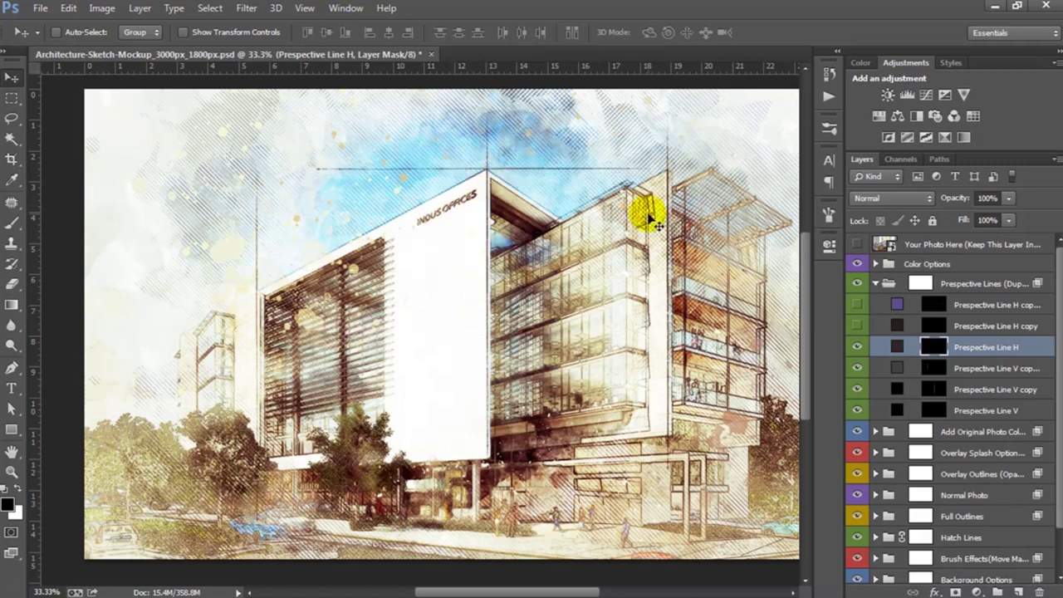
{"action": "key", "text": "ctrl+t"}
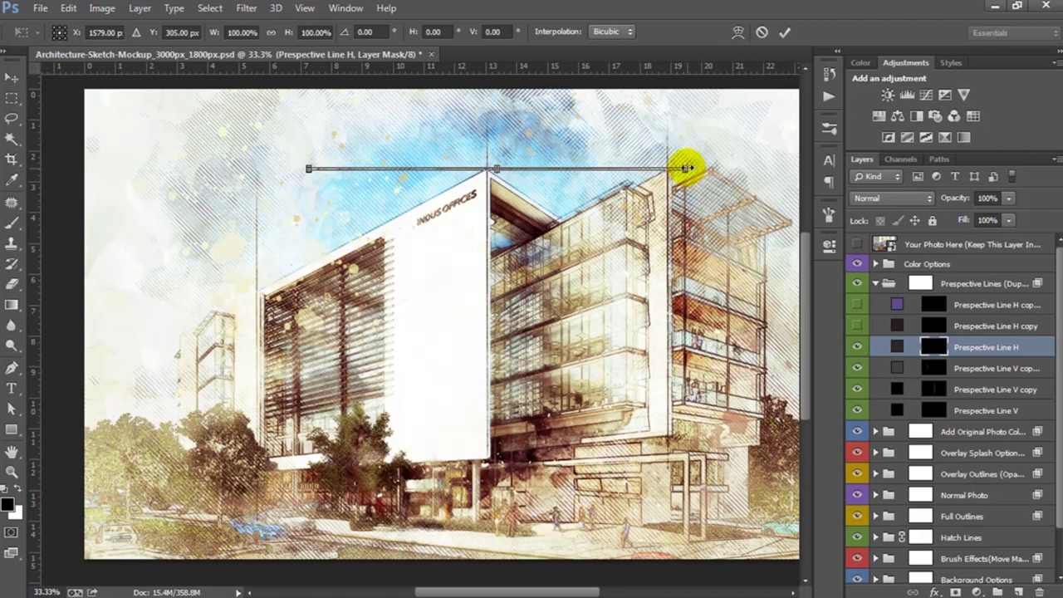
{"action": "left_click_drag", "start_coordinate": [686, 169], "coordinate": [567, 169]}
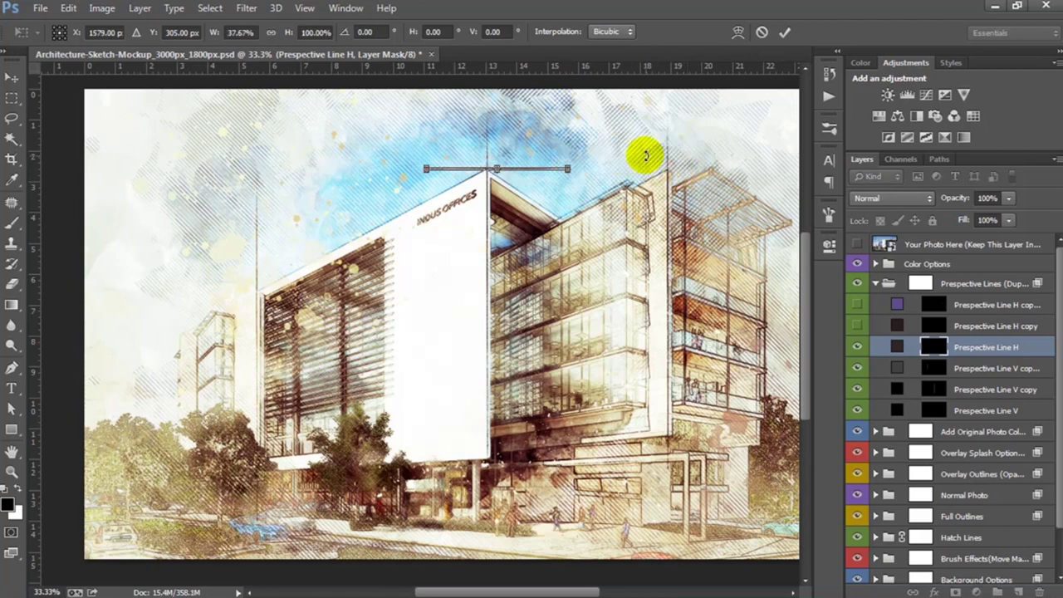
{"action": "key", "text": "Return"}
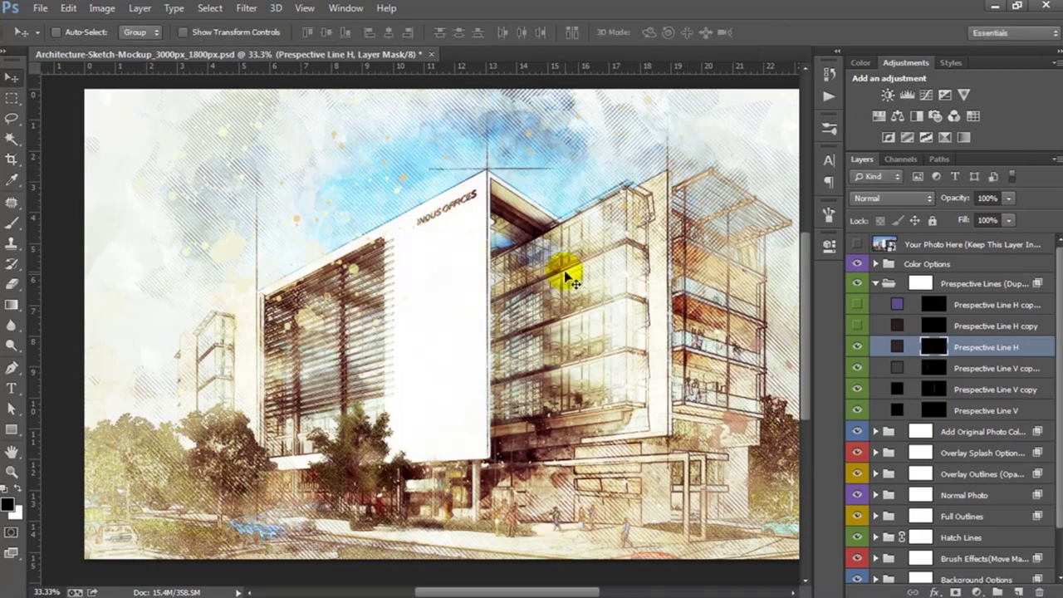
Show Perspective Line H copy and tilt it along the building's base
{"action": "key", "text": "alt+bracketright"}
{"action": "left_click", "coordinate": [856, 327]}
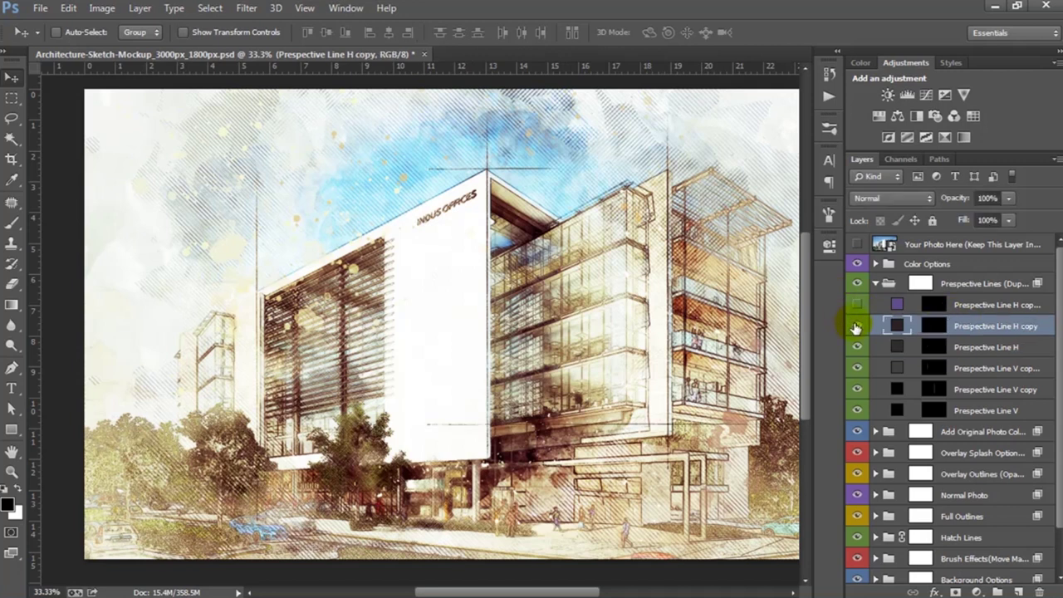
{"action": "left_click", "coordinate": [937, 329]}
{"action": "mouse_move", "coordinate": [651, 400]}
{"action": "left_mouse_down"}
{"action": "mouse_move", "coordinate": [658, 426]}
{"action": "mouse_move", "coordinate": [685, 424]}
{"action": "mouse_move", "coordinate": [409, 448]}
{"action": "mouse_move", "coordinate": [434, 438]}
{"action": "left_mouse_up"}
{"action": "scroll", "coordinate": [434, 438], "scroll_direction": "up", "scroll_amount": 1}
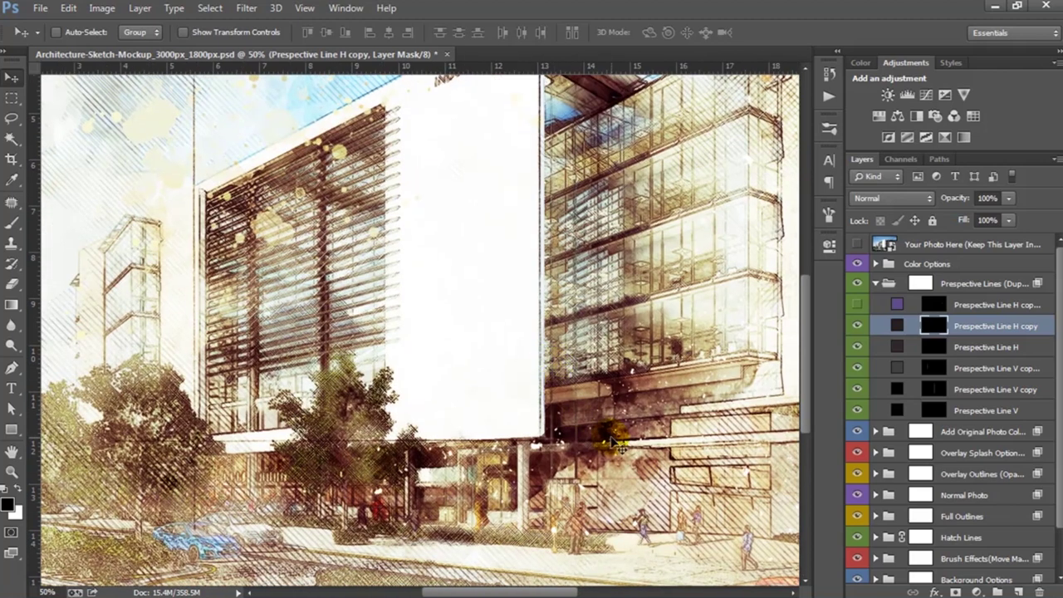
{"action": "key", "text": "ctrl+t"}
{"action": "mouse_move", "coordinate": [617, 499]}
{"action": "left_mouse_down"}
{"action": "mouse_move", "coordinate": [636, 493]}
{"action": "mouse_move", "coordinate": [648, 470]}
{"action": "mouse_move", "coordinate": [661, 473]}
{"action": "left_mouse_up"}
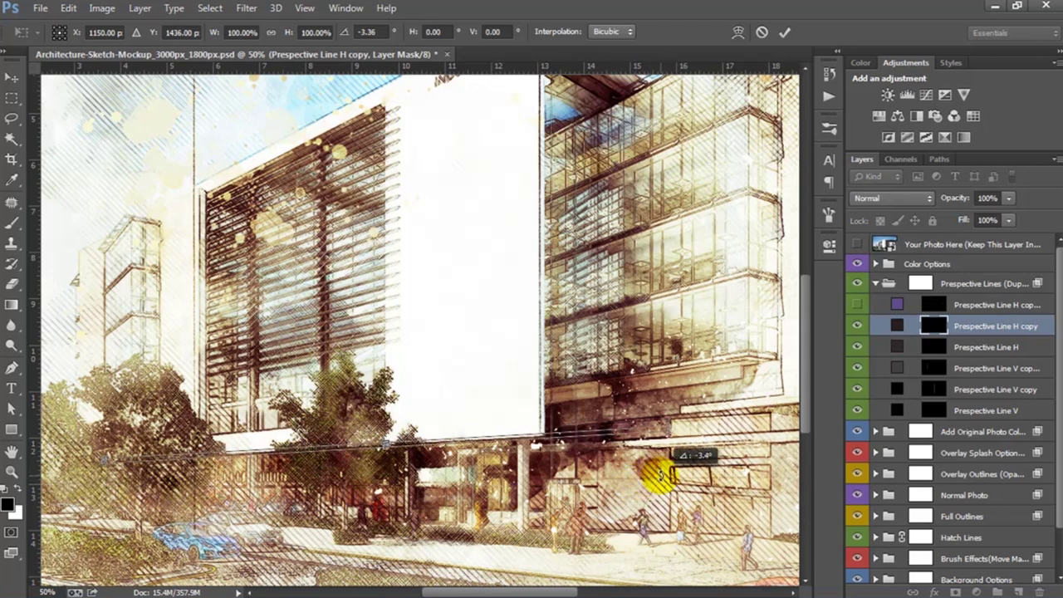
{"action": "key", "text": "Return"}
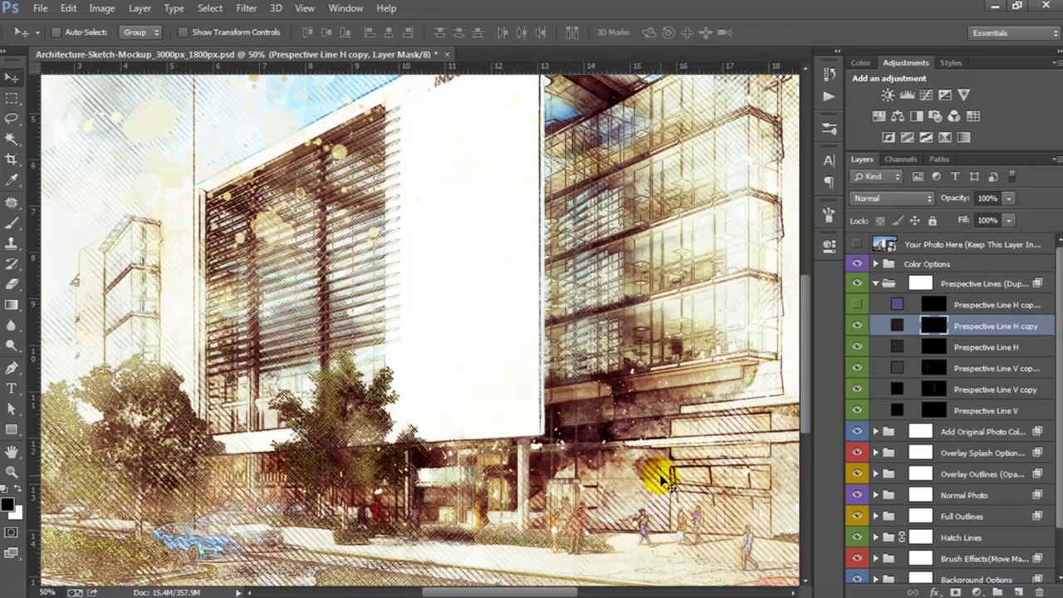
{"action": "key", "text": "ctrl+minus"}
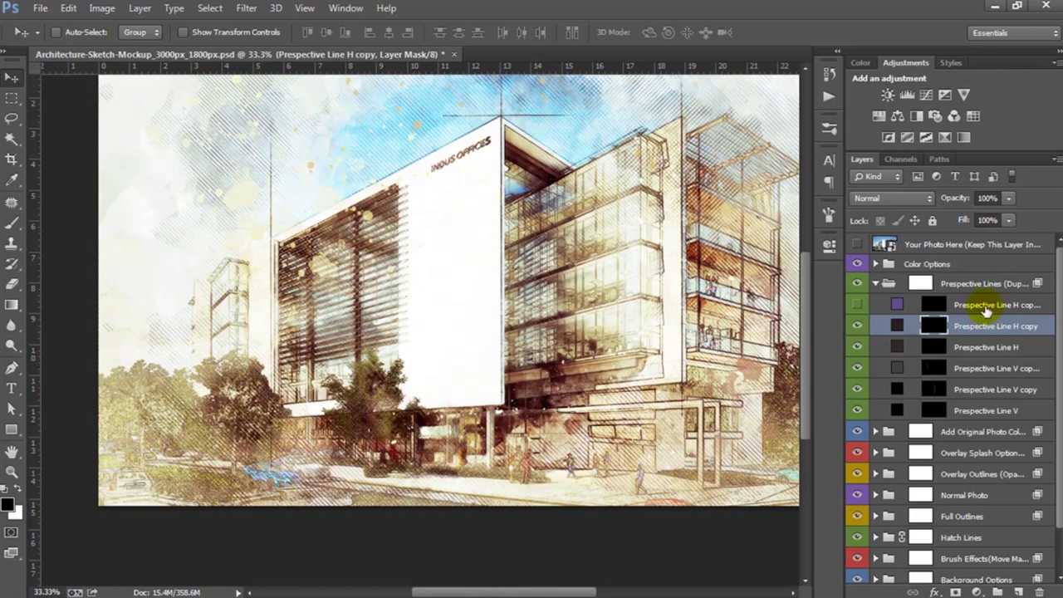
Show Perspective Line H copy 2, move it upper right, and rotate it about 20° along the roof
{"action": "left_click", "coordinate": [986, 307]}
{"action": "left_click", "coordinate": [857, 305]}
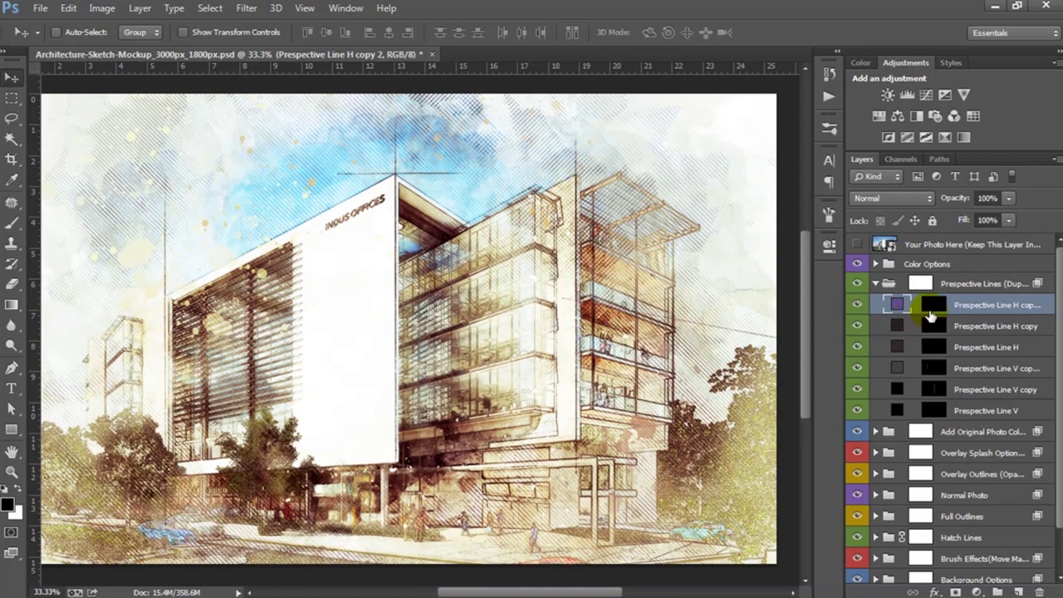
{"action": "left_click", "coordinate": [934, 305]}
{"action": "mouse_move", "coordinate": [705, 308]}
{"action": "left_mouse_down"}
{"action": "mouse_move", "coordinate": [624, 252]}
{"action": "mouse_move", "coordinate": [589, 197]}
{"action": "left_mouse_up"}
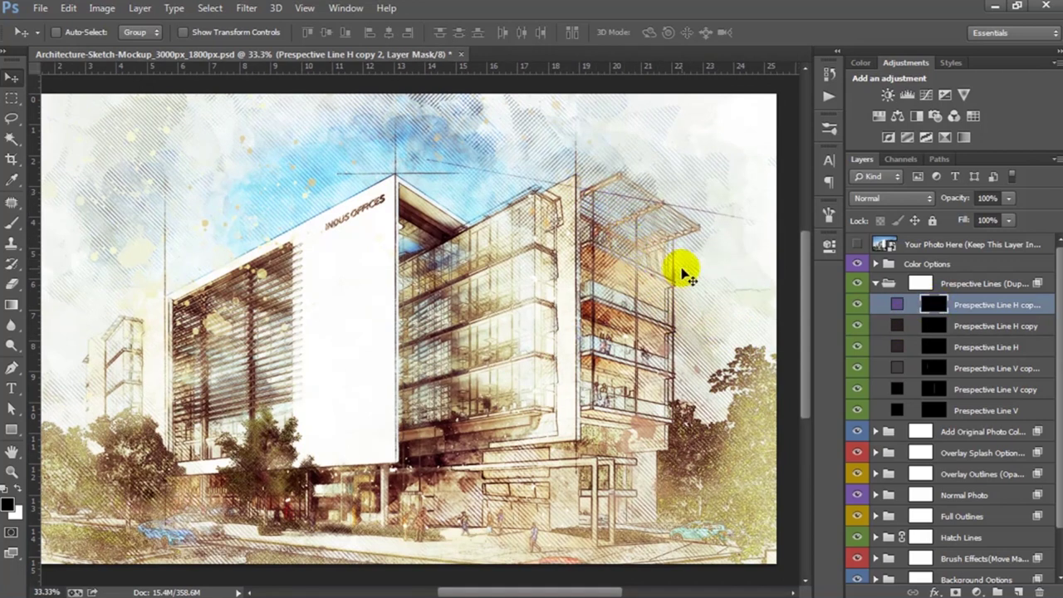
{"action": "key", "text": "ctrl+t"}
{"action": "left_click_drag", "start_coordinate": [735, 304], "coordinate": [700, 355]}
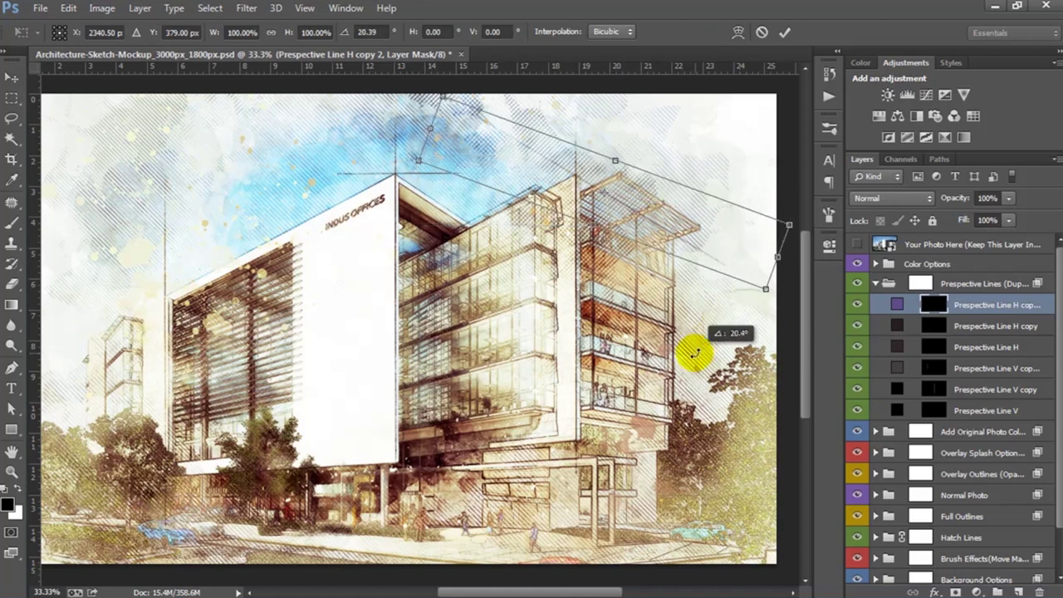
{"action": "key", "text": "Return"}
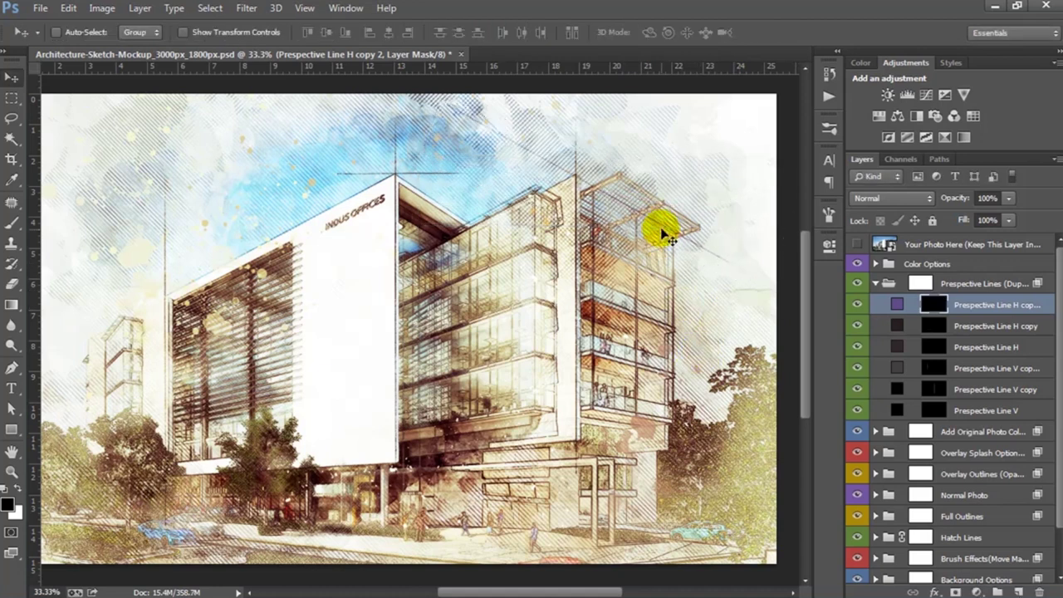
{"action": "left_click_drag", "start_coordinate": [668, 237], "coordinate": [696, 226]}
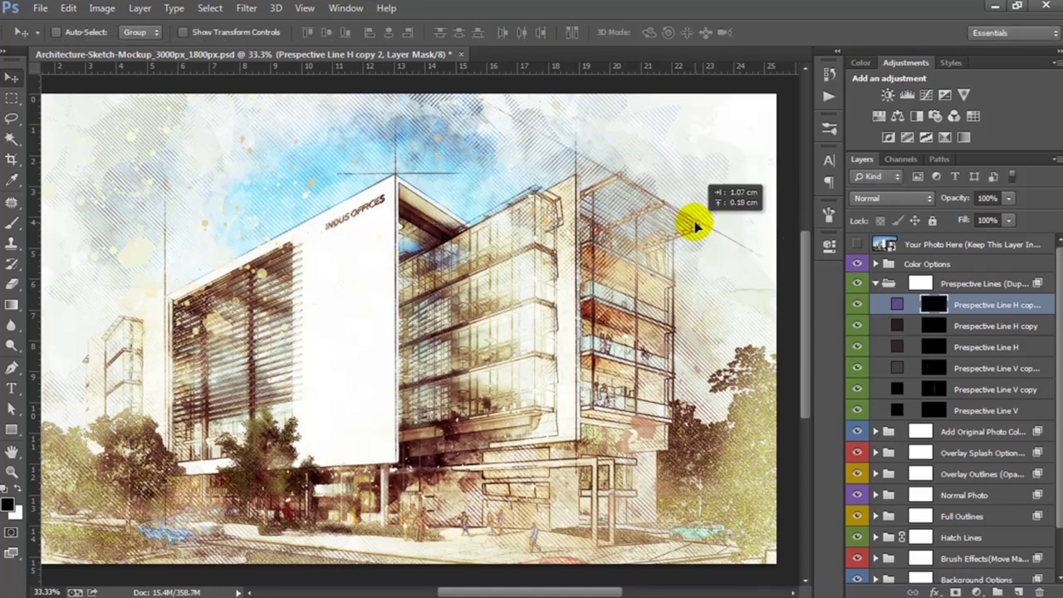
Refine the third line's angle and nudge it into place along the canopy
{"action": "scroll", "coordinate": [689, 225], "scroll_direction": "up", "scroll_amount": 1}
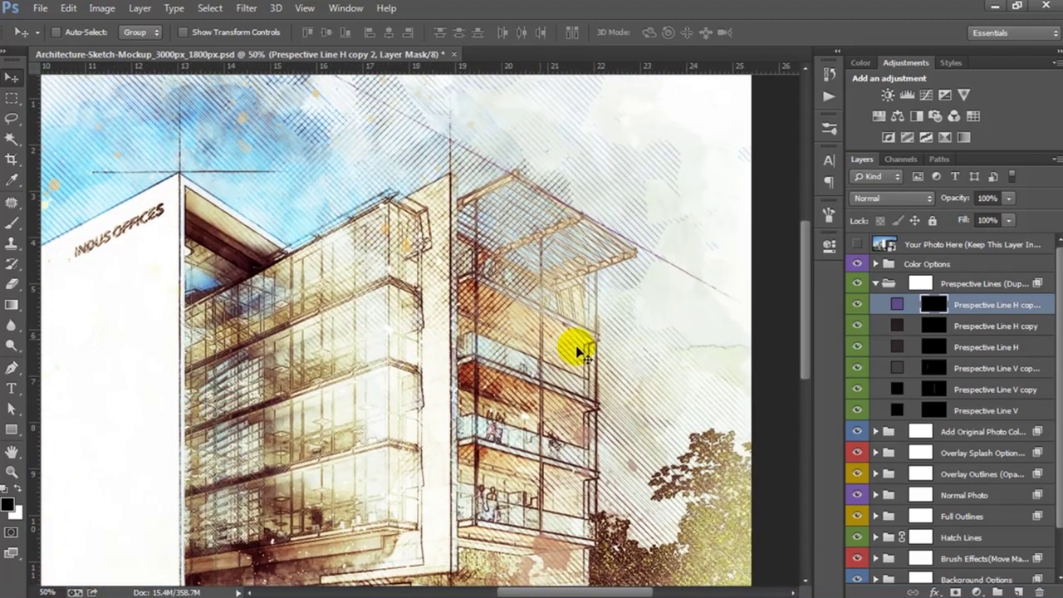
{"action": "key", "text": "ctrl+t"}
{"action": "left_click_drag", "start_coordinate": [711, 373], "coordinate": [700, 390]}
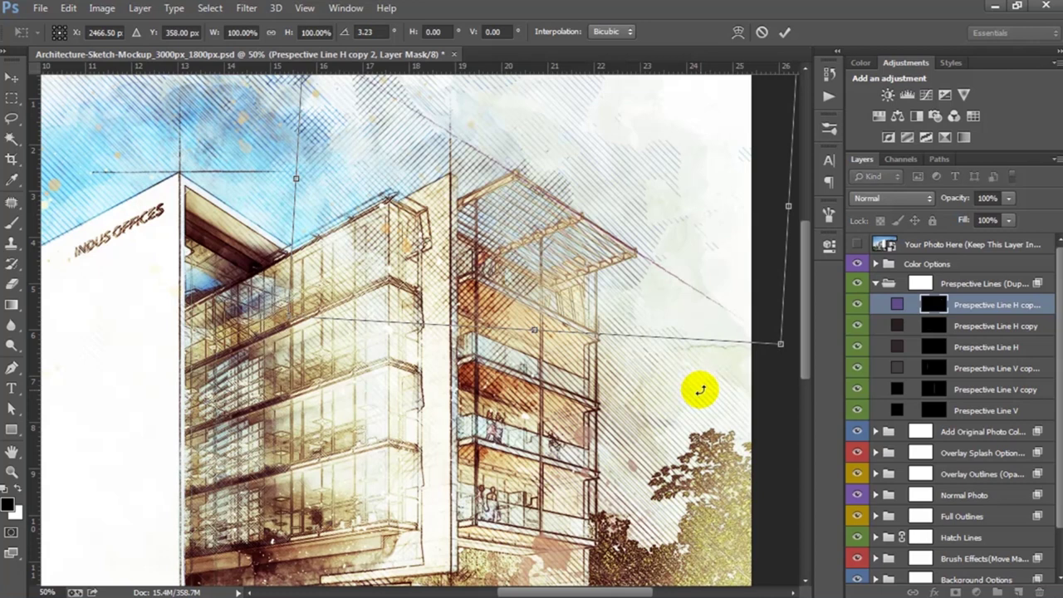
{"action": "key", "text": "Return"}
{"action": "left_click_drag", "start_coordinate": [660, 260], "coordinate": [690, 280]}
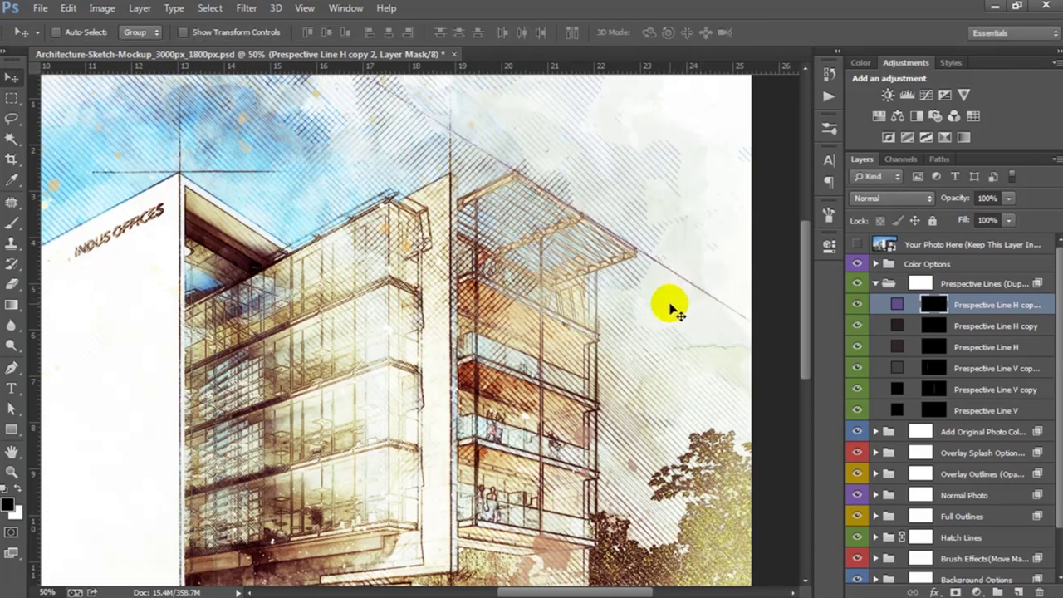
{"action": "key", "text": "ctrl+minus"}
{"action": "key", "text": "ctrl+minus"}
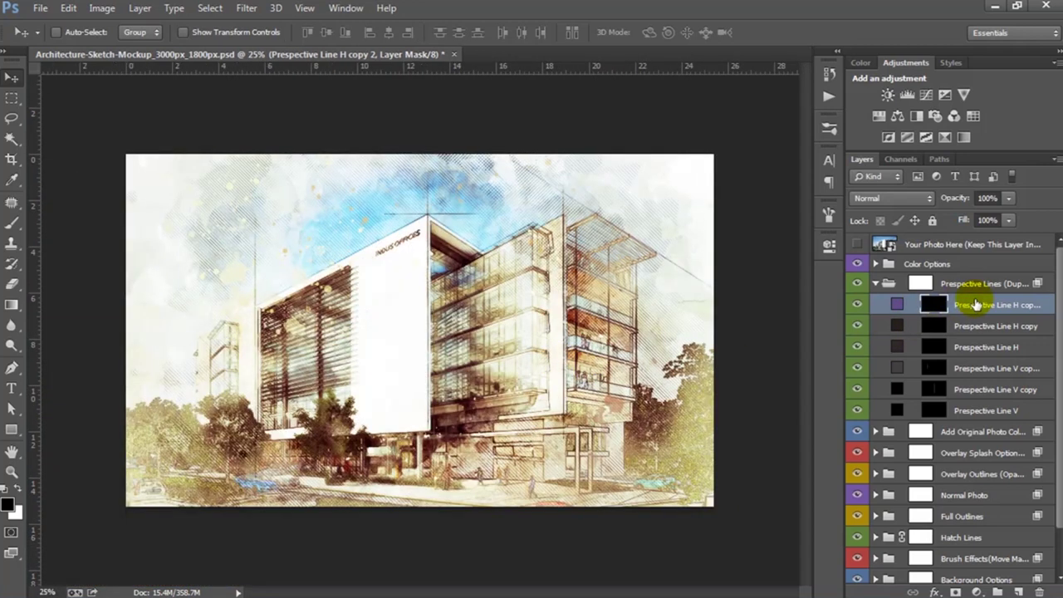
Duplicate Perspective Line H copy 2 as copy 3 and move the new line across the picture
{"action": "left_click_drag", "start_coordinate": [985, 307], "coordinate": [1019, 590]}
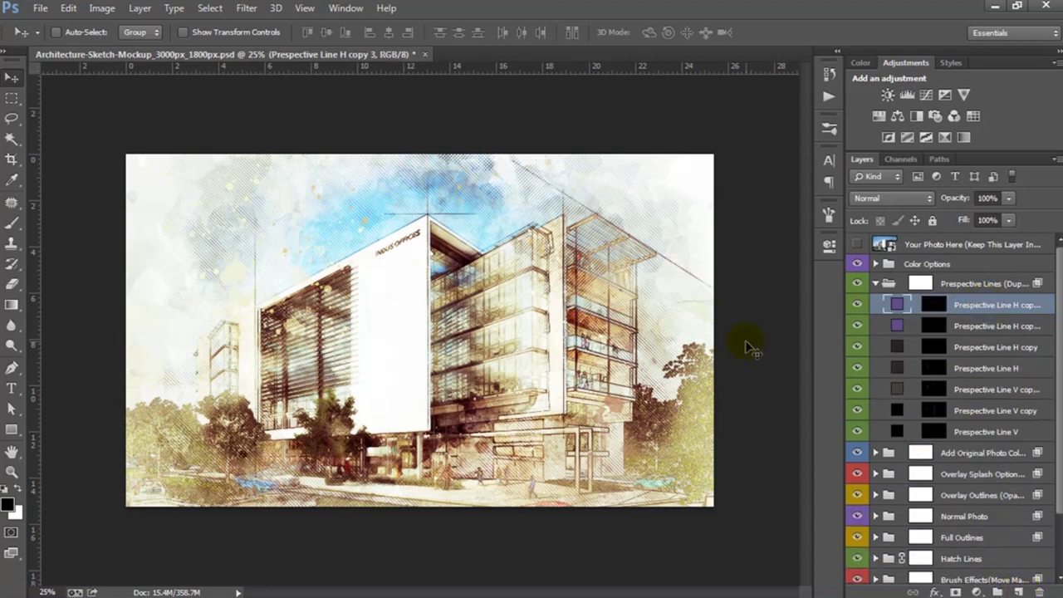
{"action": "left_click", "coordinate": [928, 306]}
{"action": "mouse_move", "coordinate": [664, 239]}
{"action": "left_mouse_down"}
{"action": "mouse_move", "coordinate": [477, 243]}
{"action": "mouse_move", "coordinate": [449, 227]}
{"action": "left_mouse_up"}
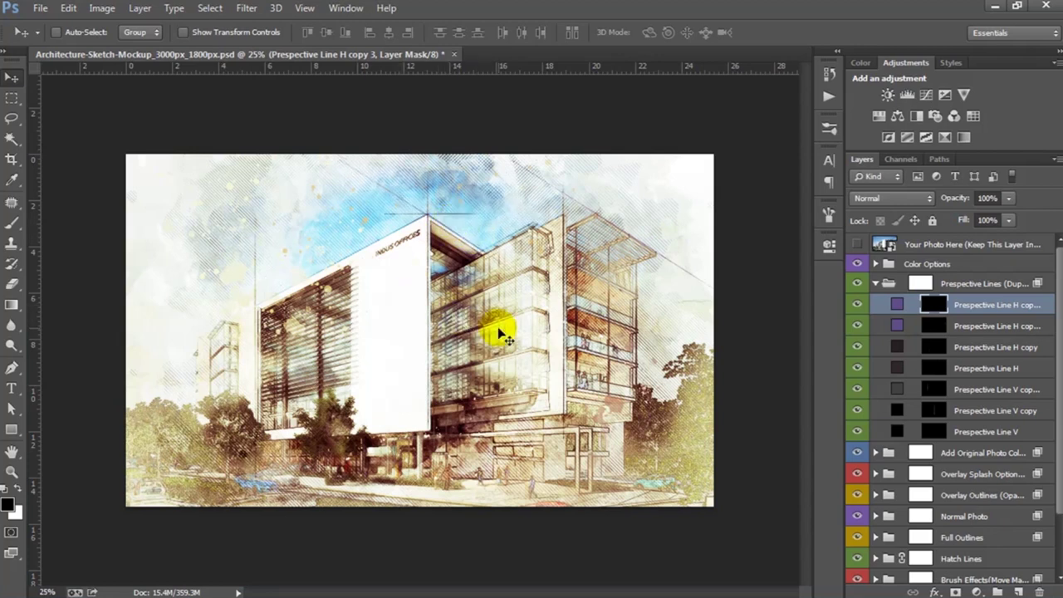
Collapse Perspective Lines, mute Gradient Tone 02, and select Gradient Tone 06 (Soft Light, 82%)
{"action": "left_click", "coordinate": [876, 284]}
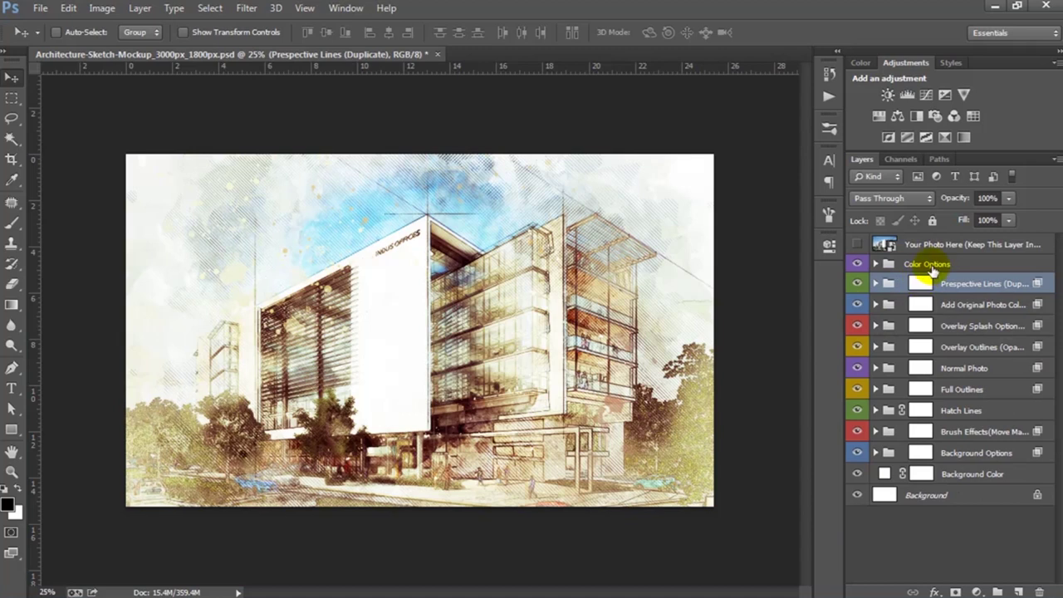
{"action": "left_click", "coordinate": [888, 264]}
{"action": "scroll", "coordinate": [1000, 395], "scroll_direction": "down", "scroll_amount": 2}
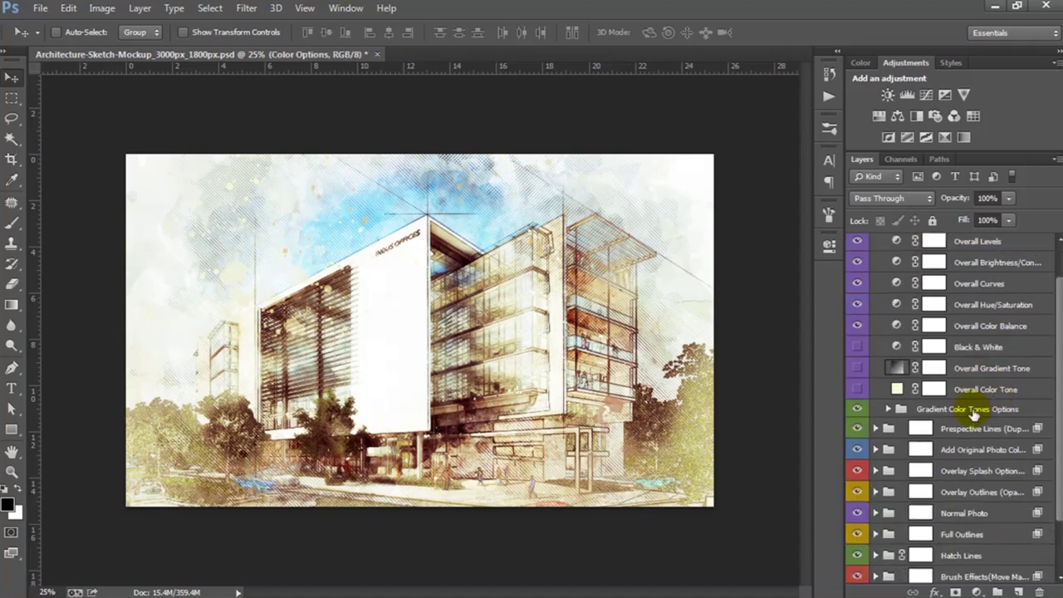
{"action": "left_click", "coordinate": [954, 409]}
{"action": "left_click", "coordinate": [888, 409]}
{"action": "scroll", "coordinate": [994, 418], "scroll_direction": "down", "scroll_amount": 2}
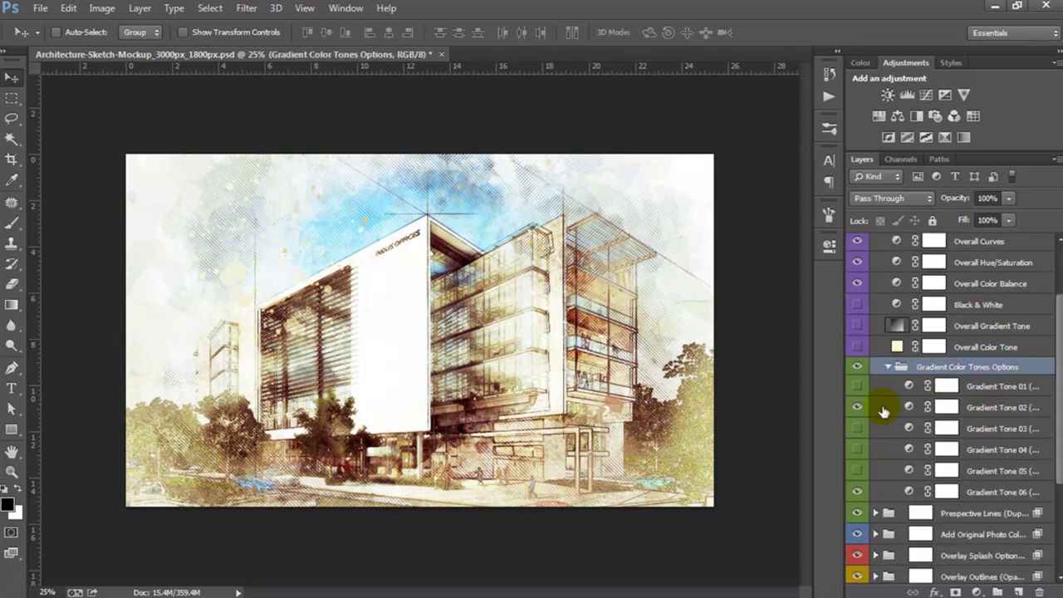
{"action": "left_click", "coordinate": [858, 408]}
{"action": "left_click", "coordinate": [885, 489]}
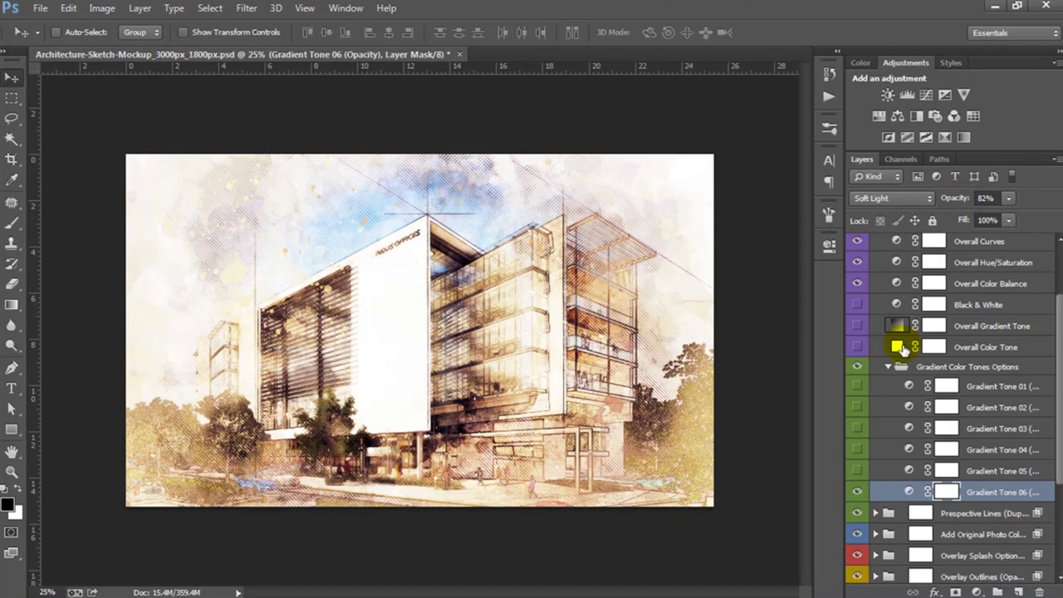
{"action": "scroll", "coordinate": [901, 344], "scroll_direction": "up", "scroll_amount": 2}
Toggle the photo in Add Original Photo Color Tone, then expand Overlay Splash Options
{"action": "left_click", "coordinate": [876, 243]}
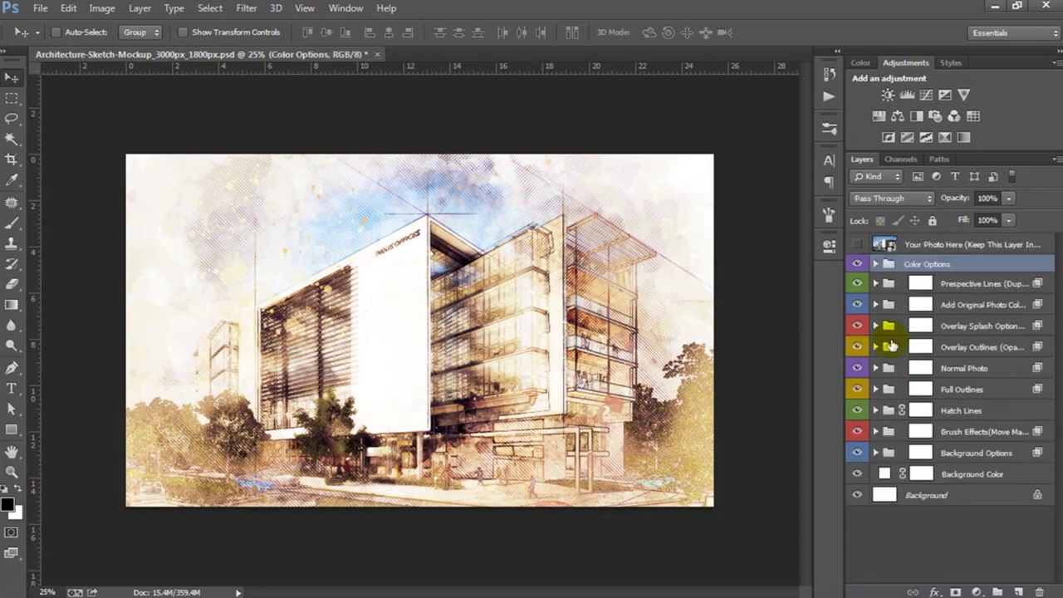
{"action": "left_click", "coordinate": [887, 305]}
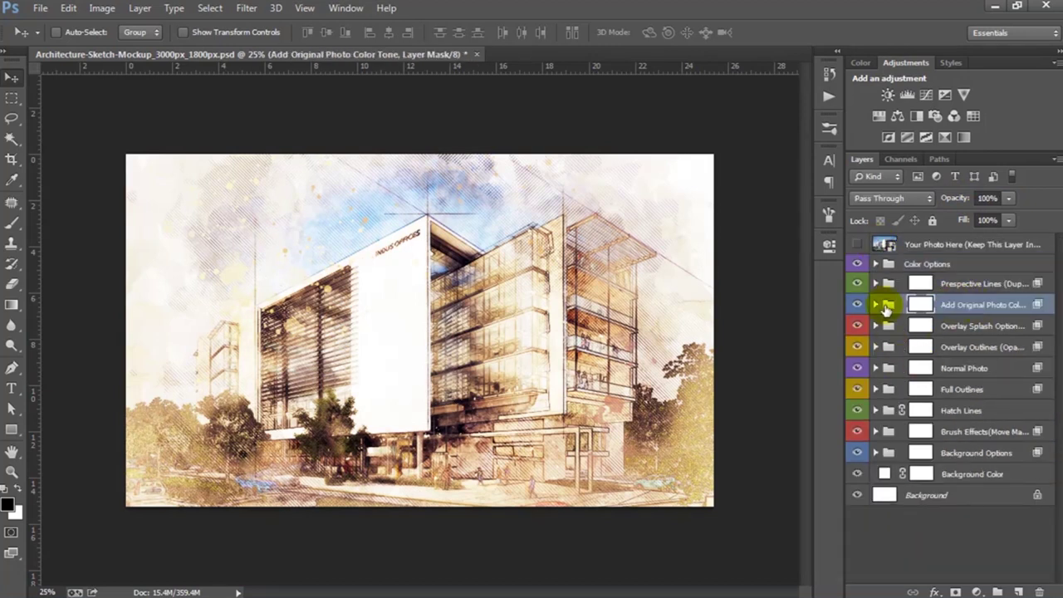
{"action": "left_click", "coordinate": [877, 305]}
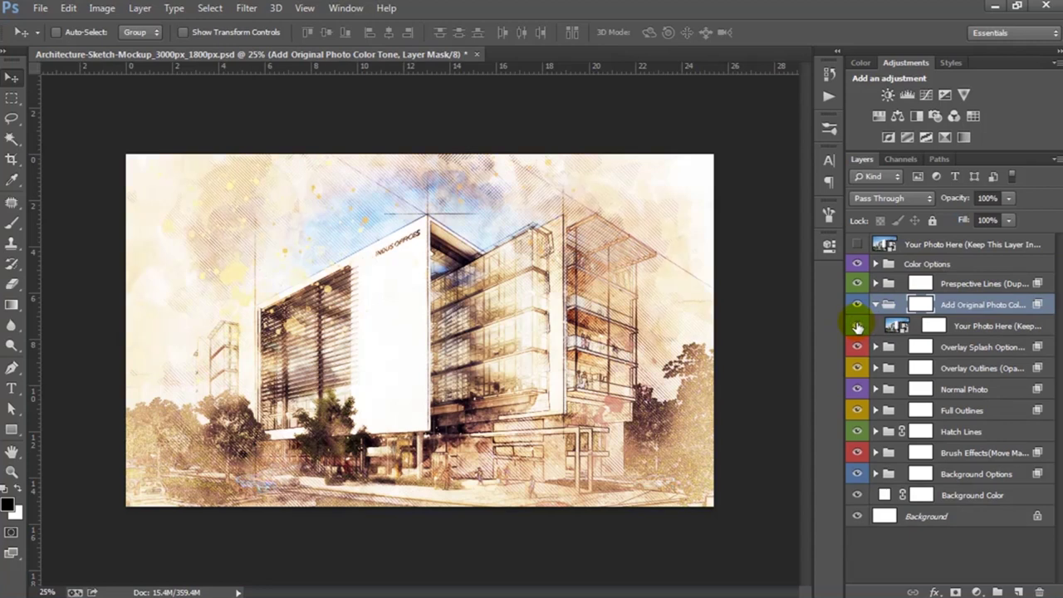
{"action": "left_click", "coordinate": [857, 326]}
{"action": "left_click", "coordinate": [876, 305]}
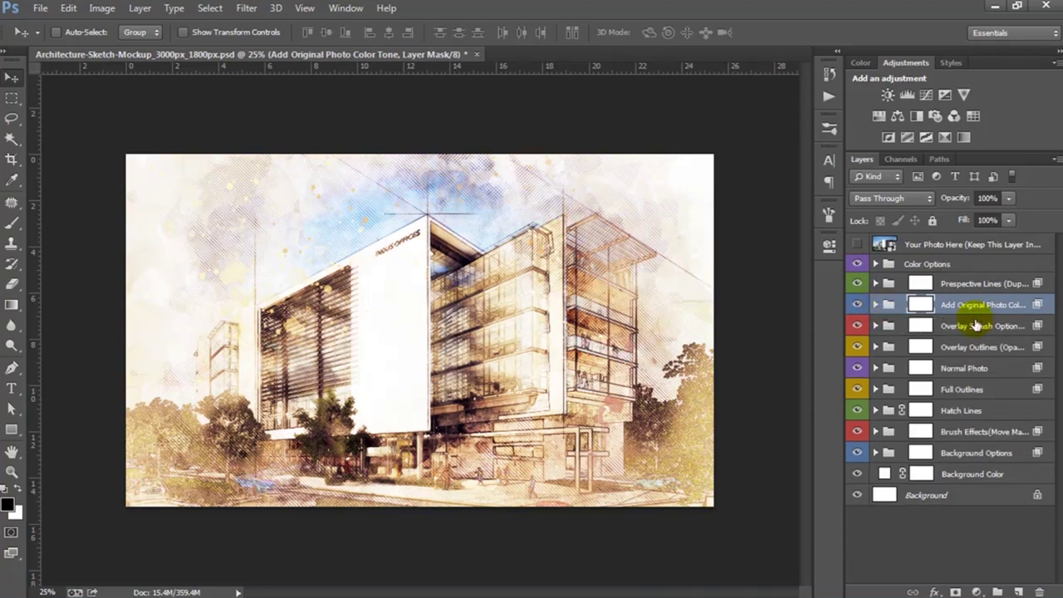
{"action": "left_click", "coordinate": [966, 329]}
{"action": "left_click", "coordinate": [876, 326]}
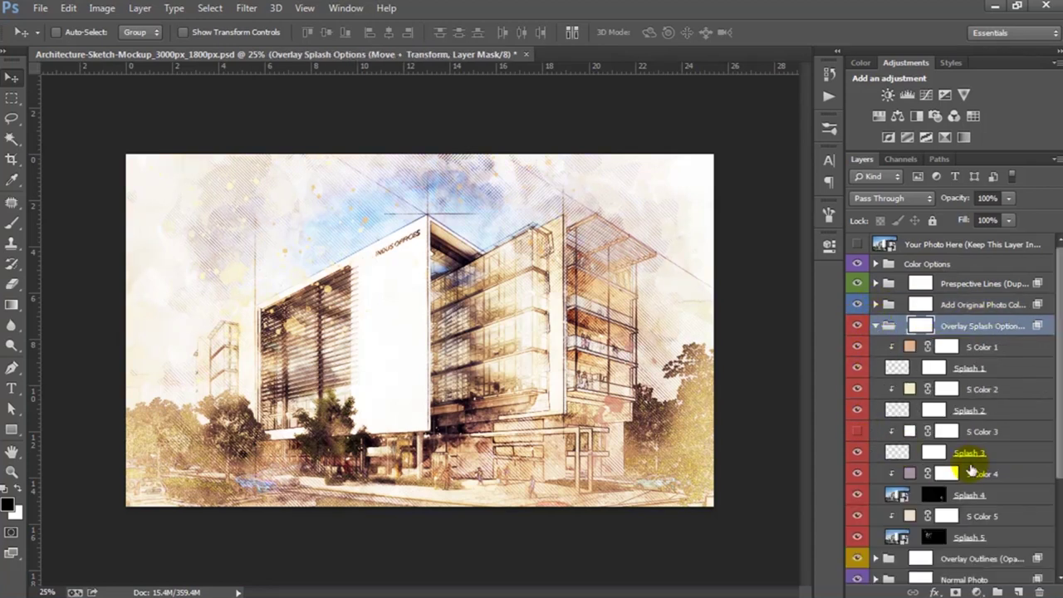
Move Splash 5 left and recolour S Color 5 to the sky's light blue (abc5e4)
{"action": "scroll", "coordinate": [971, 471], "scroll_direction": "down", "scroll_amount": 3}
{"action": "left_click", "coordinate": [936, 475]}
{"action": "mouse_move", "coordinate": [427, 297]}
{"action": "left_mouse_down"}
{"action": "mouse_move", "coordinate": [701, 364]}
{"action": "mouse_move", "coordinate": [644, 237]}
{"action": "left_mouse_up"}
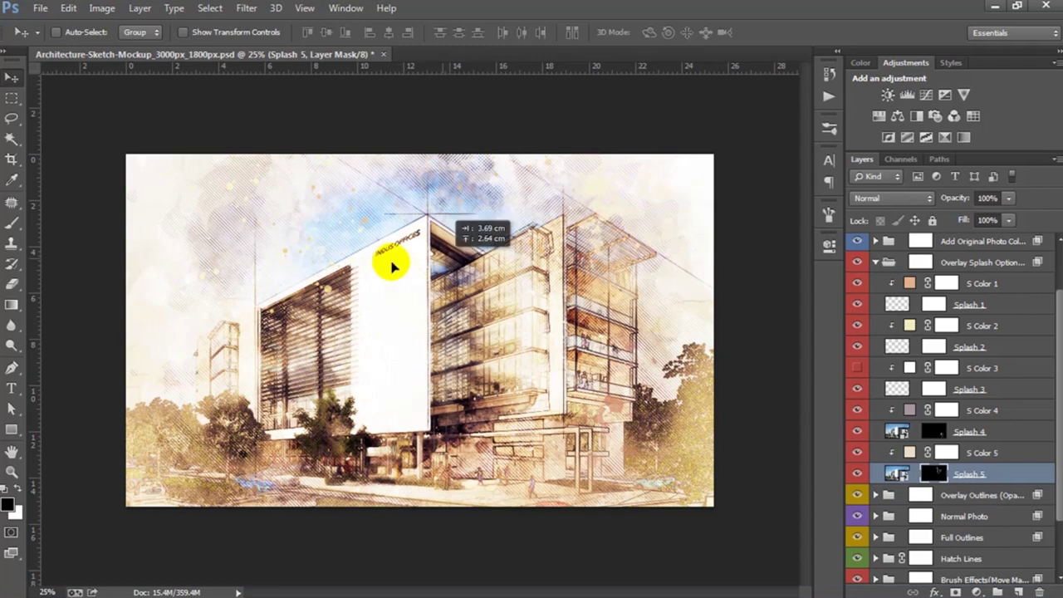
{"action": "left_click_drag", "start_coordinate": [643, 236], "coordinate": [351, 245]}
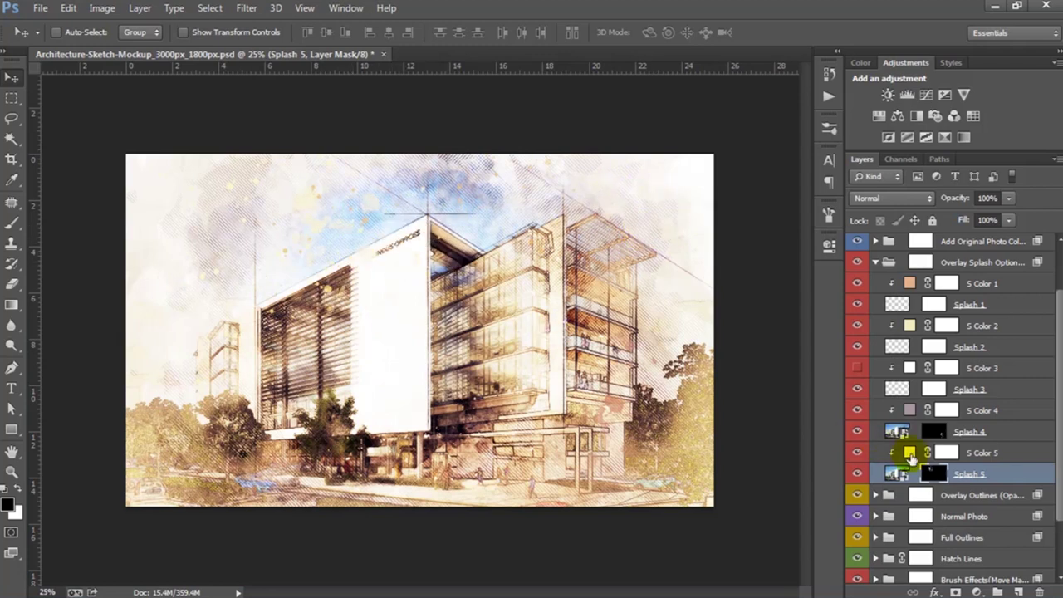
{"action": "double_click", "coordinate": [910, 455]}
{"action": "left_click", "coordinate": [454, 198]}
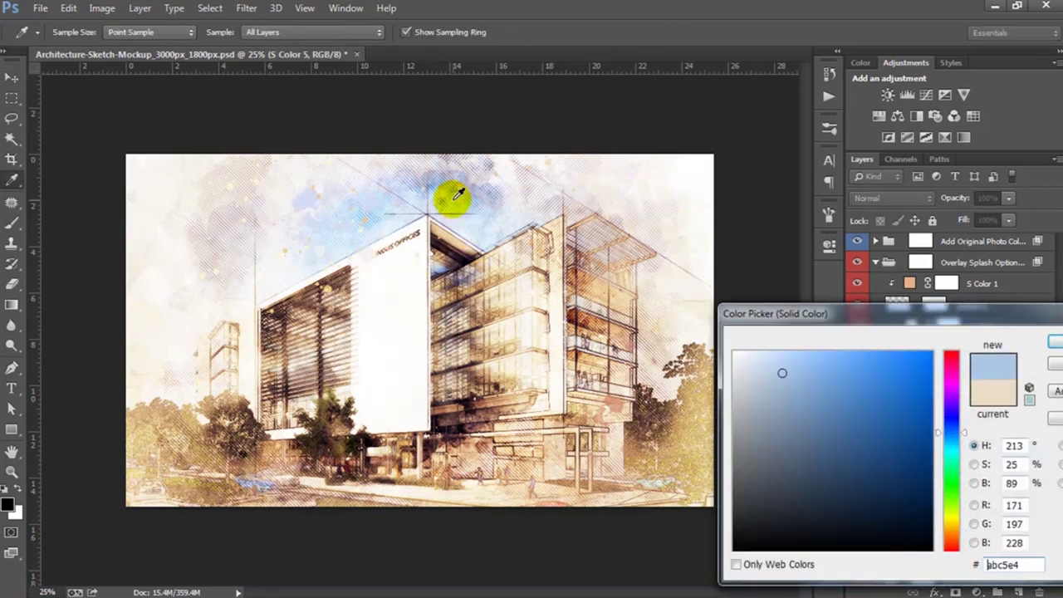
{"action": "left_click", "coordinate": [1054, 340]}
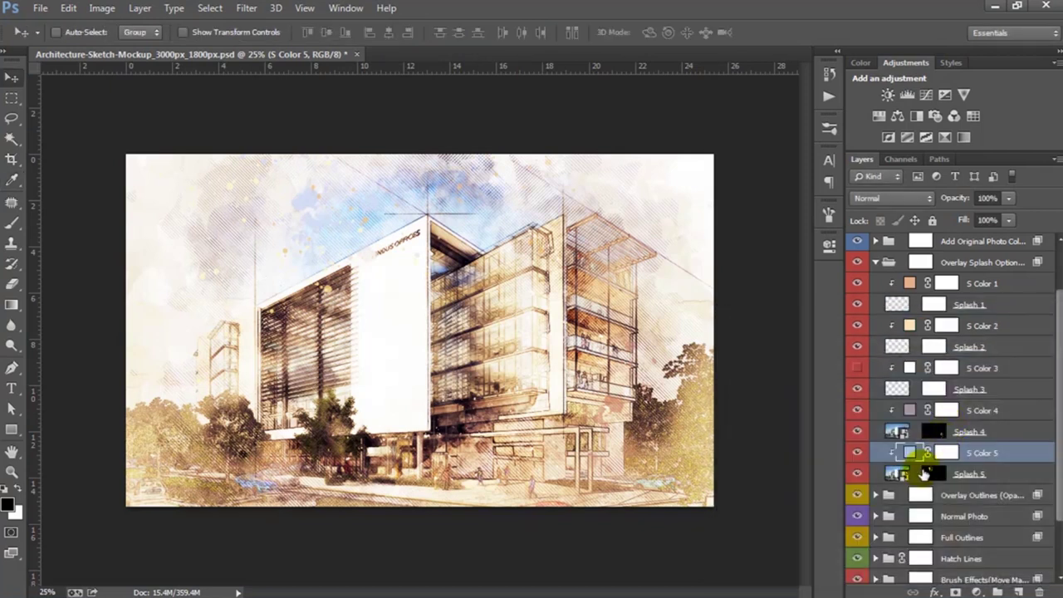
Try a slightly lower opacity on Splash 5, then restore it to 100%
{"action": "left_click", "coordinate": [891, 475]}
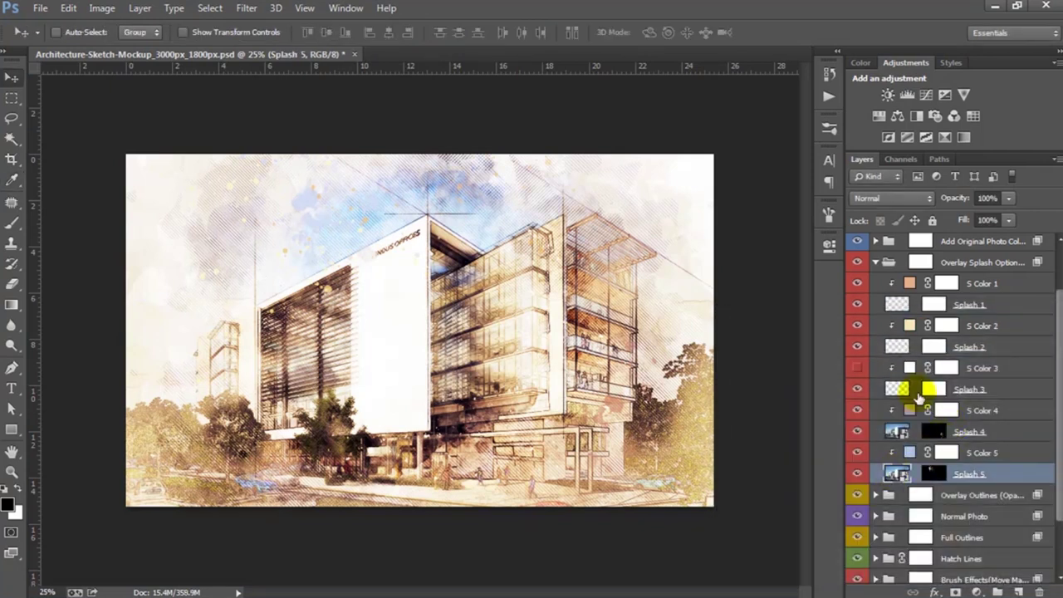
{"action": "left_click", "coordinate": [960, 201]}
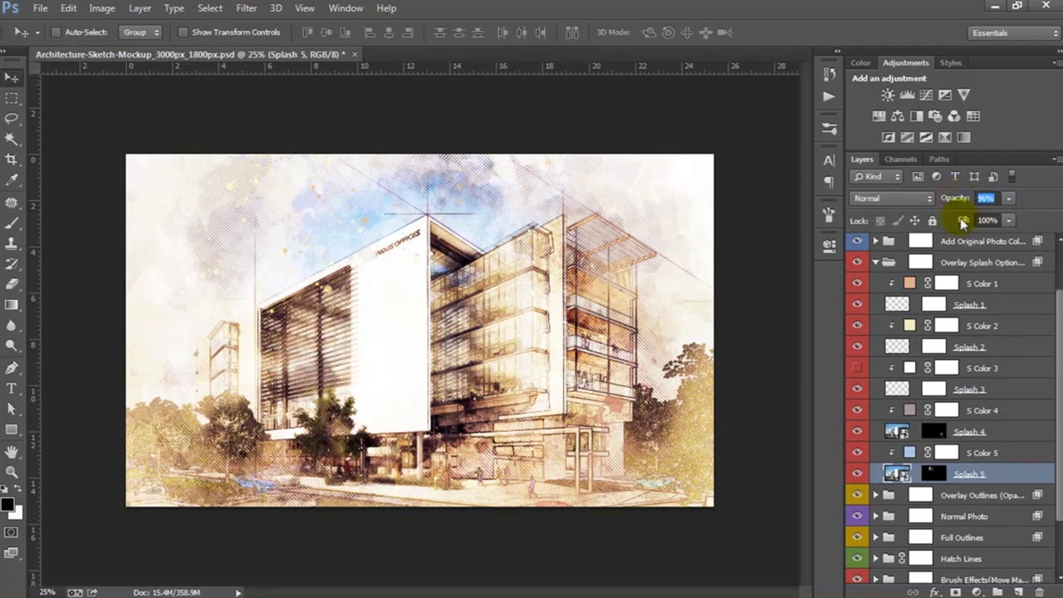
{"action": "left_click", "coordinate": [978, 457]}
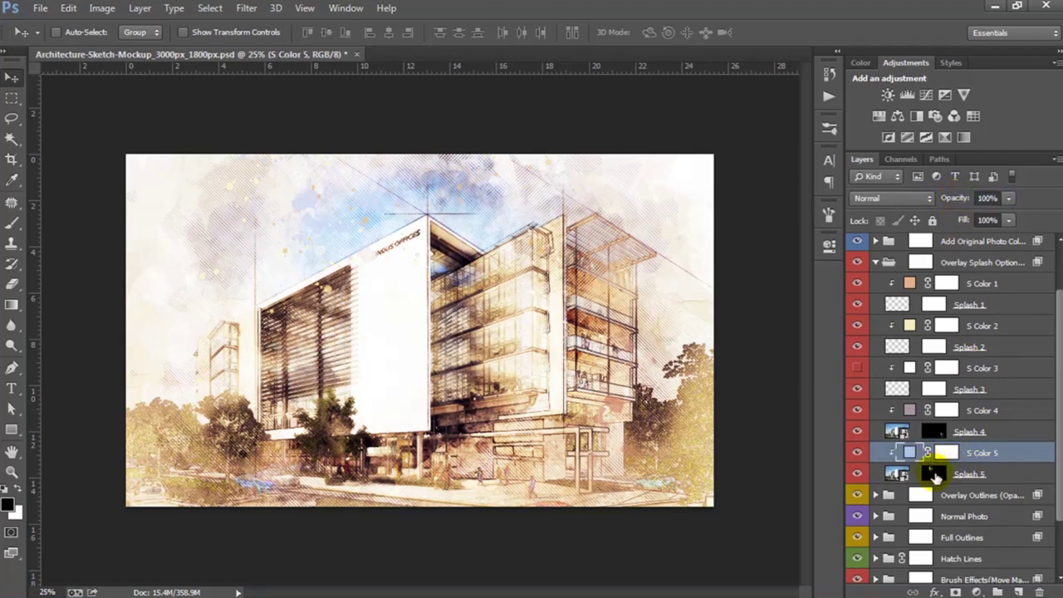
{"action": "left_click", "coordinate": [933, 473]}
{"action": "left_click_drag", "start_coordinate": [963, 199], "coordinate": [958, 200]}
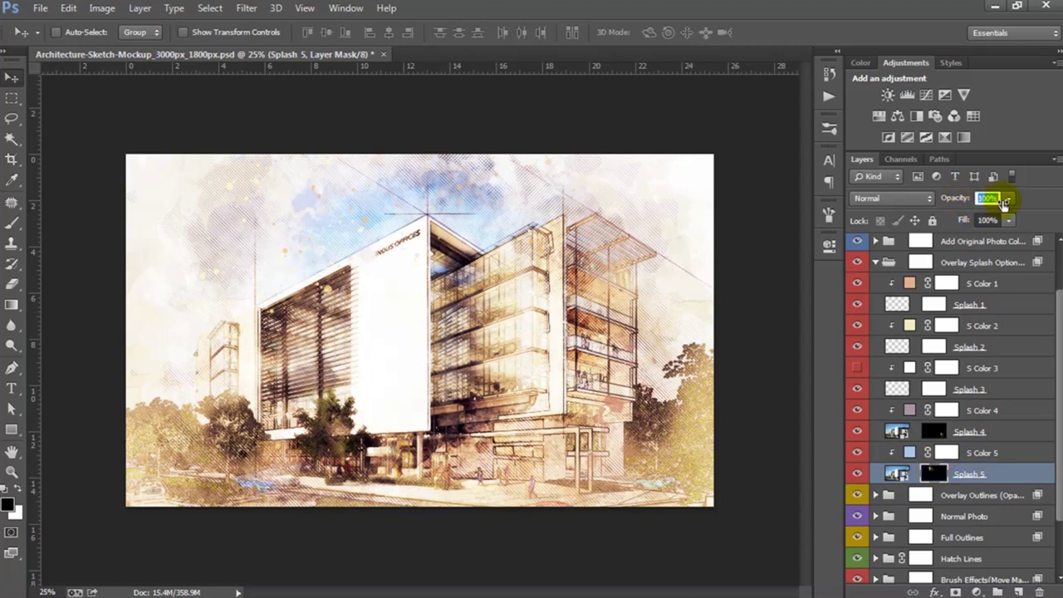
{"action": "left_click", "coordinate": [929, 473]}
Rotate the Splash 5 mask 75° and place it beside the building's upper left
{"action": "mouse_move", "coordinate": [390, 275]}
{"action": "left_mouse_down"}
{"action": "mouse_move", "coordinate": [332, 296]}
{"action": "mouse_move", "coordinate": [333, 280]}
{"action": "left_mouse_up"}
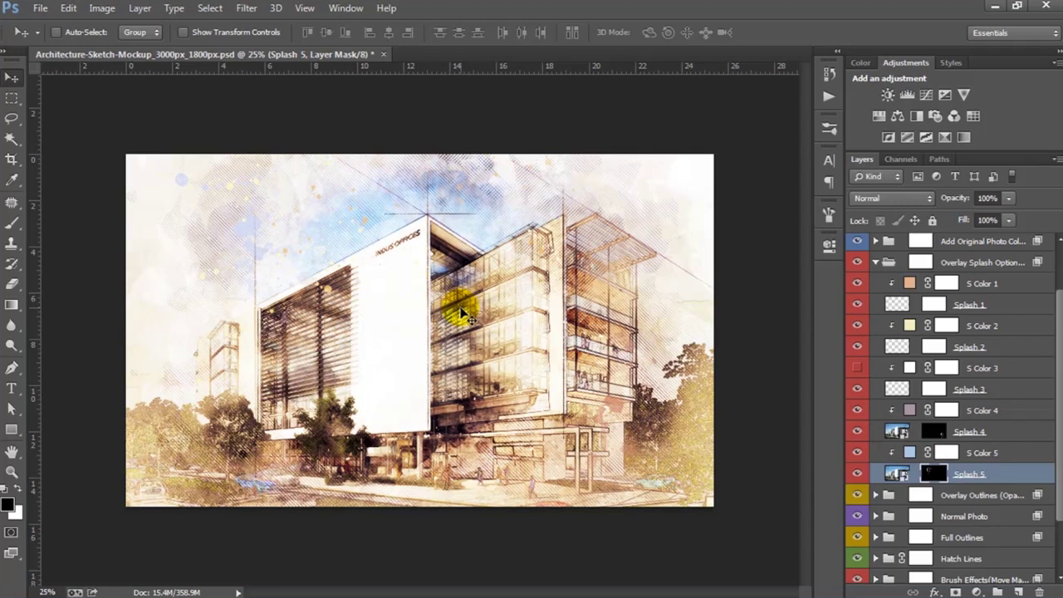
{"action": "key", "text": "ctrl+t"}
{"action": "mouse_move", "coordinate": [455, 301]}
{"action": "left_mouse_down"}
{"action": "mouse_move", "coordinate": [408, 321]}
{"action": "mouse_move", "coordinate": [316, 404]}
{"action": "mouse_move", "coordinate": [295, 379]}
{"action": "left_mouse_up"}
{"action": "key", "text": "Return"}
{"action": "mouse_move", "coordinate": [315, 274]}
{"action": "left_mouse_down"}
{"action": "mouse_move", "coordinate": [316, 320]}
{"action": "mouse_move", "coordinate": [269, 310]}
{"action": "mouse_move", "coordinate": [260, 291]}
{"action": "mouse_move", "coordinate": [271, 277]}
{"action": "left_mouse_up"}
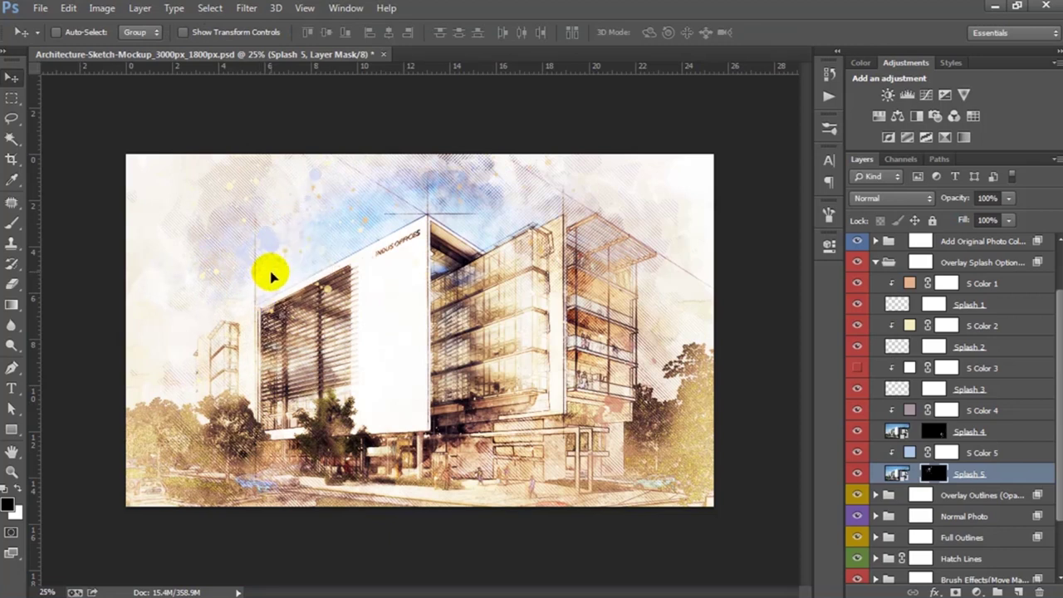
{"action": "left_click", "coordinate": [955, 436]}
Set Splash 4 opacity to 78% and move it toward the building's upper right
{"action": "key", "text": "7"}
{"action": "key", "text": "8"}
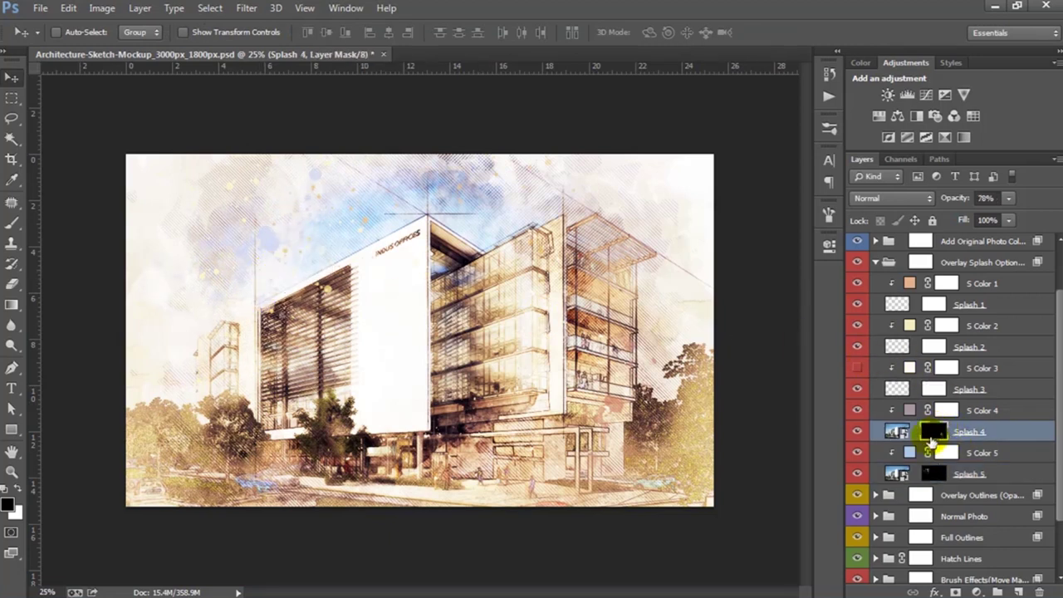
{"action": "mouse_move", "coordinate": [536, 291]}
{"action": "left_mouse_down"}
{"action": "mouse_move", "coordinate": [543, 363]}
{"action": "mouse_move", "coordinate": [609, 201]}
{"action": "mouse_move", "coordinate": [619, 237]}
{"action": "left_mouse_up"}
Reposition Splash 2 and change S Color 2 to white (ffffff), collapsing Overlay Splash Options
{"action": "left_click", "coordinate": [897, 347]}
{"action": "left_click_drag", "start_coordinate": [527, 327], "coordinate": [515, 344]}
{"action": "mouse_move", "coordinate": [337, 337]}
{"action": "left_mouse_down"}
{"action": "mouse_move", "coordinate": [465, 332]}
{"action": "mouse_move", "coordinate": [456, 309]}
{"action": "left_mouse_up"}
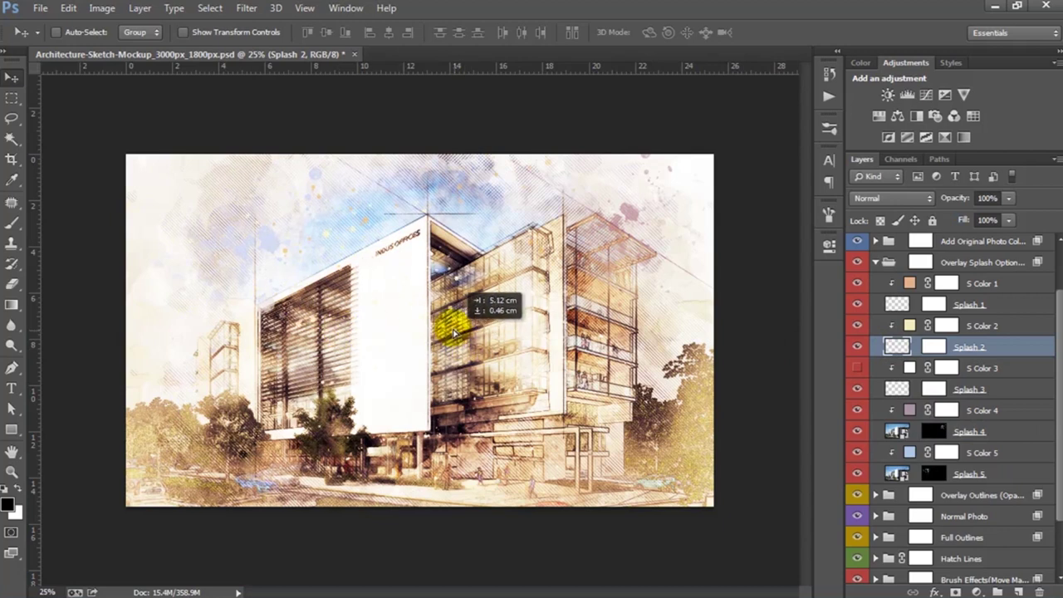
{"action": "double_click", "coordinate": [910, 327]}
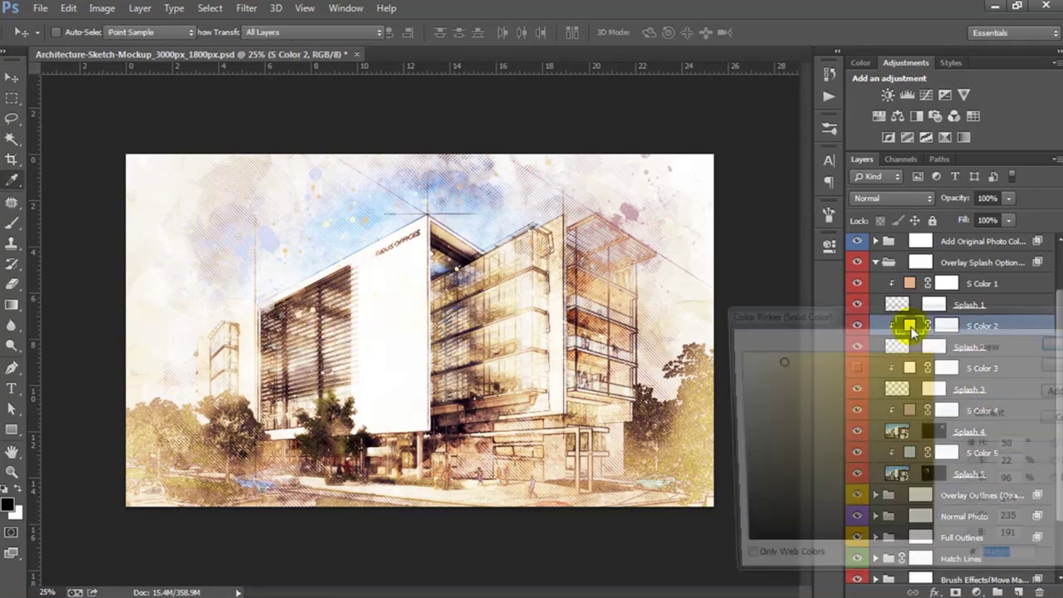
{"action": "left_click_drag", "start_coordinate": [787, 373], "coordinate": [734, 352]}
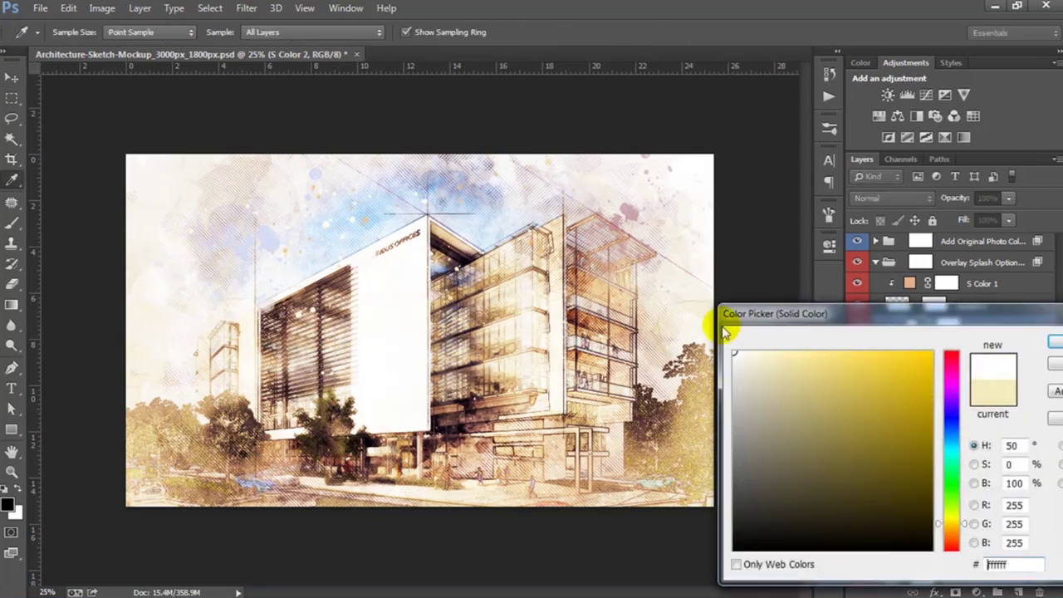
{"action": "left_click", "coordinate": [1053, 342]}
{"action": "left_click", "coordinate": [875, 262]}
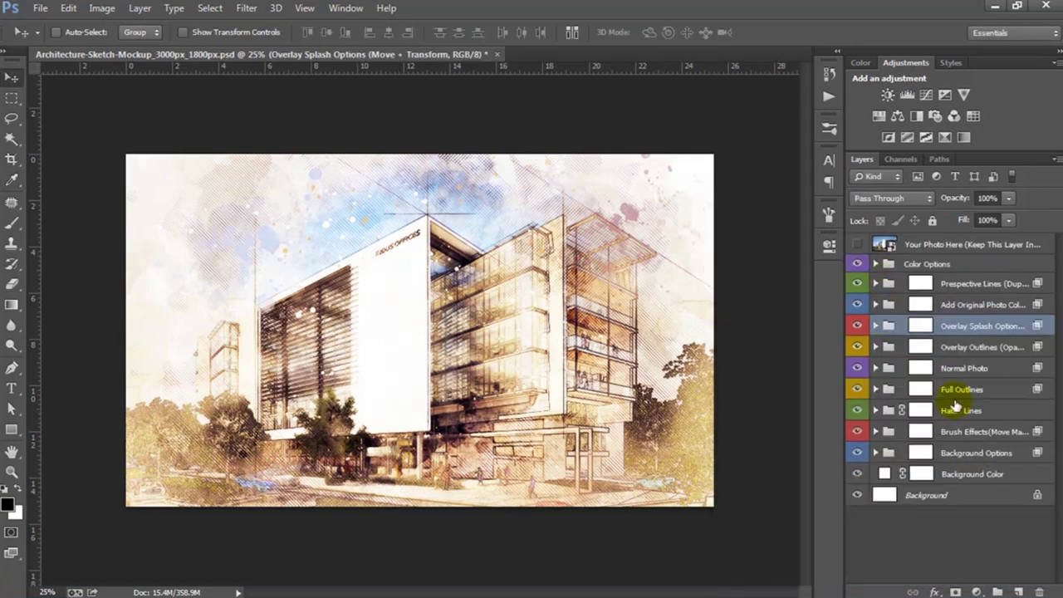
{"action": "left_click", "coordinate": [882, 411]}
{"action": "left_click", "coordinate": [876, 410]}
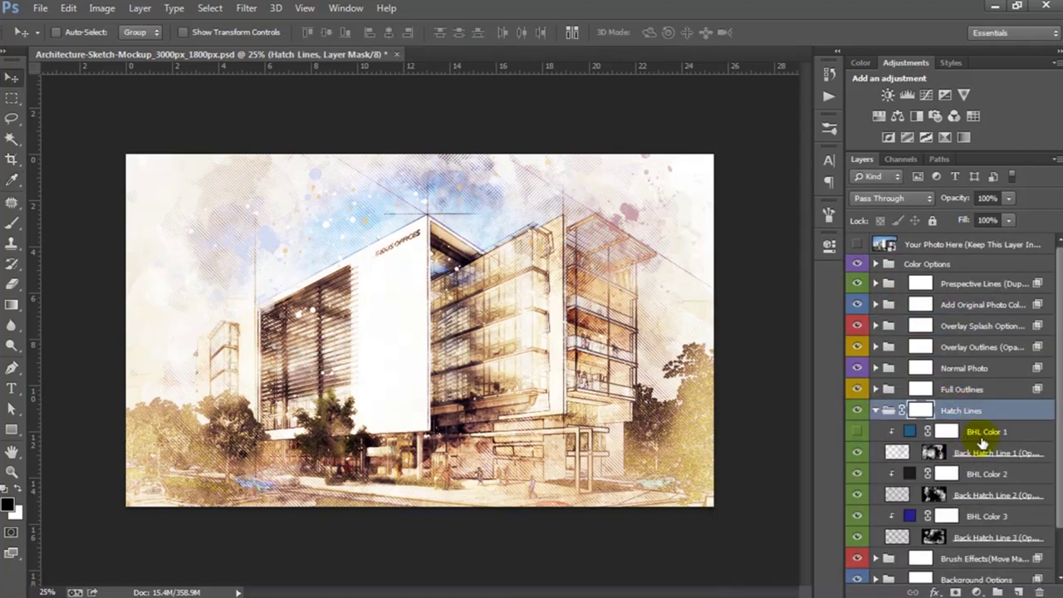
{"action": "left_click", "coordinate": [857, 371]}
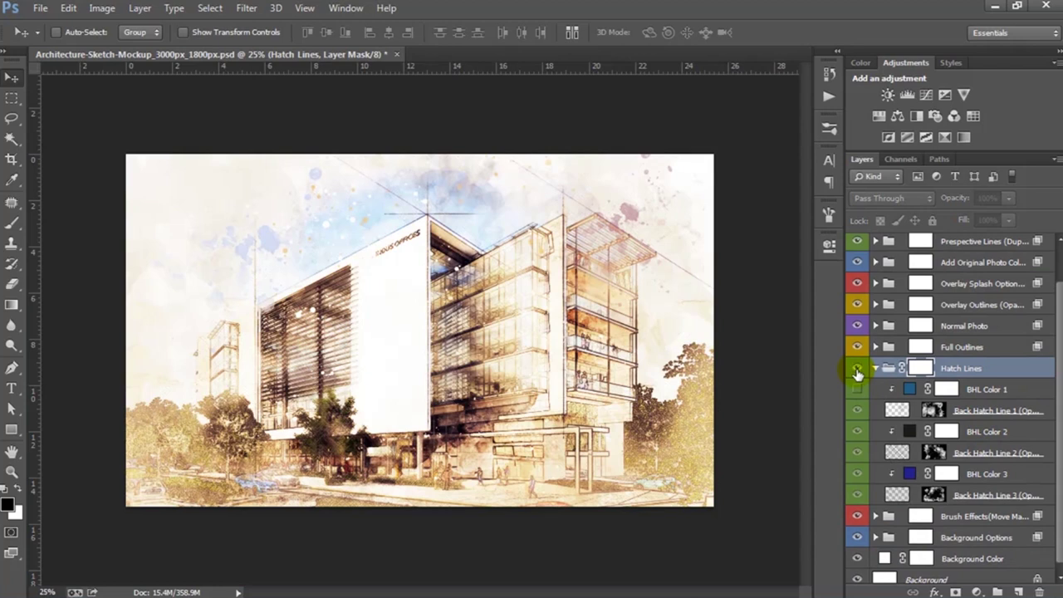
{"action": "left_click", "coordinate": [857, 370]}
{"action": "left_click", "coordinate": [876, 370]}
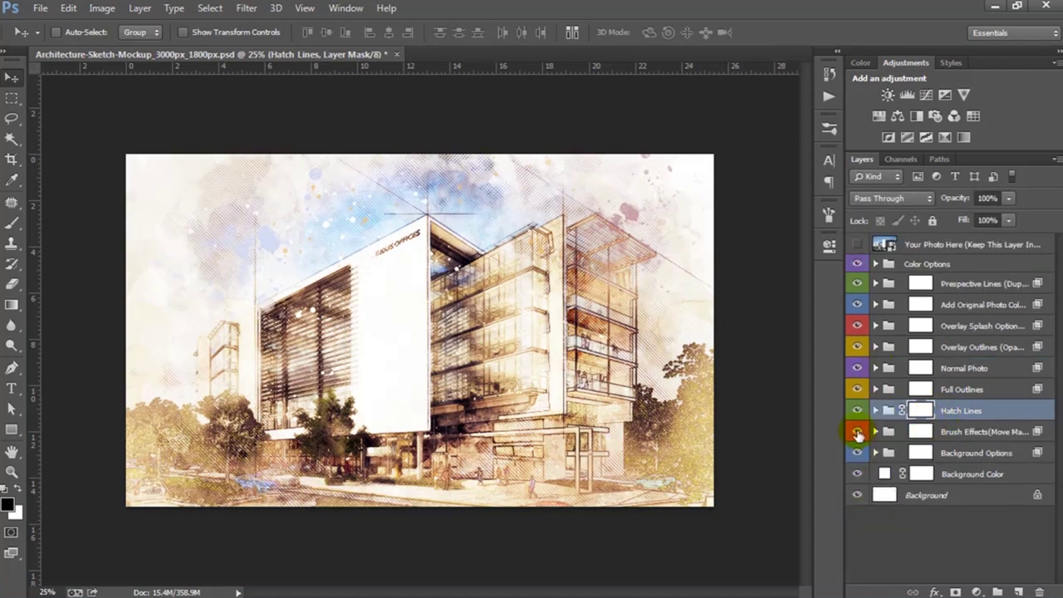
{"action": "left_click", "coordinate": [858, 432]}
{"action": "left_click", "coordinate": [858, 452]}
{"action": "left_click", "coordinate": [859, 453]}
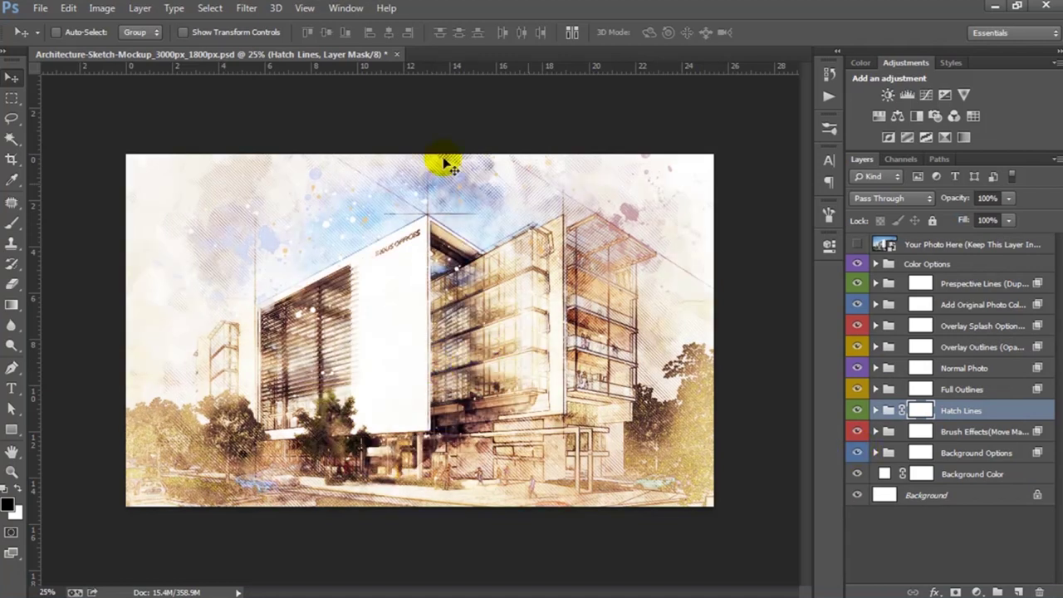